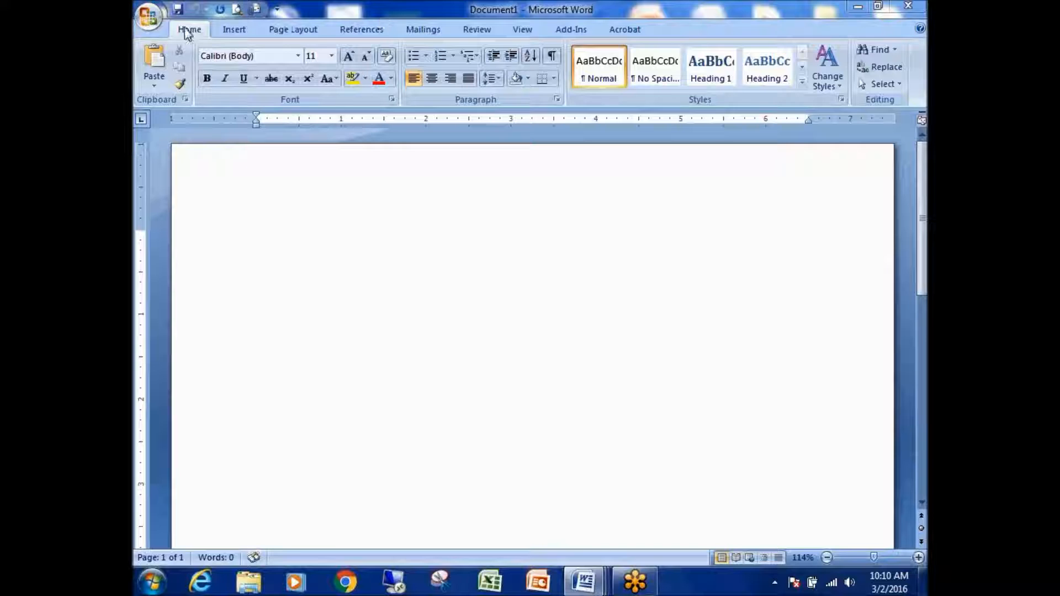
- Display the mailing and mail merge commands for the blank document
left_click(429, 36)
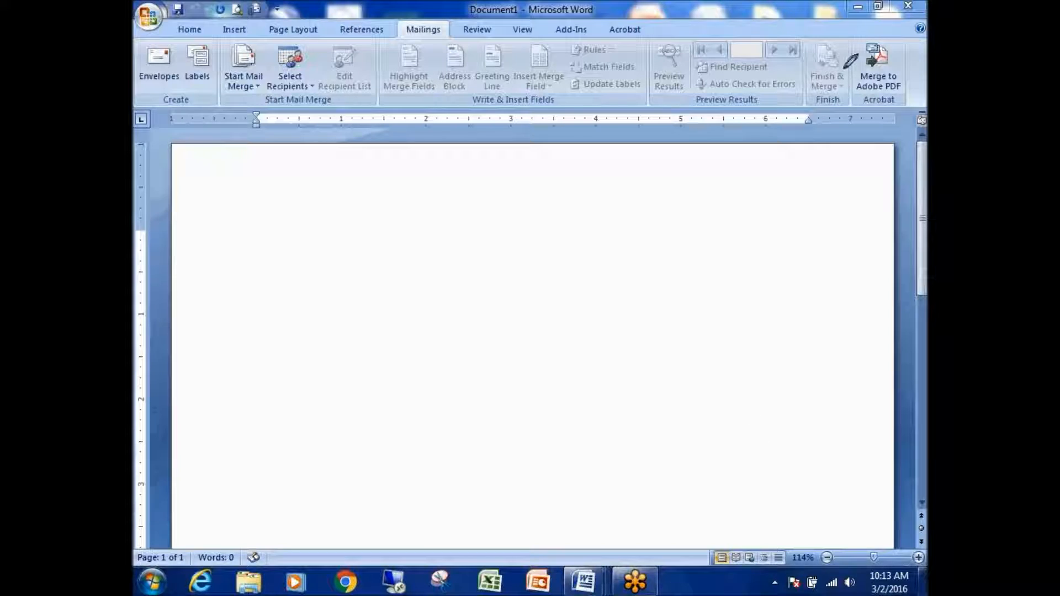
mouse_move(842, 41)
left_mouse_down()
mouse_move(808, 56)
mouse_move(826, 105)
mouse_move(843, 44)
left_mouse_up()
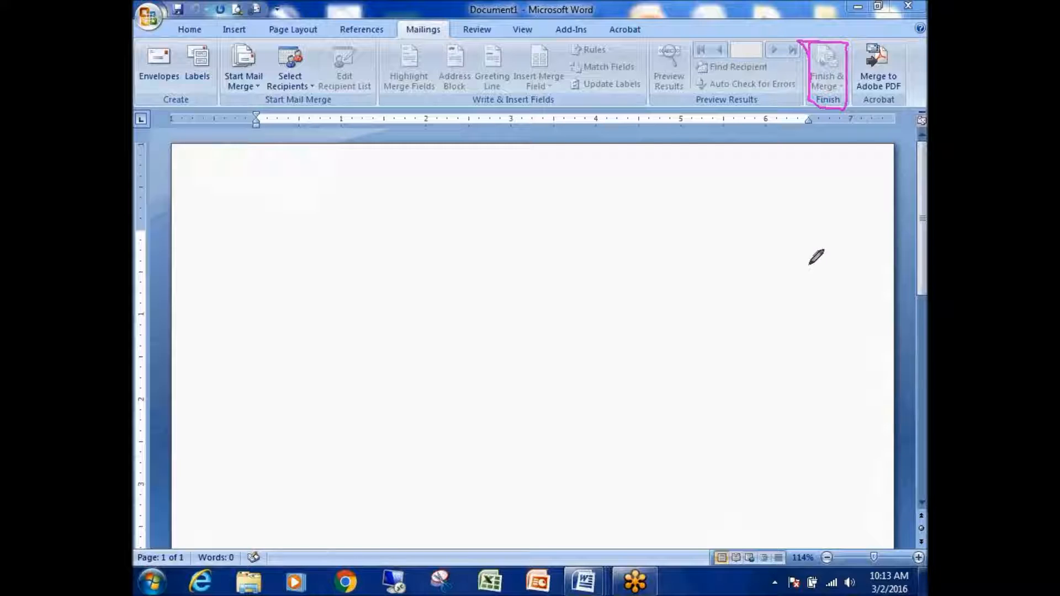
right_click(848, 431)
left_click(847, 429)
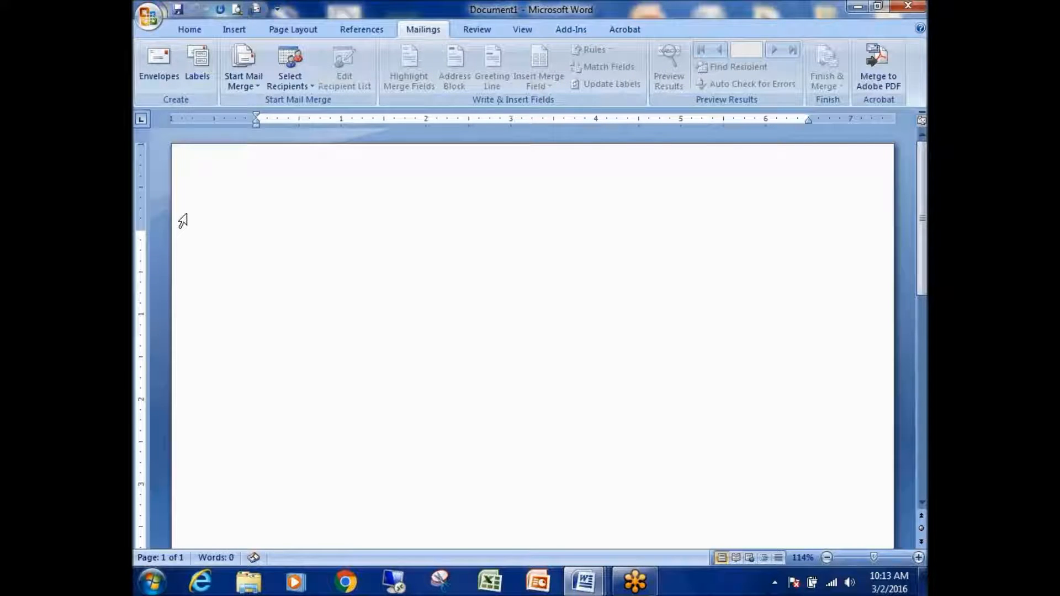
- Open the Envelopes and Labels dialog, review its envelope and label settings, and close it
left_click(164, 52)
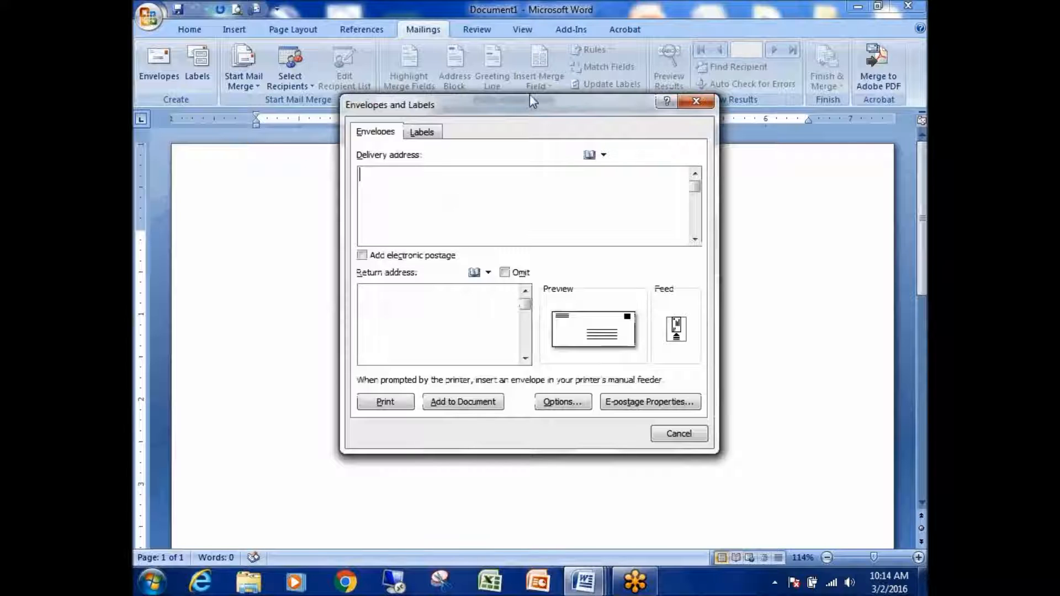
left_click_drag(528, 108, 506, 73)
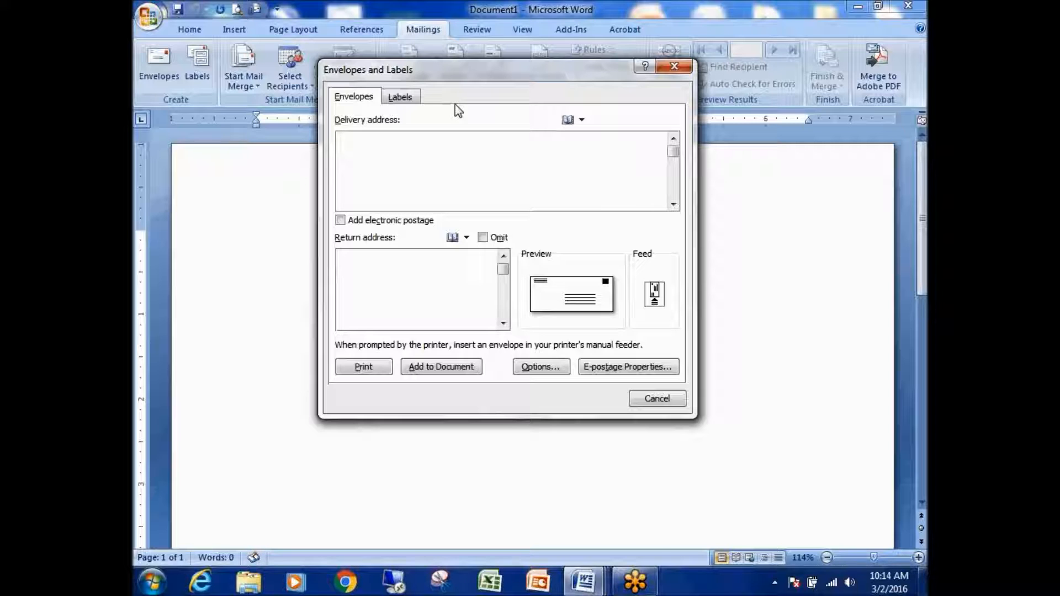
left_click(408, 97)
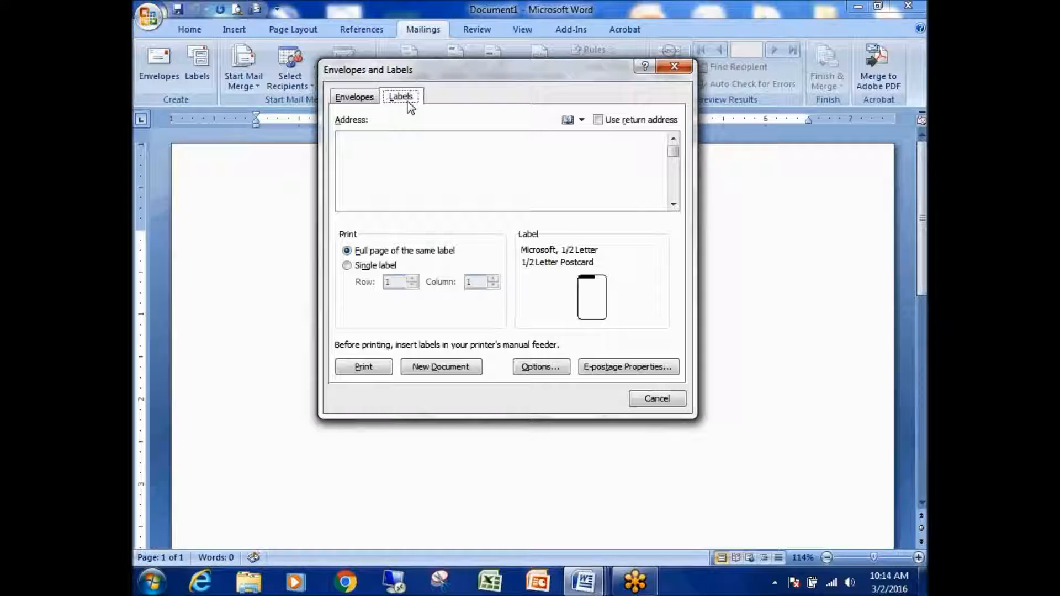
left_click(364, 99)
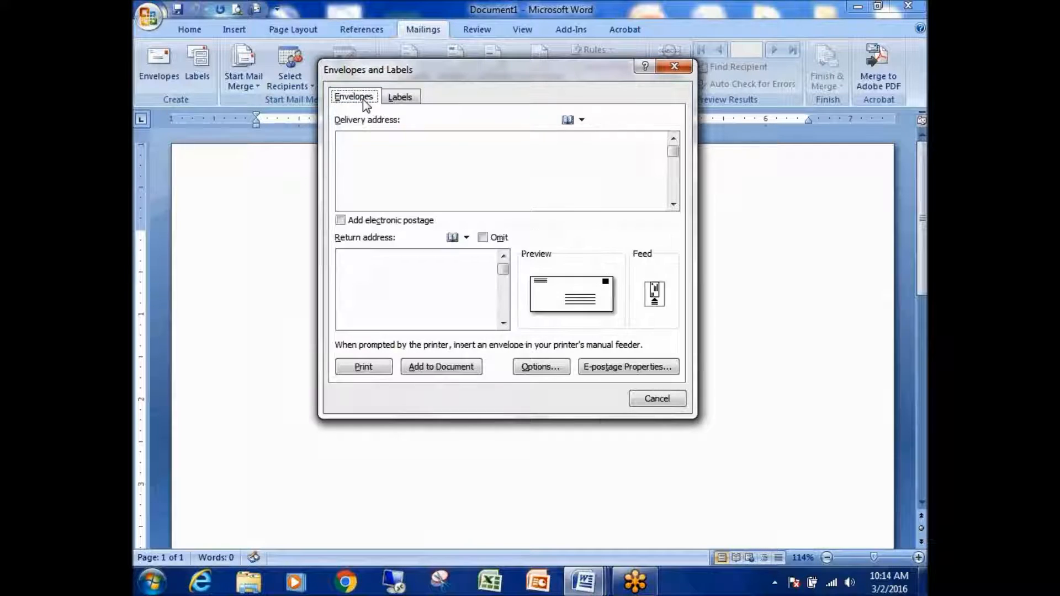
left_click(674, 67)
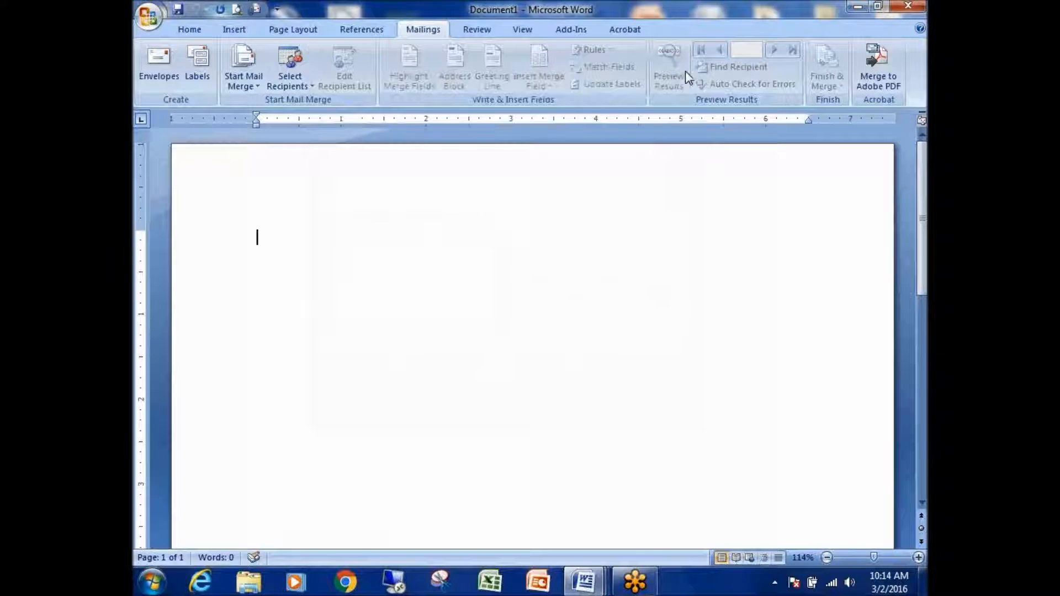
- Reopen the dialog from the label settings, switch to the envelope settings and place the cursor in the delivery address
left_click(199, 69)
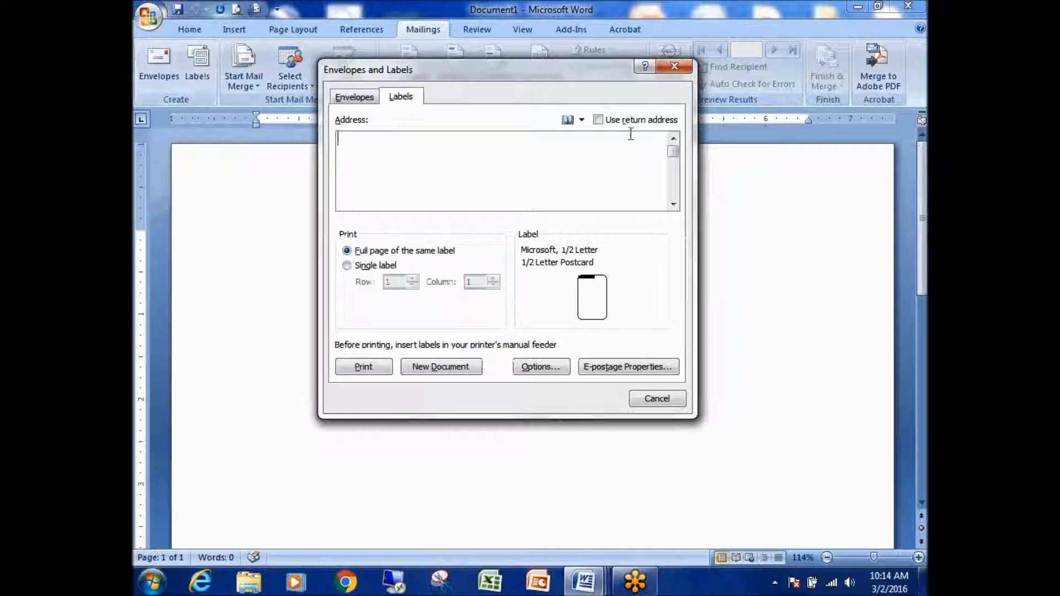
left_click(411, 99)
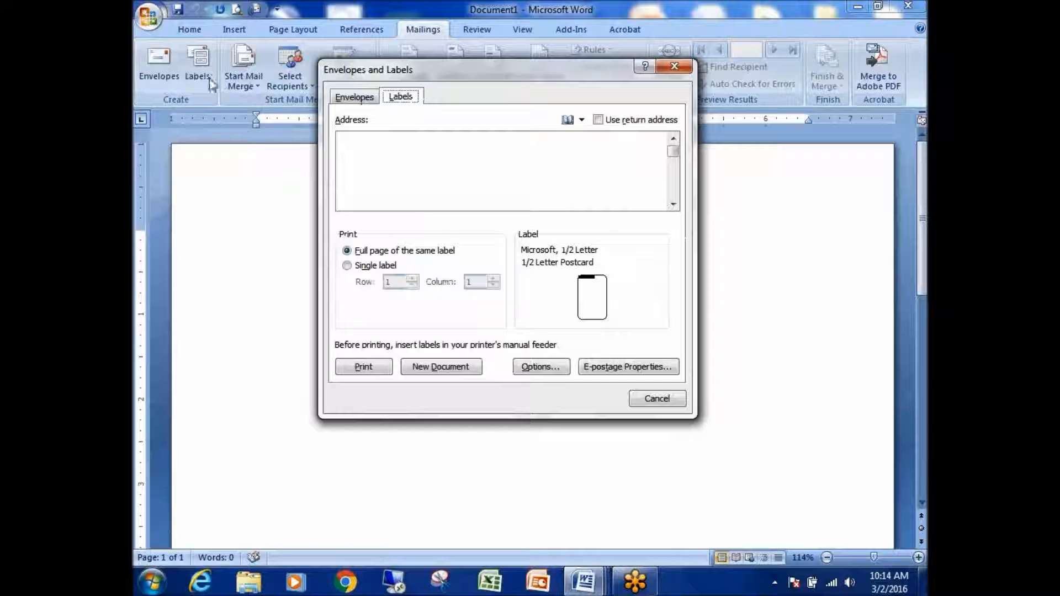
left_click(354, 97)
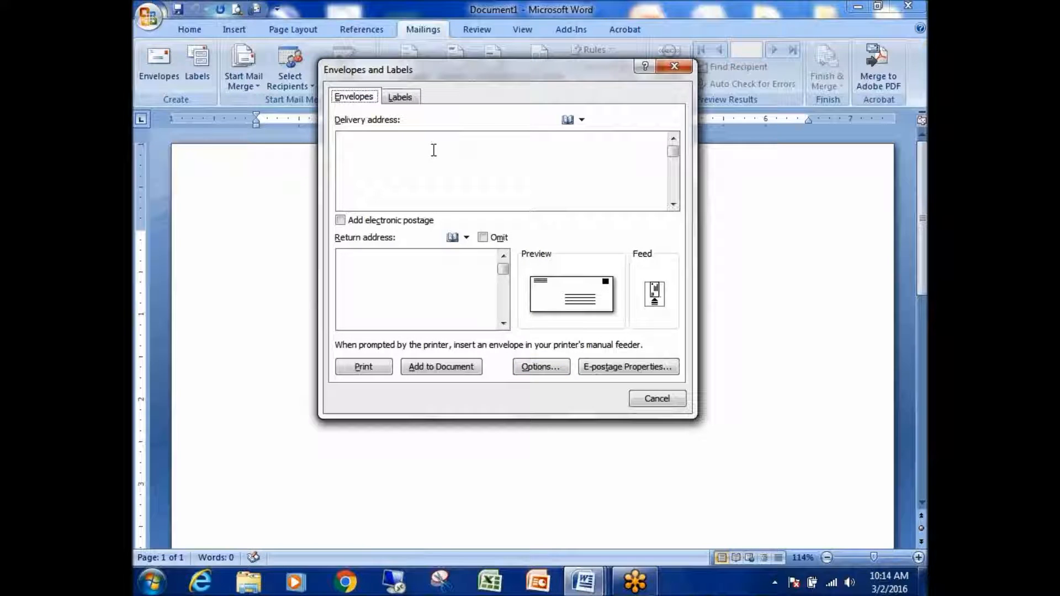
left_click(393, 99)
left_click(361, 98)
left_click(419, 149)
- Try to add electronic postage to the envelope, declining the visit to the Microsoft Office website
left_click(342, 222)
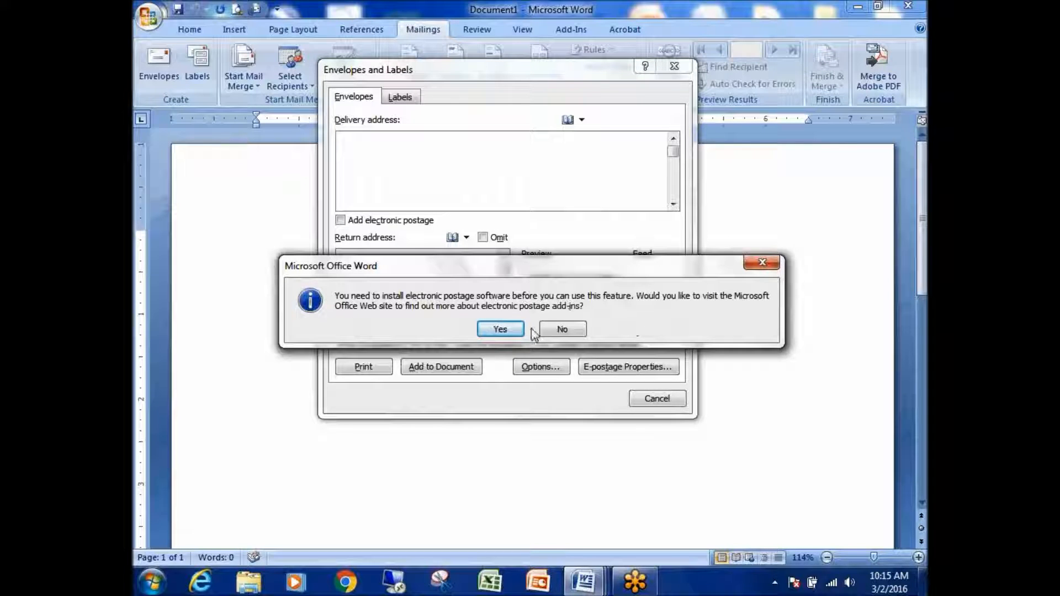
left_click(563, 329)
left_click(492, 174)
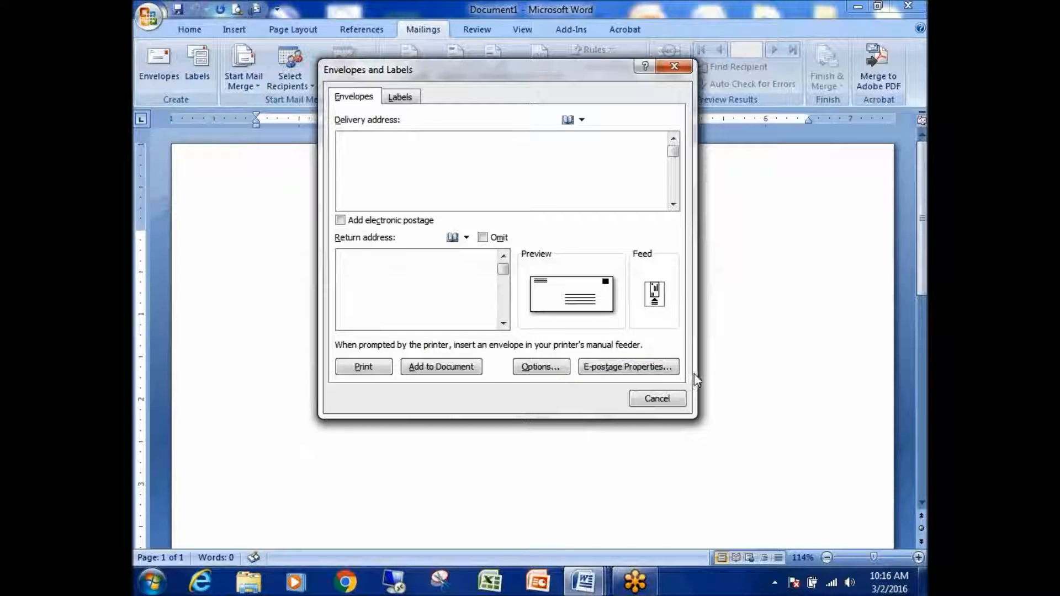
- Omit the return address from the envelope to compare the preview, and include it again
left_click(388, 154)
left_click(365, 285)
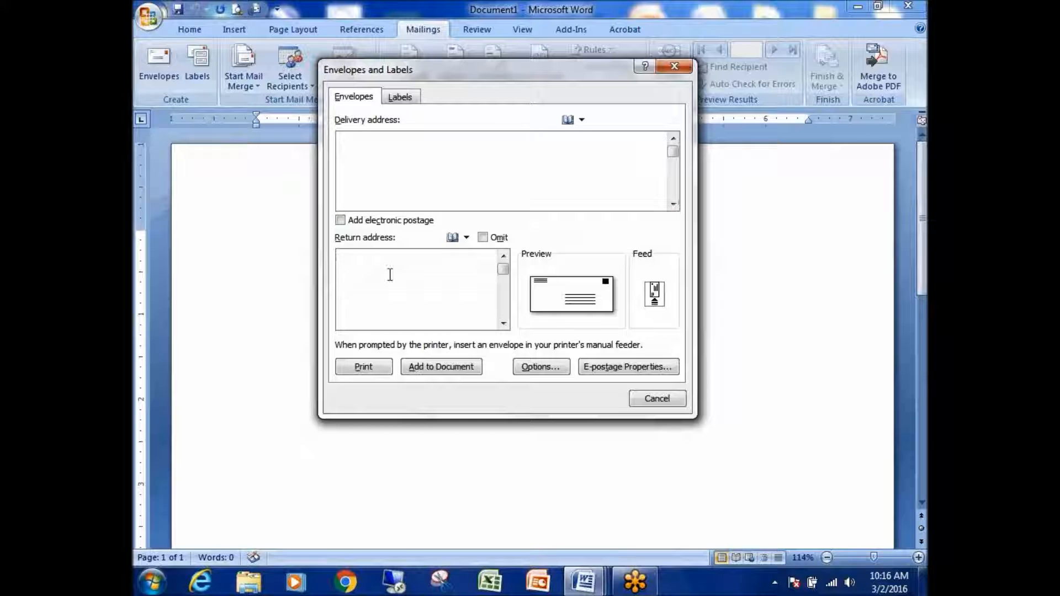
left_click(483, 238)
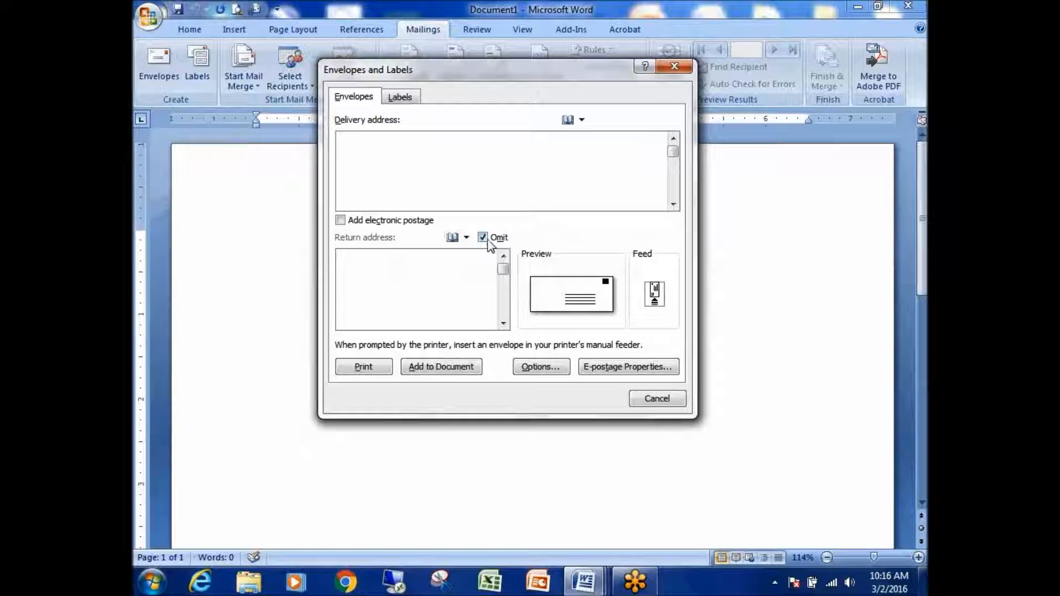
left_click(910, 420)
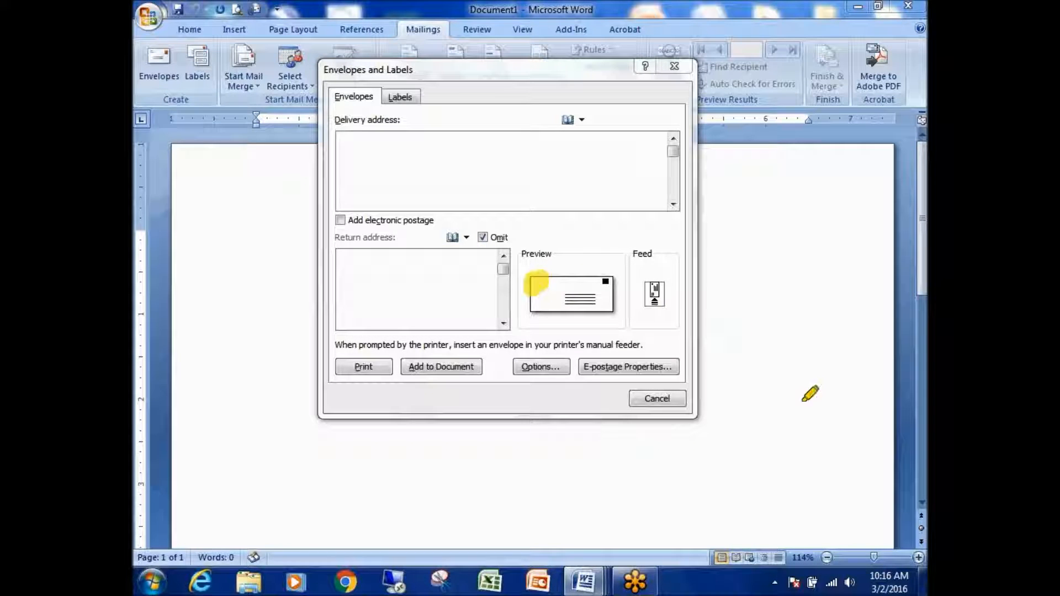
left_click(490, 238)
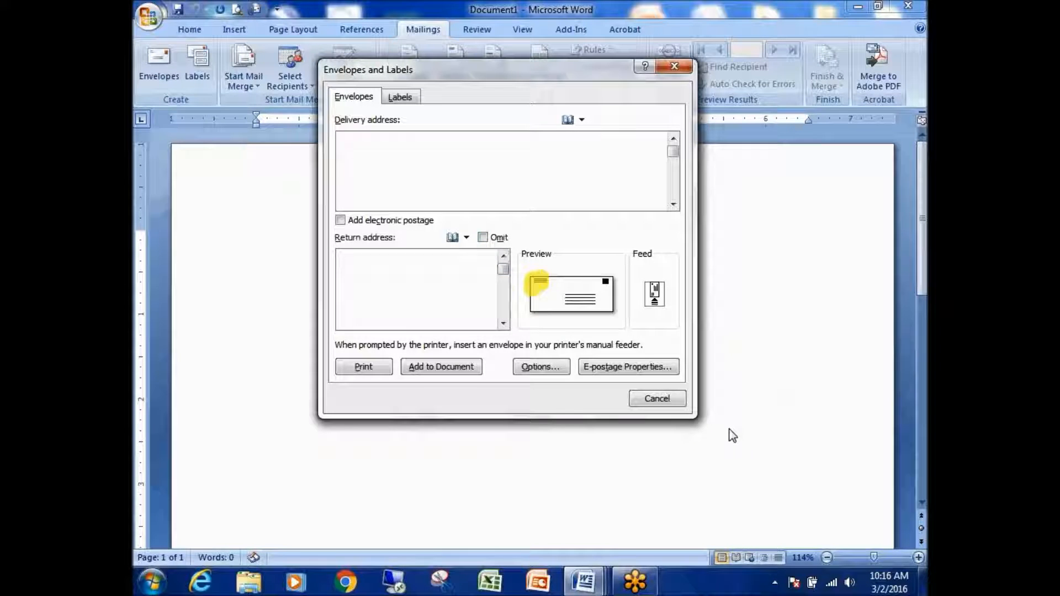
left_click(419, 289)
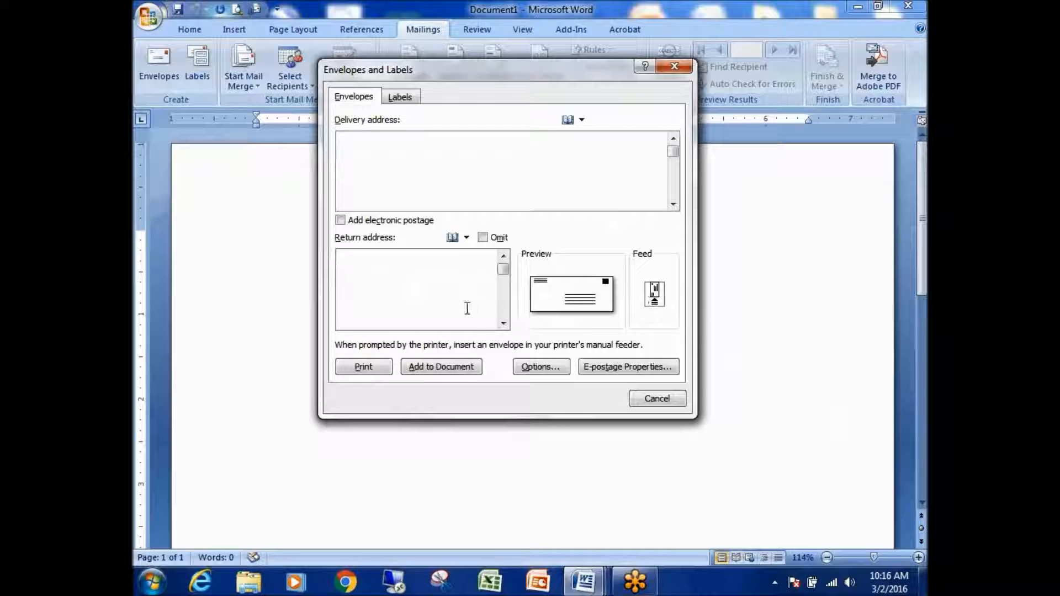
- Open the envelope options, try the Size 14 envelope, and set the size back to Size 10 (4 1/8 x 9 1/2 in)
left_click(588, 308)
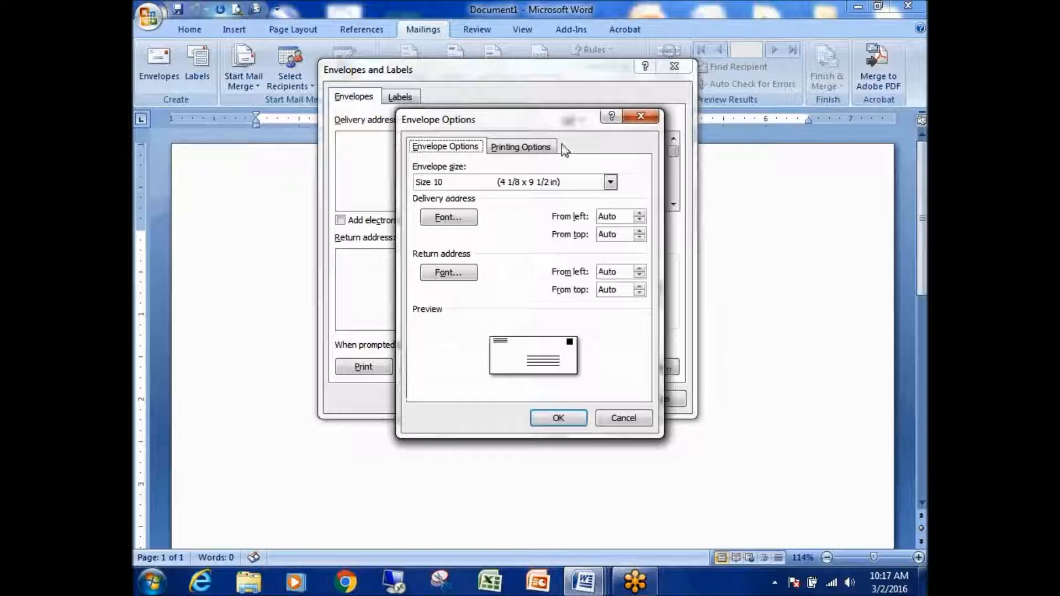
left_click_drag(568, 119, 444, 145)
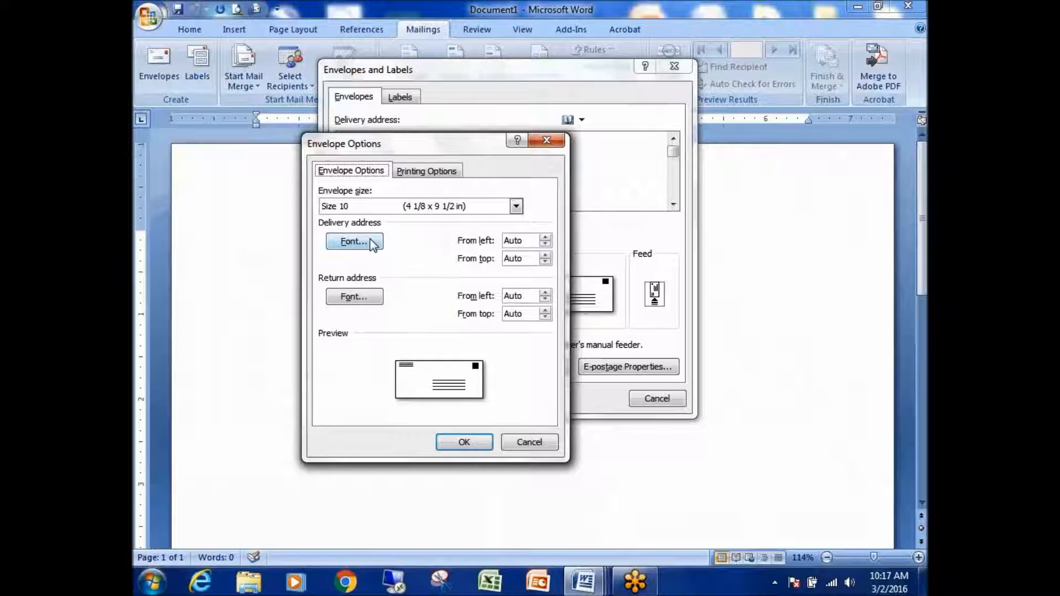
left_click(516, 207)
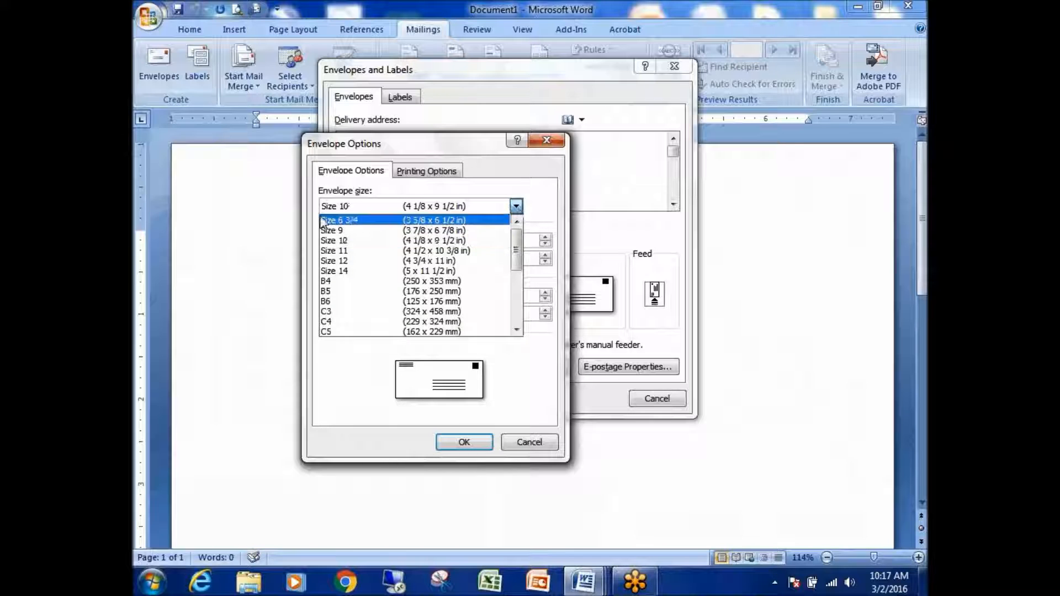
scroll(450, 320, "down", 4)
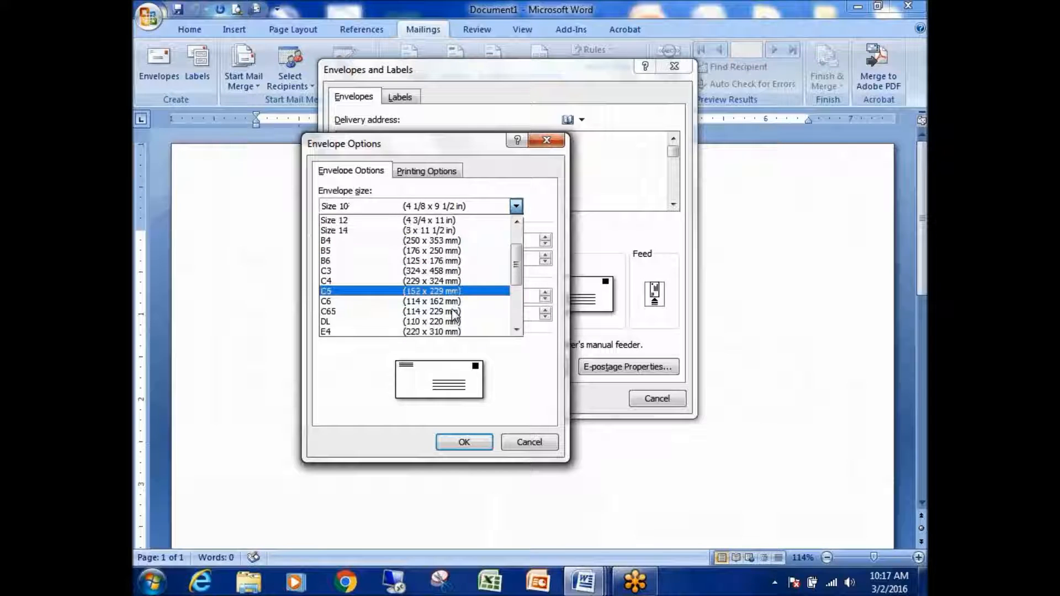
scroll(453, 328, "up", 3)
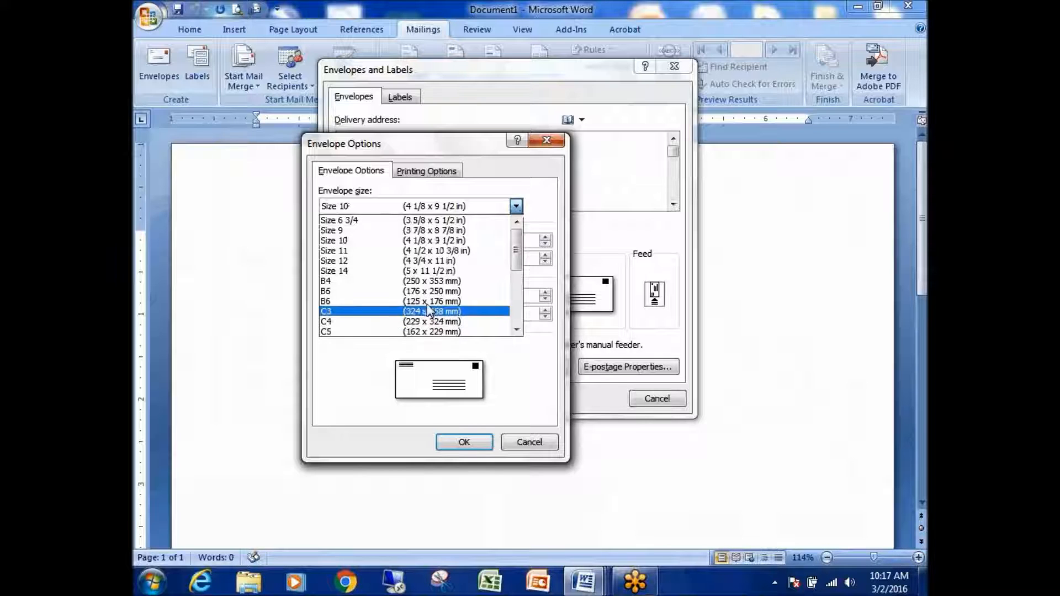
left_click(355, 271)
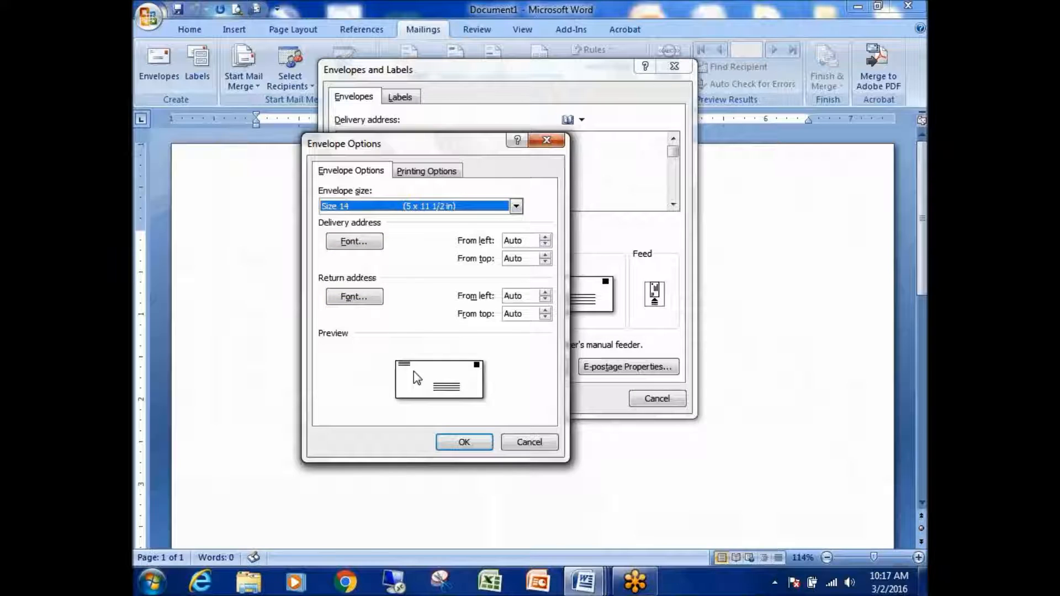
left_click(515, 207)
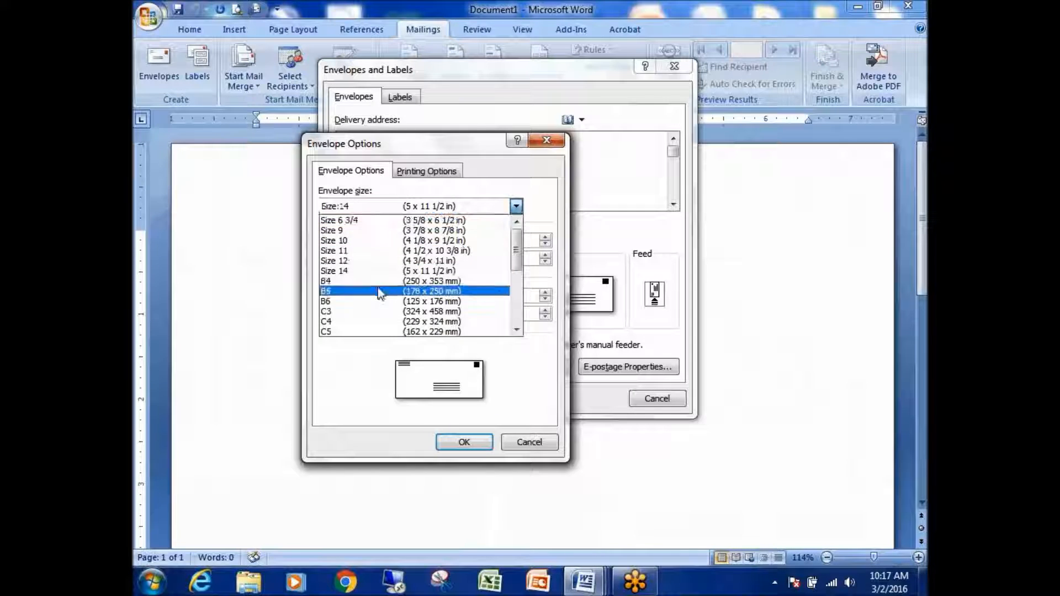
left_click(365, 244)
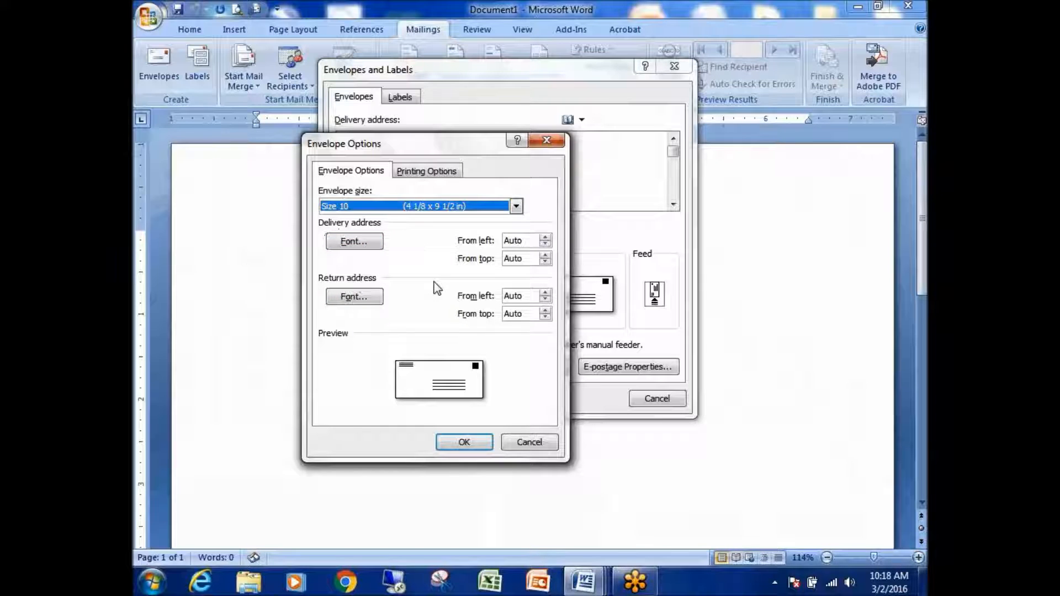
- Open the font settings for the delivery address and look through the available fonts and sizes
left_click(354, 242)
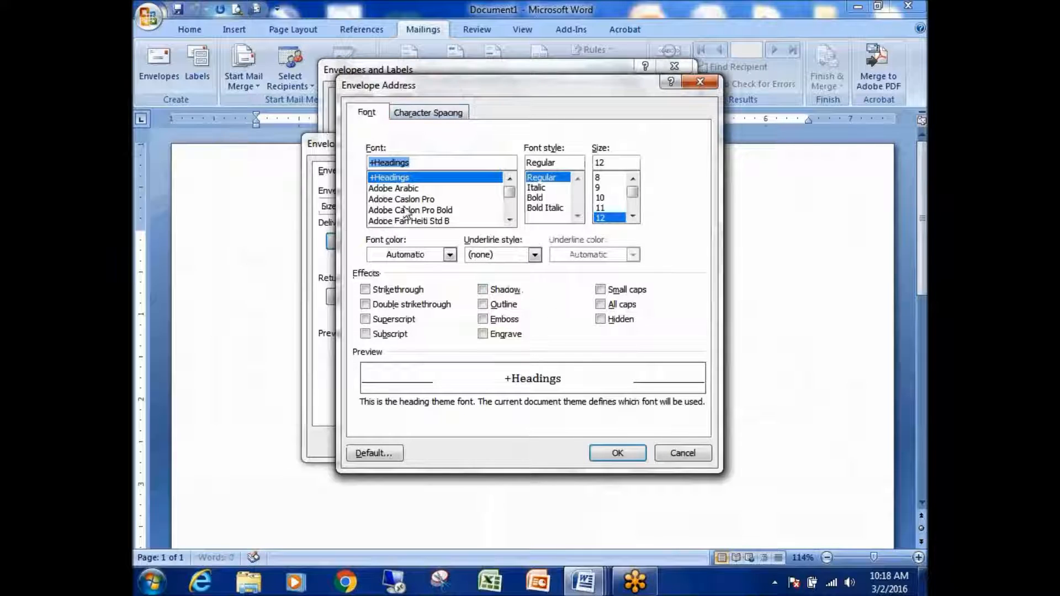
left_click(511, 225)
left_click(511, 224)
left_click(511, 224)
left_click(511, 224)
left_click(510, 224)
left_click(510, 225)
left_click(511, 224)
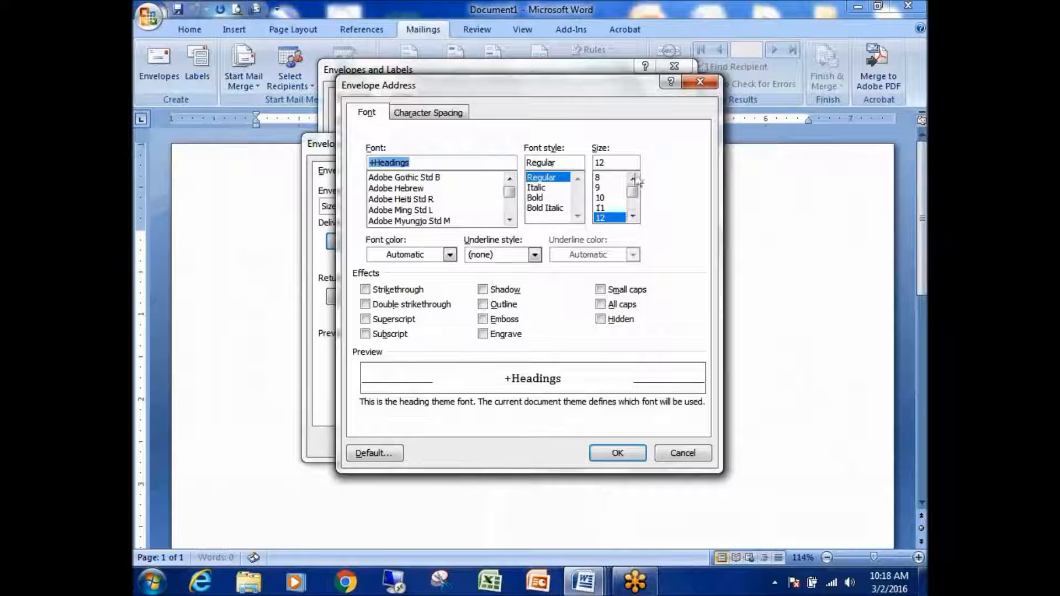
scroll(632, 210, "down", 1)
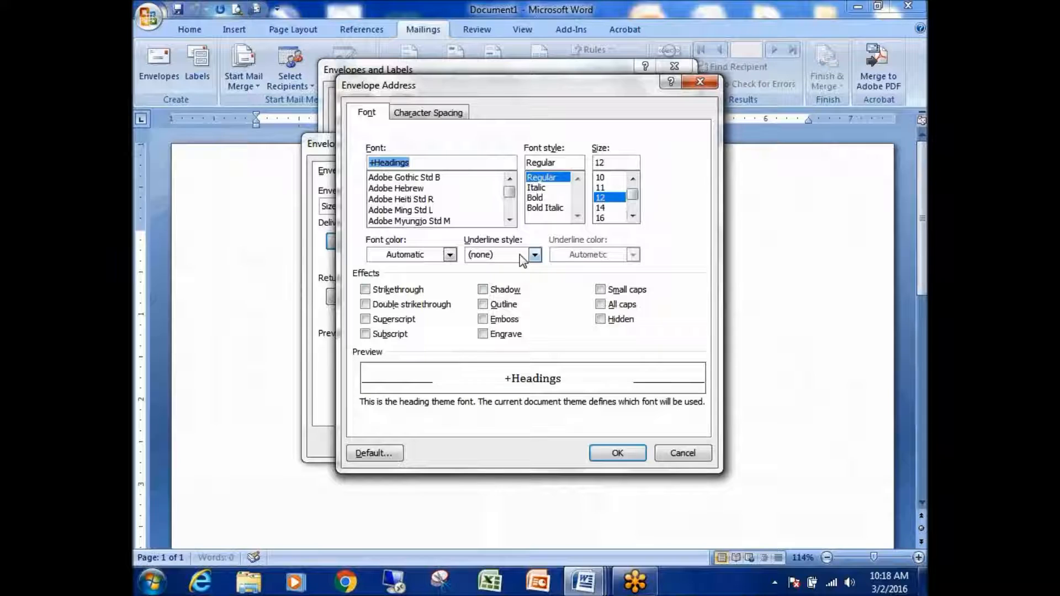
- Set the delivery address font color to a blue theme color and check the available underline styles
left_click(451, 256)
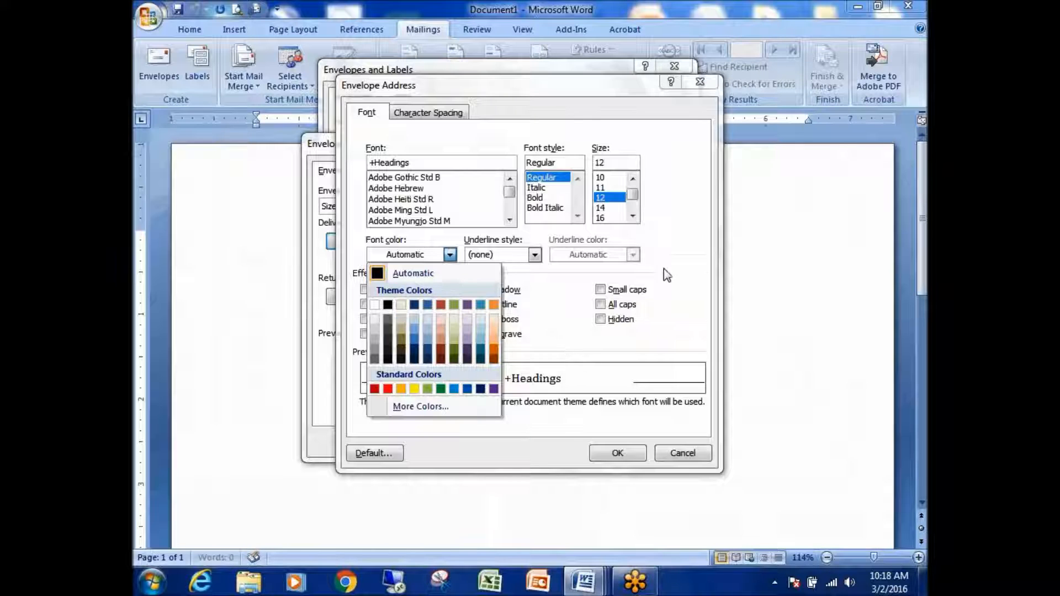
left_click(669, 252)
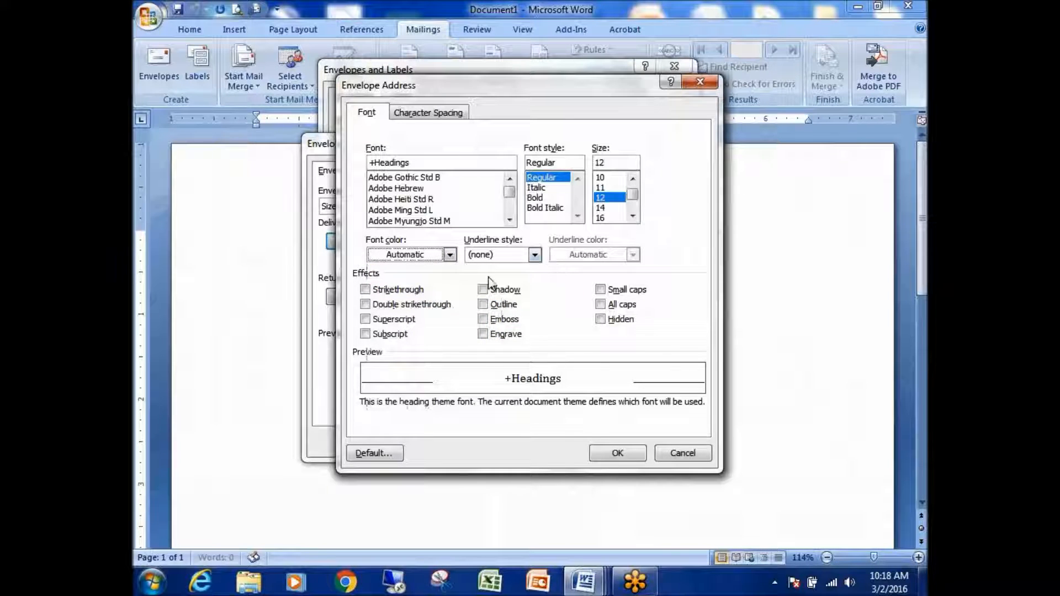
left_click(450, 254)
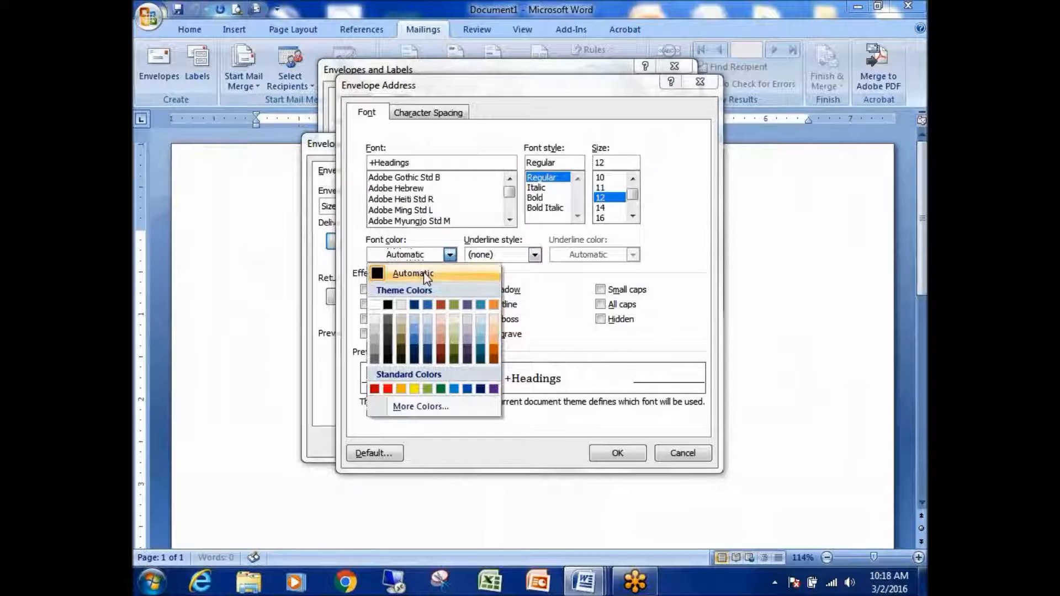
left_click(415, 339)
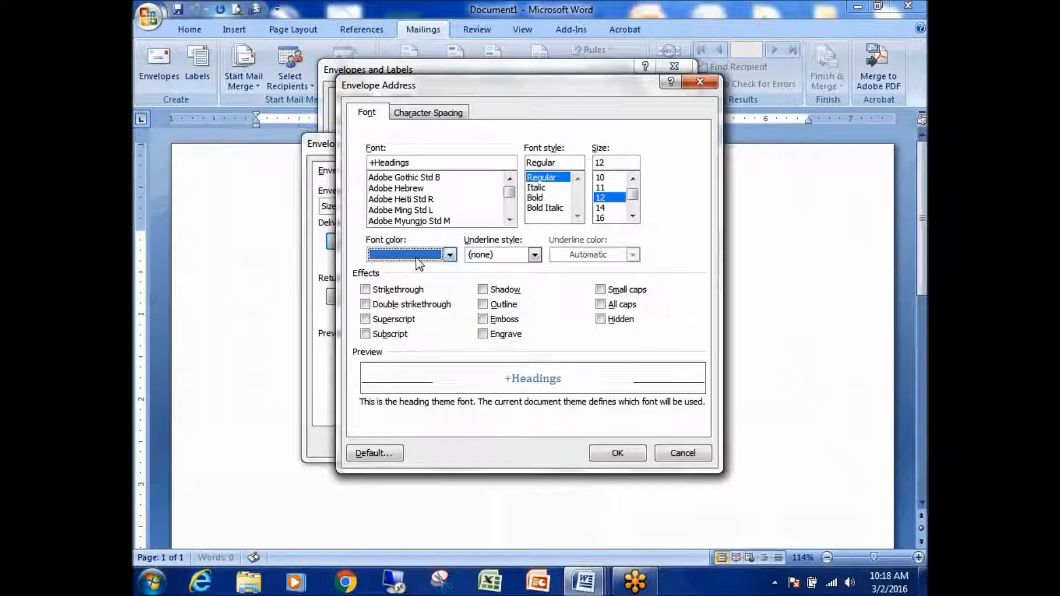
left_click(535, 255)
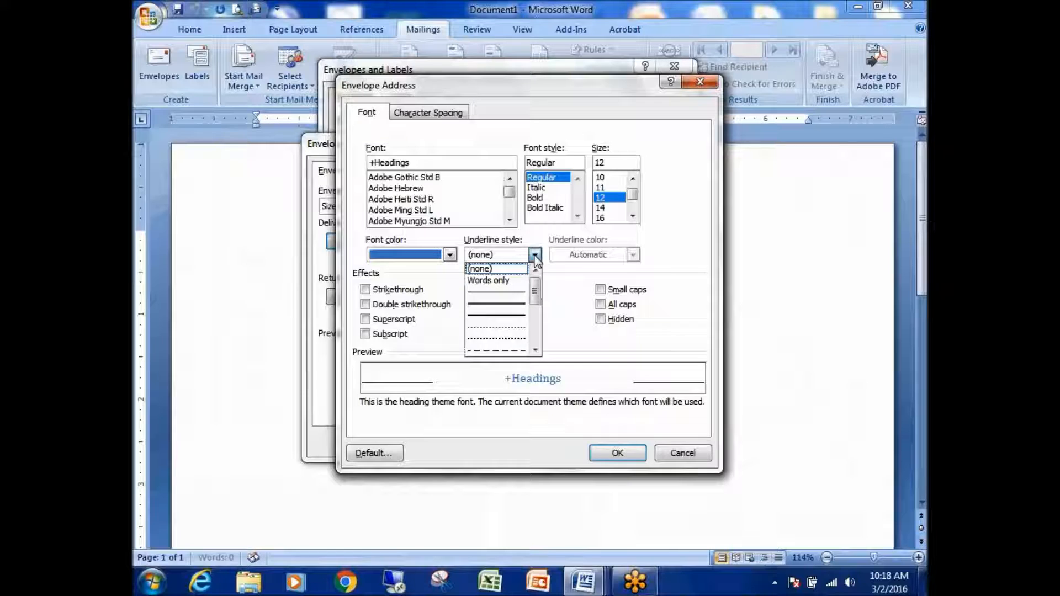
left_click(682, 232)
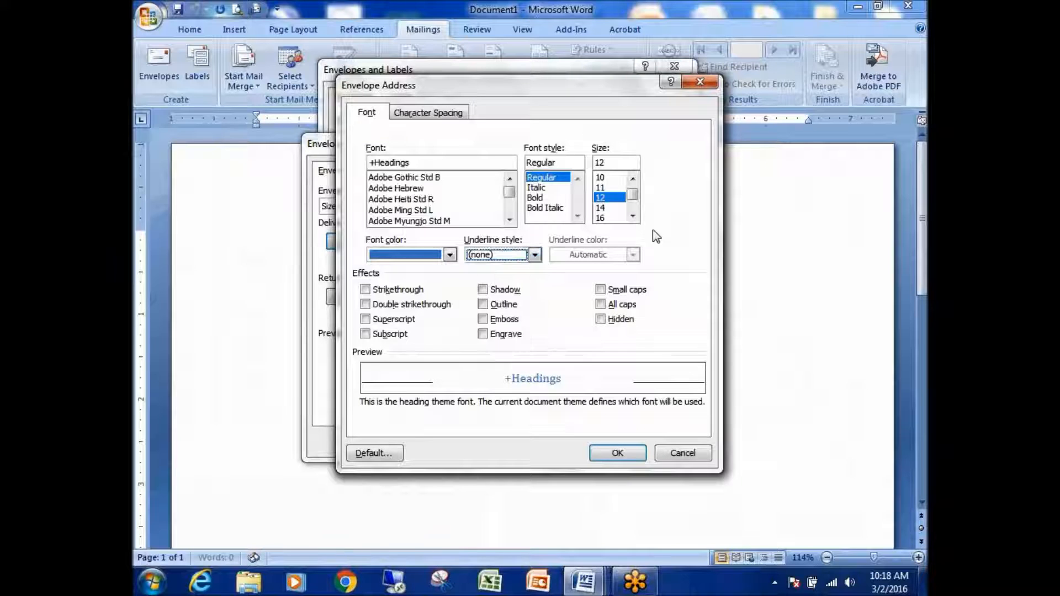
- Try the Marigold font for the delivery address and check its appearance in the preview
left_click_drag(509, 193, 509, 204)
left_click(398, 221)
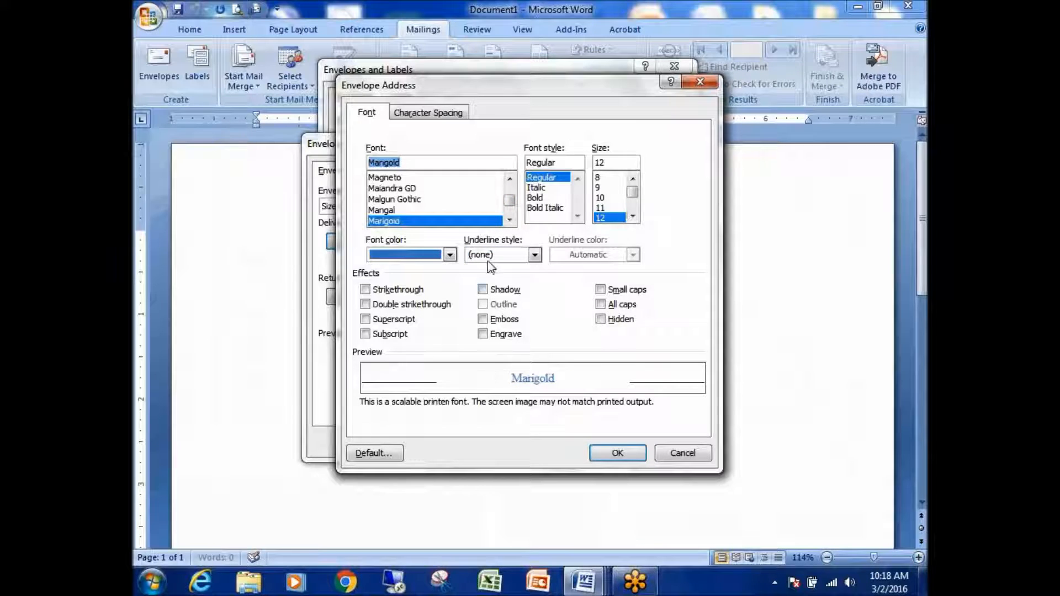
left_click(737, 425)
left_click_drag(353, 353, 388, 353)
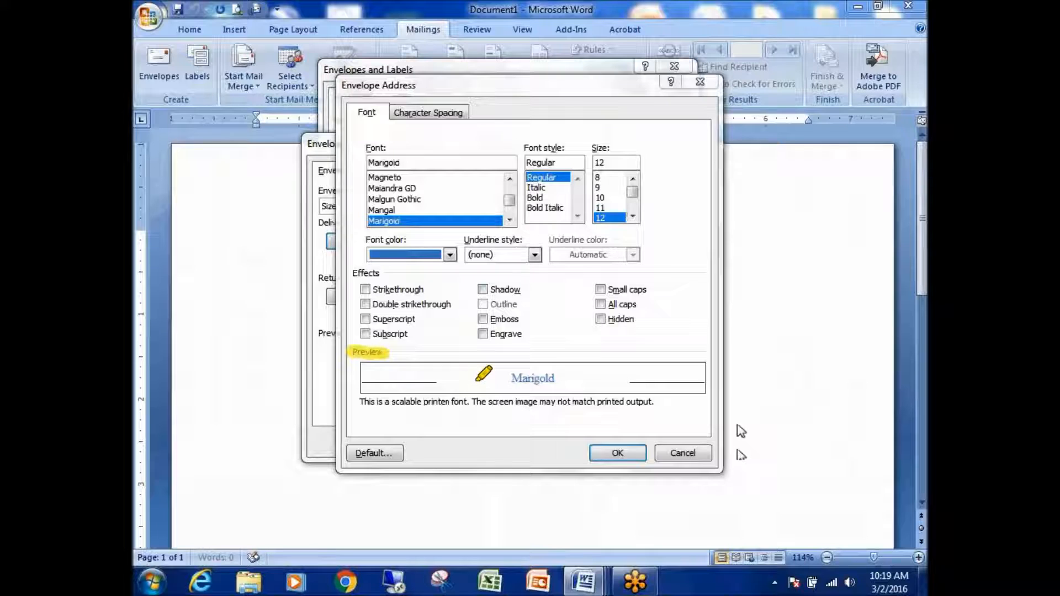
left_click(737, 426)
mouse_move(563, 370)
left_mouse_down()
mouse_move(503, 359)
mouse_move(513, 393)
mouse_move(563, 367)
left_mouse_up()
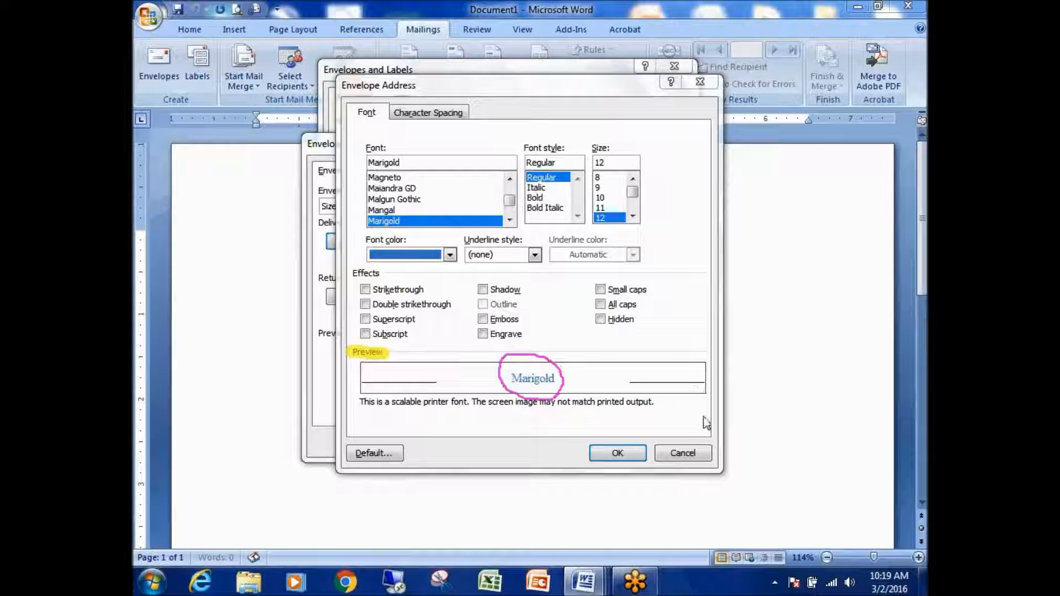
- Compare the Mangal, Malgun Gothic, Maiandra GD, Magneto and Marlett fonts in the delivery address preview
left_click(395, 210)
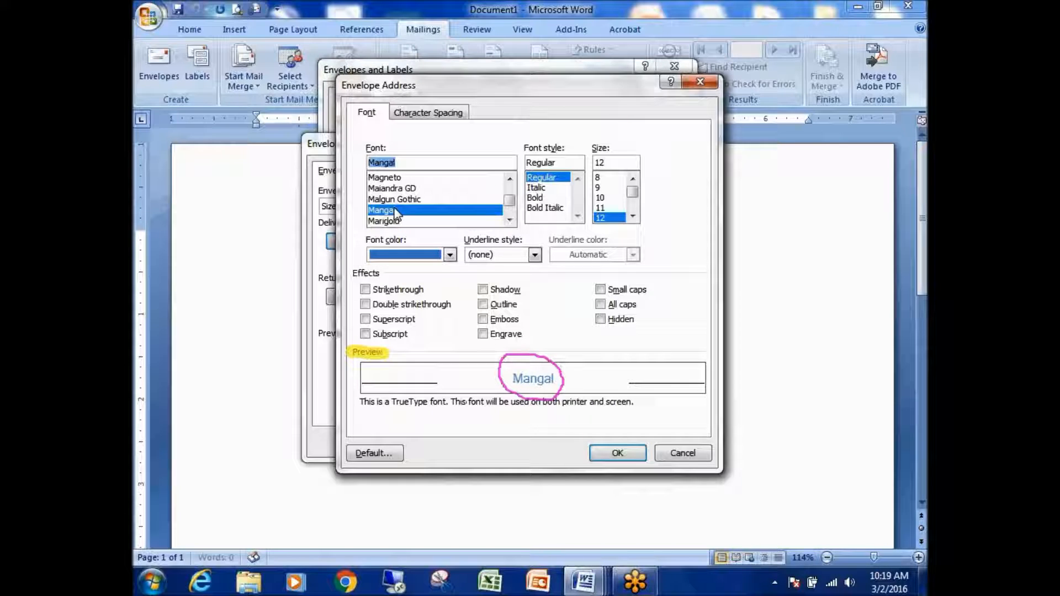
left_click(406, 200)
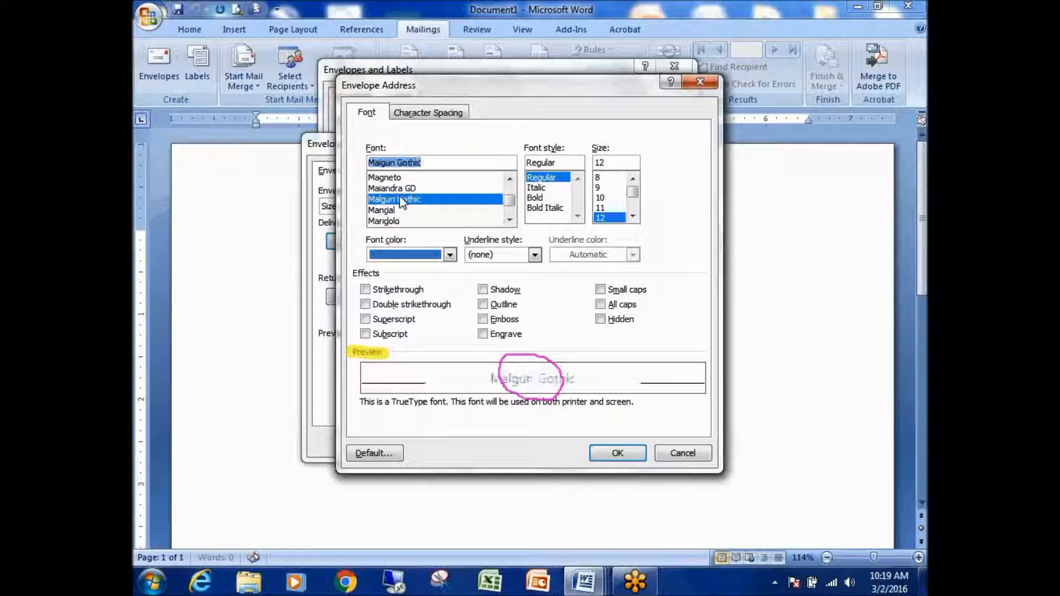
left_click(395, 189)
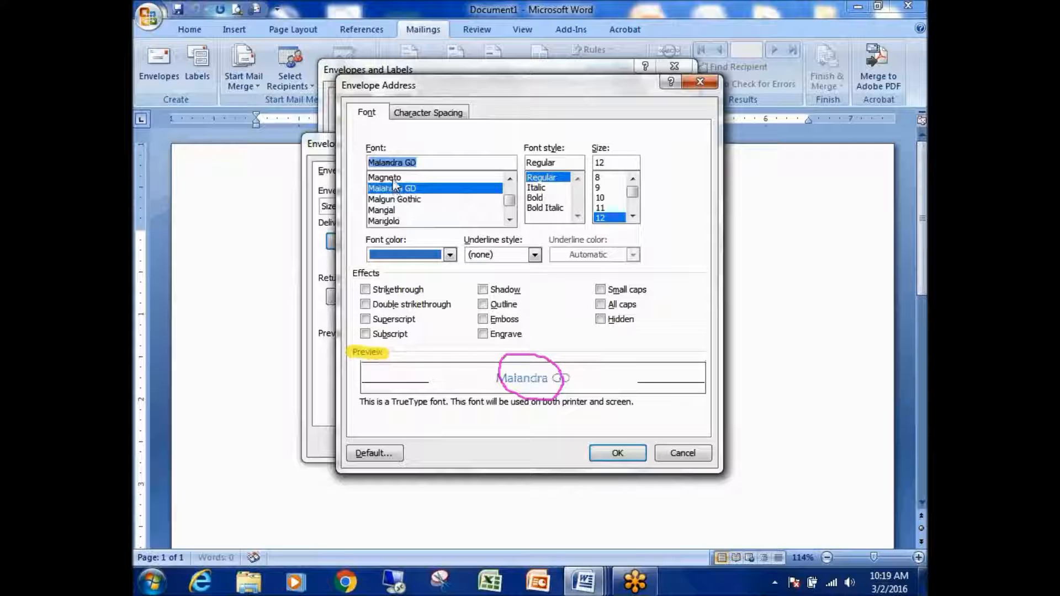
left_click(393, 177)
left_click(509, 220)
left_click(509, 220)
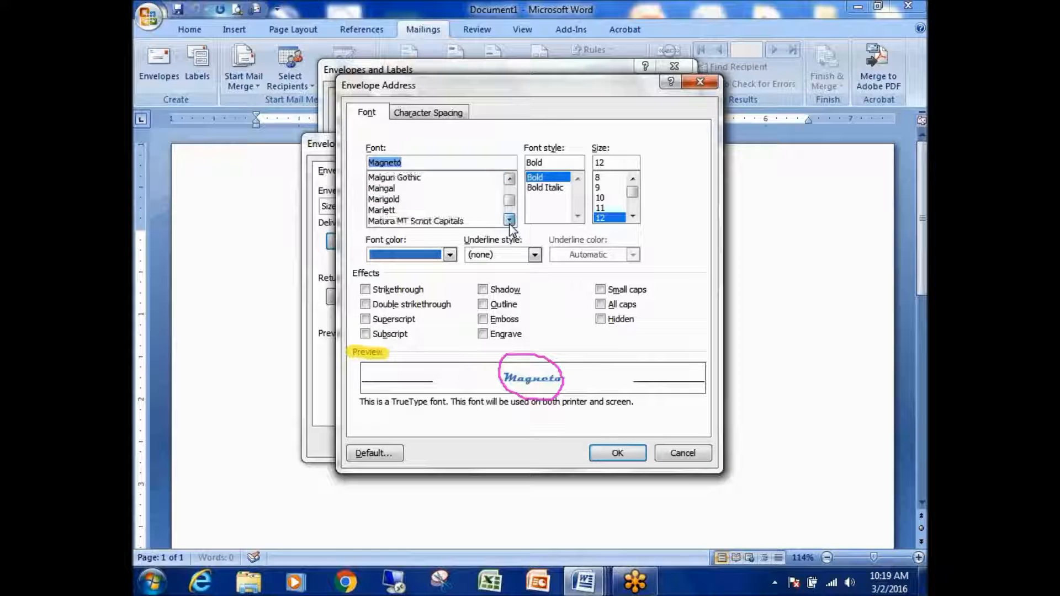
left_click(399, 211)
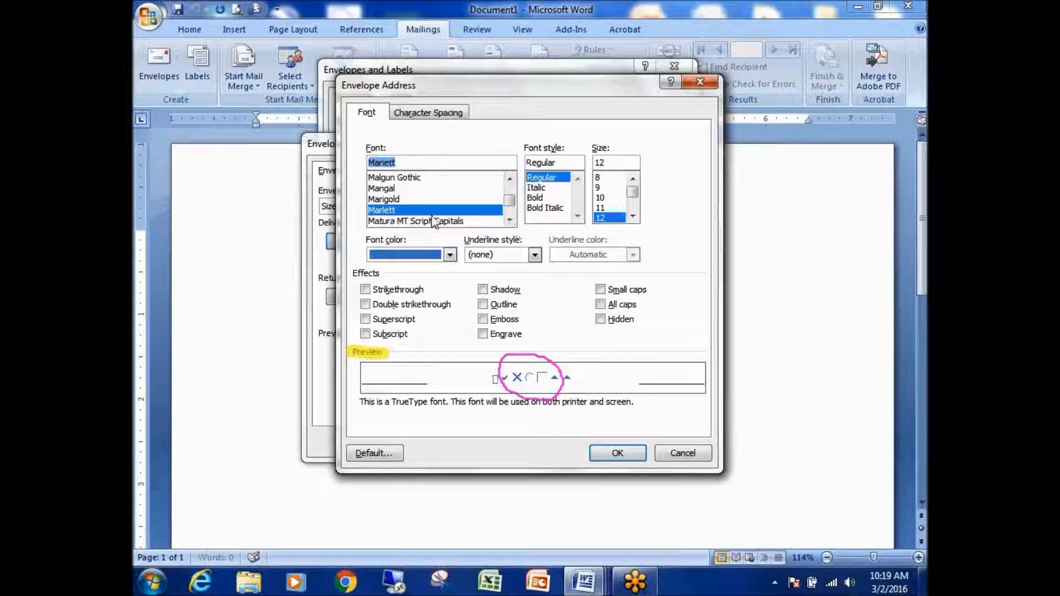
- Try the LilyUPC, Levenim MT, Kalinga, Kartika and KaiTi fonts for the delivery address
scroll(408, 202, "up", 5)
left_click(391, 200)
left_click(390, 188)
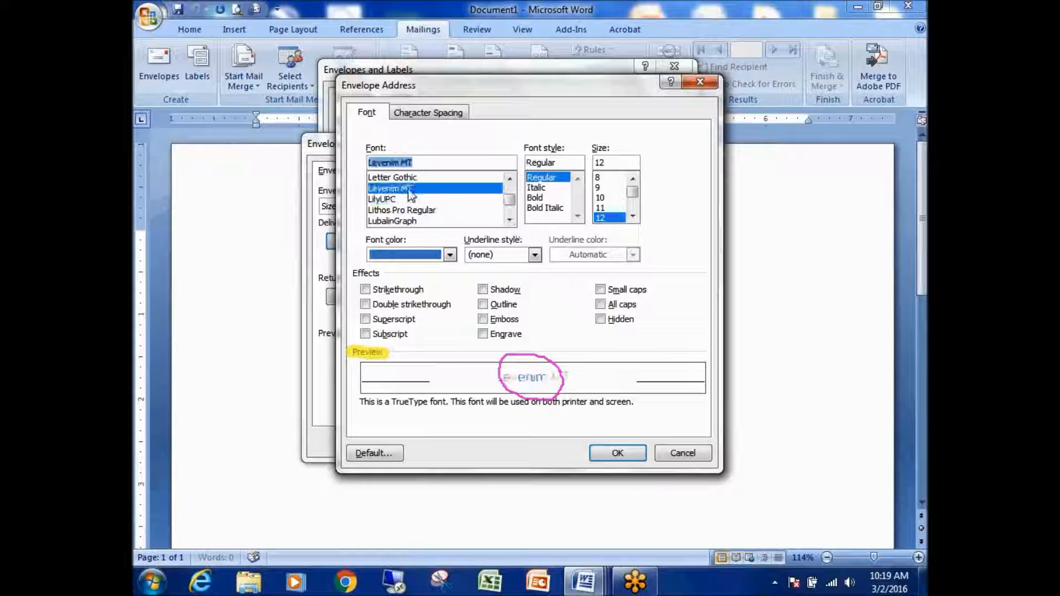
scroll(409, 204, "up", 4)
left_click(388, 199)
left_click(389, 210)
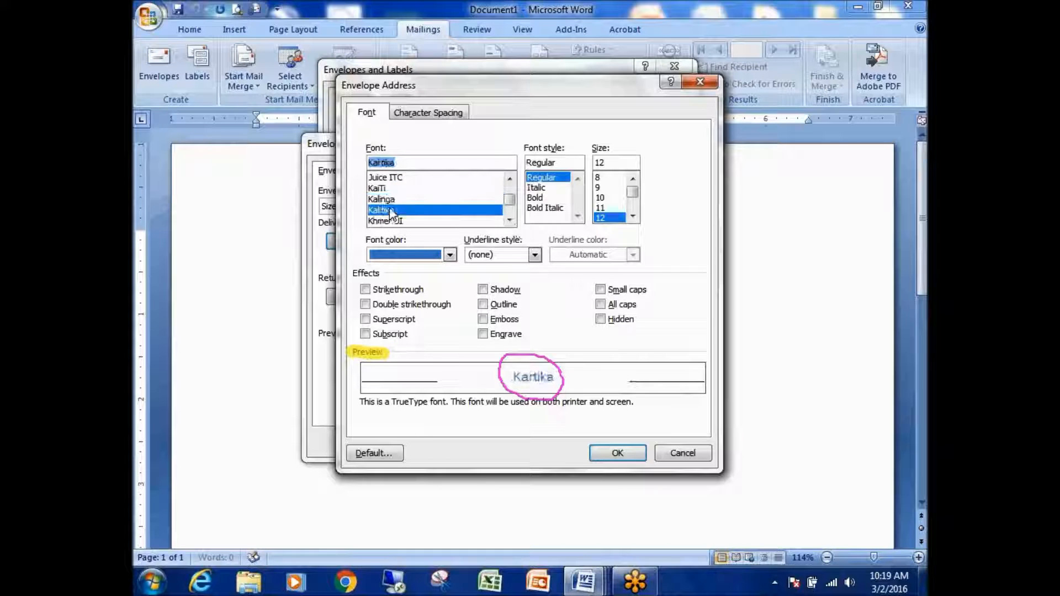
left_click(381, 189)
- Try the Hoefler Text, Hoefler Text Black, GungsuhChe and Gungsuh fonts for the delivery address
scroll(426, 206, "up", 3)
left_click(400, 189)
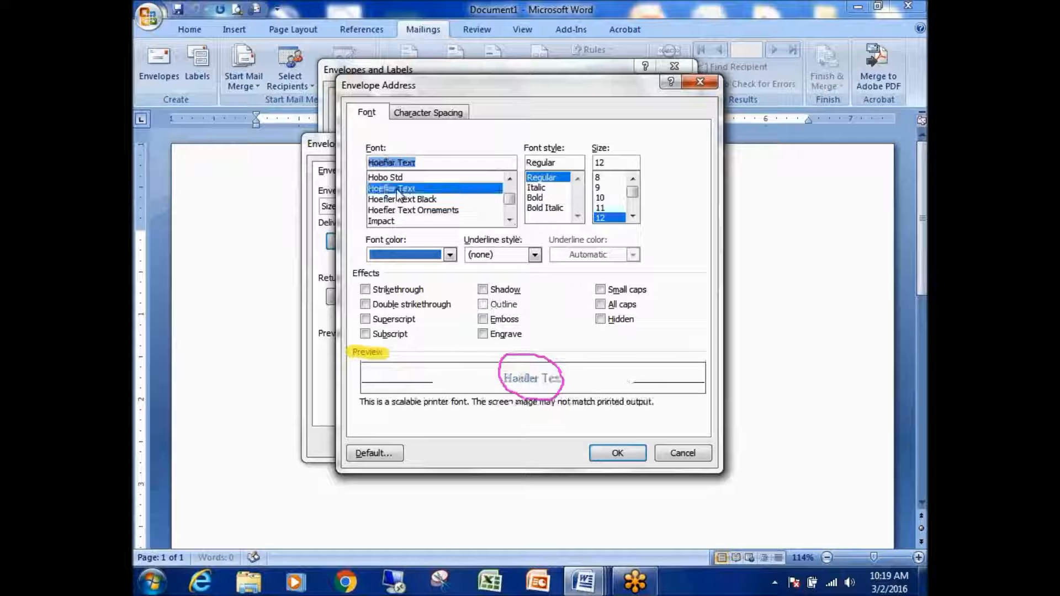
left_click(400, 200)
scroll(417, 214, "up", 3)
scroll(417, 214, "up", 1)
left_click(394, 188)
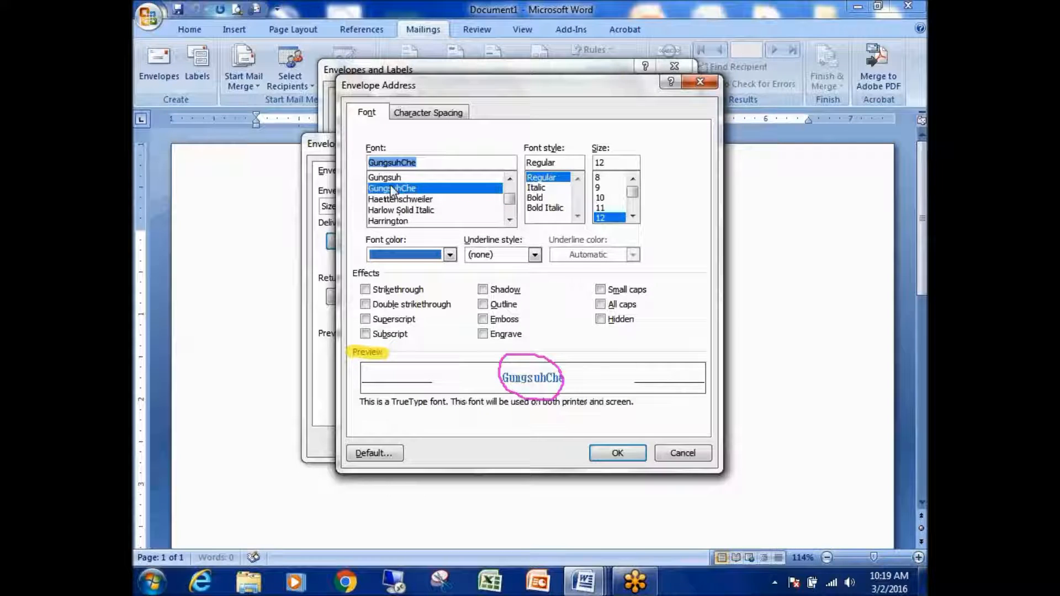
left_click(393, 177)
- Preview the delivery address in the Goudy Stout, Goudy and GillSans fonts
scroll(417, 223, "up", 3)
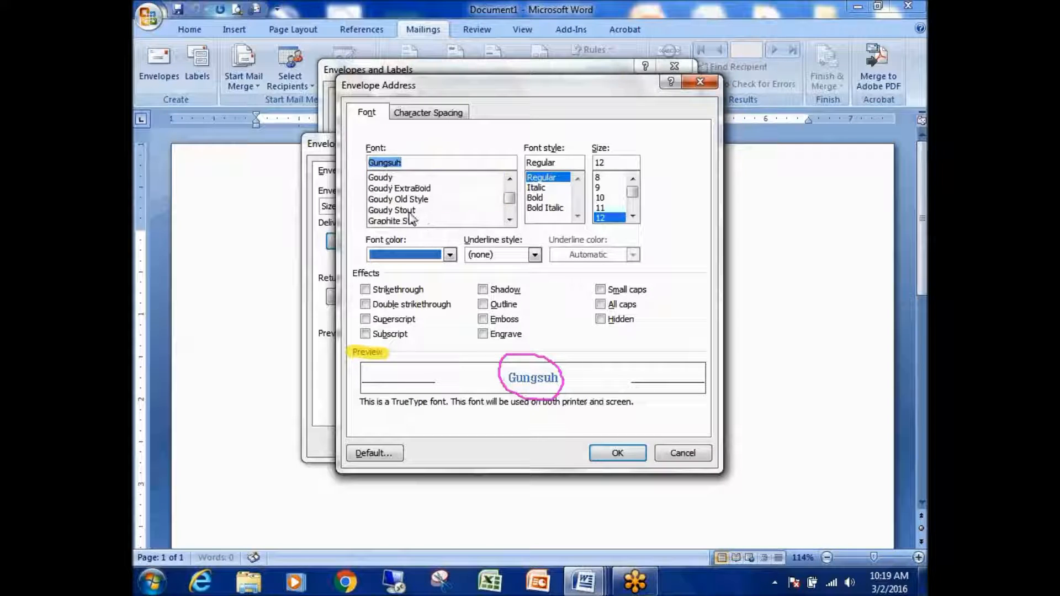
left_click(409, 212)
left_click(390, 178)
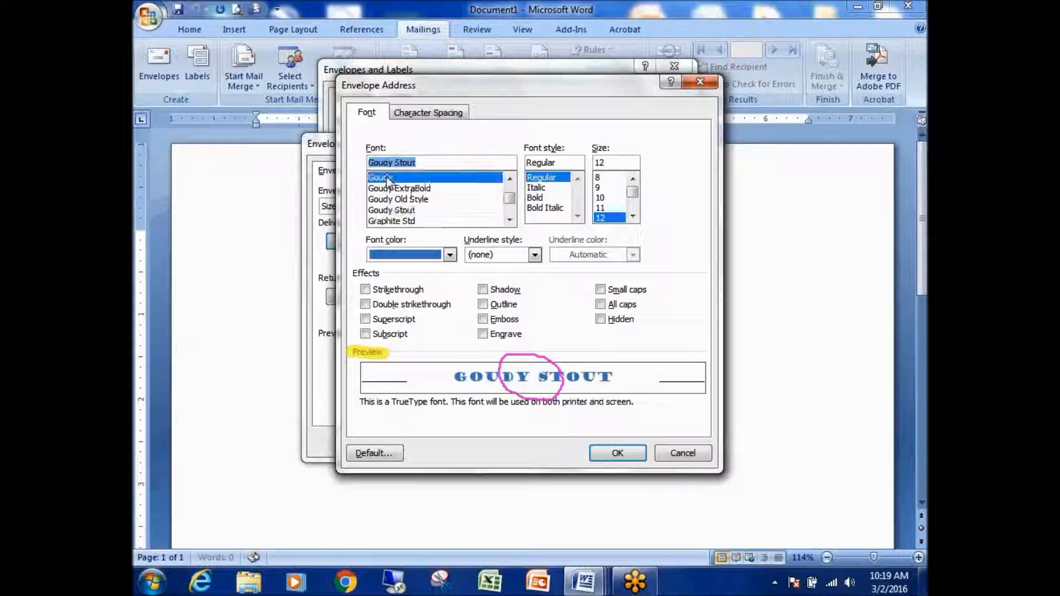
scroll(436, 237, "up", 3)
left_click(393, 212)
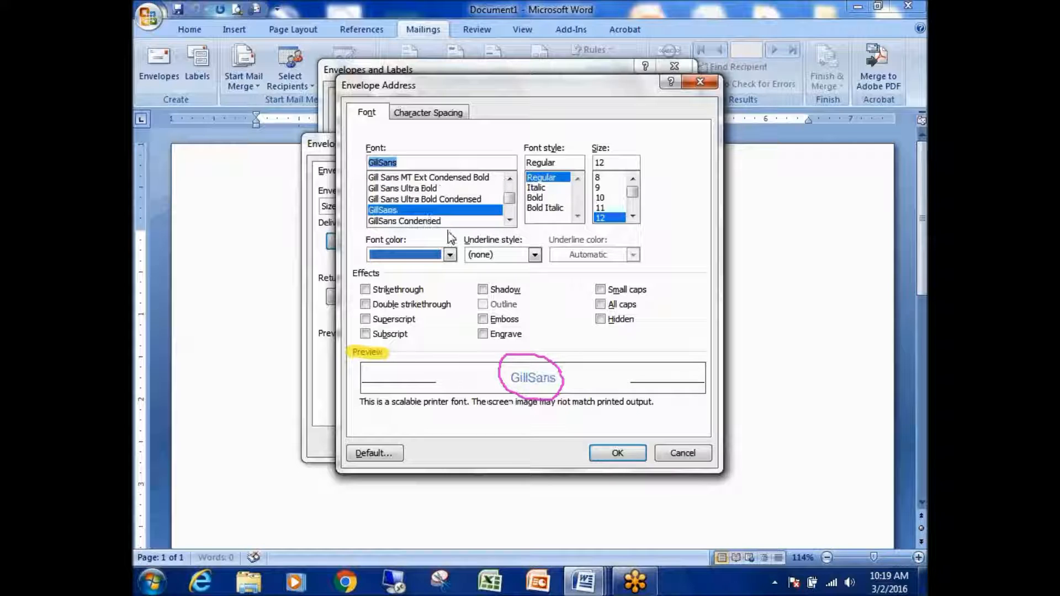
- Compare Cordia New with CordiaUPC and set the delivery address font to Cordia New
scroll(448, 232, "up", 8)
scroll(442, 227, "up", 6)
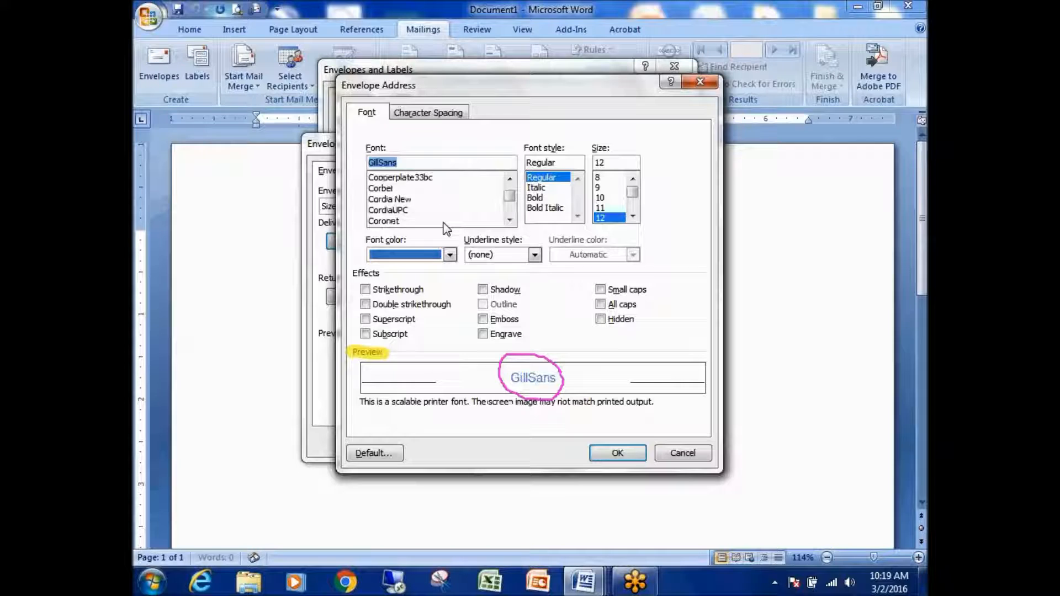
scroll(436, 220, "down", 1)
left_click(406, 200)
left_click(406, 211)
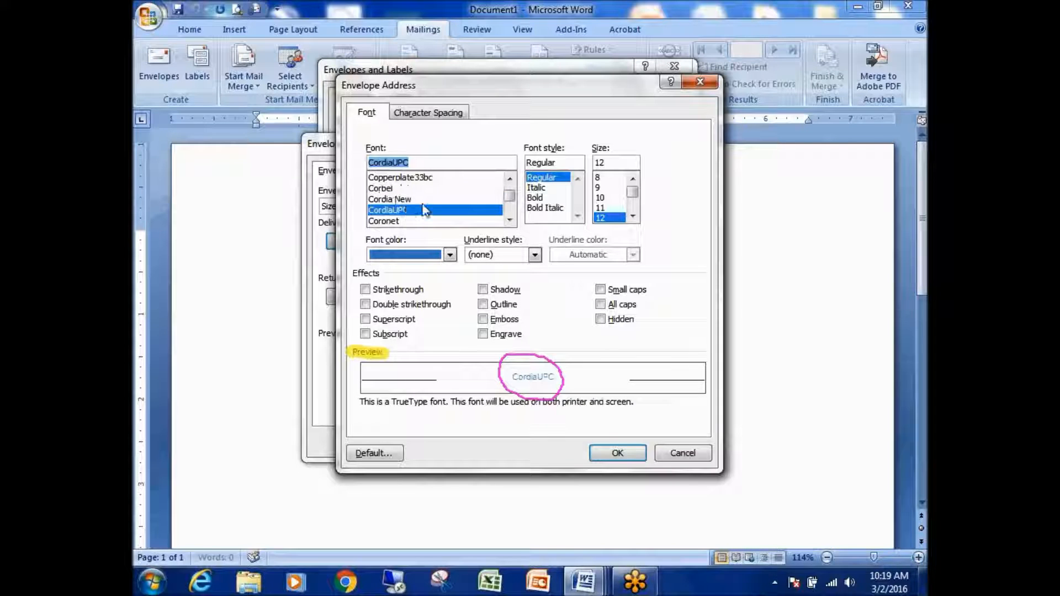
left_click(840, 420)
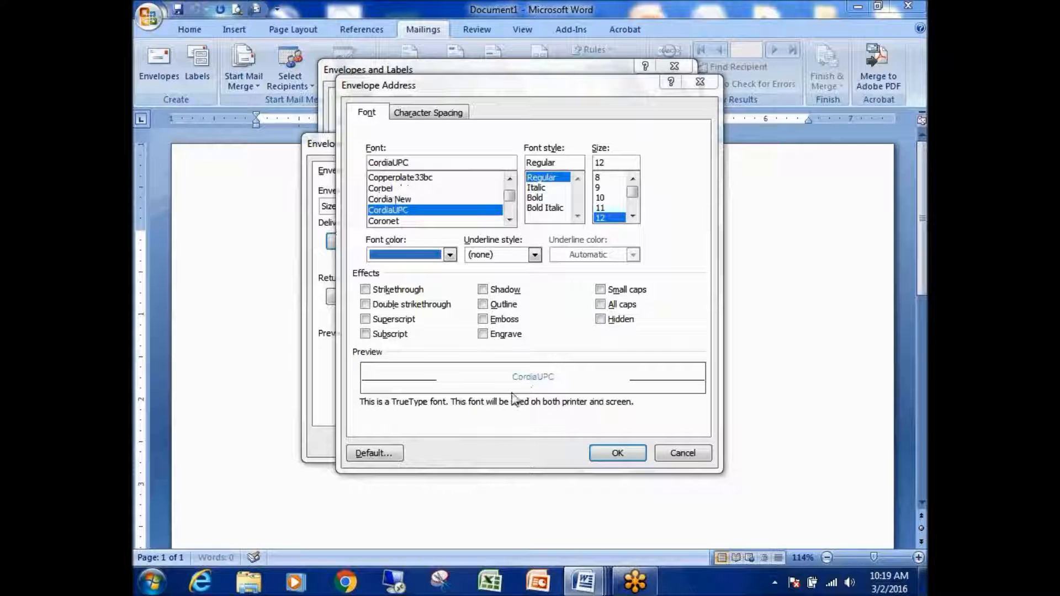
left_click(409, 199)
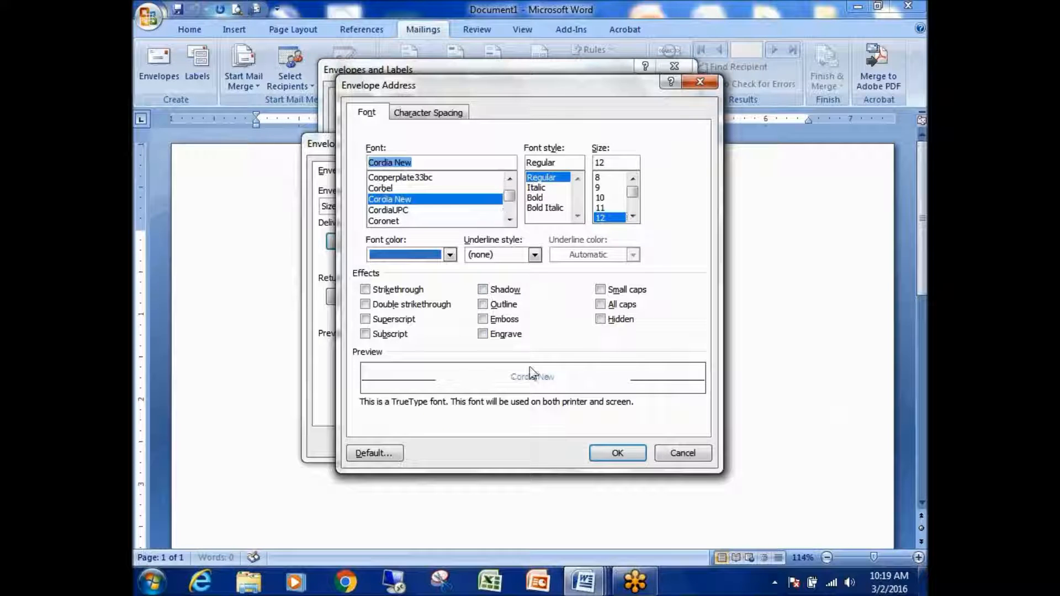
- Set the delivery address font size to 16, keeping Cordia New as the font after comparing it with CordiaUPC
left_click(633, 216)
left_click(632, 216)
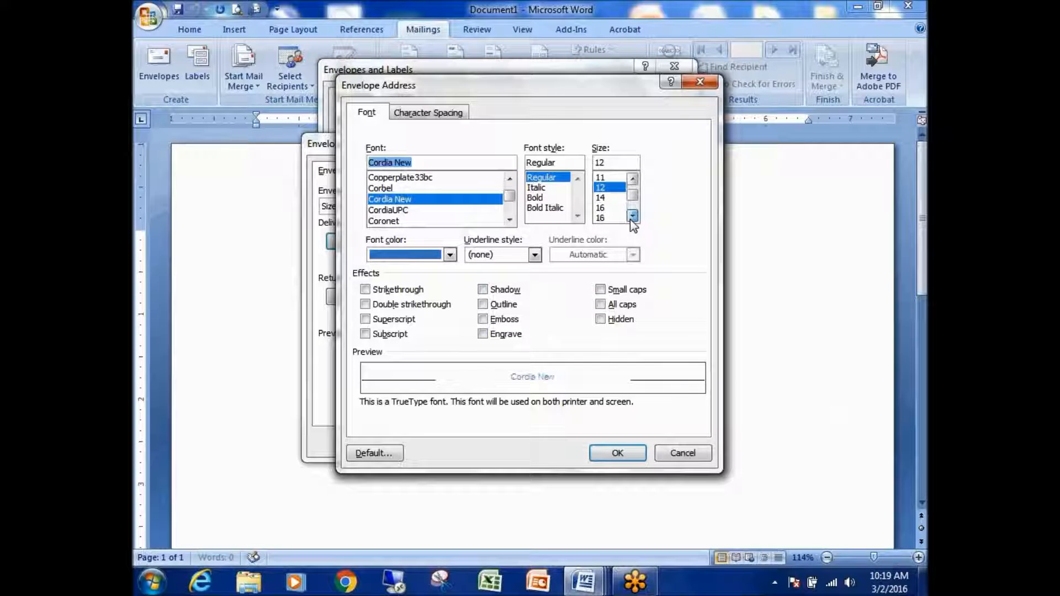
left_click(603, 198)
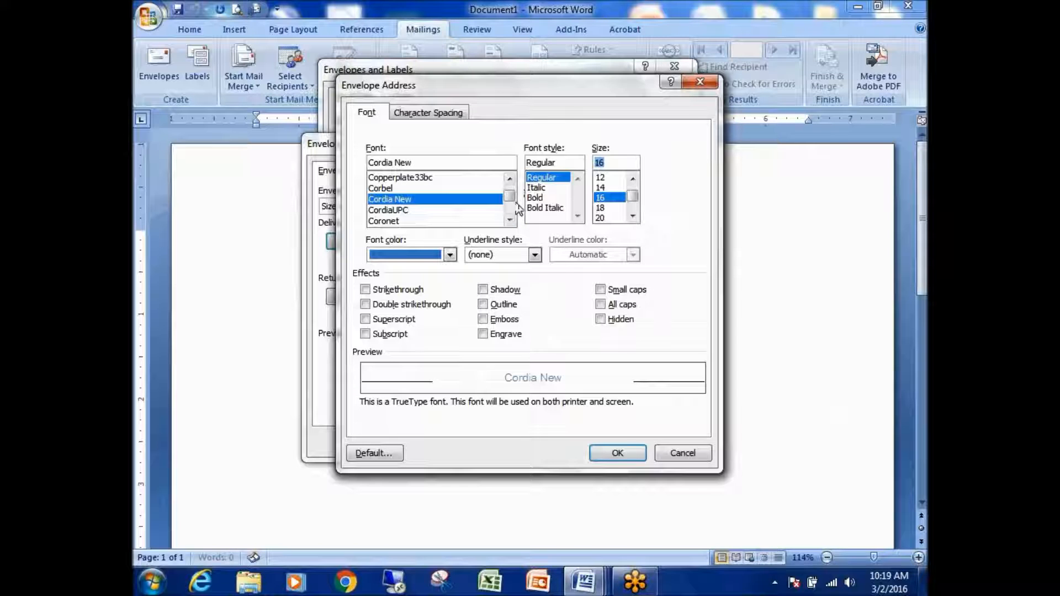
left_click(407, 211)
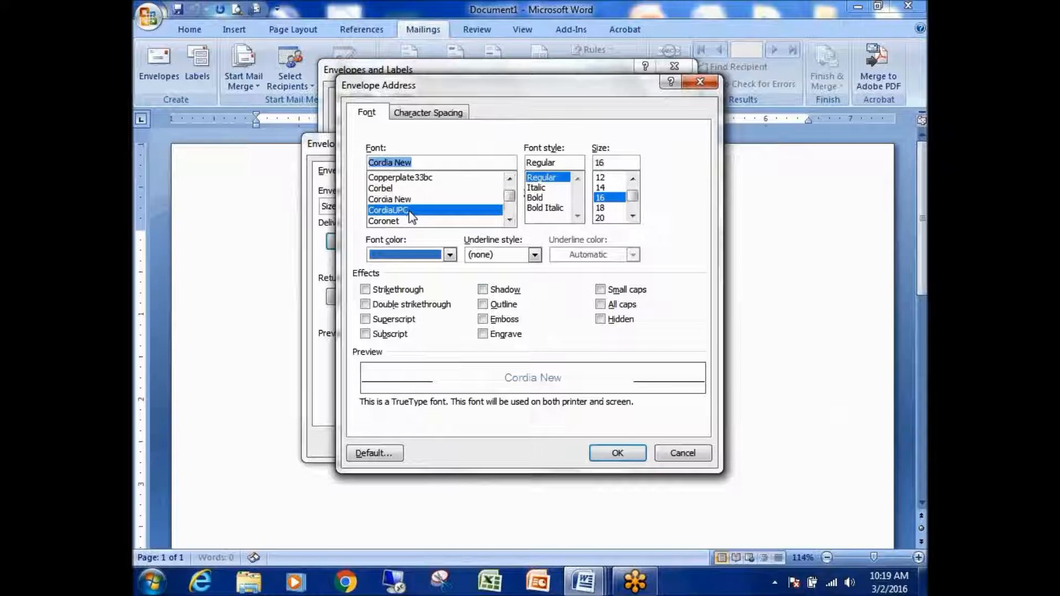
left_click(410, 200)
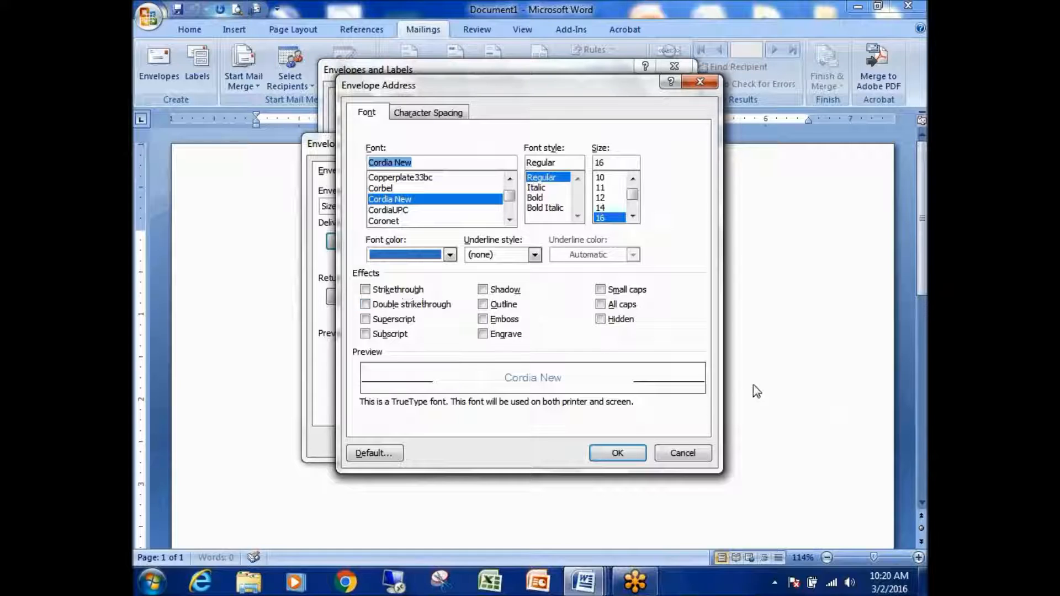
key("ctrl+2")
mouse_move(671, 284)
left_mouse_down()
mouse_move(369, 269)
mouse_move(353, 295)
mouse_move(367, 344)
mouse_move(514, 347)
mouse_move(669, 320)
mouse_move(669, 281)
left_mouse_up()
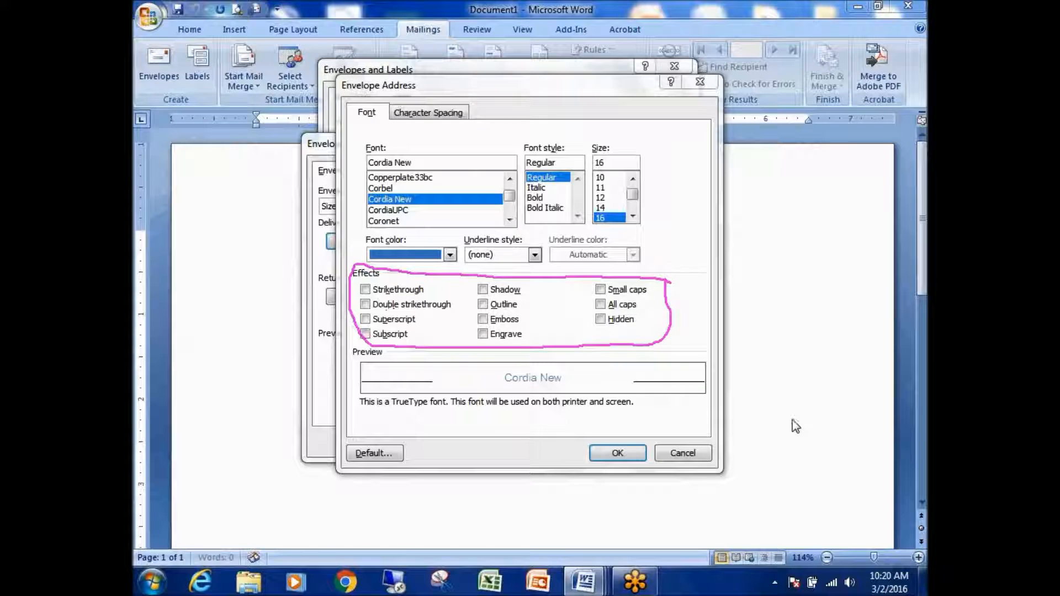
left_click(839, 422)
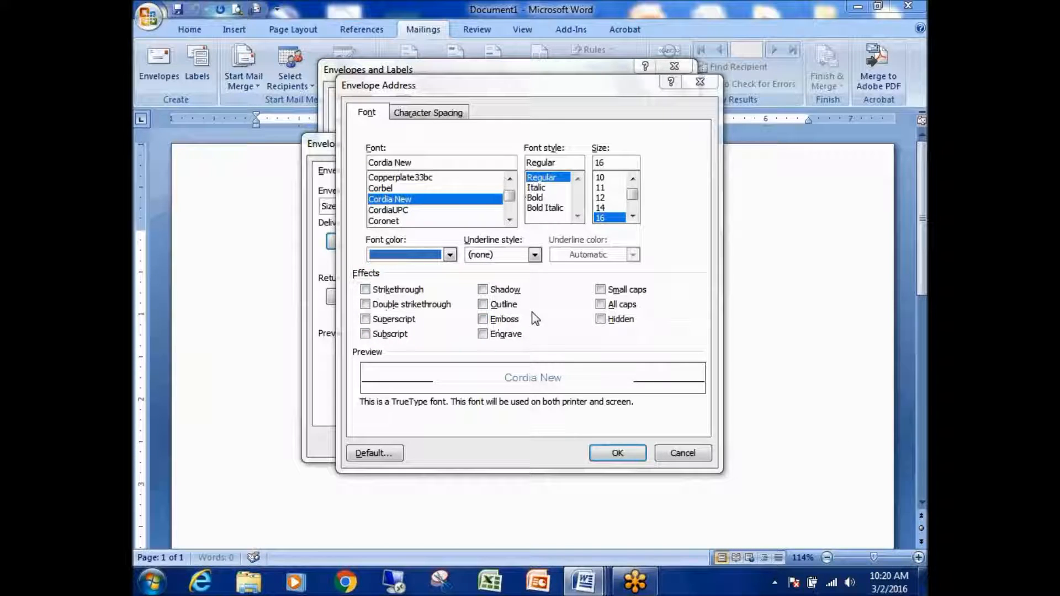
- Check the character scale choices for the delivery address, try Expanded spacing by 1 pt, and examine the preview
left_click(417, 114)
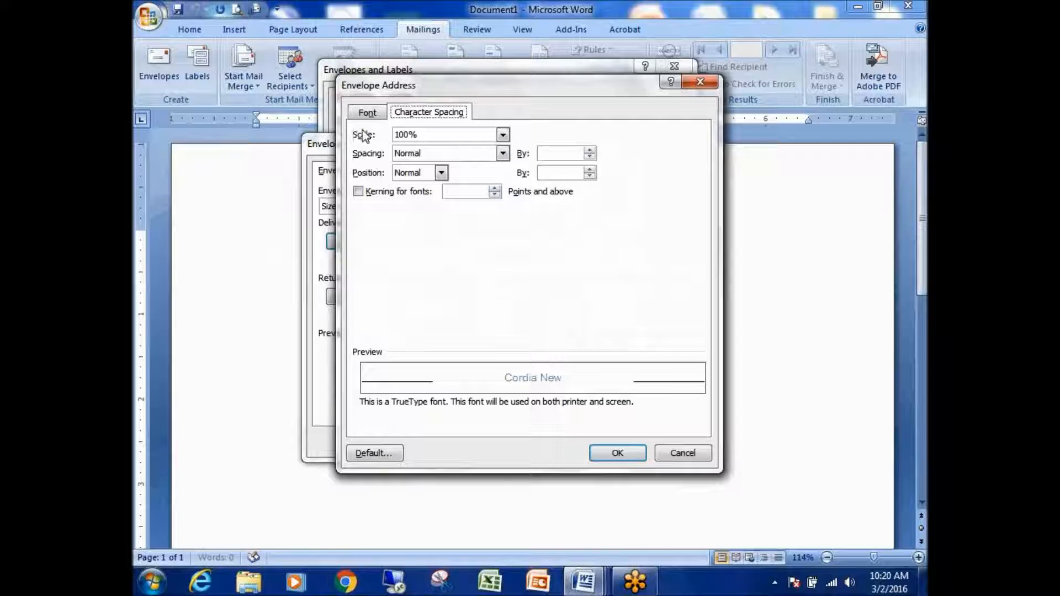
left_click(503, 135)
left_click(547, 130)
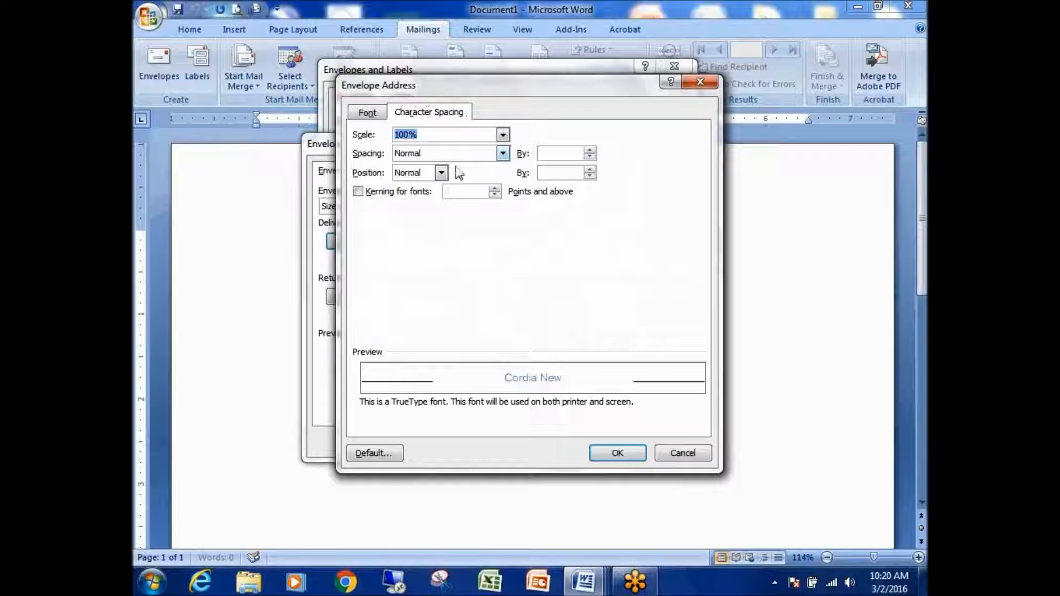
left_click(503, 153)
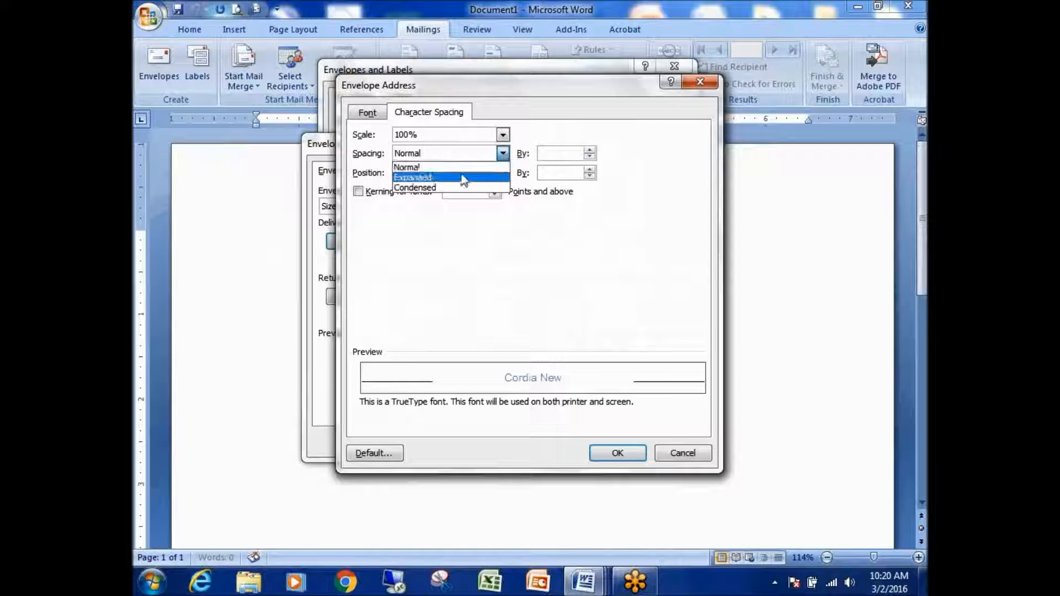
left_click(439, 177)
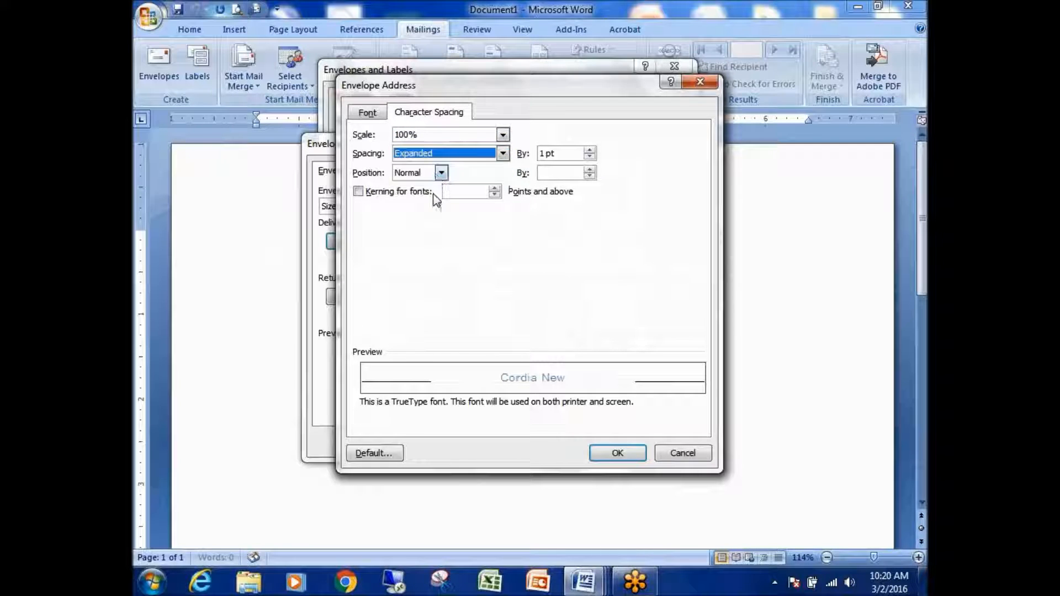
left_click(777, 424)
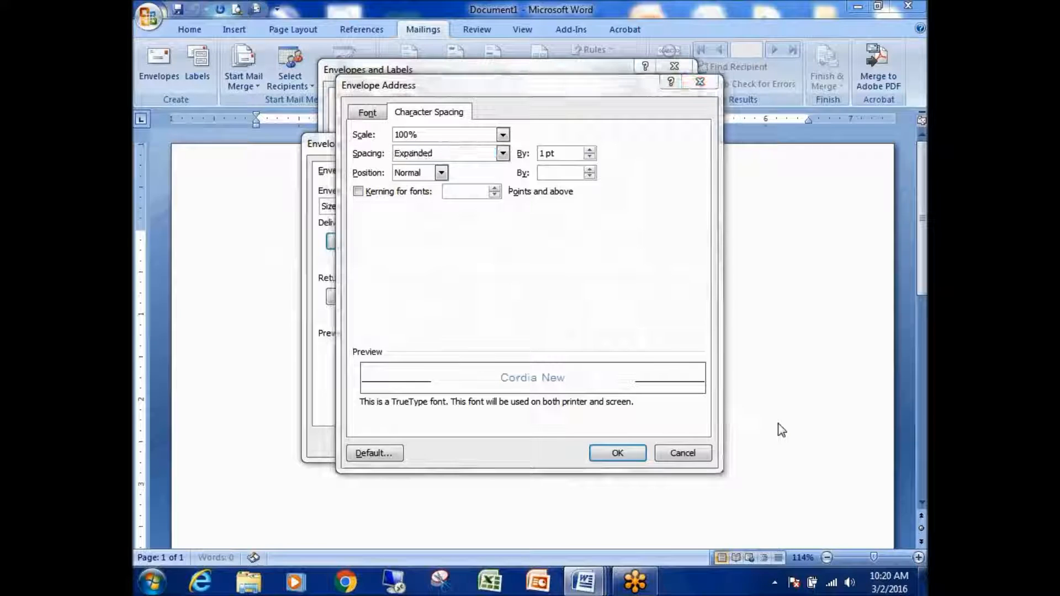
left_click_drag(608, 361, 534, 362)
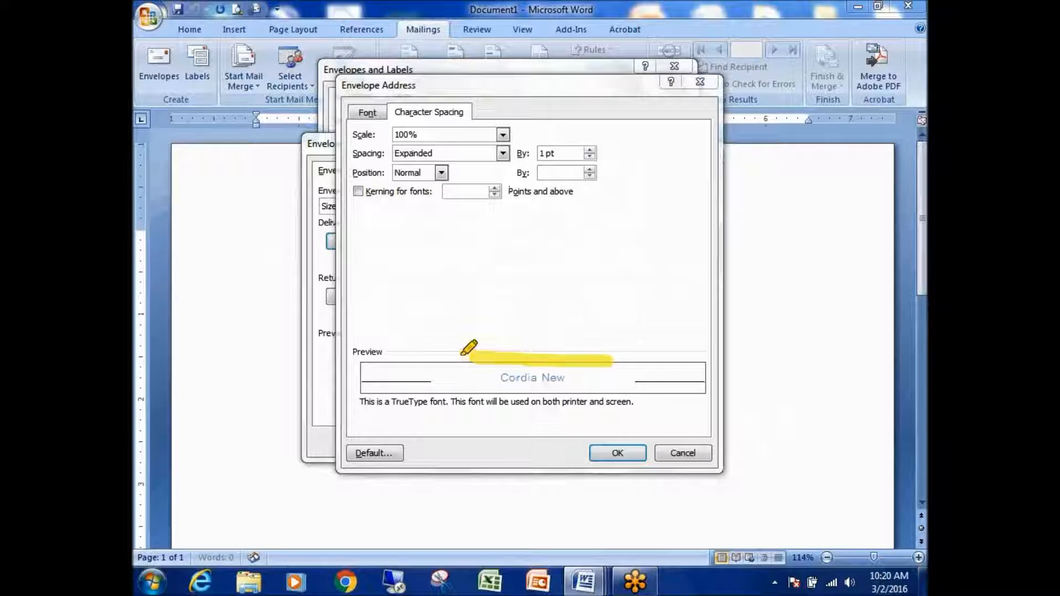
left_click_drag(352, 352, 665, 353)
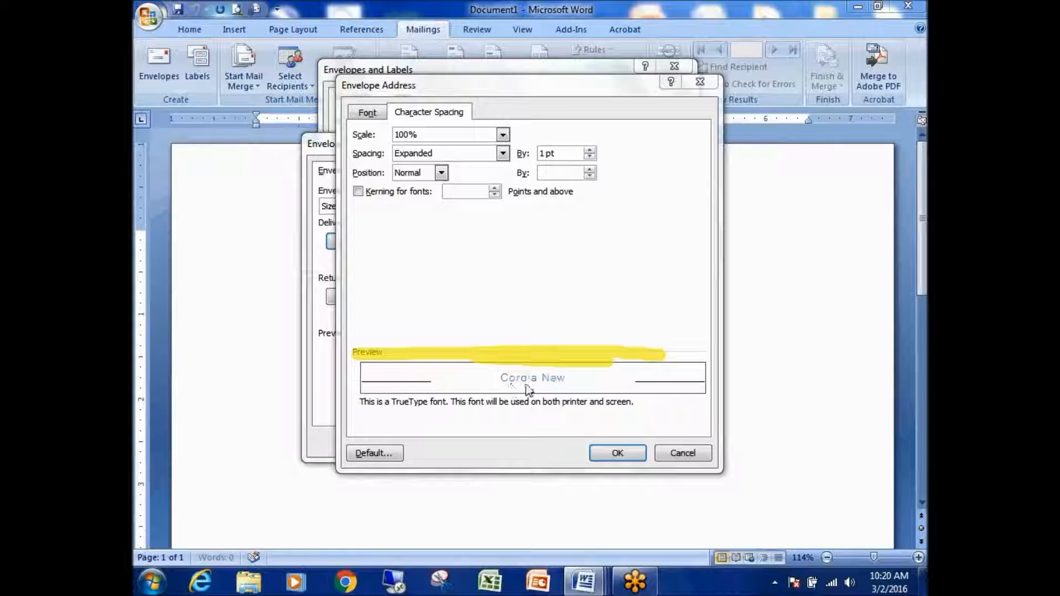
- Try Condensed character spacing for the delivery address, and set the spacing back to Normal
left_click(502, 153)
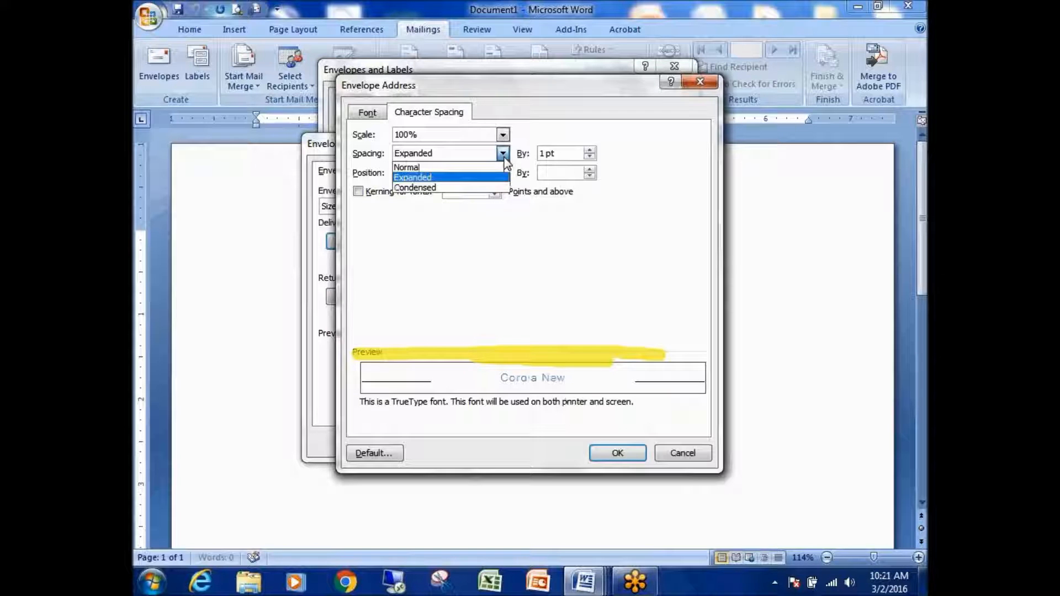
left_click(437, 186)
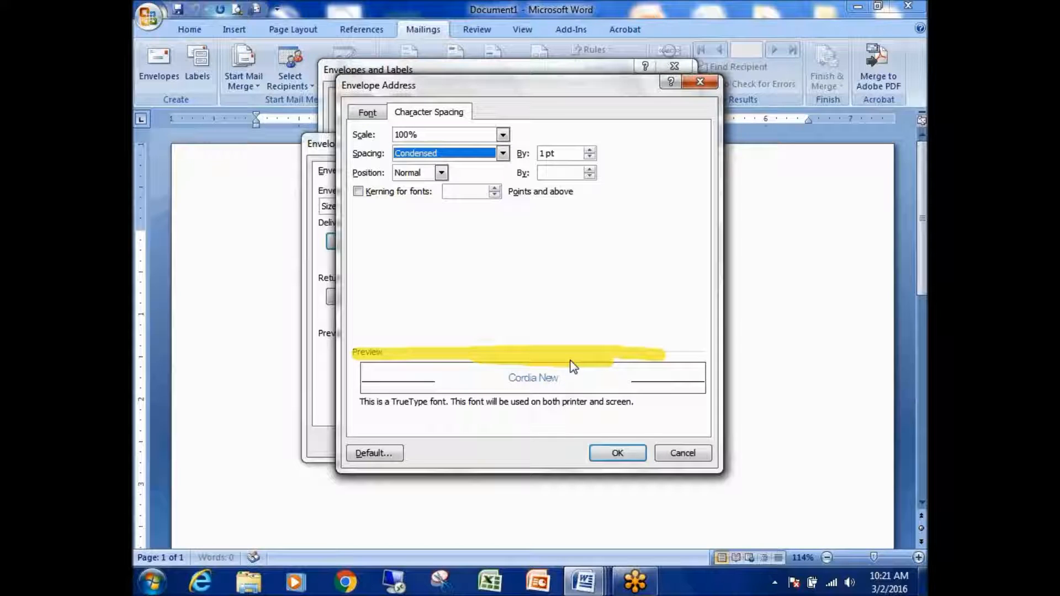
left_click(502, 155)
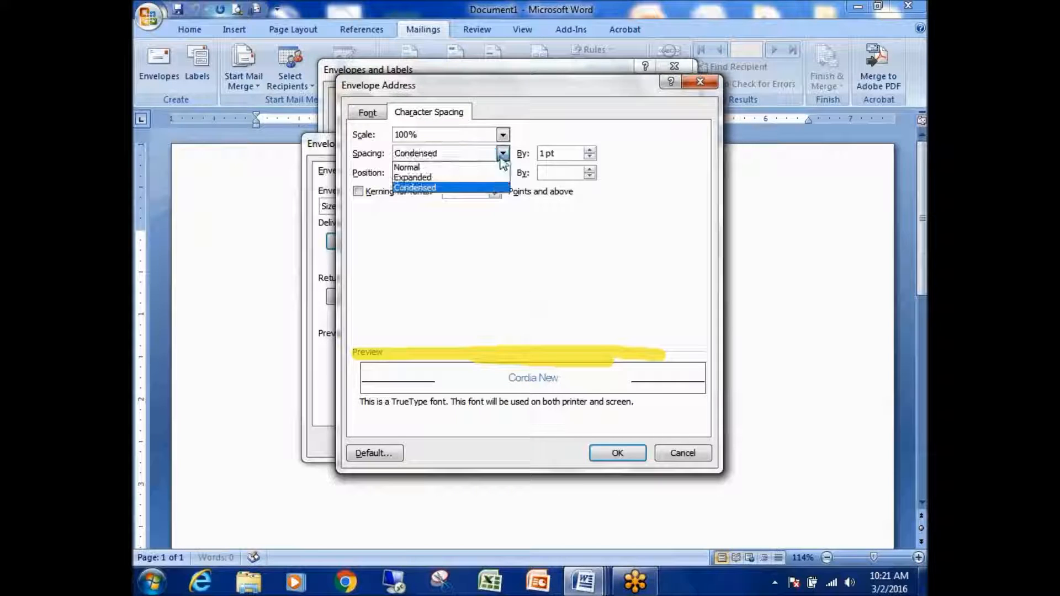
left_click(447, 169)
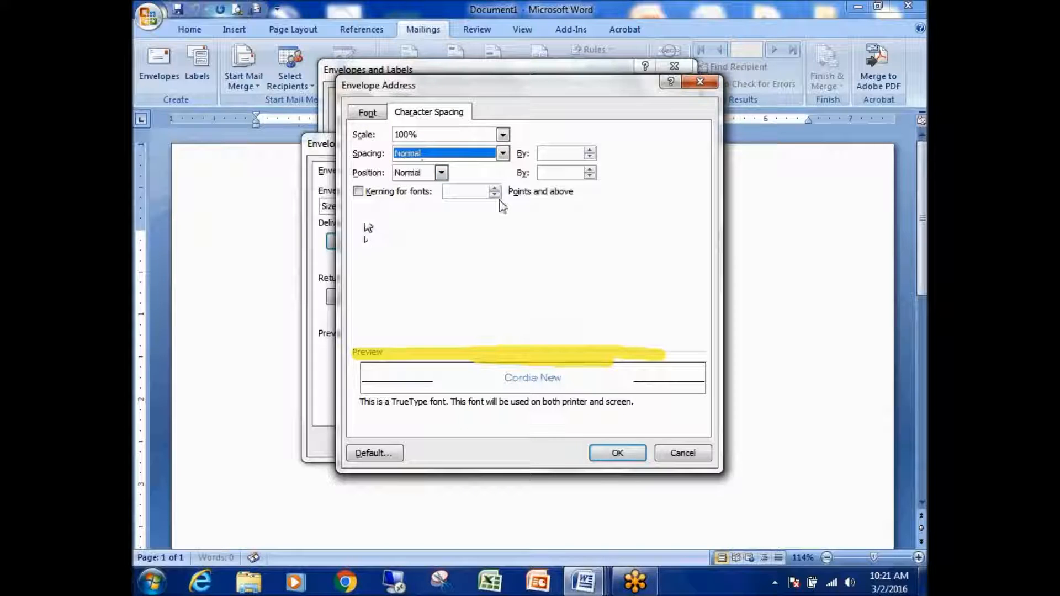
- Compare Expanded and Condensed spacing by 1 pt in the delivery address preview, ending with Normal spacing
left_click(502, 153)
left_click(463, 180)
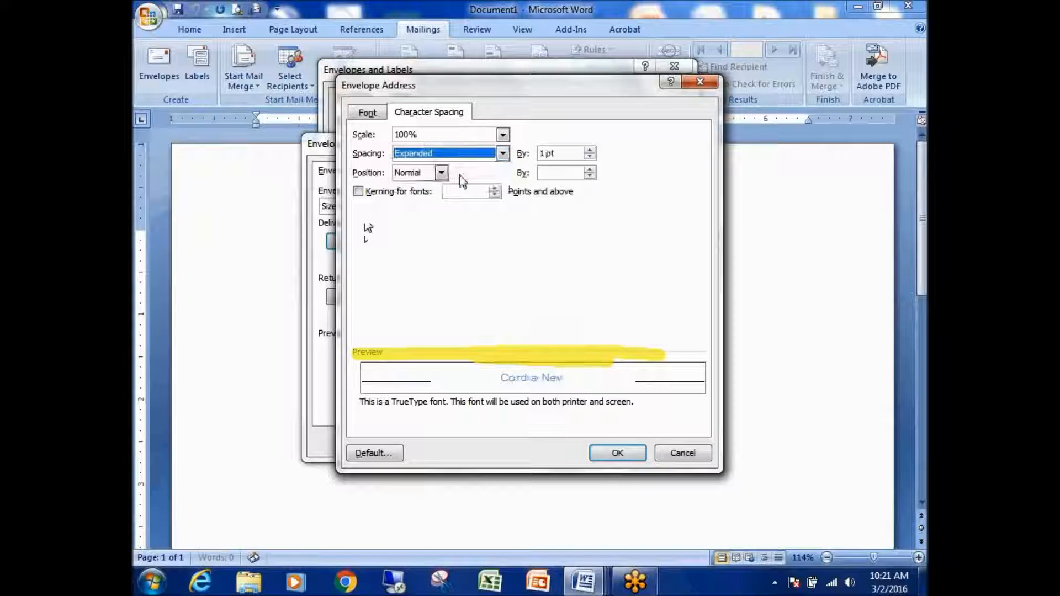
left_click(503, 155)
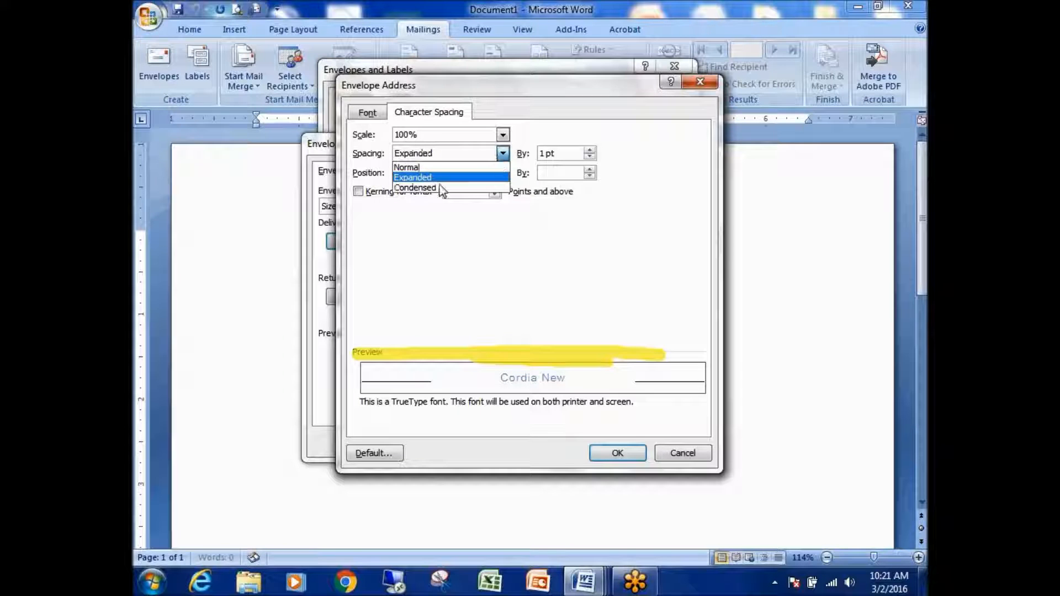
left_click(439, 188)
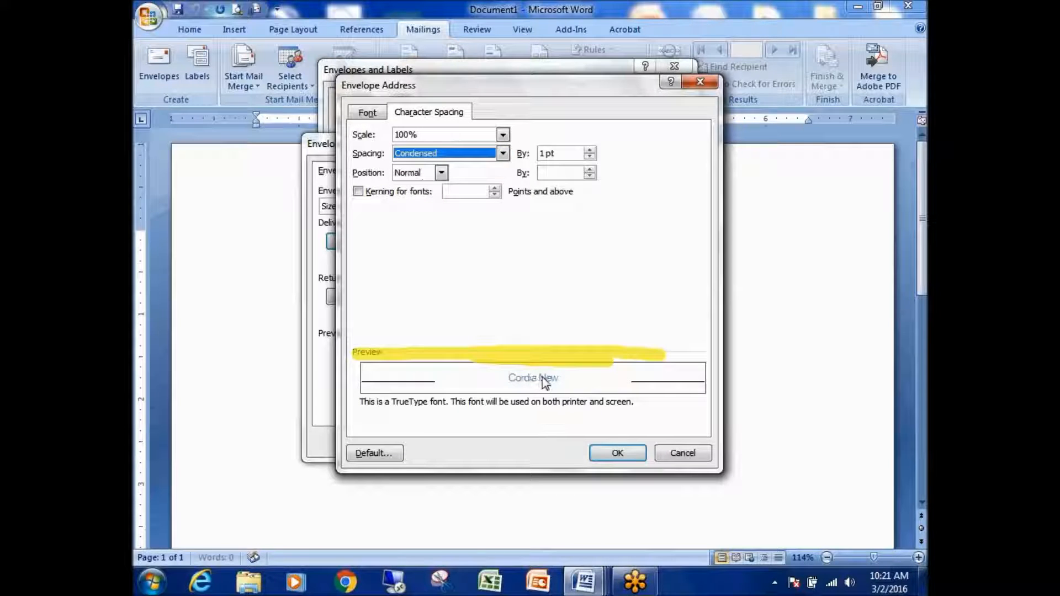
left_click(503, 155)
left_click(415, 163)
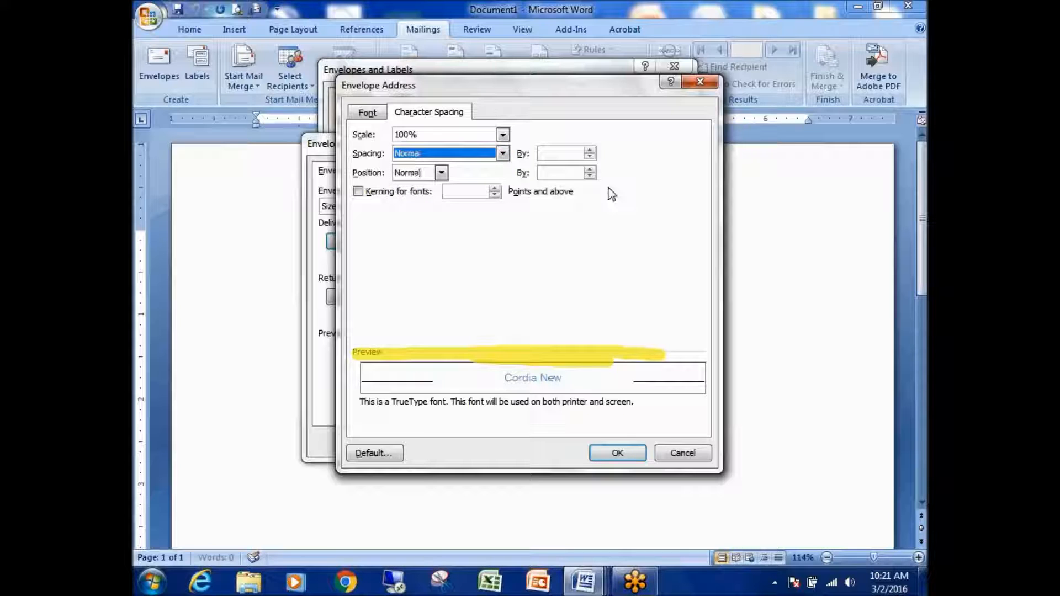
- Accept the delivery address font settings, and view and accept the return address font settings as they are
left_click(840, 423)
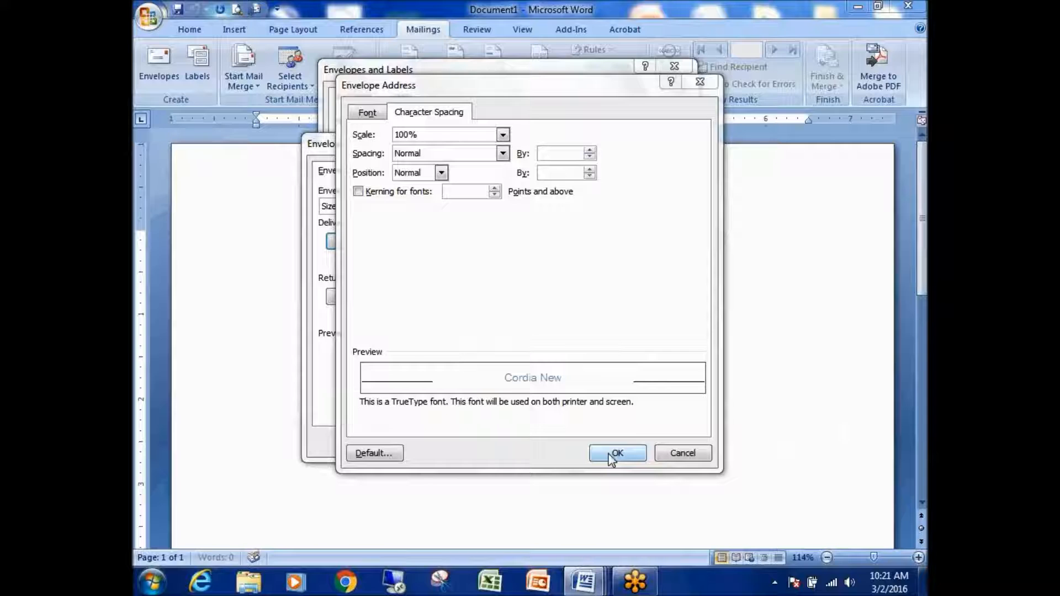
left_click(366, 117)
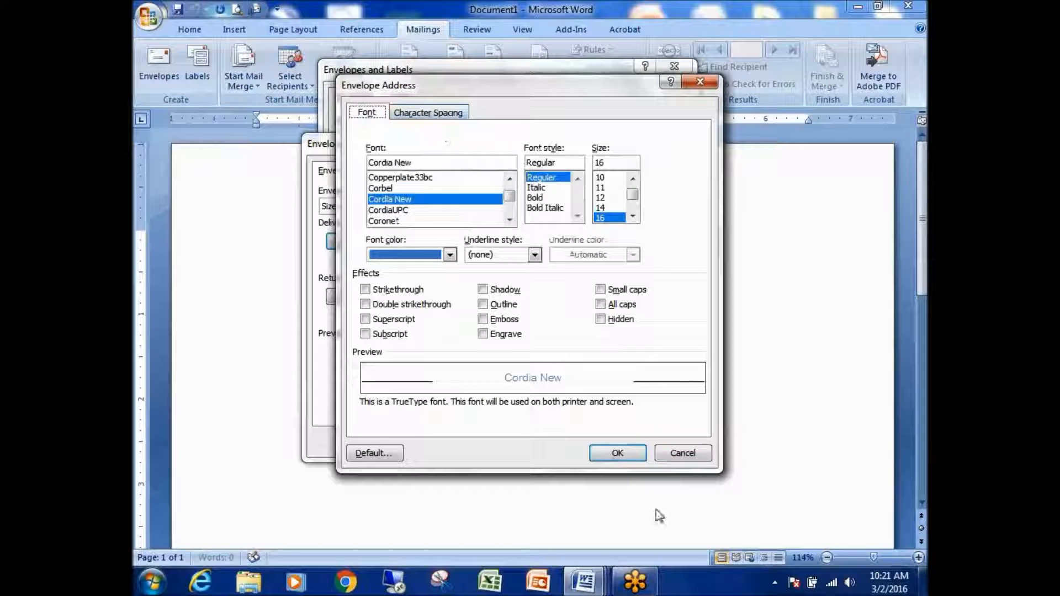
left_click(623, 456)
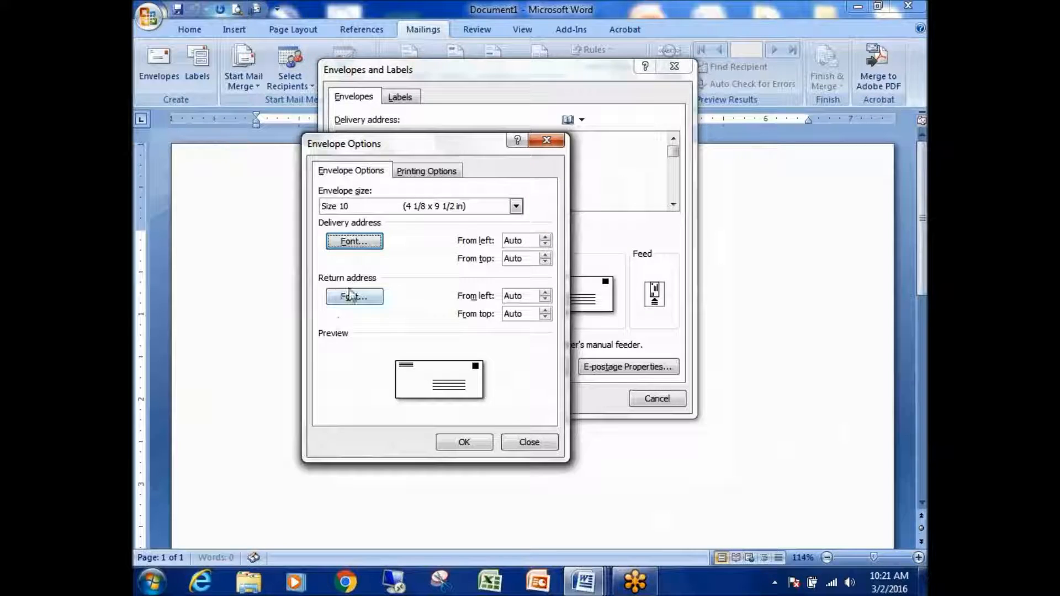
left_click(374, 298)
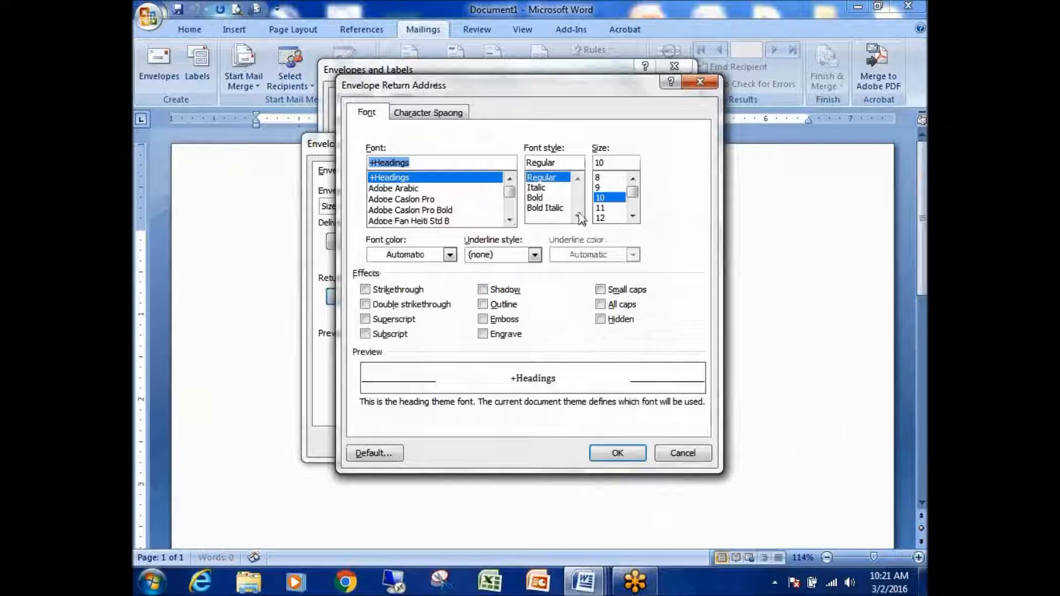
left_click(635, 455)
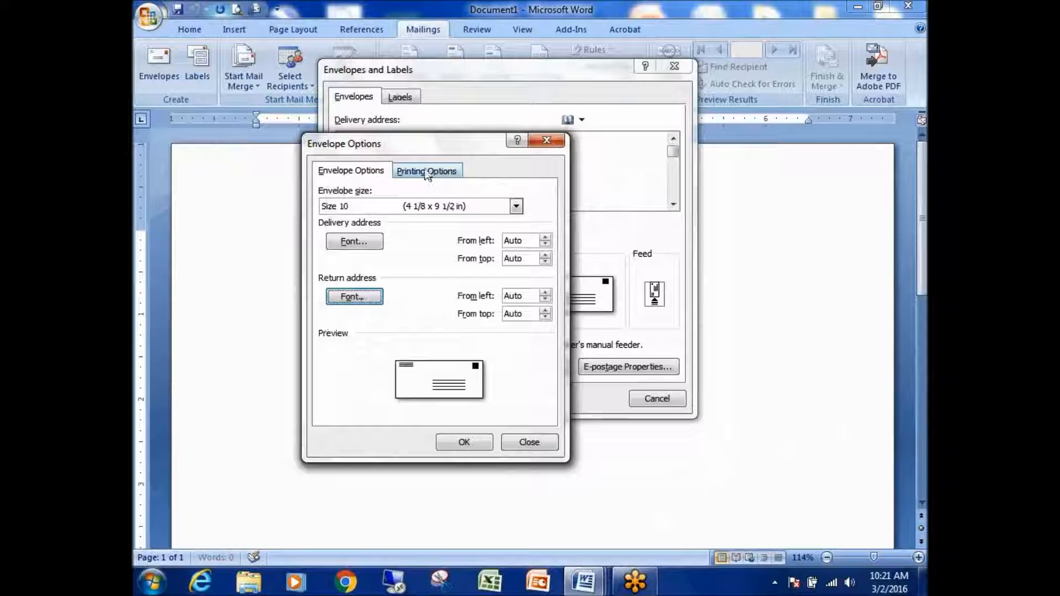
- Try the different envelope feed methods in the printing options, and return to the recommended vertical centred feed
left_click_drag(413, 139, 458, 138)
left_click(474, 171)
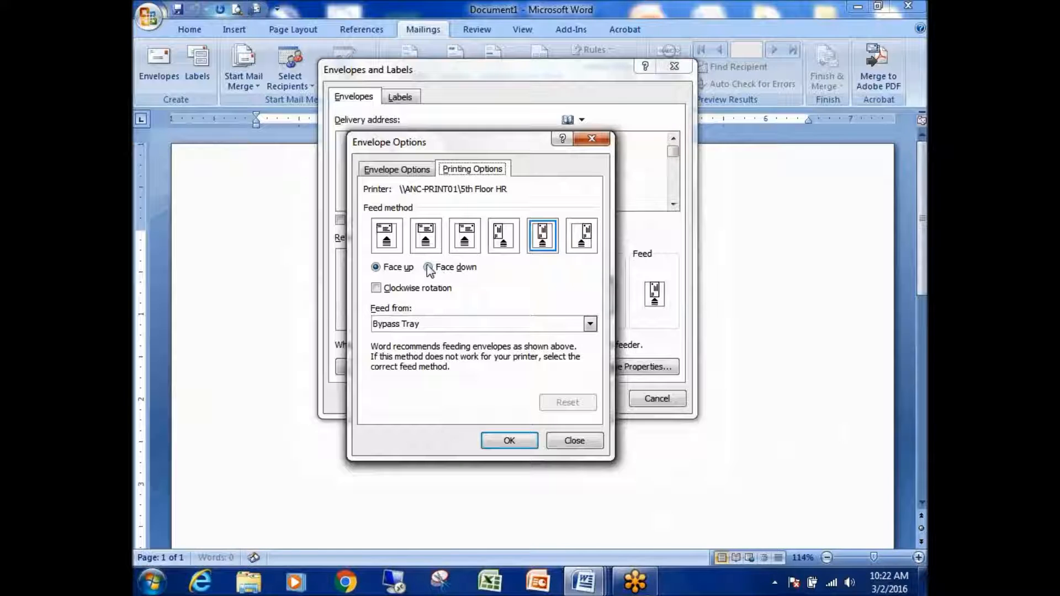
left_click(392, 240)
left_click(431, 242)
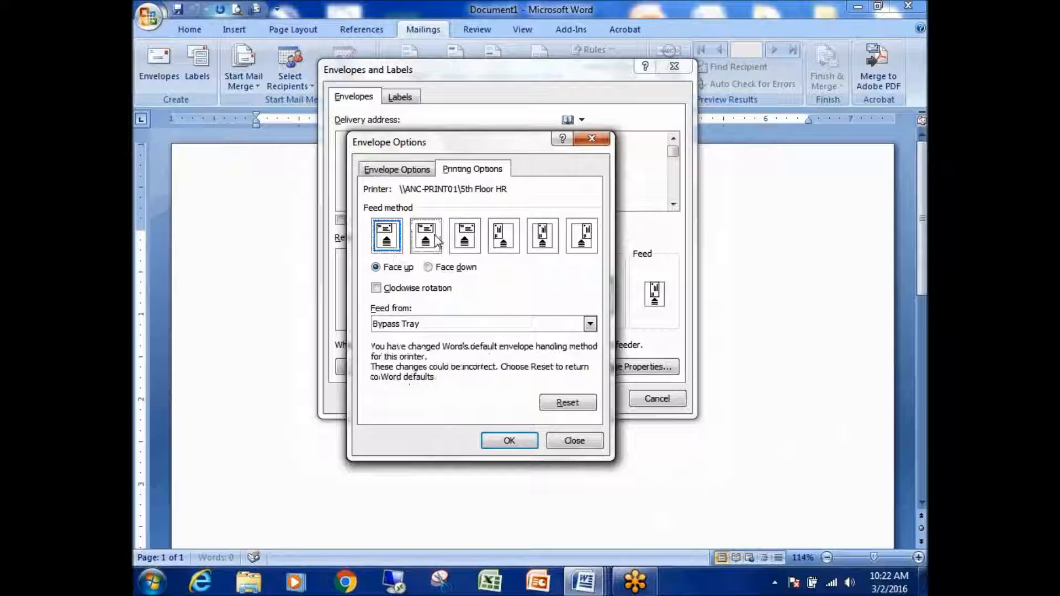
left_click(465, 237)
left_click(504, 237)
left_click(542, 237)
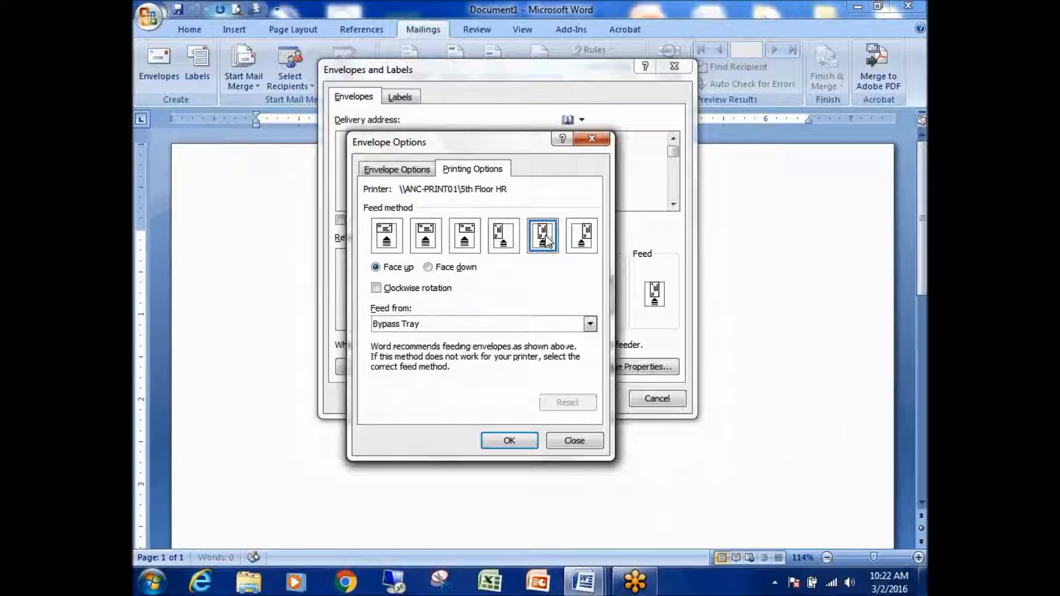
- Try Face down, return to Face up, and look through the feed trays while keeping Bypass Tray
left_click(457, 270)
left_click(400, 269)
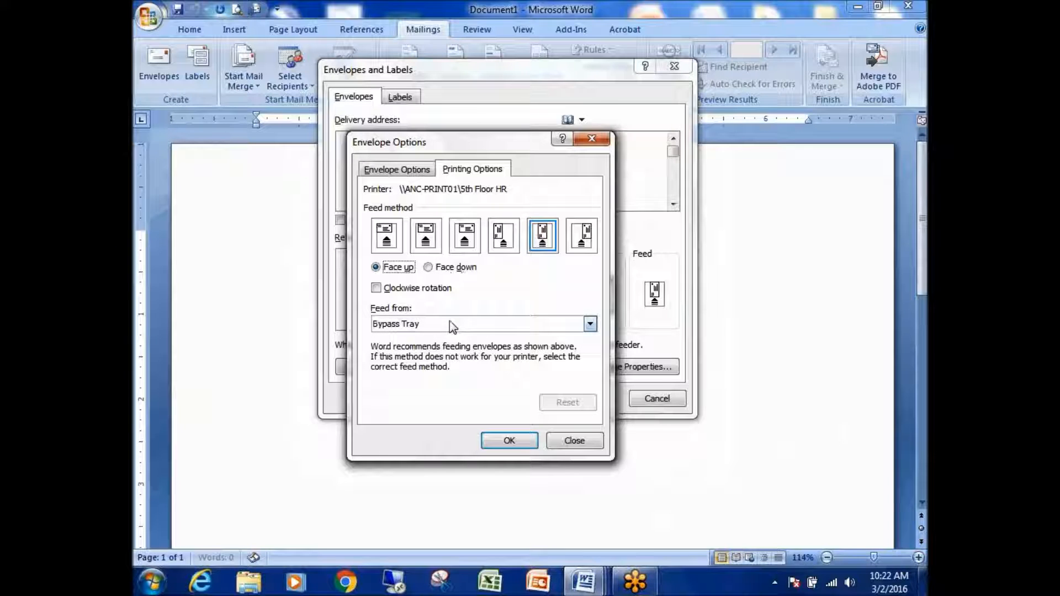
left_click(590, 324)
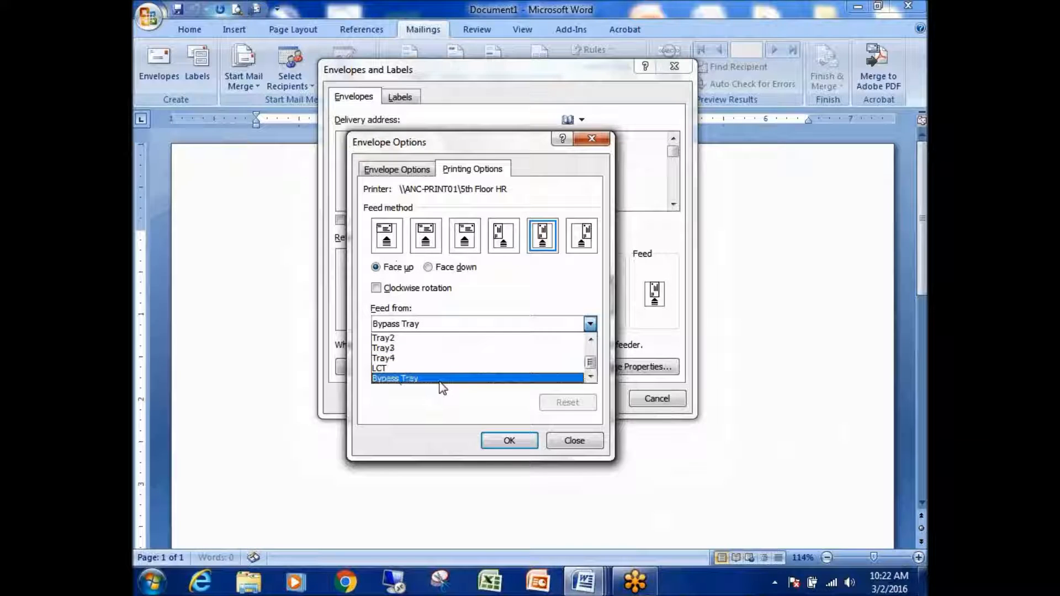
scroll(464, 382, "up", 1)
scroll(433, 374, "down", 1)
left_click(418, 402)
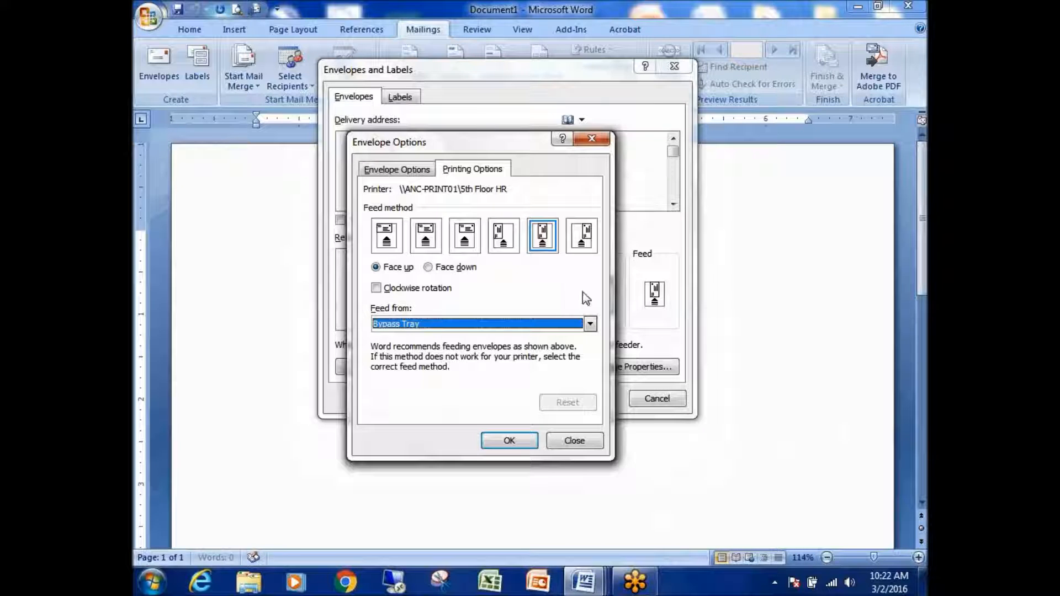
- Try Tray1 as the envelope feed source, set it back to Bypass Tray, and accept the envelope options
left_click(589, 324)
scroll(391, 364, "up", 1)
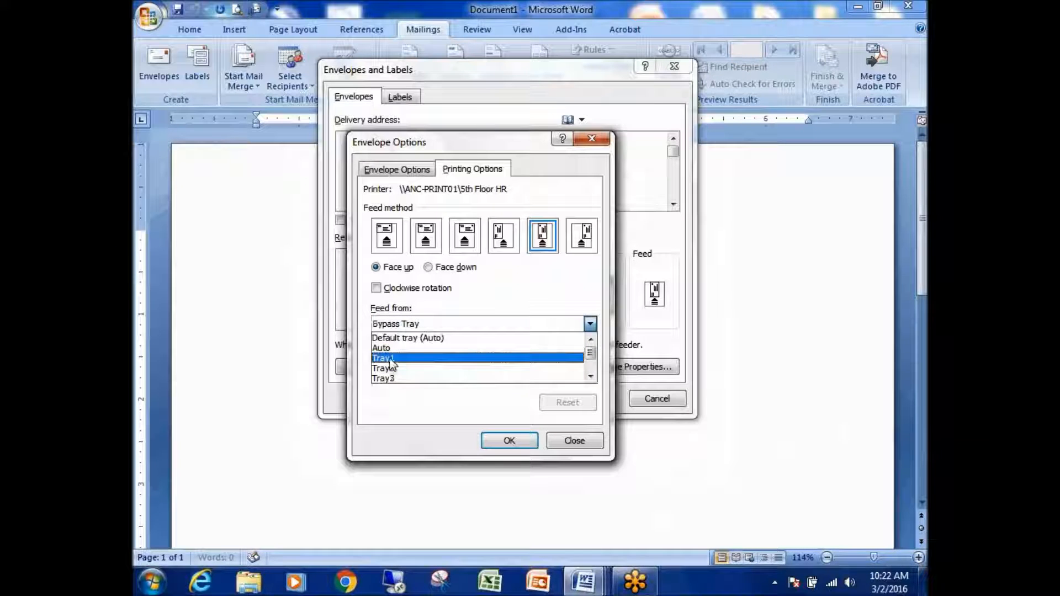
left_click(396, 359)
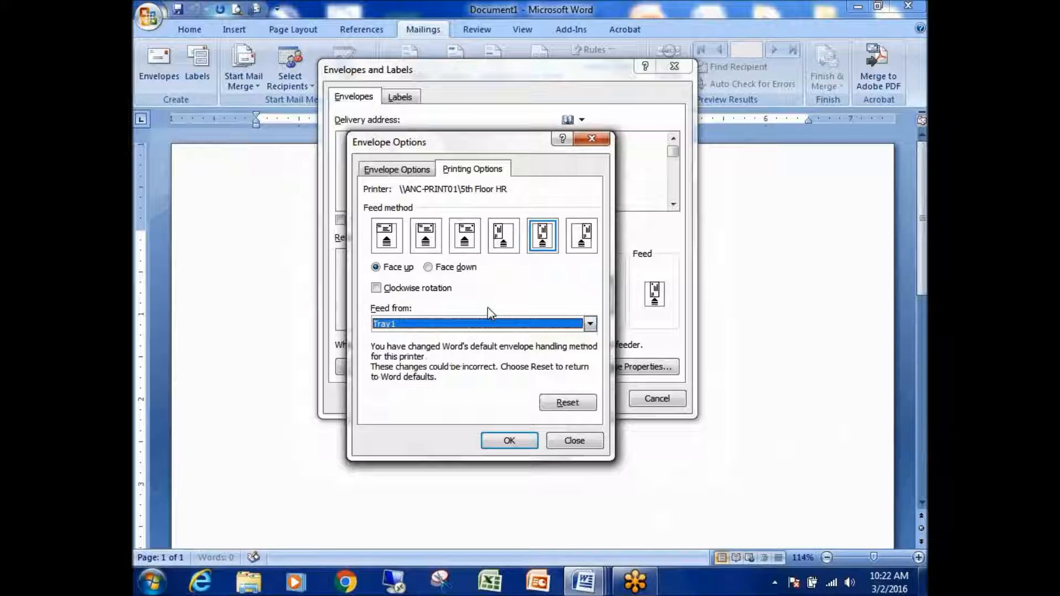
left_click(590, 324)
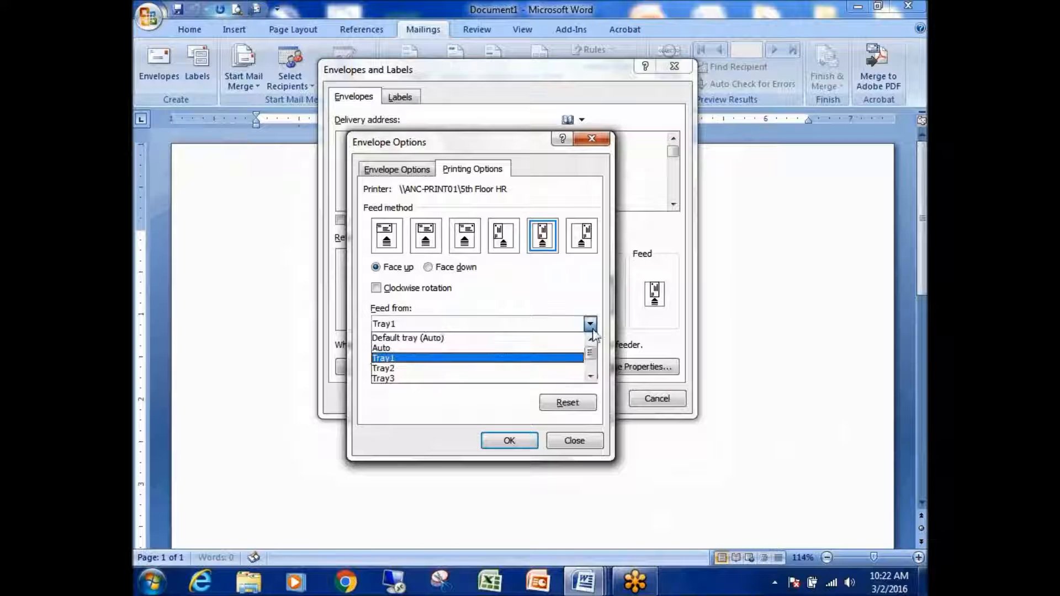
scroll(436, 370, "down", 1)
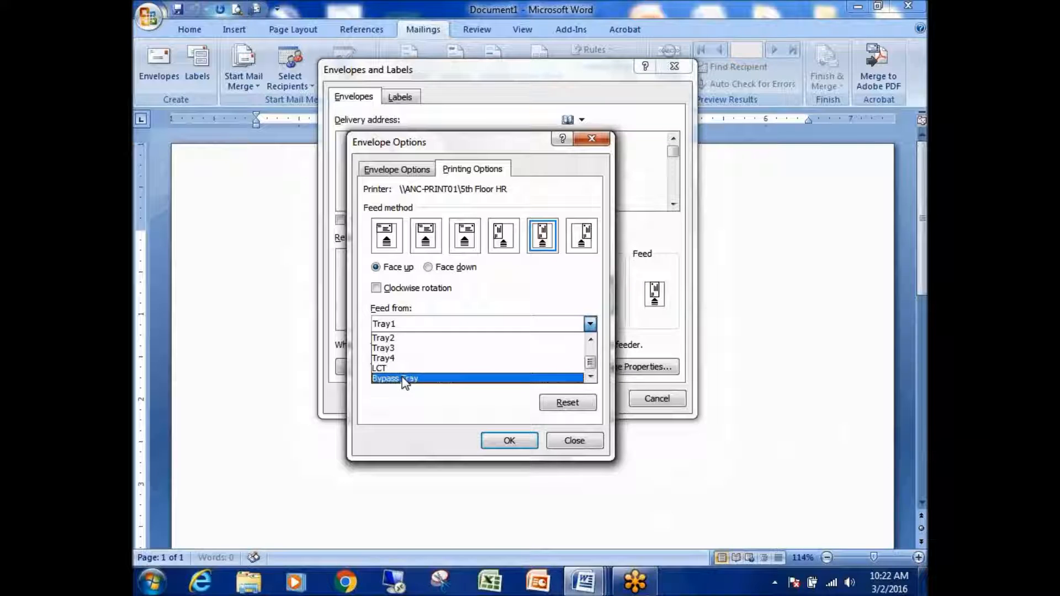
left_click(413, 379)
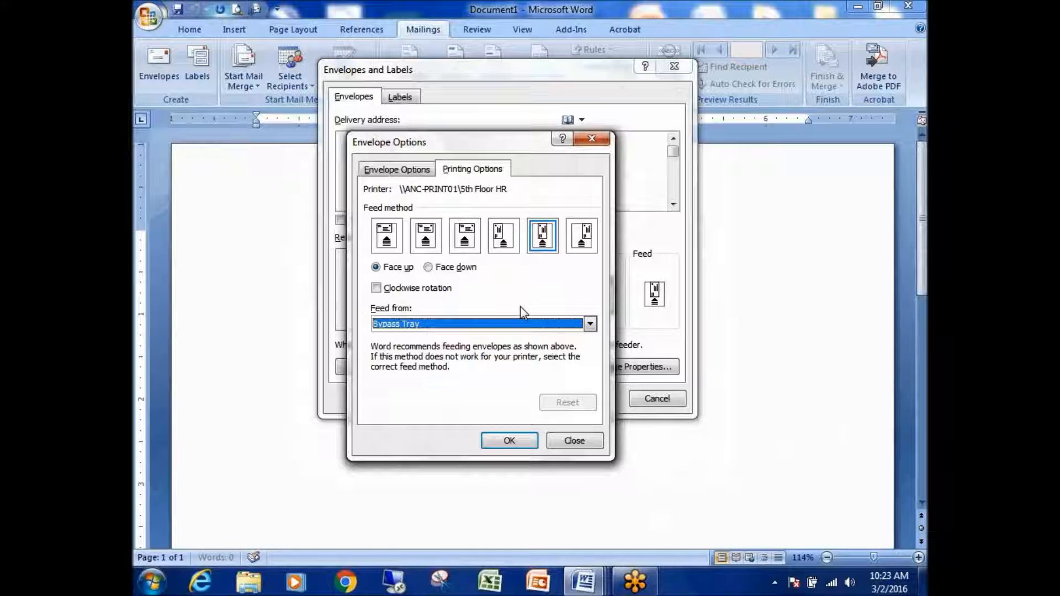
left_click(406, 170)
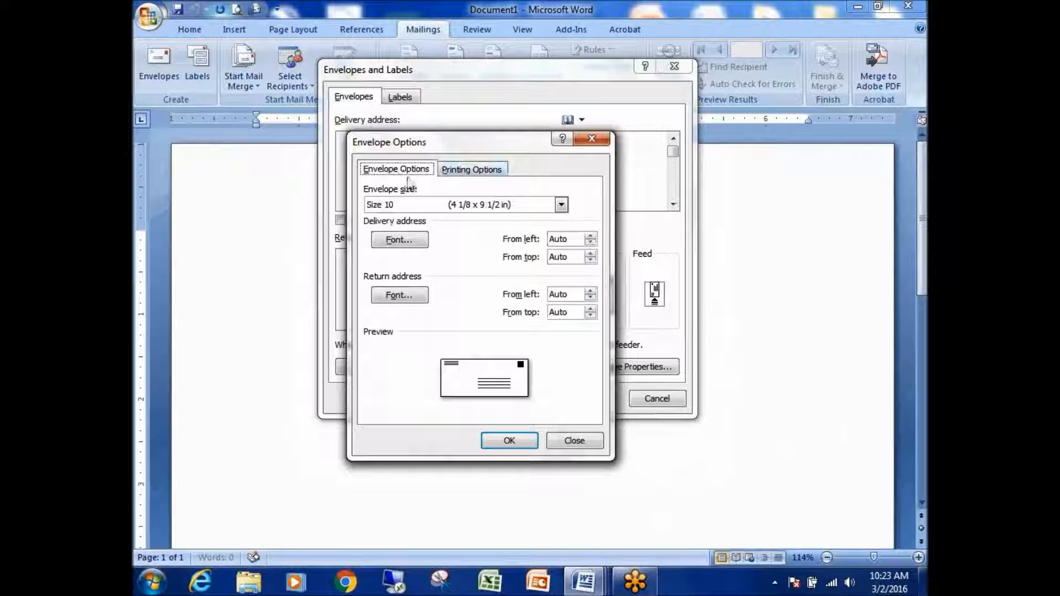
left_click(508, 441)
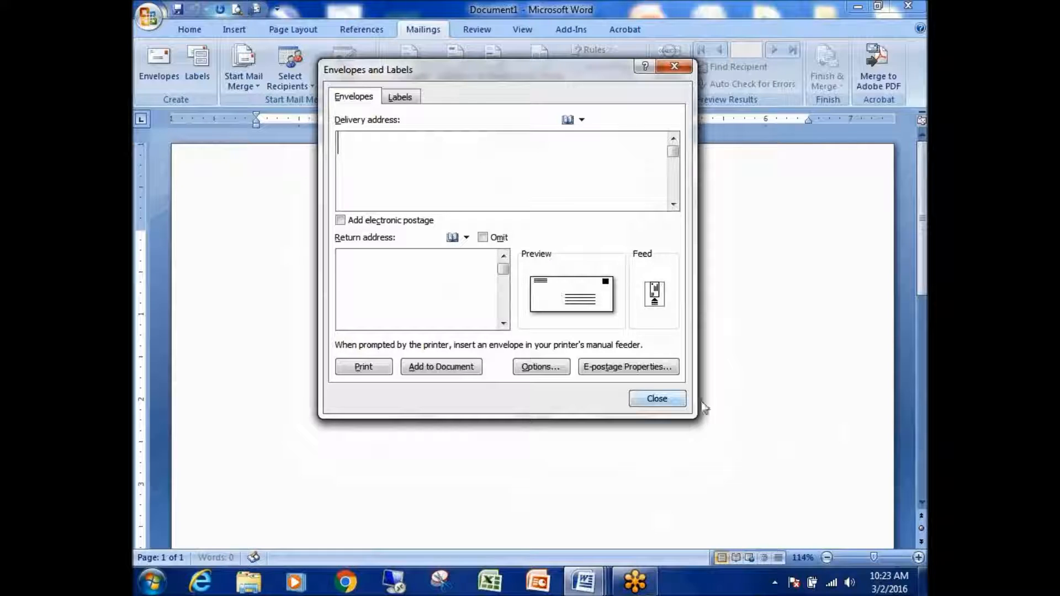
- Reopen the envelope's printing options from its feed preview, view the envelope size settings, and close the options without changes
left_click(737, 420)
mouse_move(674, 240)
left_mouse_down()
mouse_move(525, 237)
mouse_move(513, 292)
mouse_move(542, 333)
mouse_move(679, 331)
mouse_move(676, 240)
mouse_move(646, 240)
left_mouse_up()
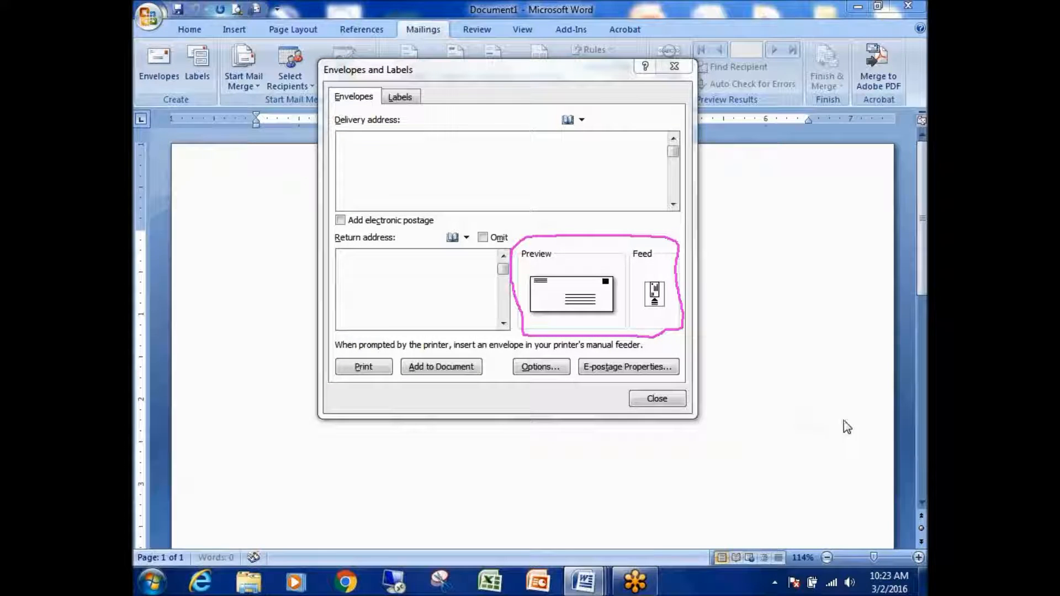
left_click(651, 298)
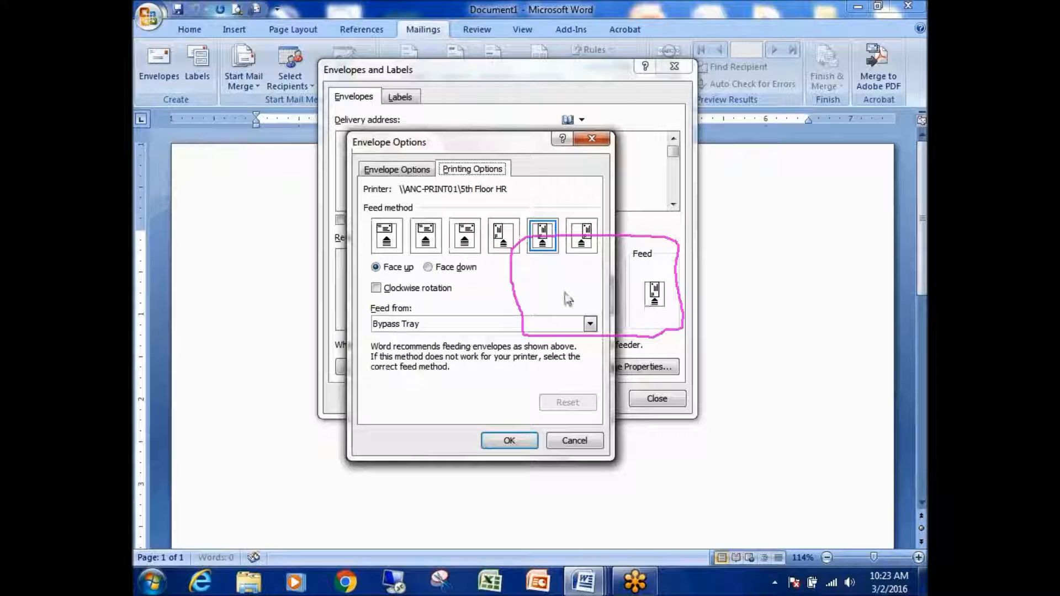
left_click(394, 170)
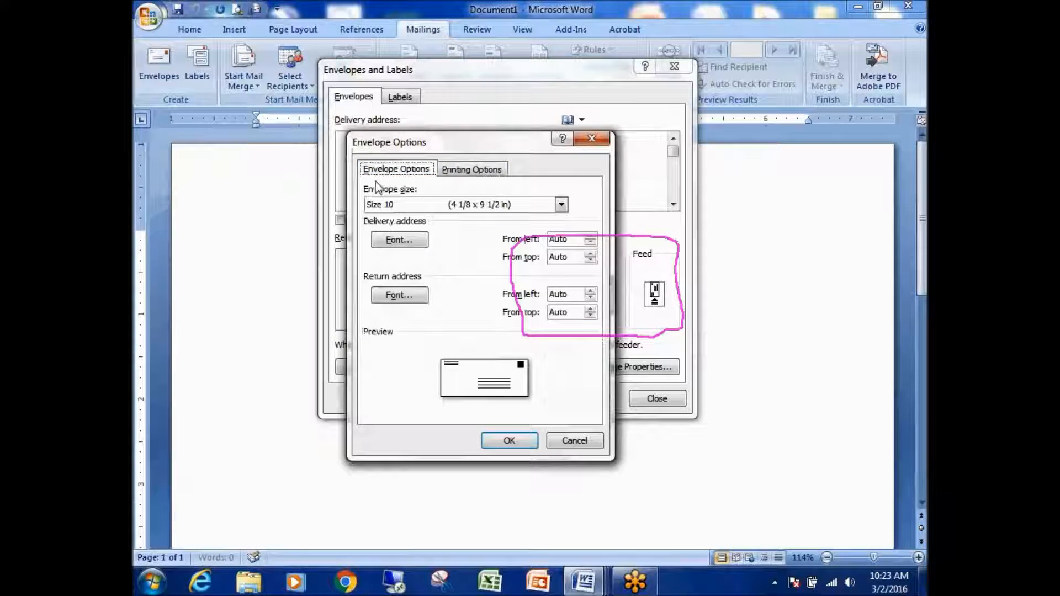
left_click(591, 139)
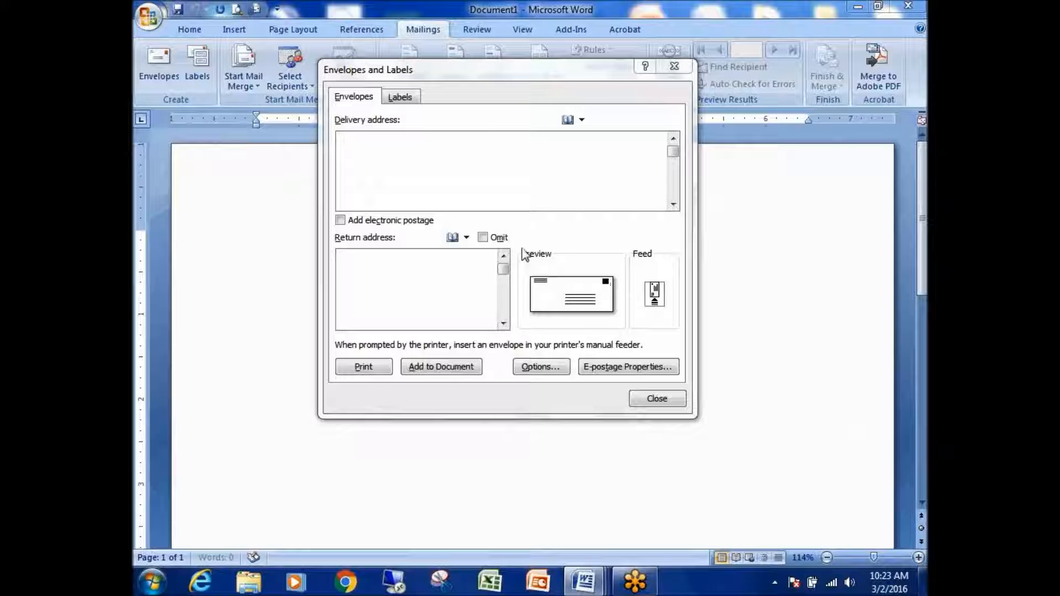
- Enter the sender's return address with street, town, country and postal code
left_click(380, 287)
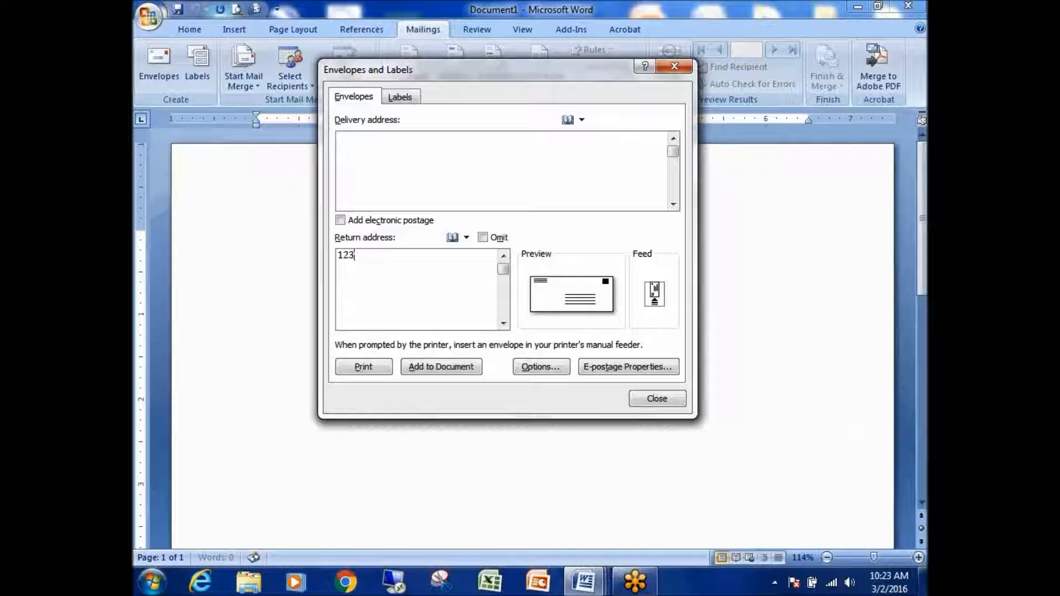
type("row Drive")
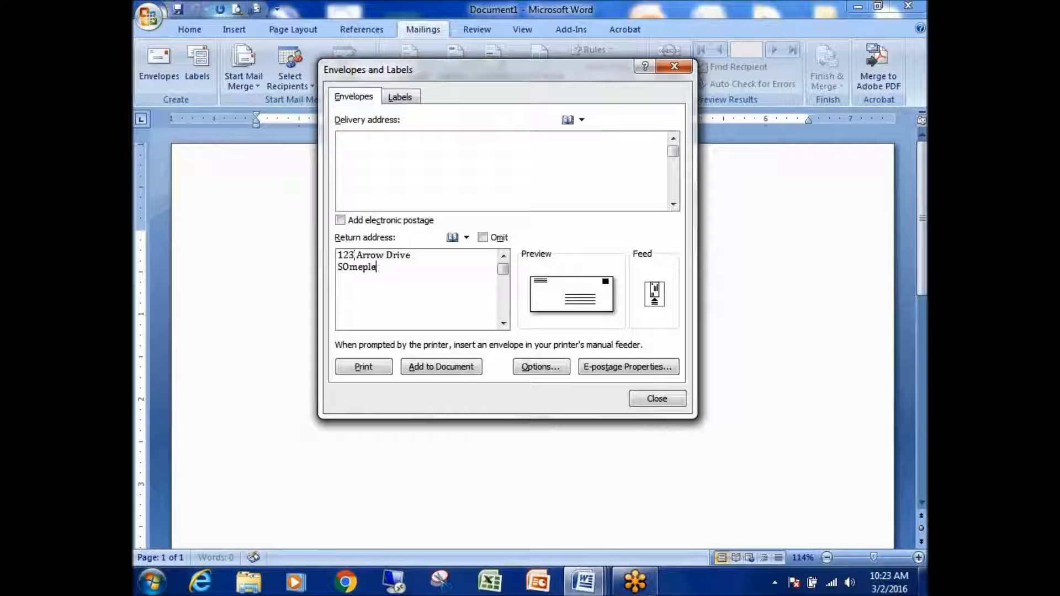
key("BackSpace")
key("BackSpace")
type("omep")
type("lace, SUA")
key("BackSpace")
key("BackSpace")
key("BackSpace")
type("USA 555")
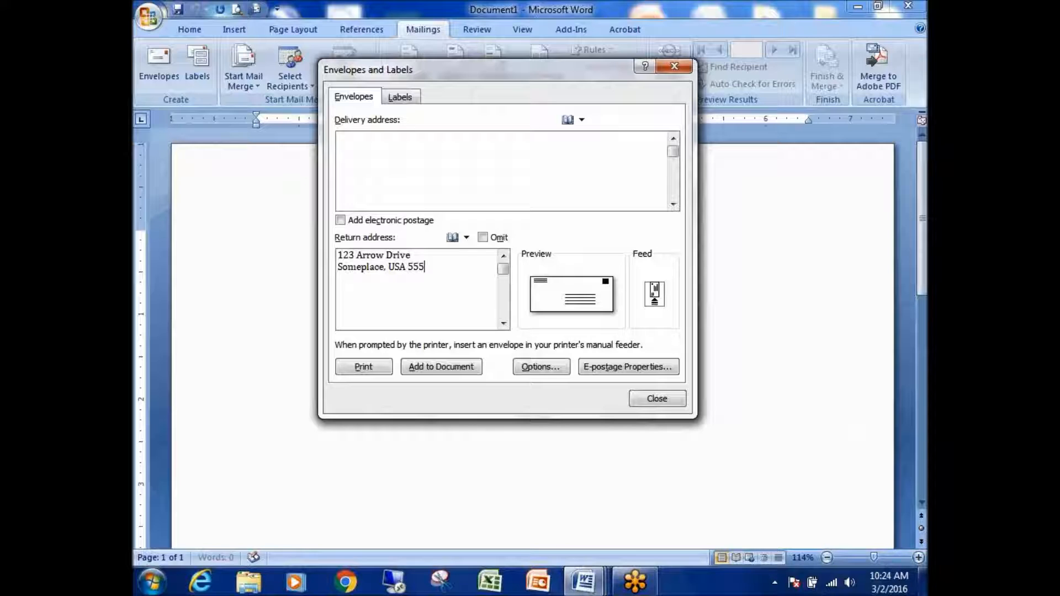
type("555")
- Enter the delivery address with the recipient's full name, street, town, country and postal code
left_click(392, 147)
type("Jon")
type("h Smith")
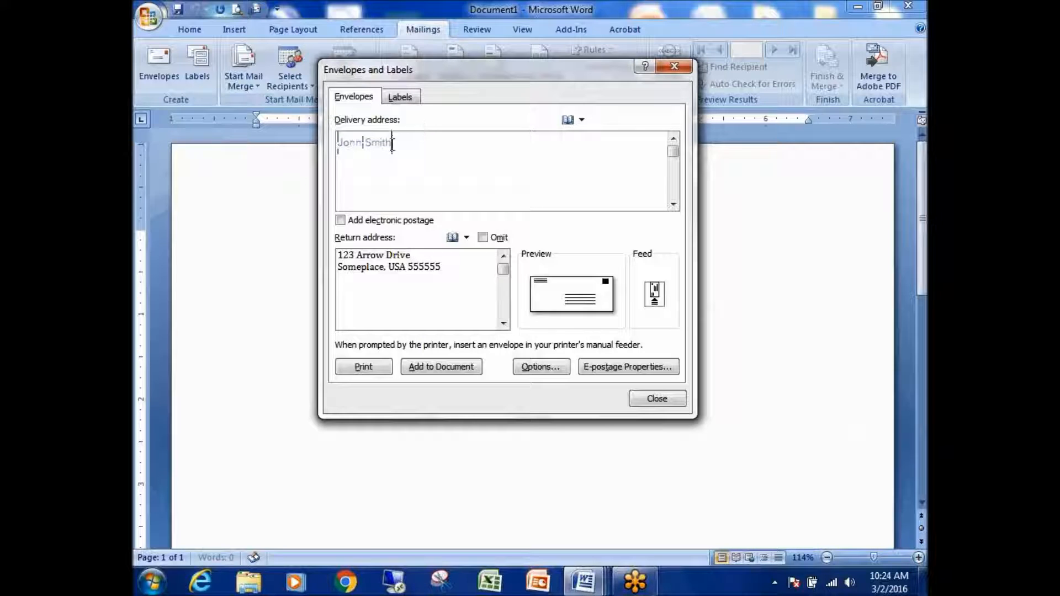
type("123 Another Place")
key("Return")
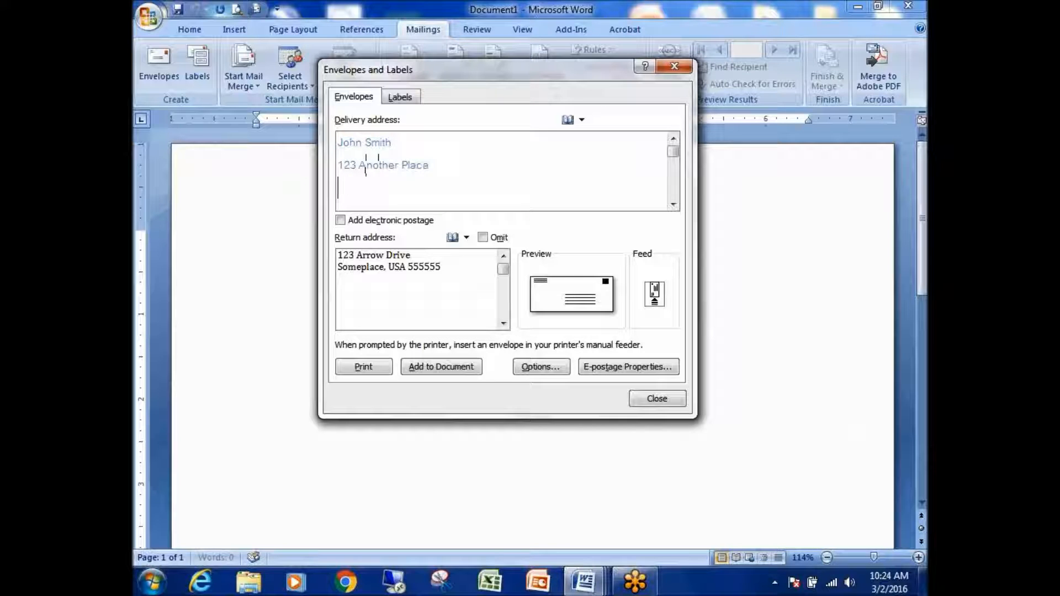
type("Somewhere, USA")
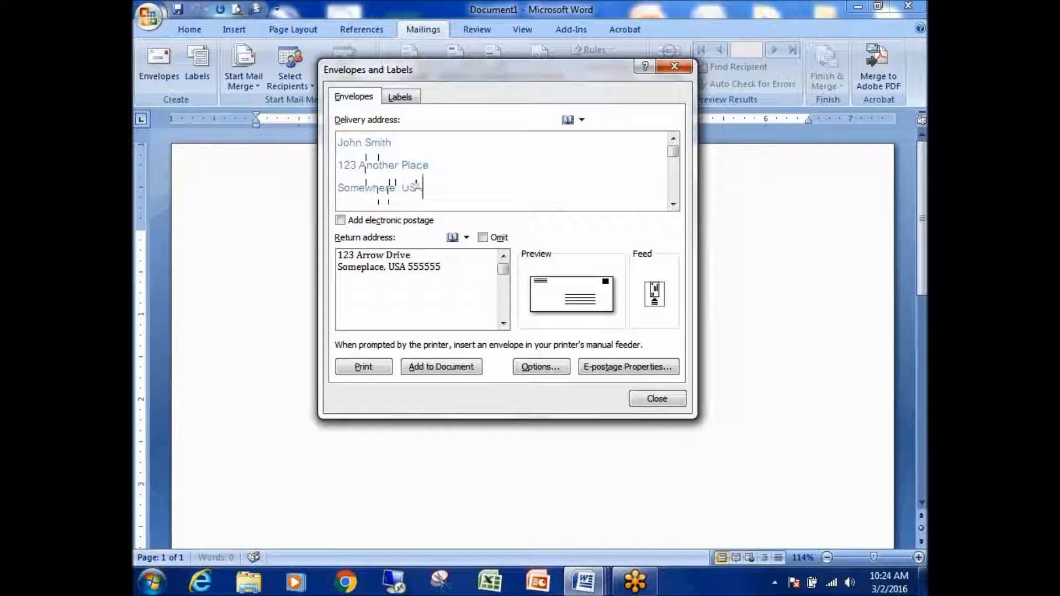
type(" 5555")
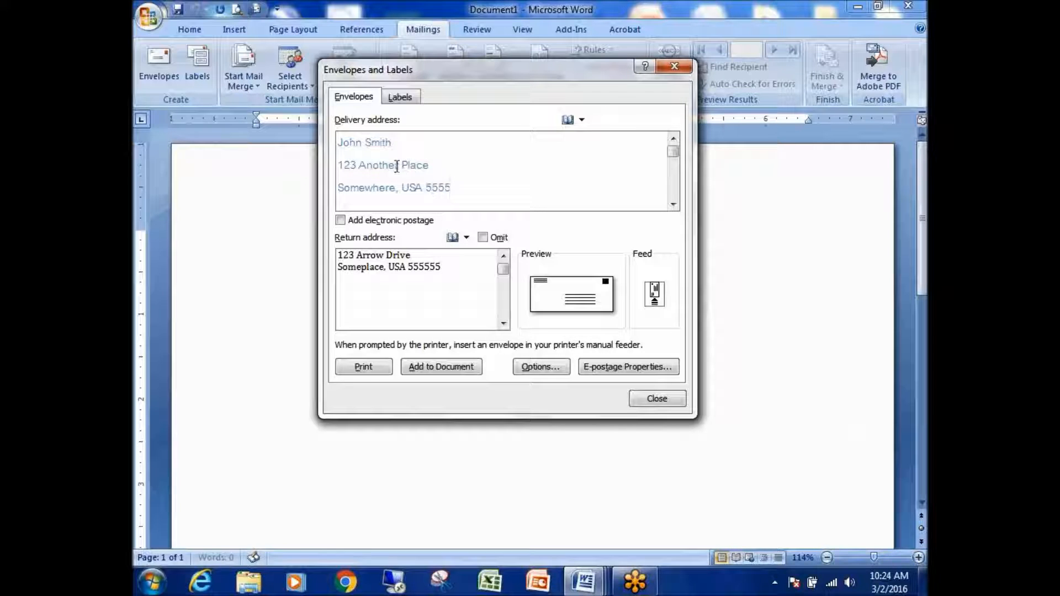
- Add the envelope to the document without saving the new return address as the default
left_click_drag(535, 71, 566, 73)
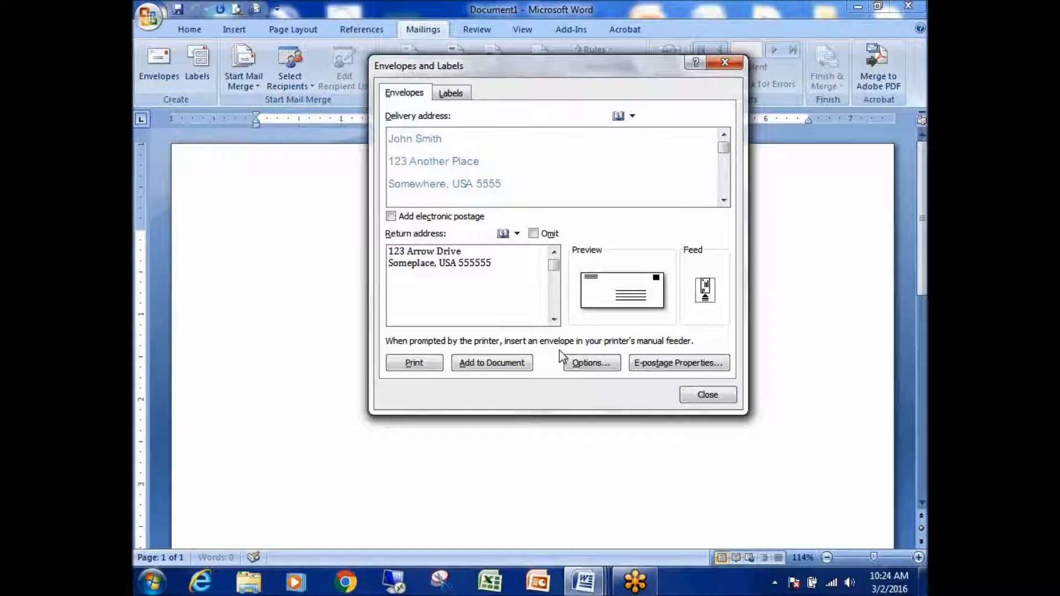
left_click(514, 365)
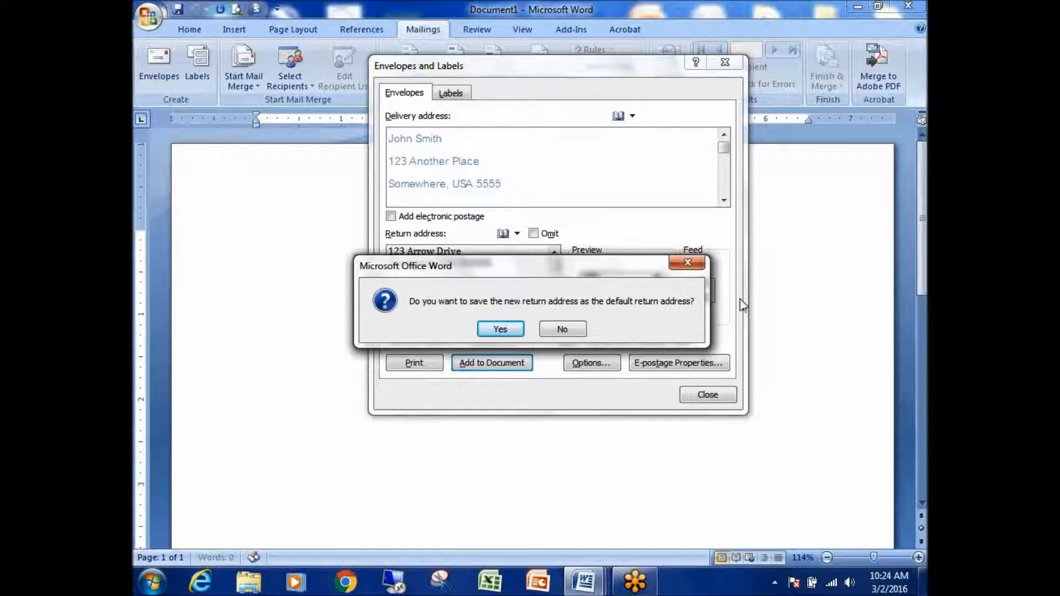
left_click_drag(606, 271, 723, 145)
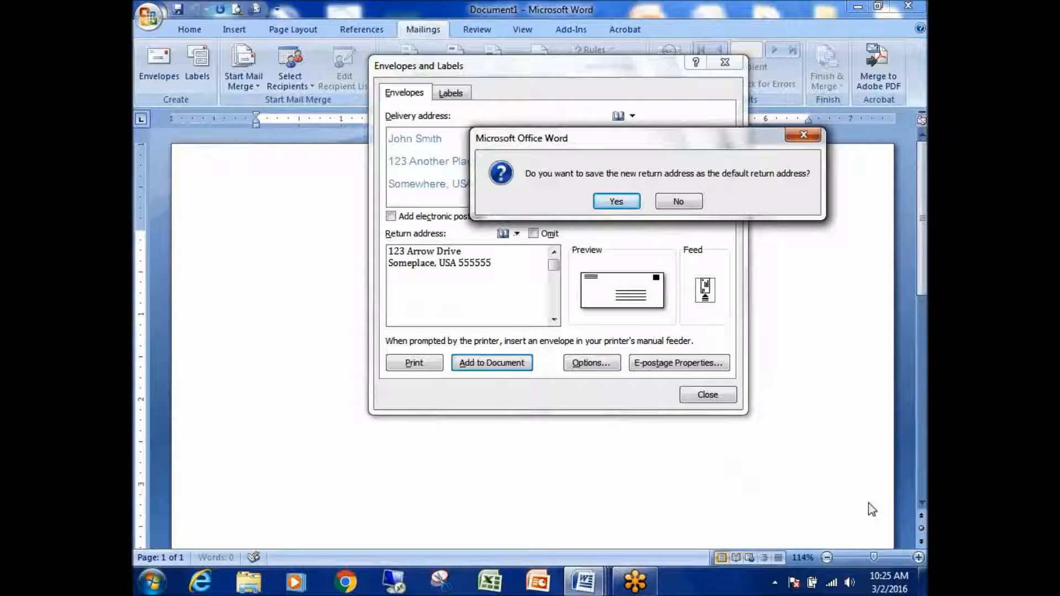
mouse_move(511, 216)
left_mouse_down()
mouse_move(530, 238)
mouse_move(512, 218)
left_mouse_up()
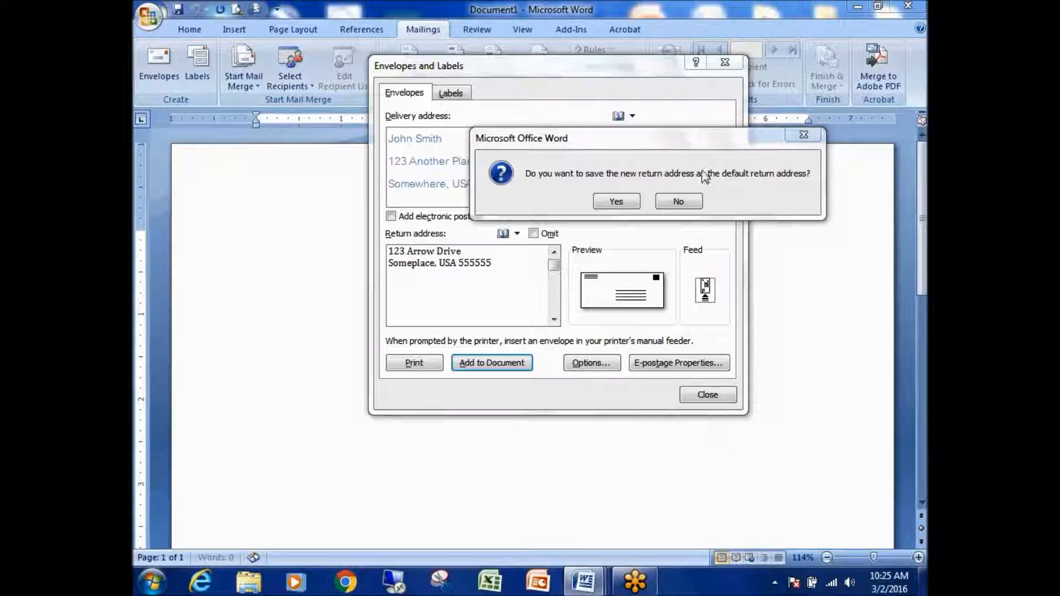
left_click(683, 203)
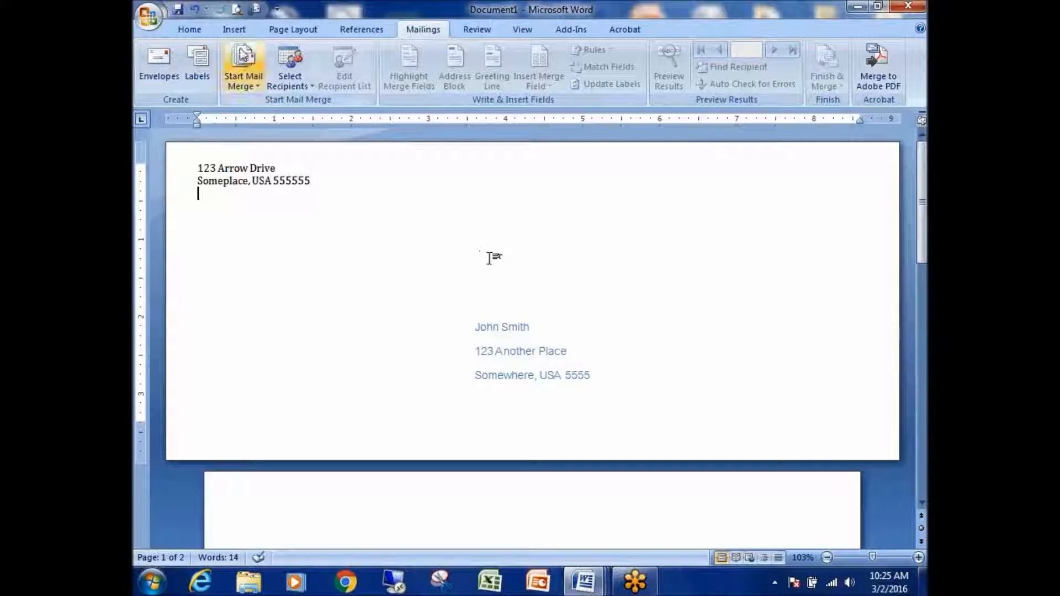
left_click(234, 29)
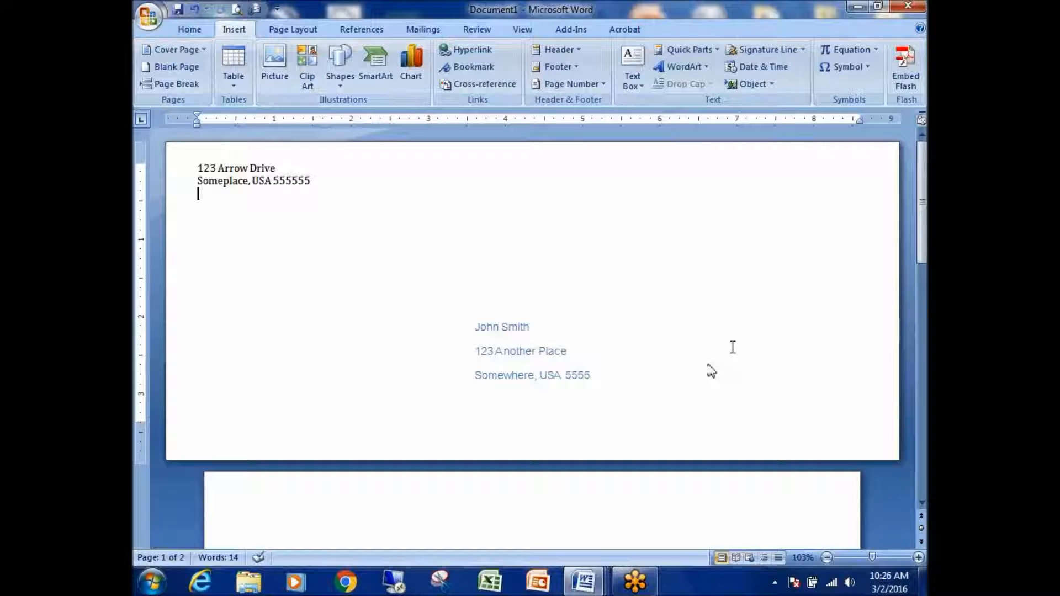
mouse_move(801, 166)
left_mouse_down()
mouse_move(803, 228)
mouse_move(876, 132)
mouse_move(816, 237)
mouse_move(872, 165)
mouse_move(886, 234)
left_mouse_up()
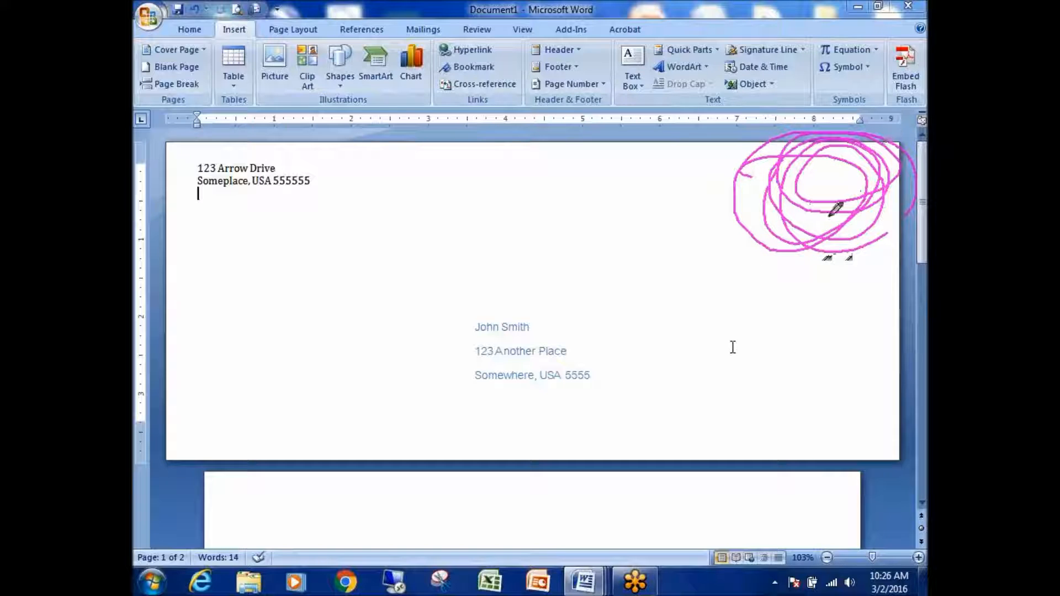
left_click(831, 420)
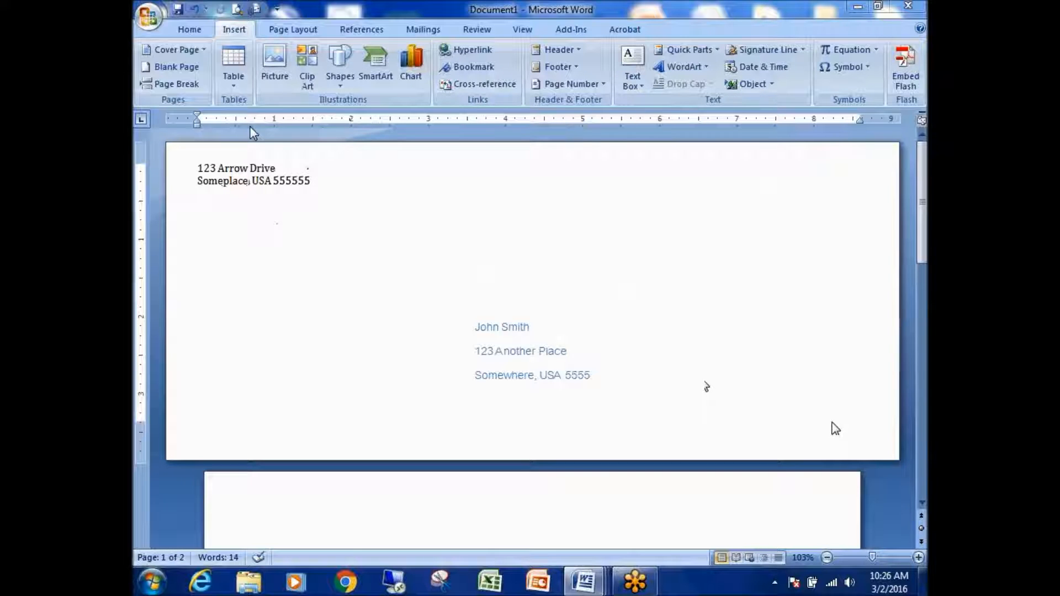
left_click(148, 16)
left_click(648, 7)
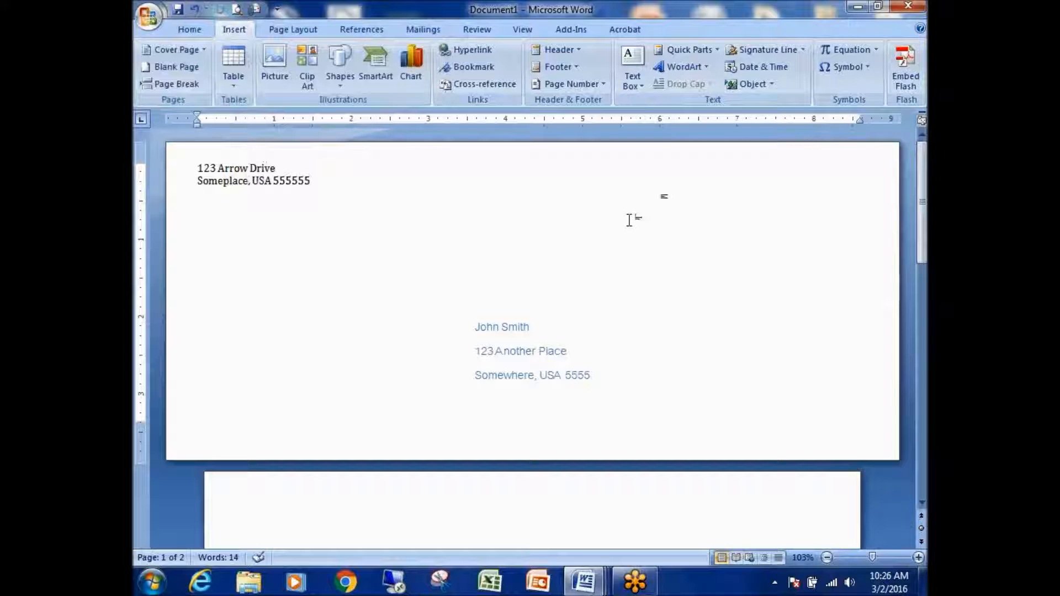
- Open the mailing label setup and bring up its label options for printer and label type
left_click(422, 30)
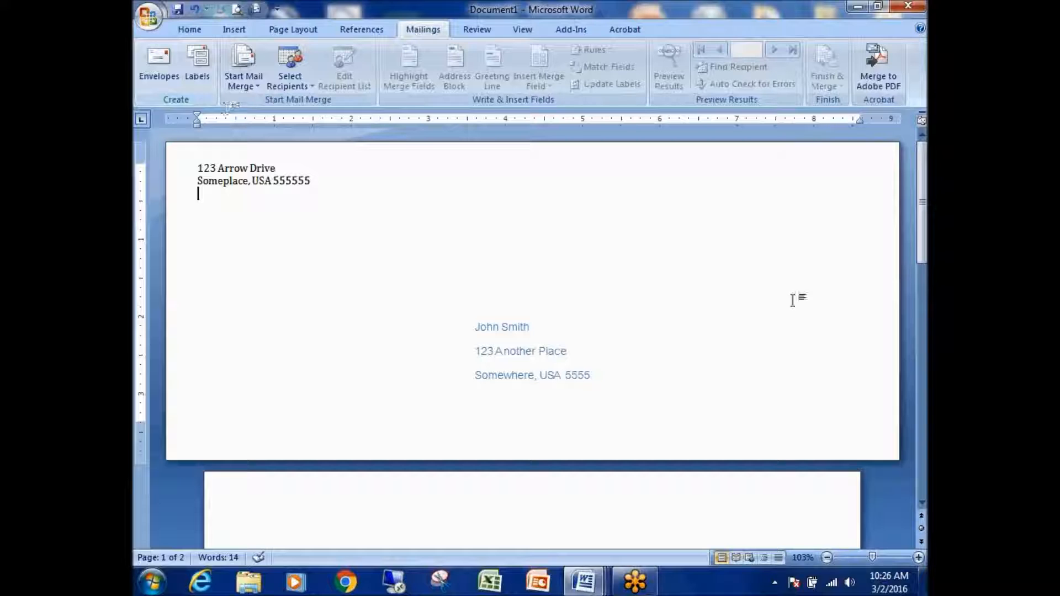
left_click(202, 66)
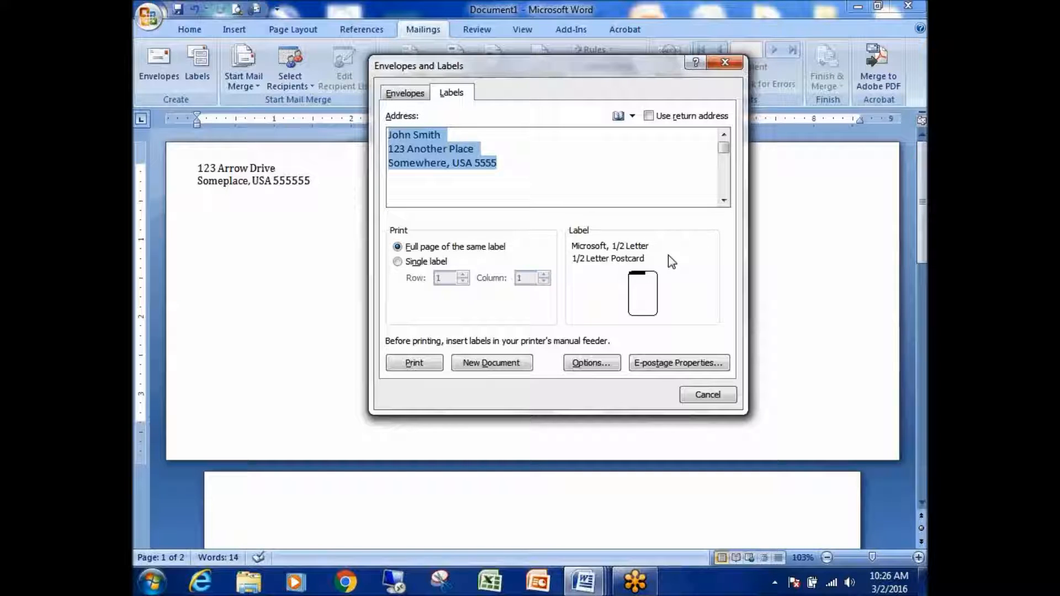
left_click(737, 417)
mouse_move(631, 229)
left_mouse_down()
mouse_move(557, 241)
mouse_move(568, 310)
mouse_move(603, 326)
mouse_move(733, 286)
mouse_move(698, 217)
mouse_move(579, 220)
left_mouse_up()
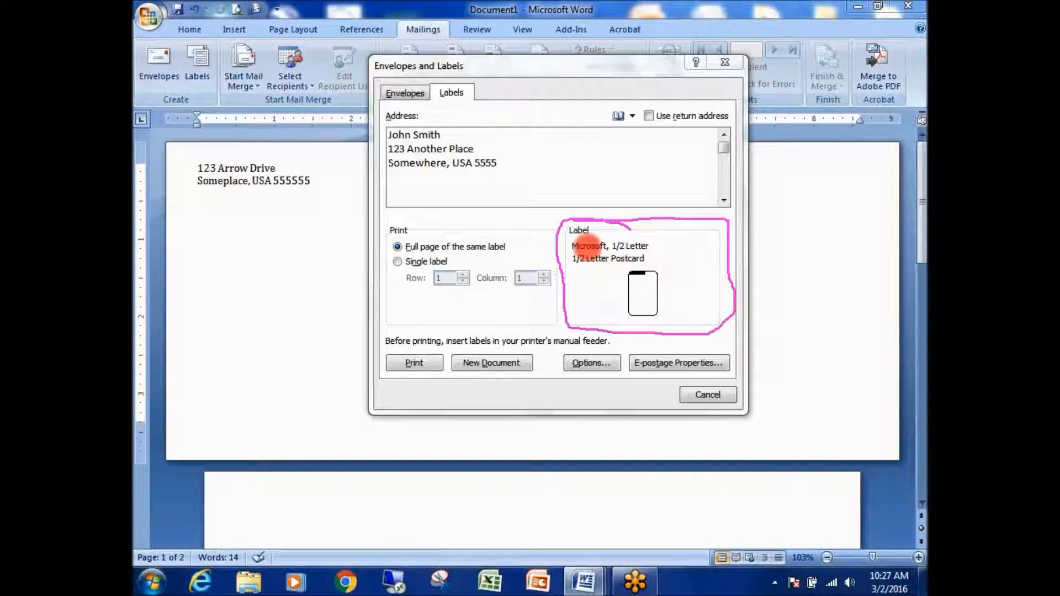
key("Escape")
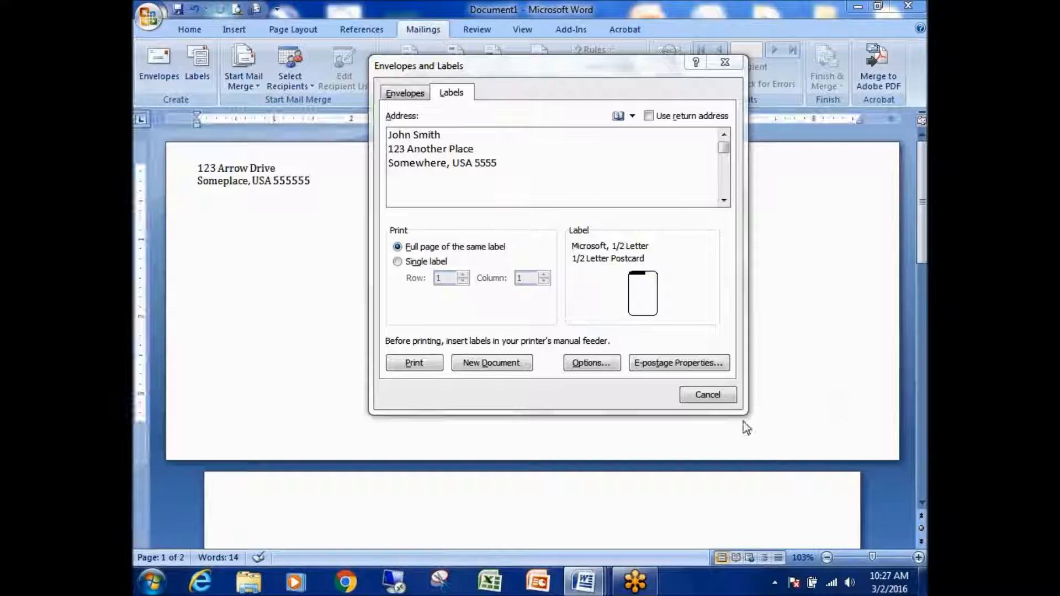
left_click(656, 262)
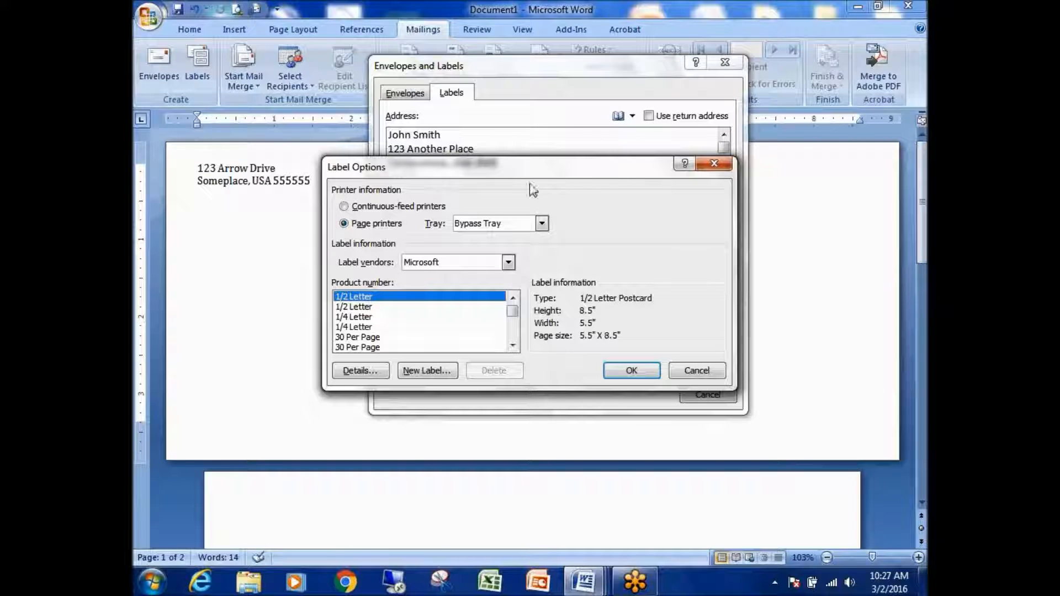
left_click(748, 416)
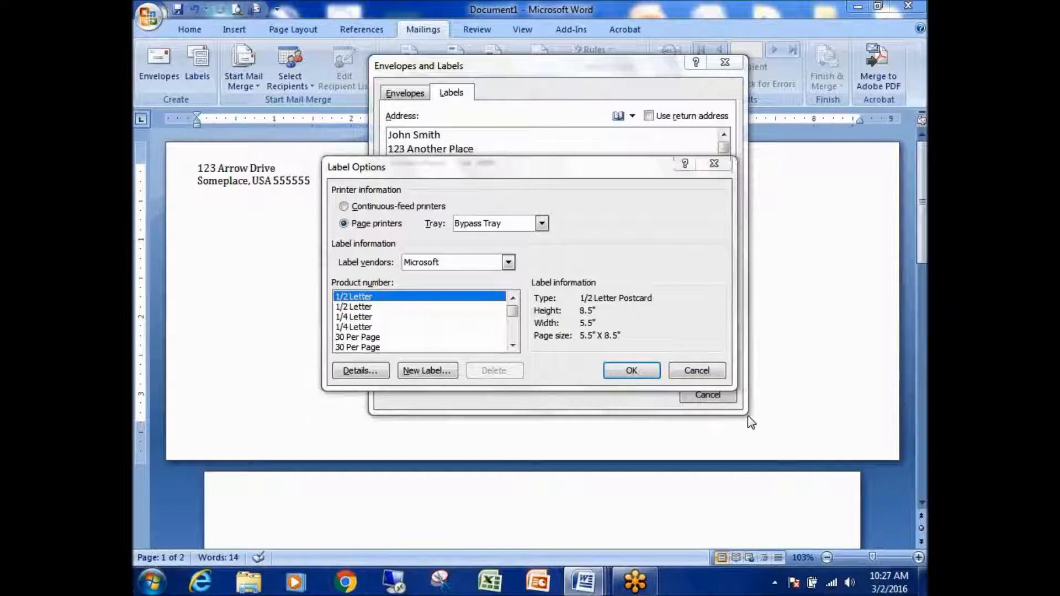
mouse_move(500, 204)
left_mouse_down()
mouse_move(393, 176)
mouse_move(342, 213)
mouse_move(563, 199)
mouse_move(394, 188)
left_mouse_up()
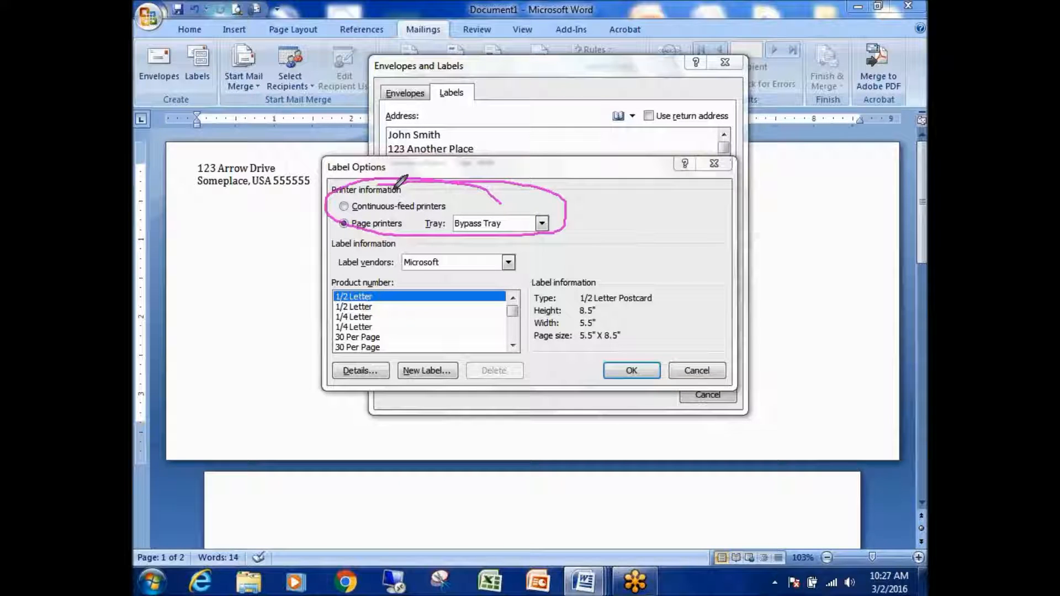
left_click(830, 415)
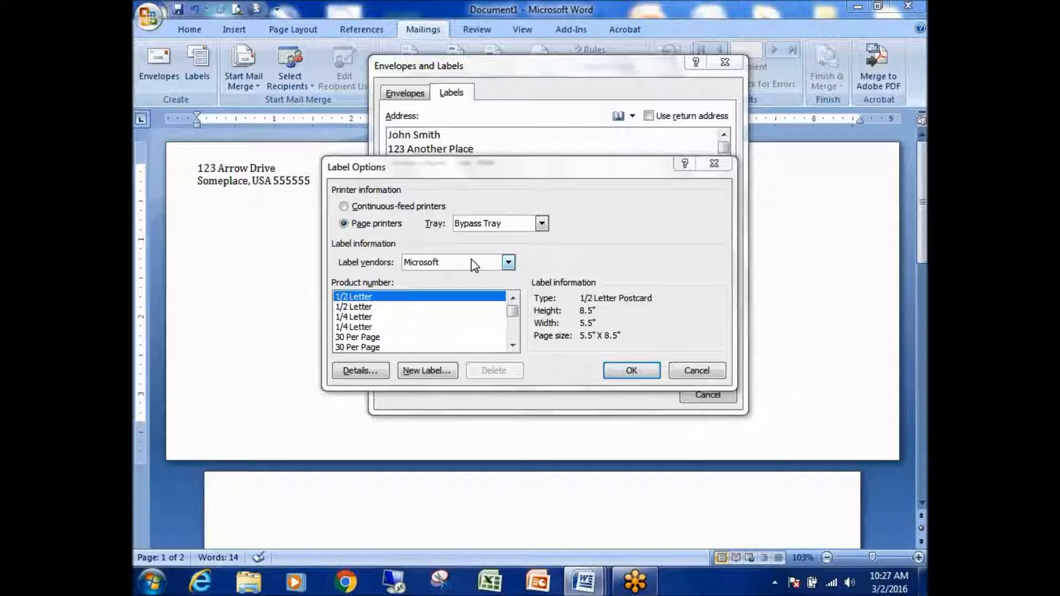
- Look through the label vendors and choose Avery A4/A5
left_click(507, 263)
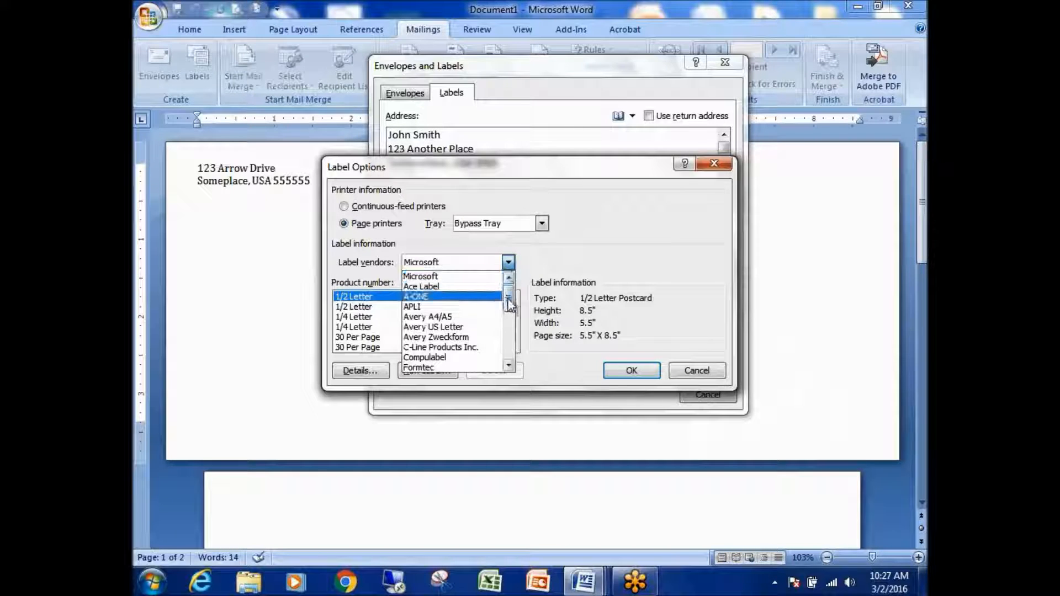
left_click(508, 265)
left_click(509, 265)
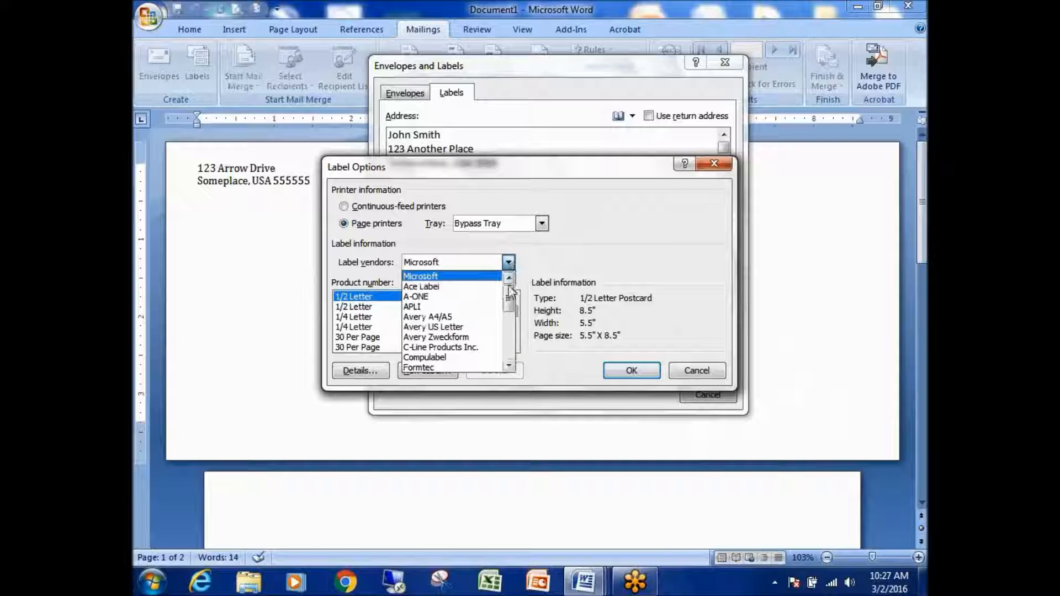
mouse_move(508, 298)
left_mouse_down()
mouse_move(513, 346)
mouse_move(515, 287)
left_mouse_up()
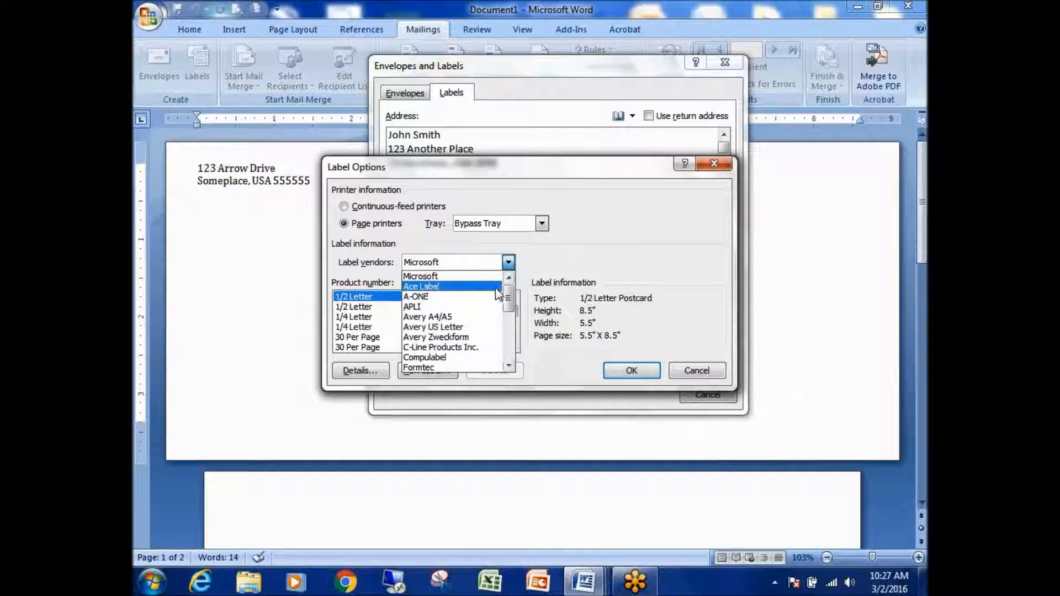
left_click(479, 317)
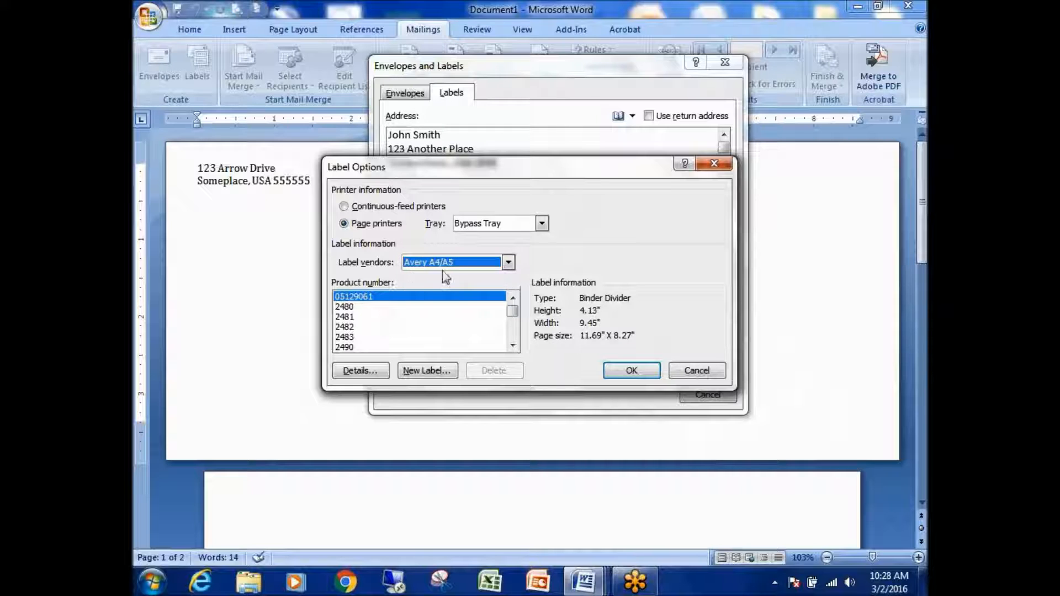
- Examine the type and dimensions of Avery products 2481, 2482 and several C32-series entries up to C32287
left_click(356, 317)
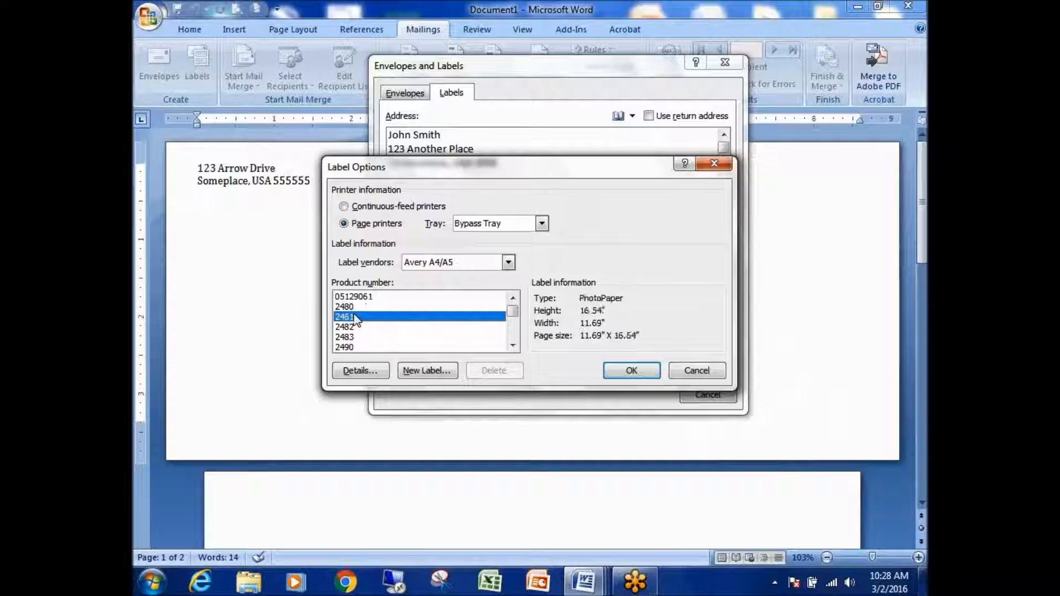
left_click(367, 327)
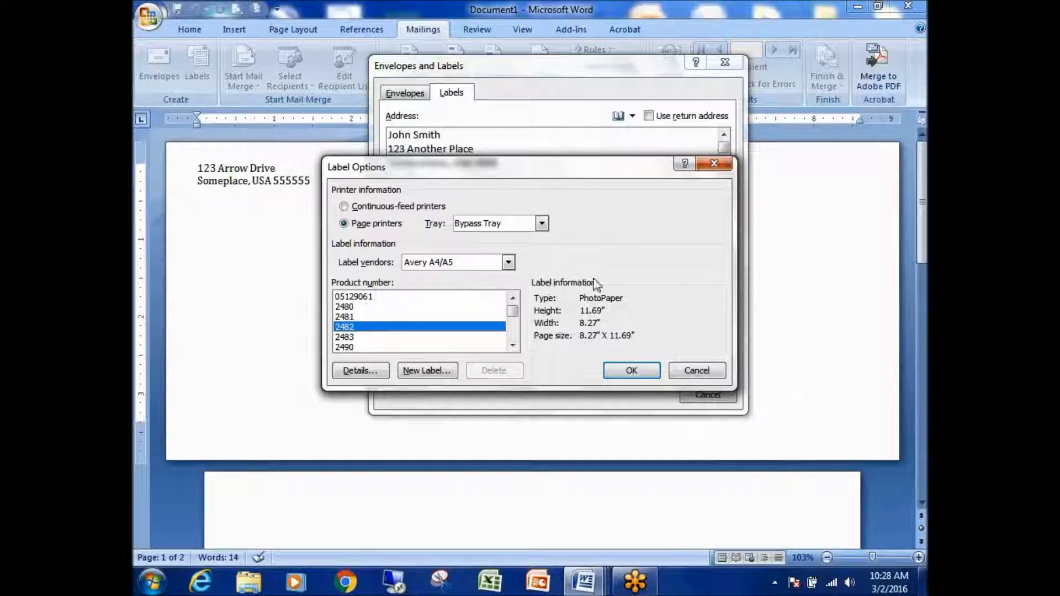
left_click_drag(514, 313, 514, 317)
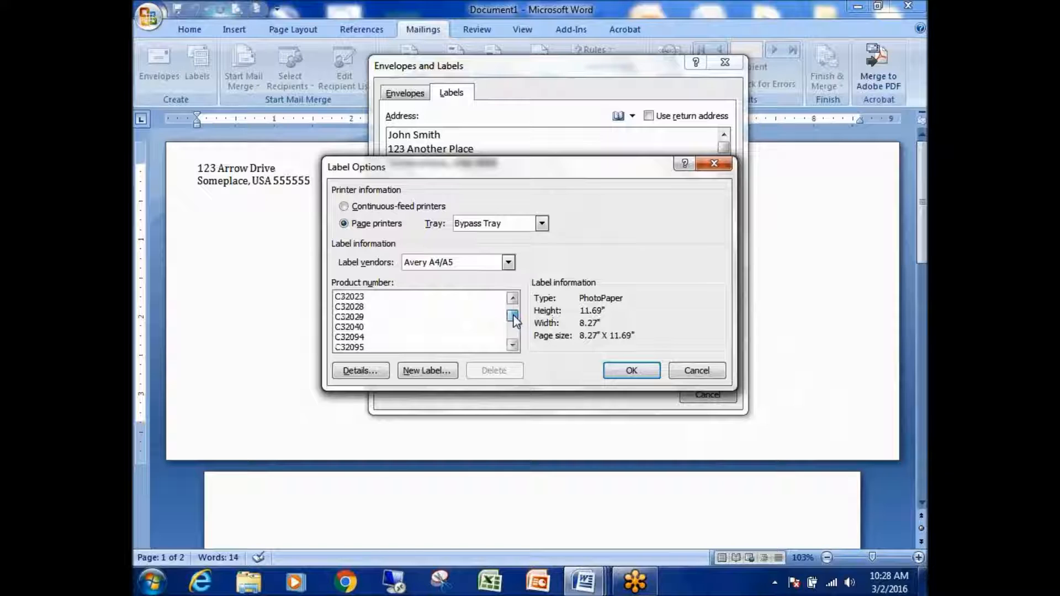
left_click(364, 317)
left_click(514, 347)
left_click(513, 347)
left_click(513, 347)
left_click(423, 328)
left_click(513, 347)
left_click(514, 346)
left_click(514, 347)
left_click(514, 346)
left_click(383, 328)
left_click(513, 346)
left_click(514, 347)
left_click(513, 347)
left_click(382, 328)
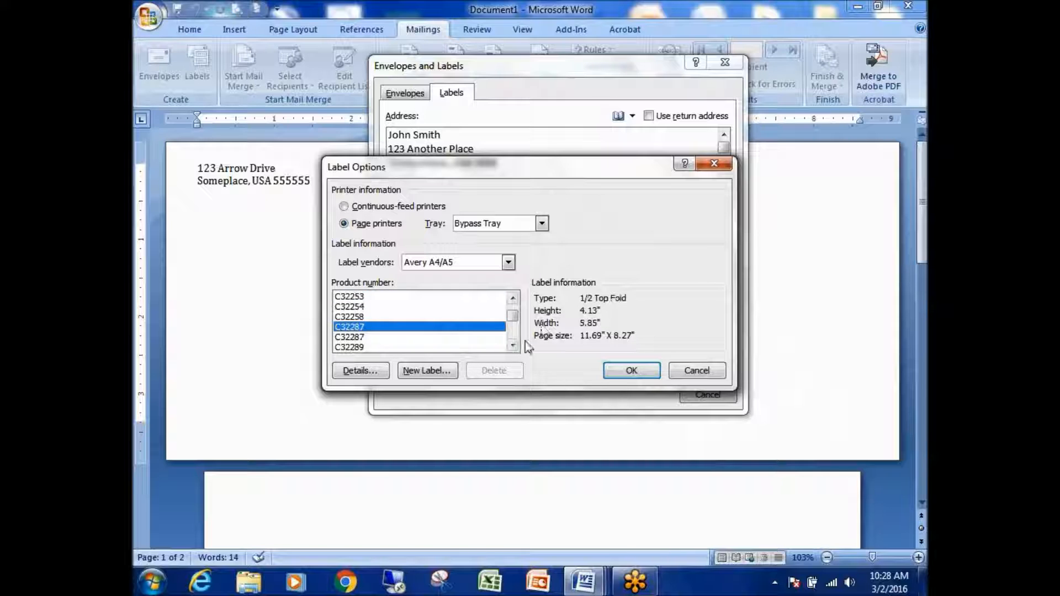
- Examine the label information of W-series and TC-series products near the end of the product list
scroll(513, 346, "down", 15)
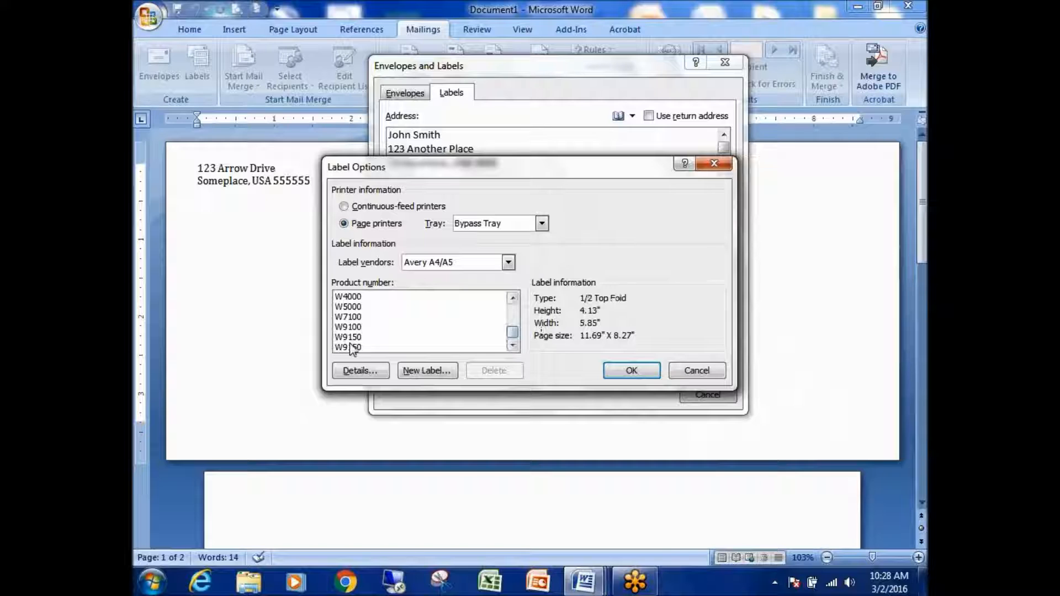
left_click(351, 348)
left_click(366, 337)
left_click(369, 318)
left_click(368, 307)
scroll(365, 335, "up", 2)
left_click(365, 327)
left_click(368, 317)
left_click(366, 307)
scroll(387, 330, "up", 2)
left_click(356, 336)
left_click(358, 318)
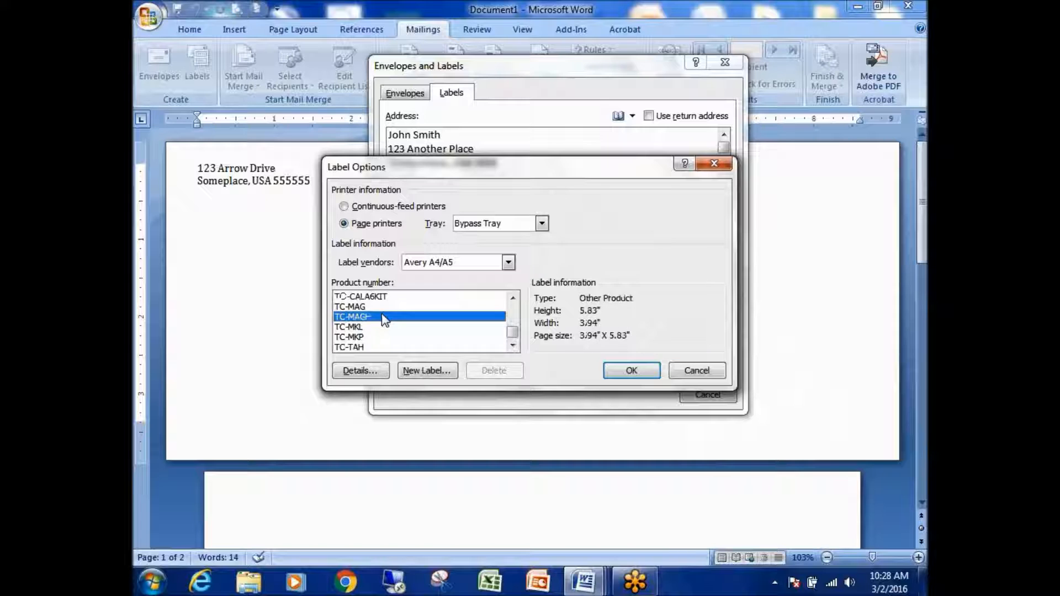
- Compare the dimensions of M88-series address labels, including M88315, M88187 and M88185
scroll(385, 321, "up", 3)
left_click(359, 327)
left_click(358, 318)
scroll(395, 321, "up", 2)
left_click(356, 318)
left_click(356, 308)
left_click(355, 319)
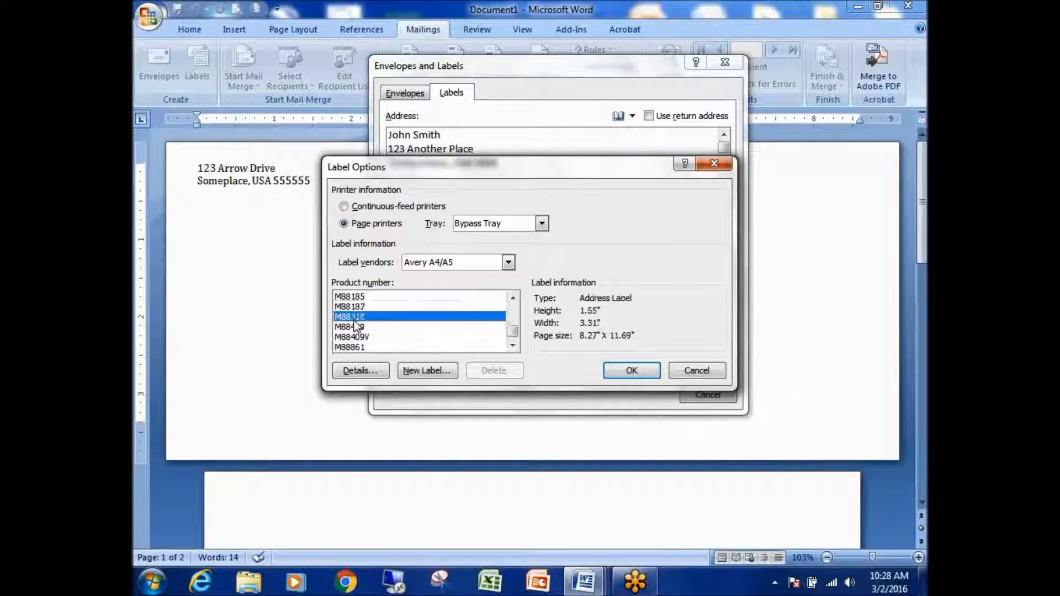
left_click(357, 327)
left_click(370, 318)
scroll(370, 318, "up", 1)
left_click(356, 327)
left_click(359, 337)
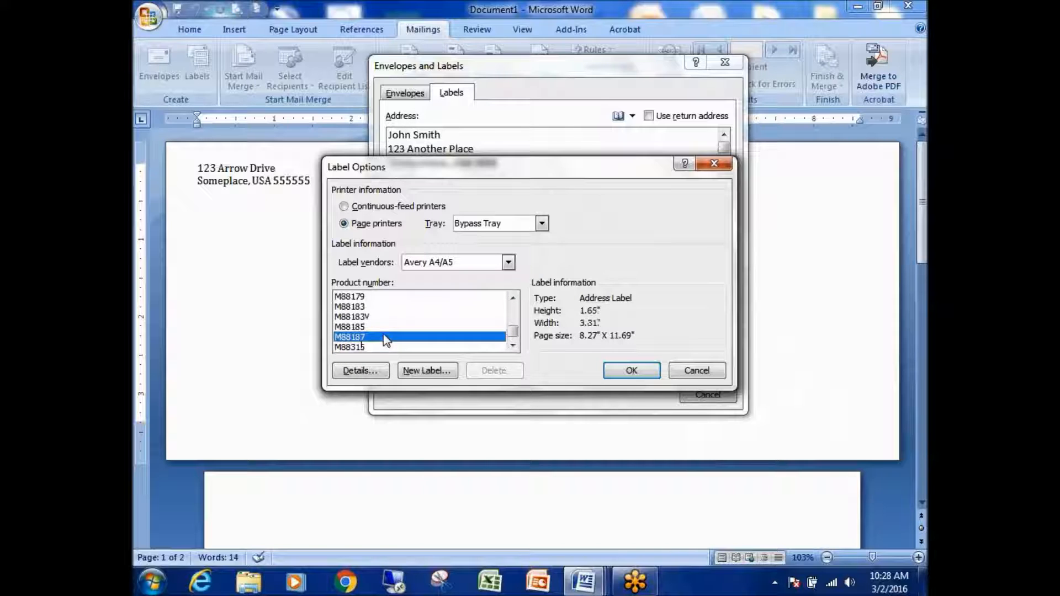
left_click(356, 326)
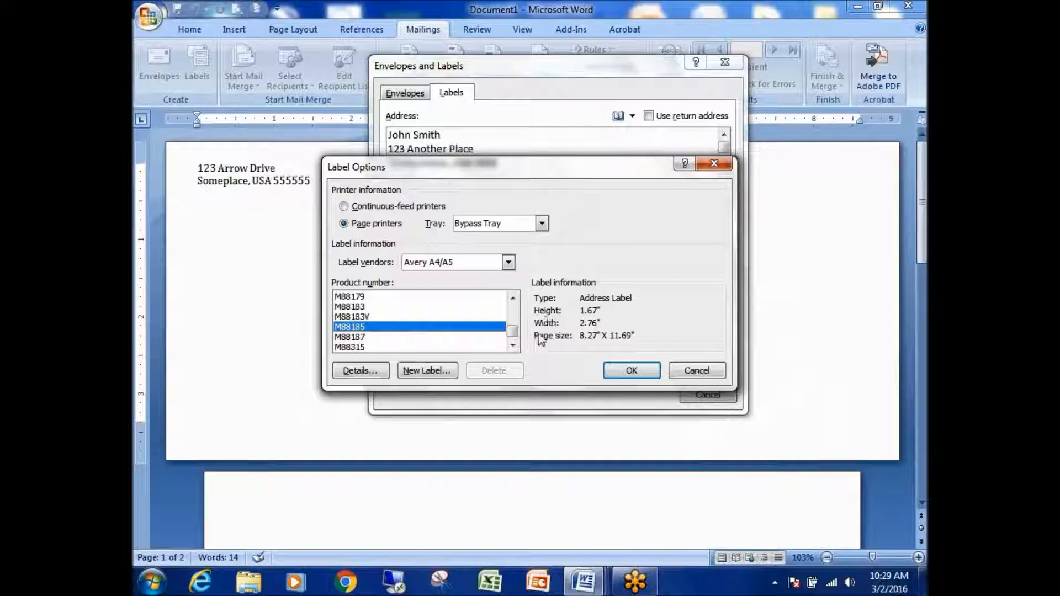
- Check further M88-series products and select address label M88173
left_click(515, 315)
left_click(377, 317)
left_click(360, 327)
left_click(356, 316)
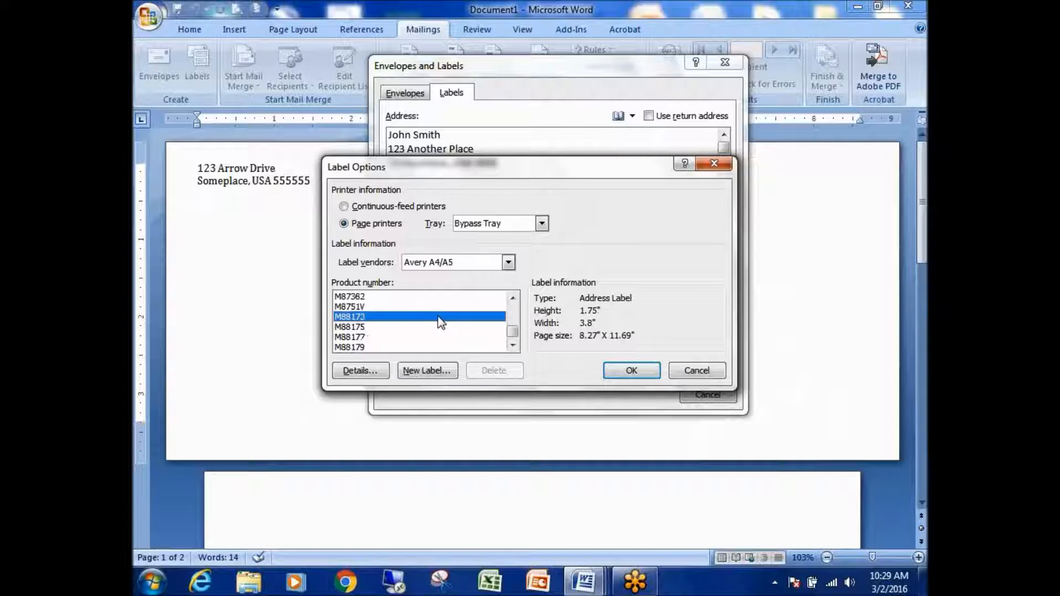
- Confirm Avery A4/A5 M88173 as the label product and check it in the label preview
left_click(638, 370)
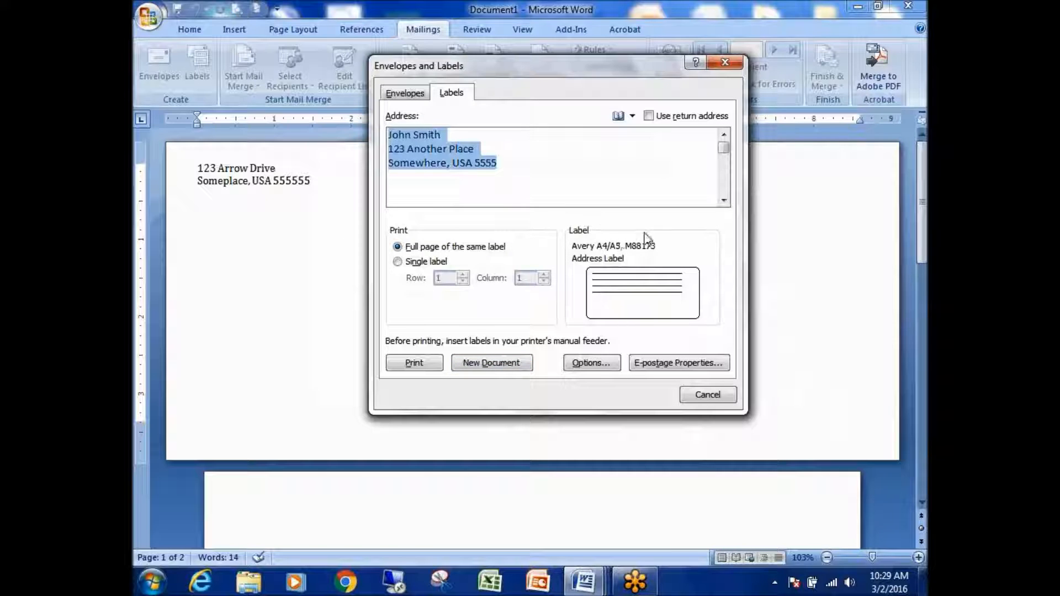
mouse_move(655, 217)
left_mouse_down()
mouse_move(640, 213)
mouse_move(601, 343)
mouse_move(685, 226)
mouse_move(640, 226)
left_mouse_up()
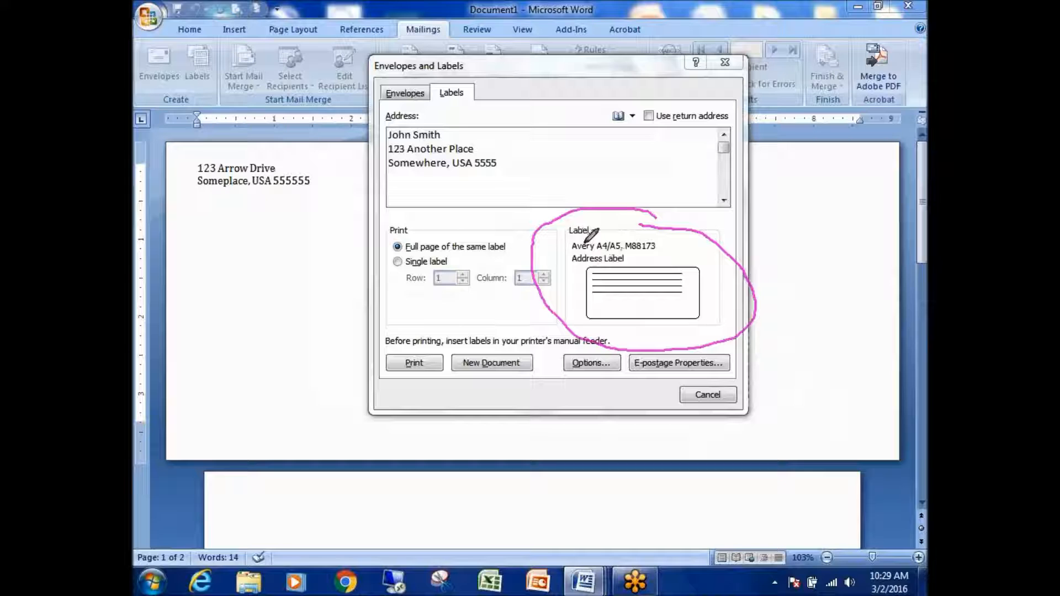
left_click_drag(573, 252, 647, 254)
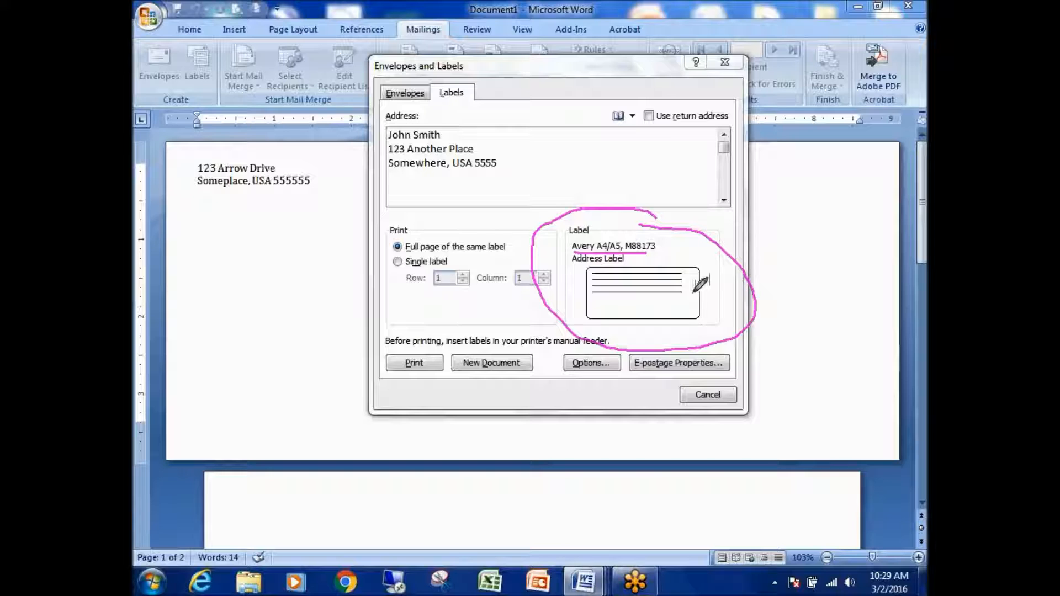
left_click(832, 422)
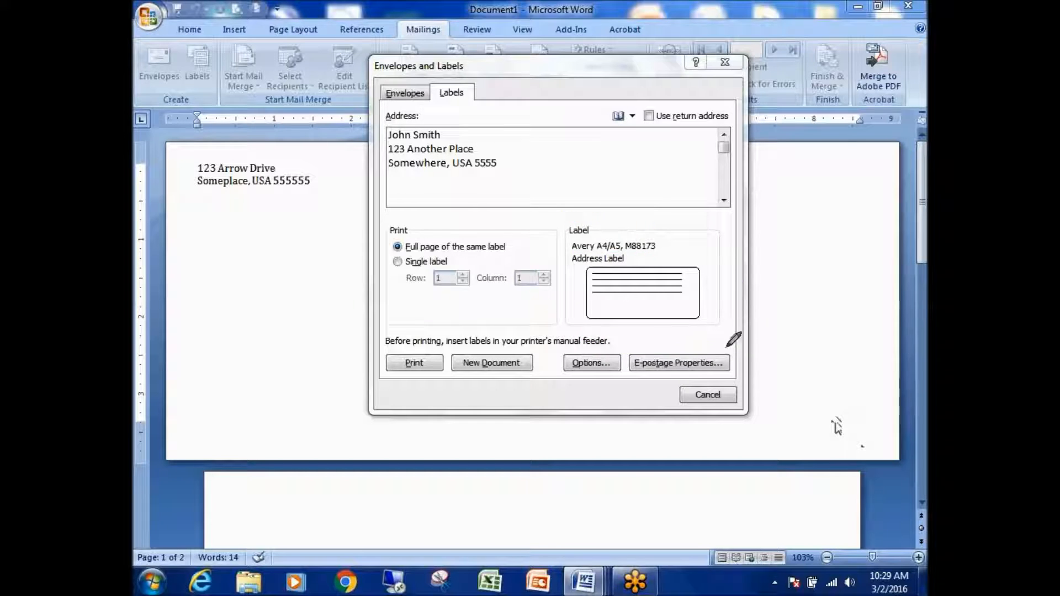
mouse_move(387, 220)
left_mouse_down()
mouse_move(381, 252)
mouse_move(467, 299)
mouse_move(543, 237)
mouse_move(388, 220)
left_mouse_up()
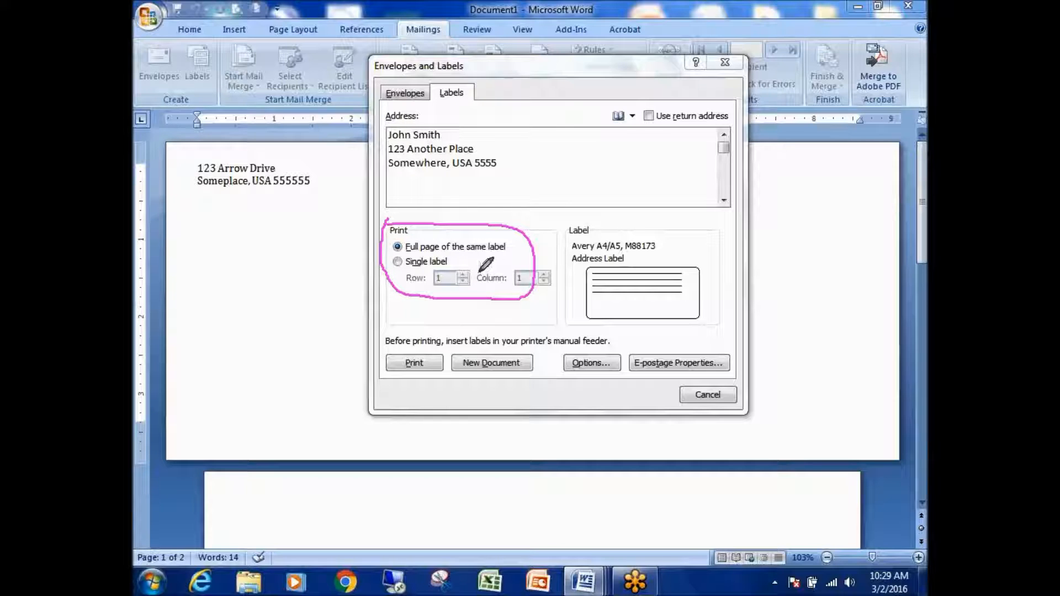
mouse_move(506, 162)
left_mouse_down()
mouse_move(442, 113)
mouse_move(377, 153)
mouse_move(502, 154)
left_mouse_up()
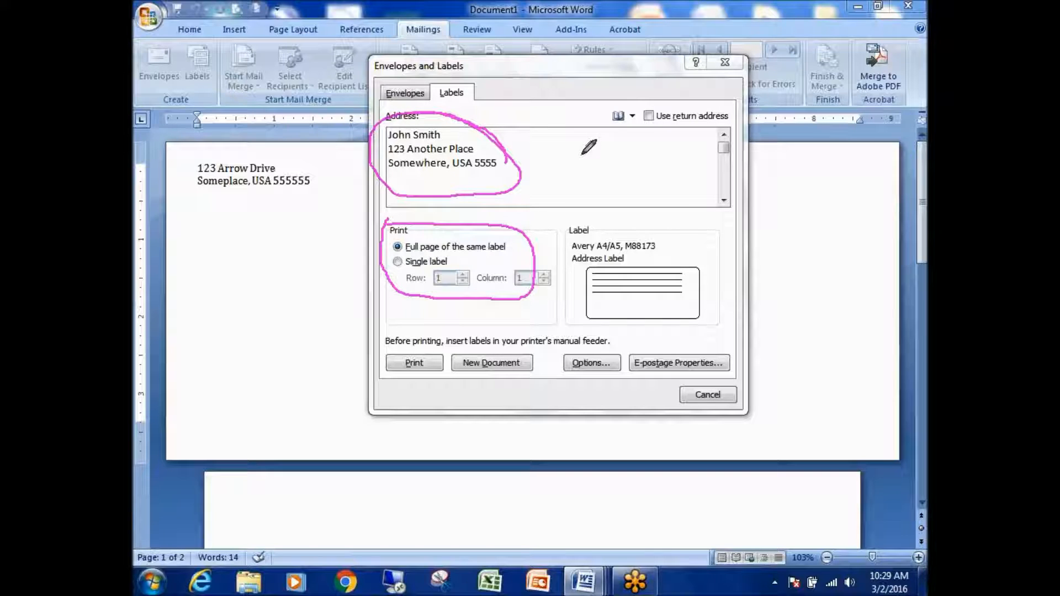
mouse_move(399, 262)
left_mouse_down()
mouse_move(469, 276)
mouse_move(442, 253)
mouse_move(429, 278)
mouse_move(436, 259)
mouse_move(407, 275)
mouse_move(485, 279)
mouse_move(502, 260)
mouse_move(503, 292)
mouse_move(504, 269)
left_mouse_up()
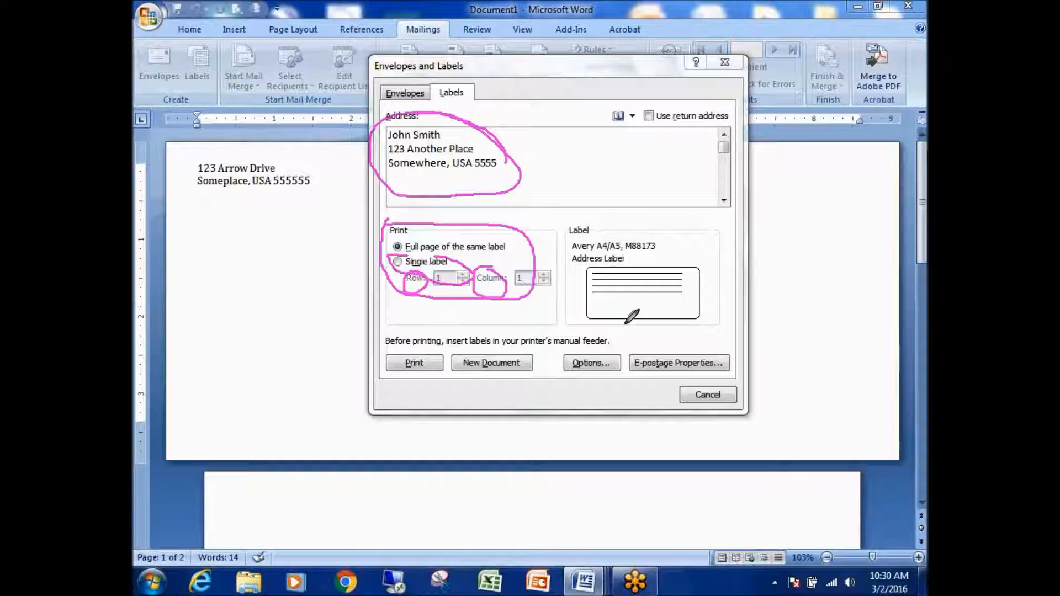
left_click(839, 419)
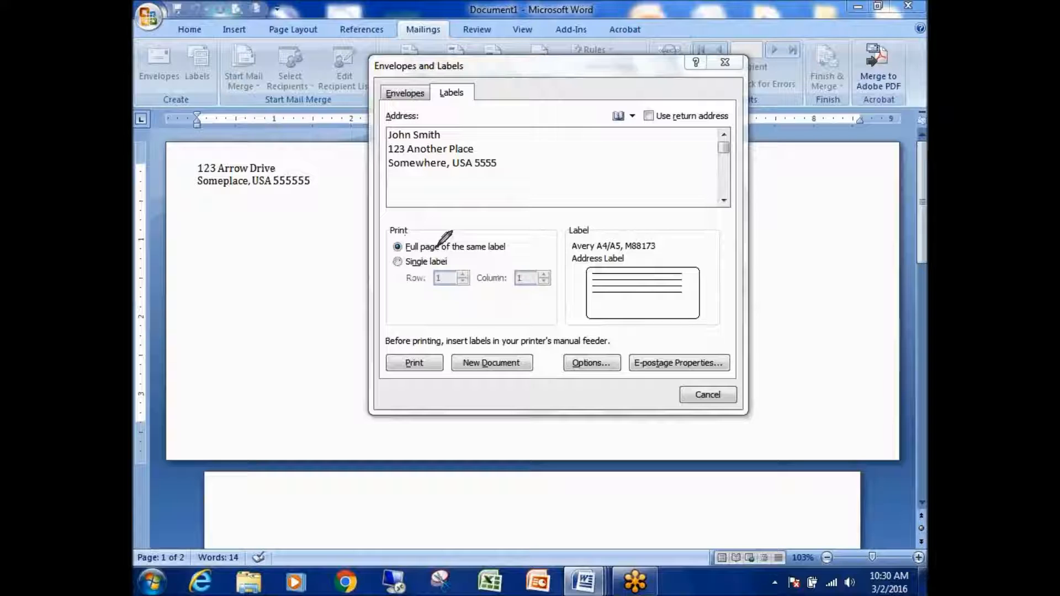
mouse_move(407, 239)
left_mouse_down()
mouse_move(506, 239)
mouse_move(516, 249)
mouse_move(391, 239)
left_mouse_up()
mouse_move(388, 177)
left_mouse_down()
mouse_move(489, 178)
mouse_move(528, 120)
mouse_move(388, 116)
mouse_move(381, 155)
mouse_move(407, 185)
left_mouse_up()
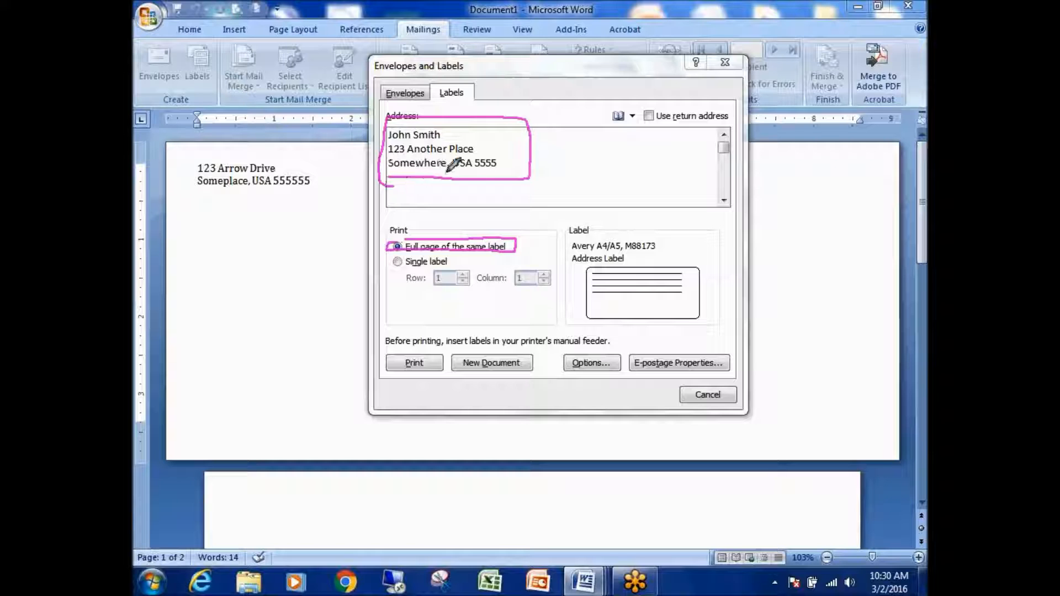
left_click(852, 420)
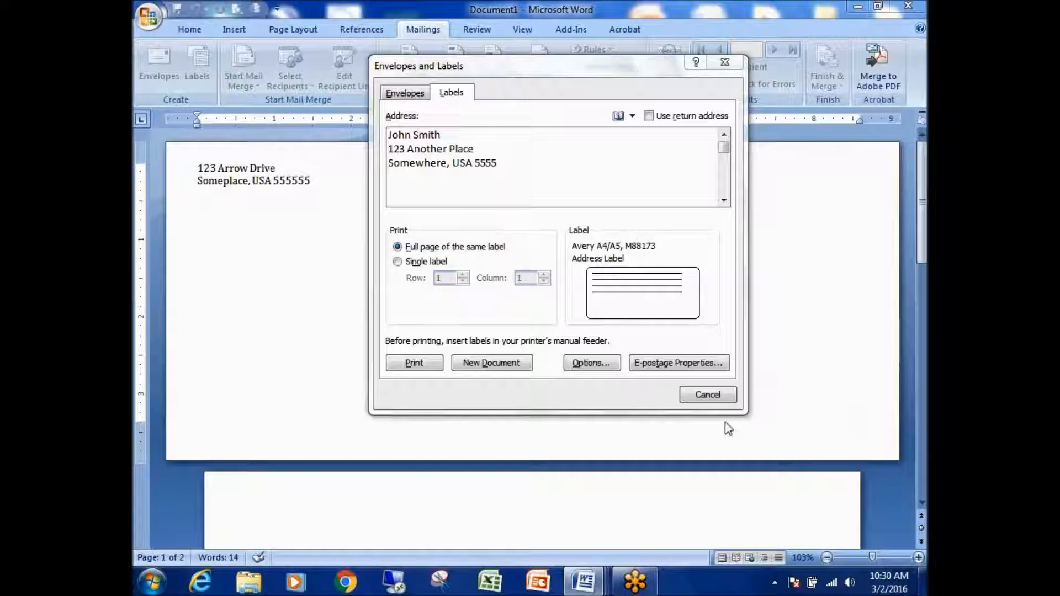
left_click(461, 402)
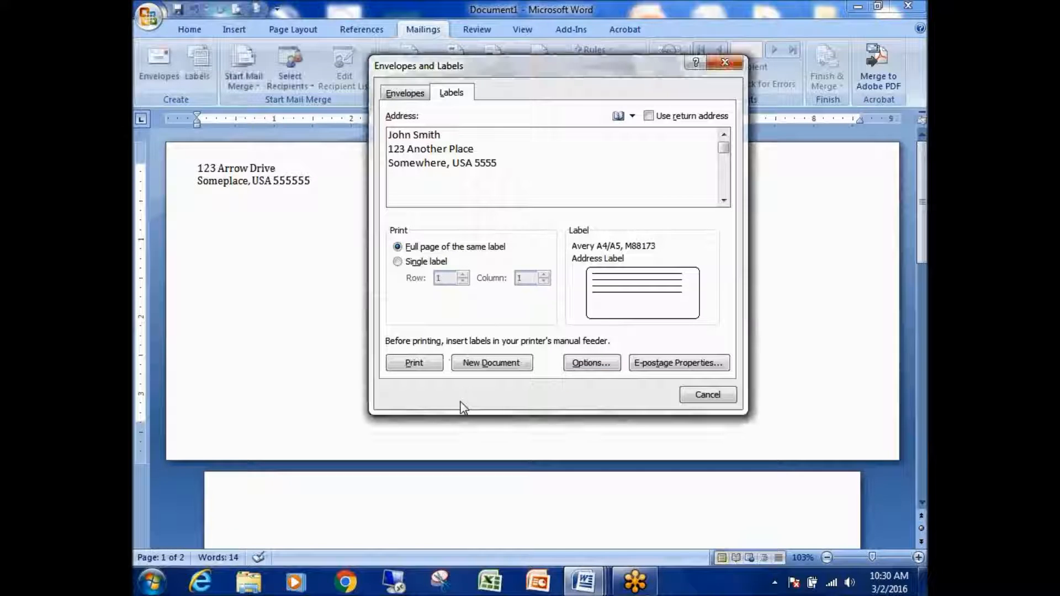
left_click(818, 429)
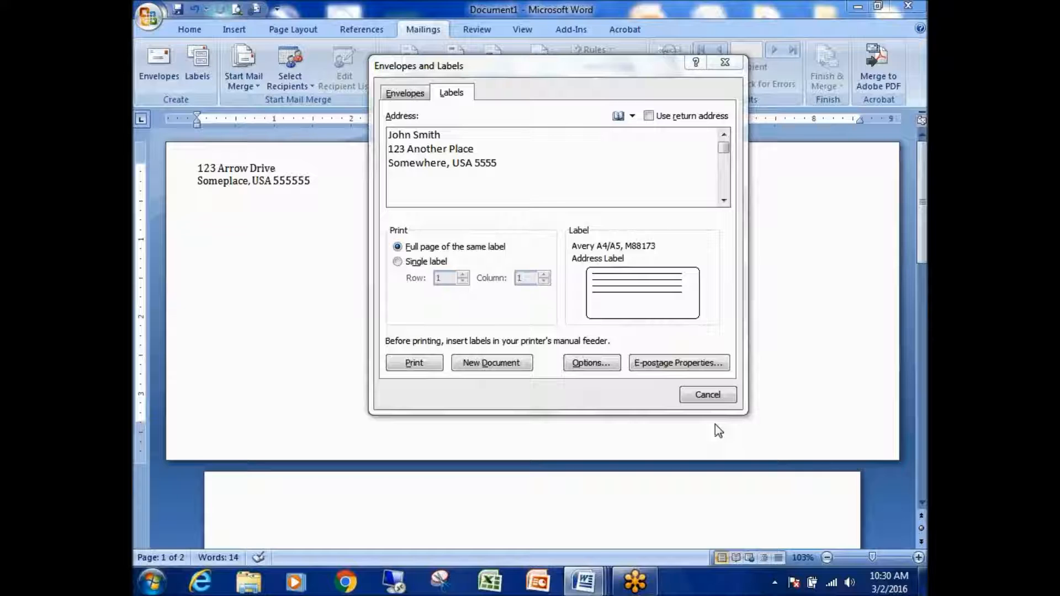
- Create a new document with a full page of the same address label and look over the sheet
left_click(534, 407)
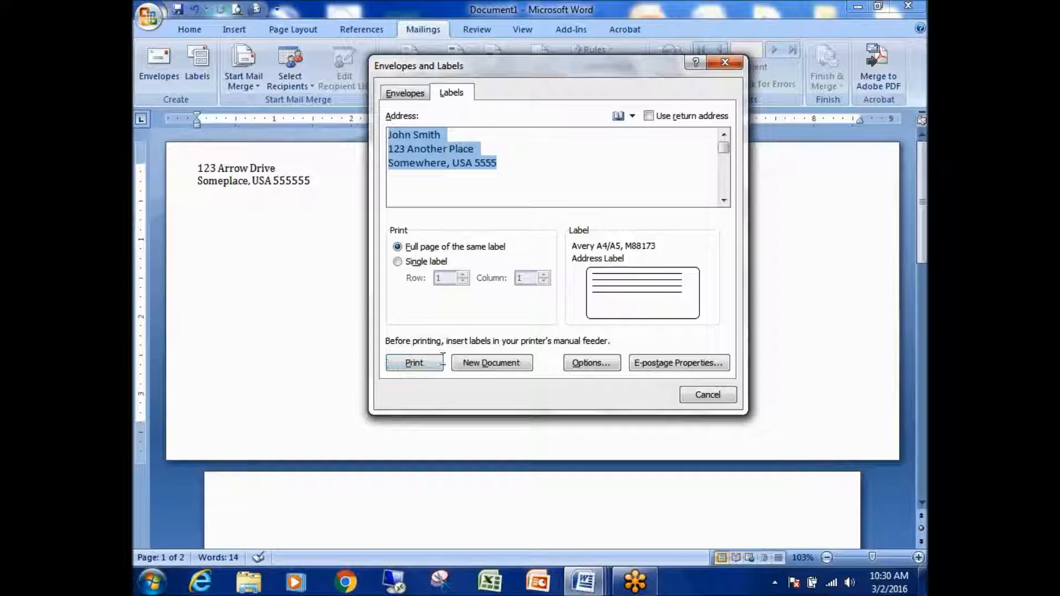
left_click(505, 365)
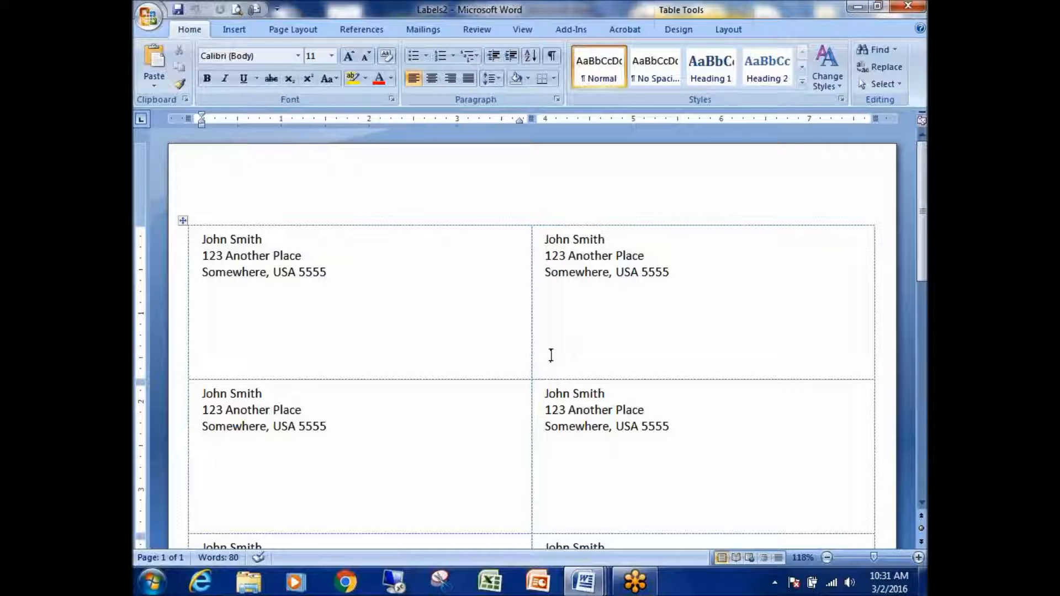
scroll(551, 355, "down", 3)
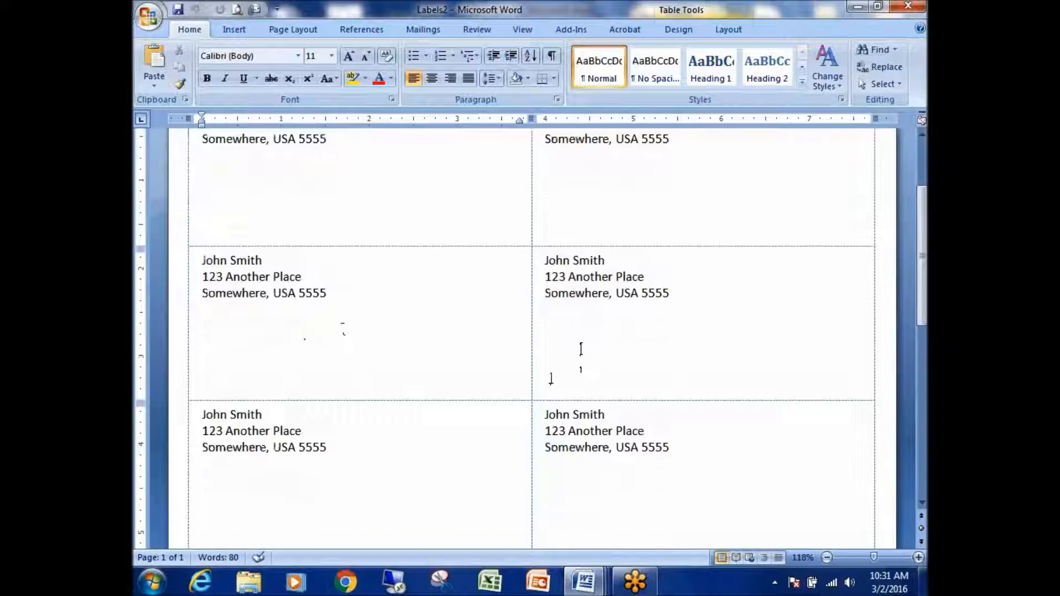
scroll(551, 355, "up", 1)
scroll(605, 362, "down", 5)
scroll(602, 370, "up", 4)
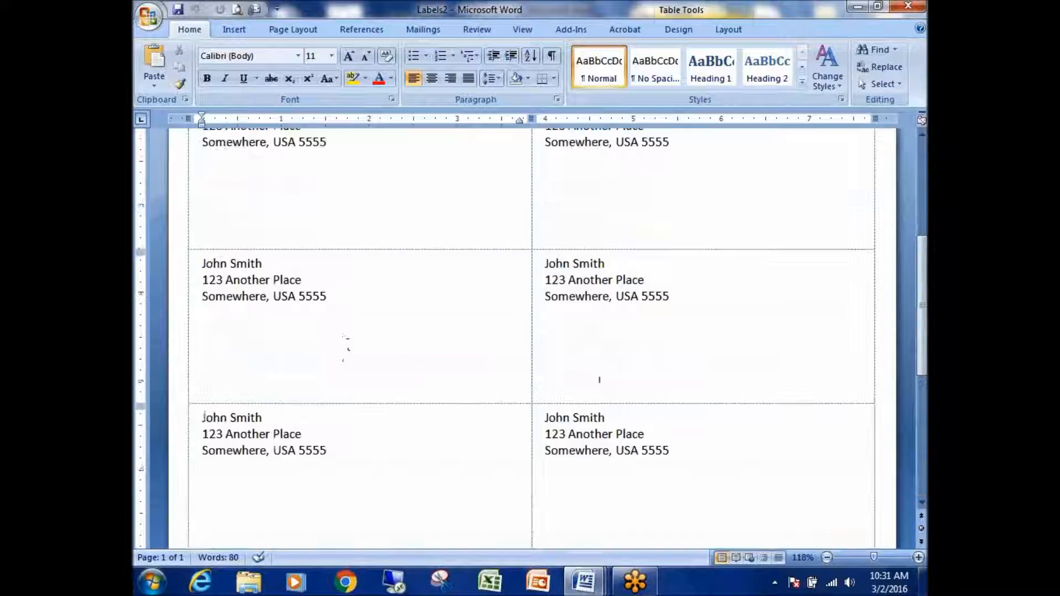
scroll(599, 380, "up", 3)
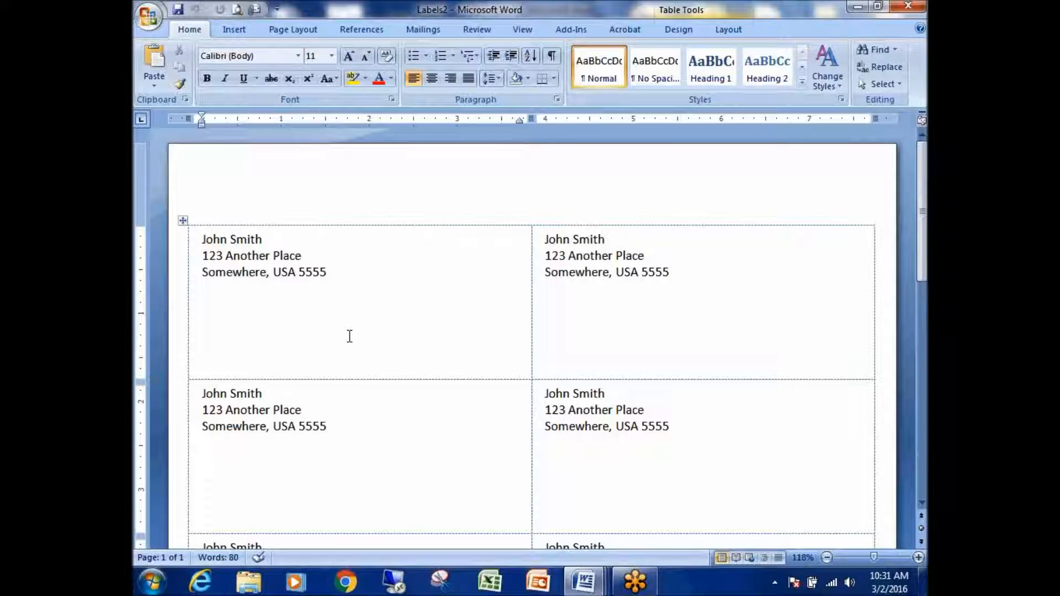
scroll(346, 336, "down", 3)
scroll(342, 393, "up", 7)
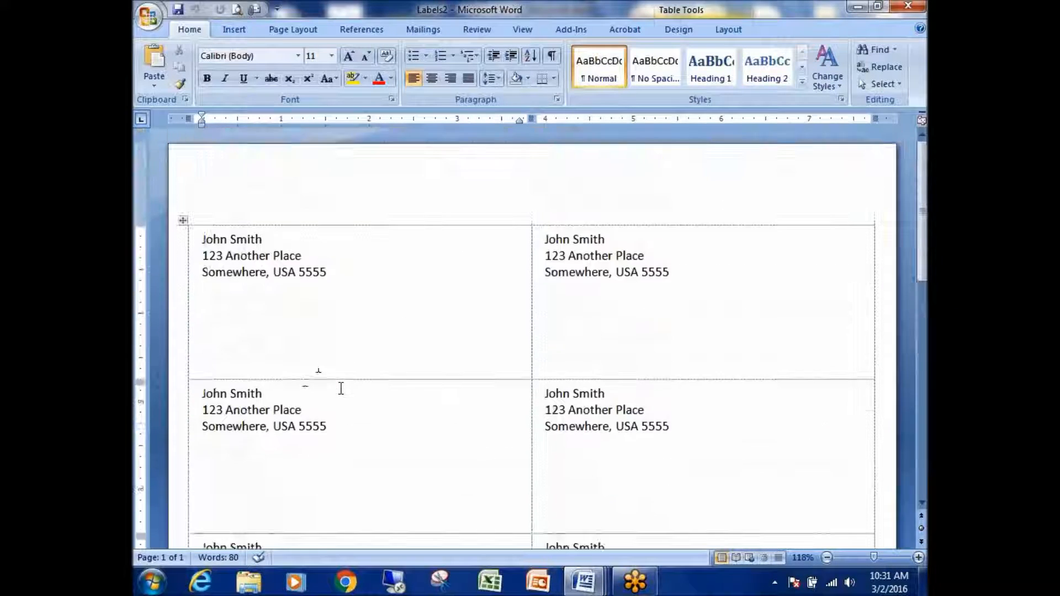
- Select the whole address in the first label and enlarge its text to 18 pt
left_click(215, 239)
left_click(252, 257)
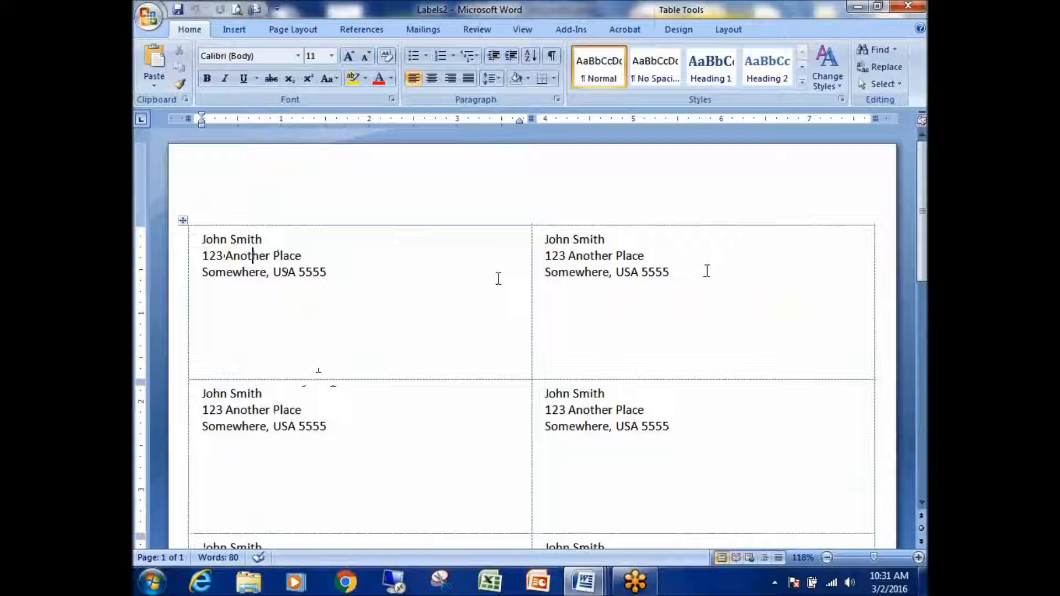
left_click_drag(342, 279, 192, 254)
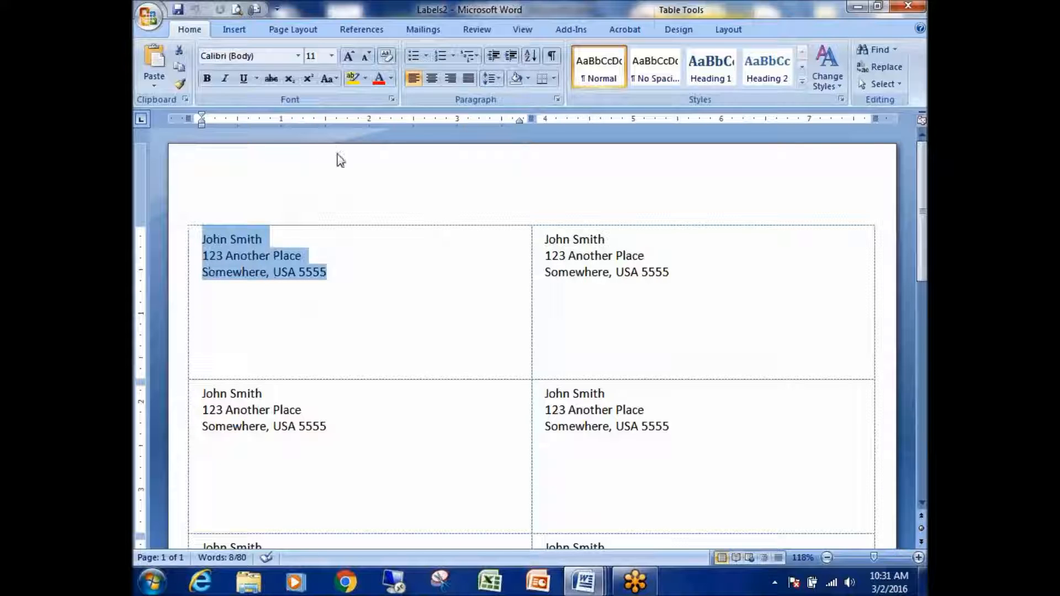
left_click(348, 55)
left_click(348, 56)
left_click(348, 56)
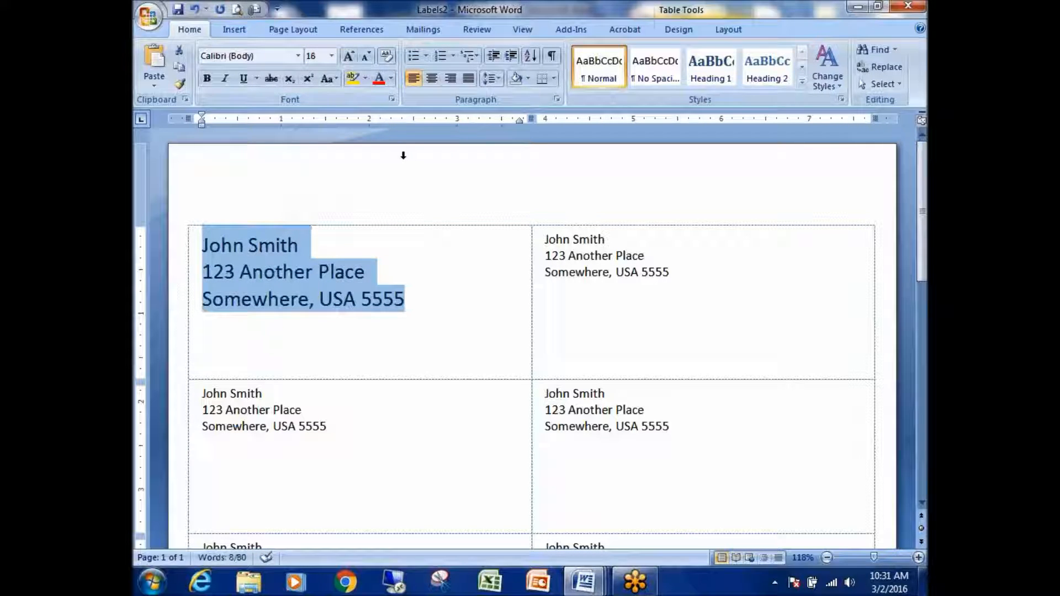
- Change the font of the first label's address to Arial Narrow
left_click(298, 56)
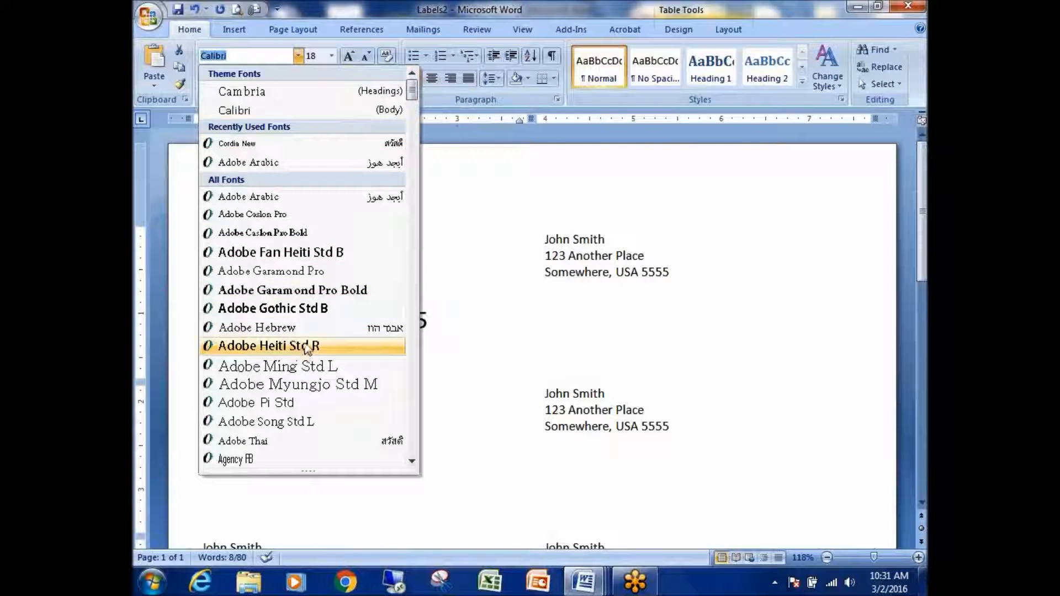
scroll(295, 404, "down", 3)
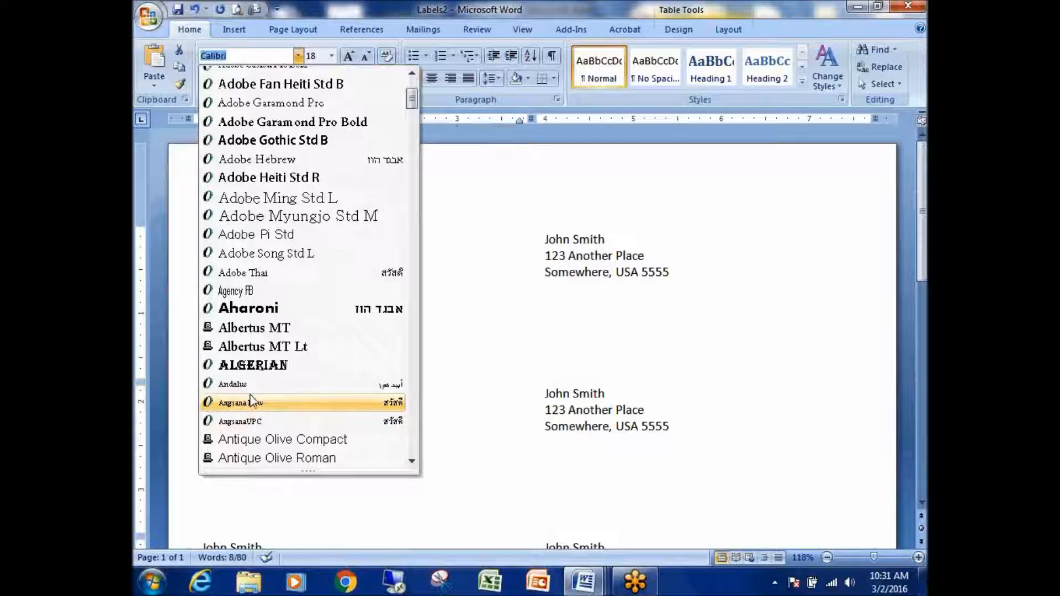
scroll(315, 400, "down", 3)
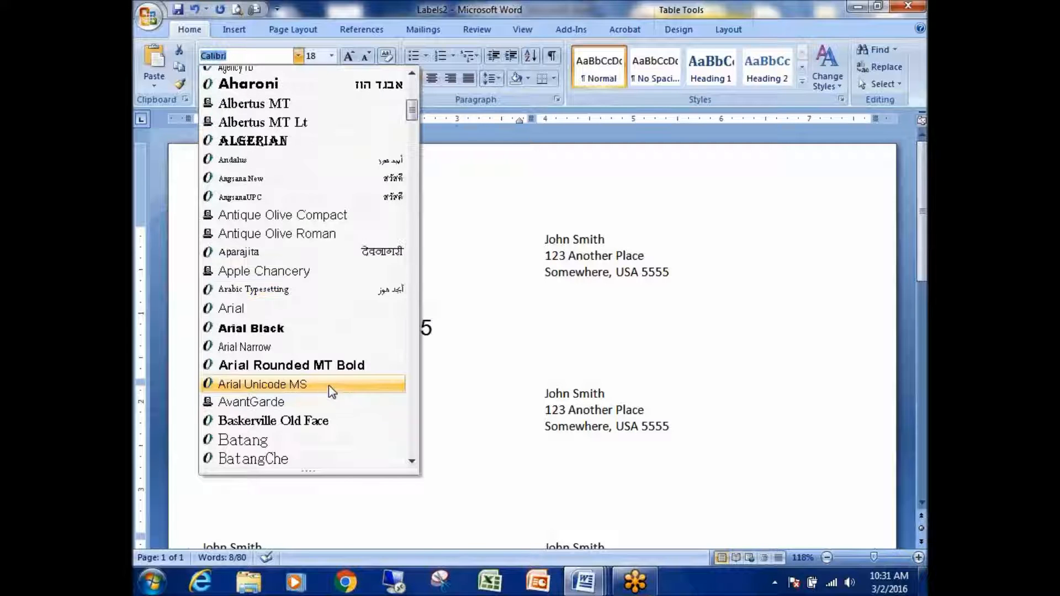
left_click(271, 348)
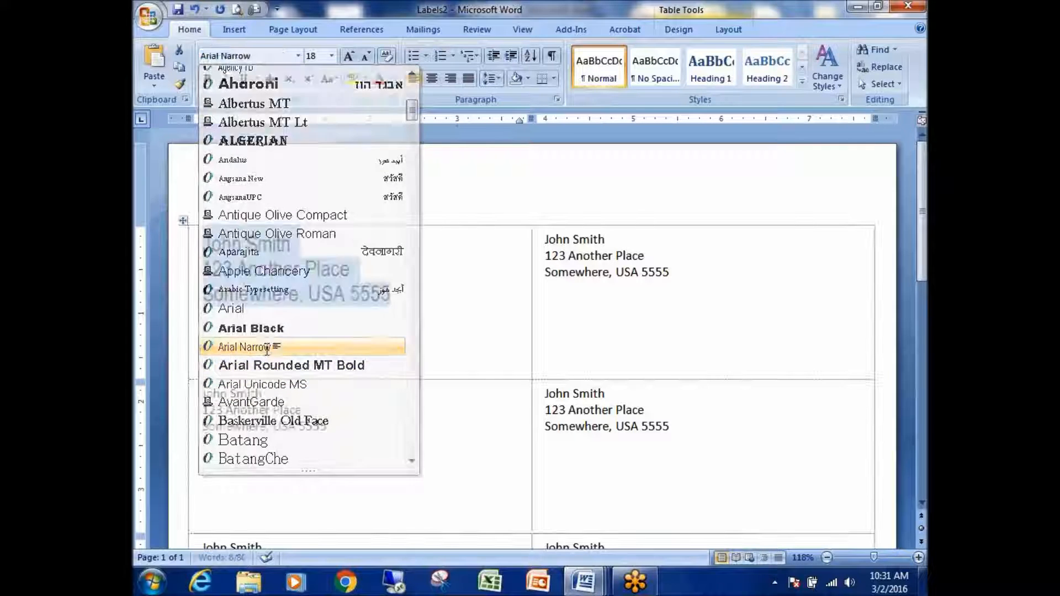
left_click(441, 316)
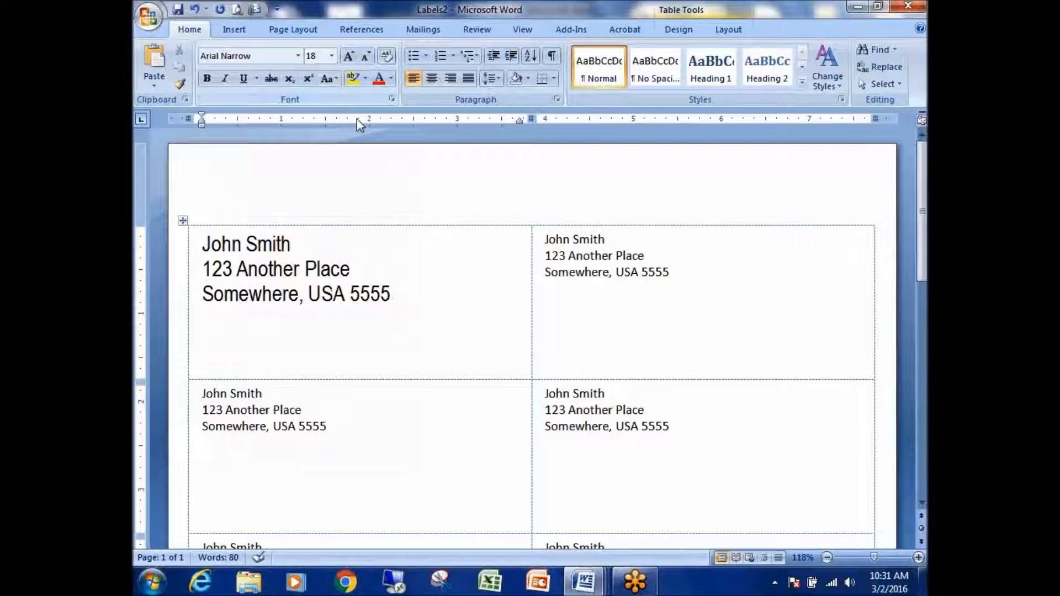
- Color the first label's address text with the standard green
left_click_drag(411, 310, 202, 243)
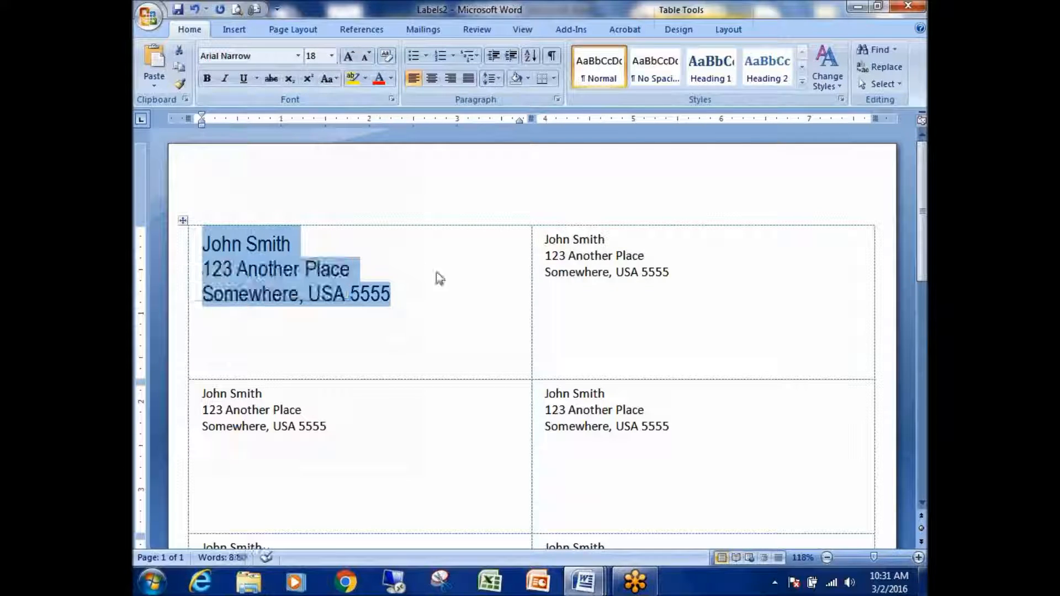
left_click(390, 79)
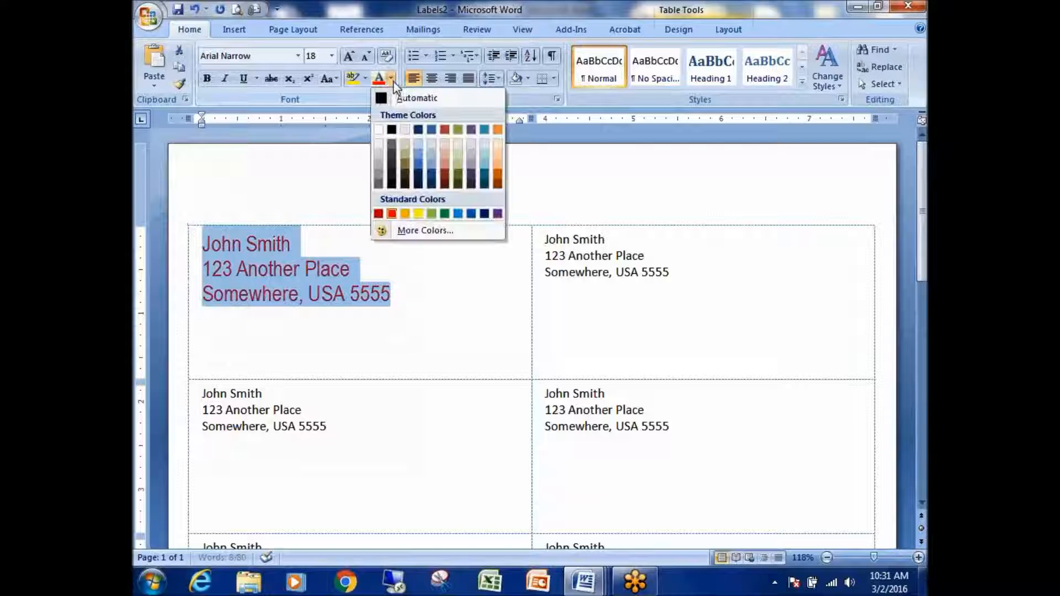
left_click(444, 214)
left_click(466, 322)
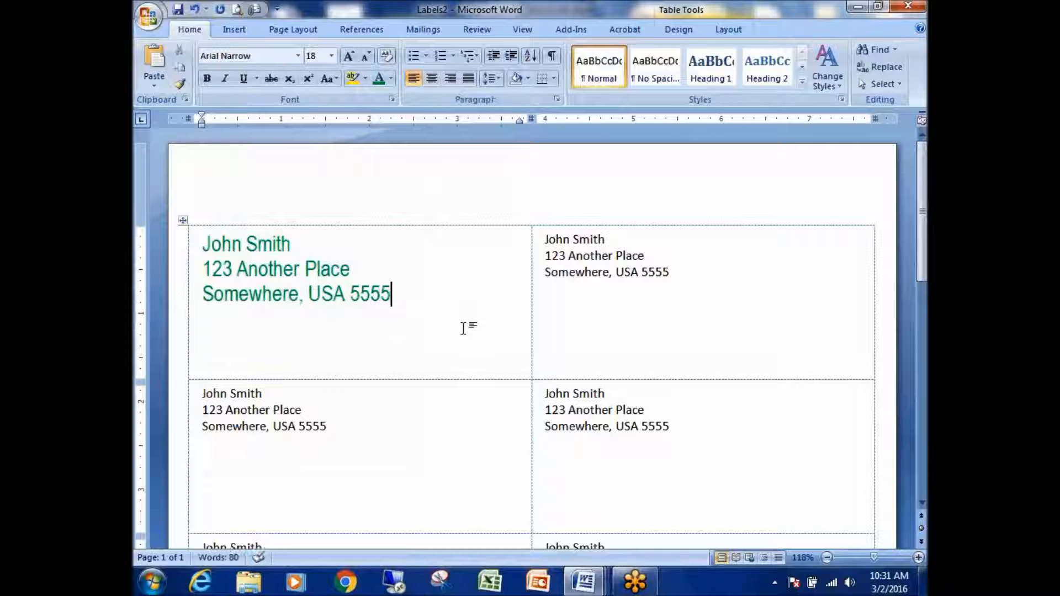
left_click_drag(203, 239, 402, 287)
left_click(604, 282)
scroll(604, 286, "down", 12)
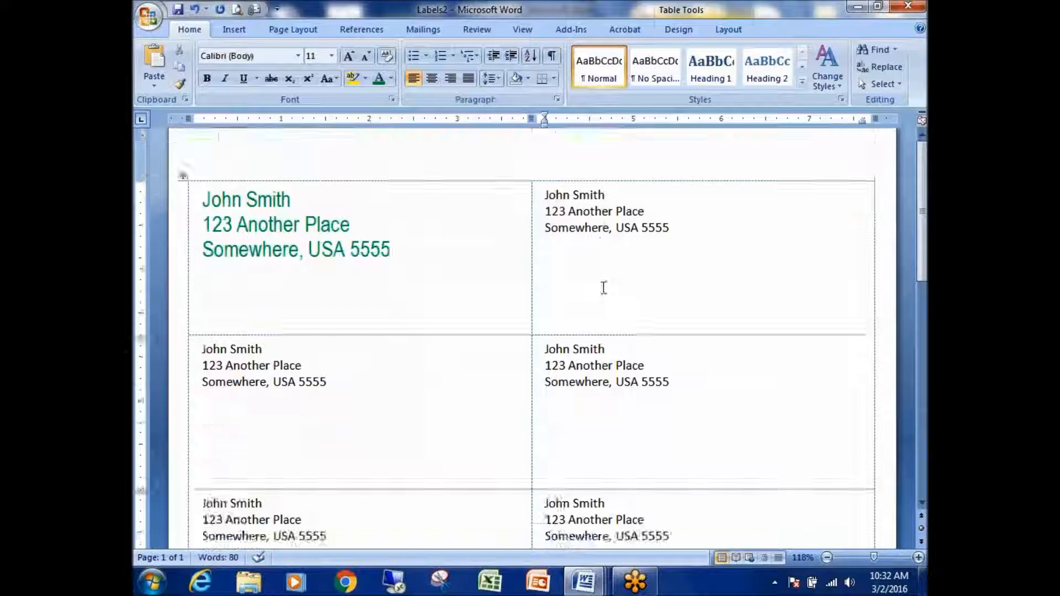
scroll(604, 335, "up", 8)
scroll(605, 335, "up", 3)
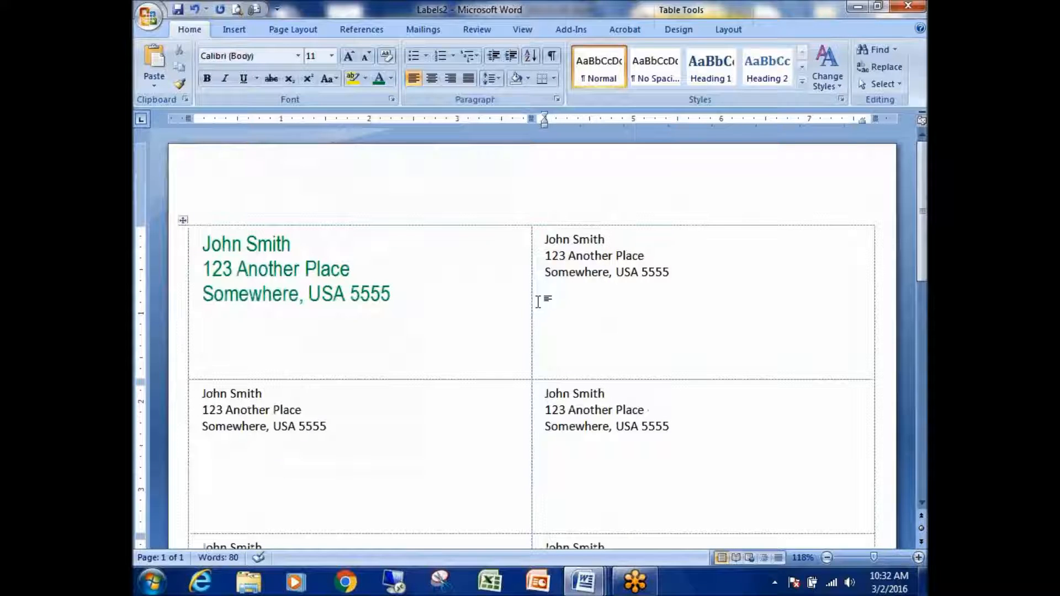
key("ctrl+a")
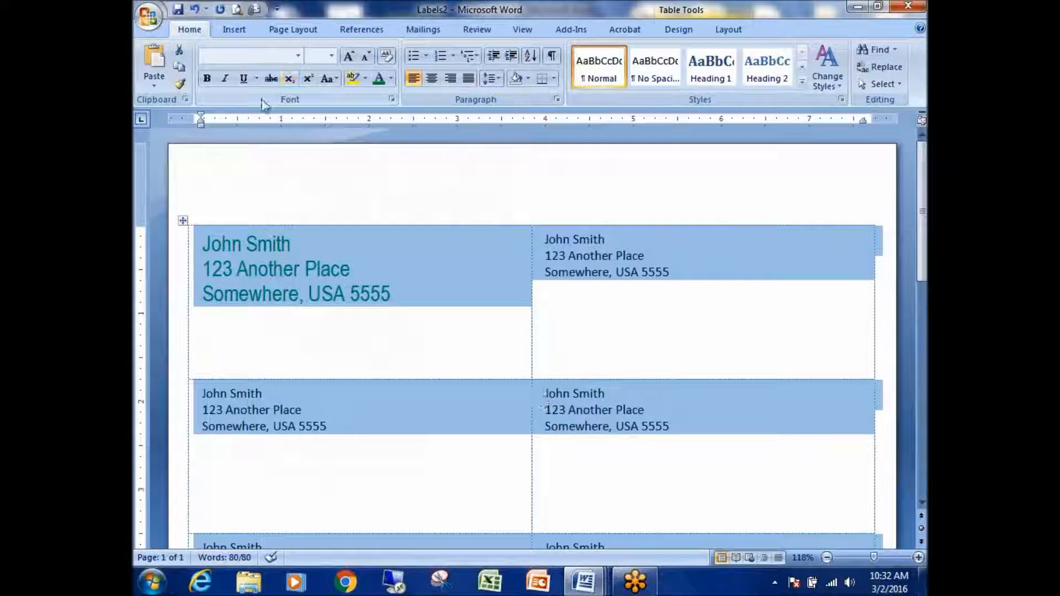
left_click(430, 298)
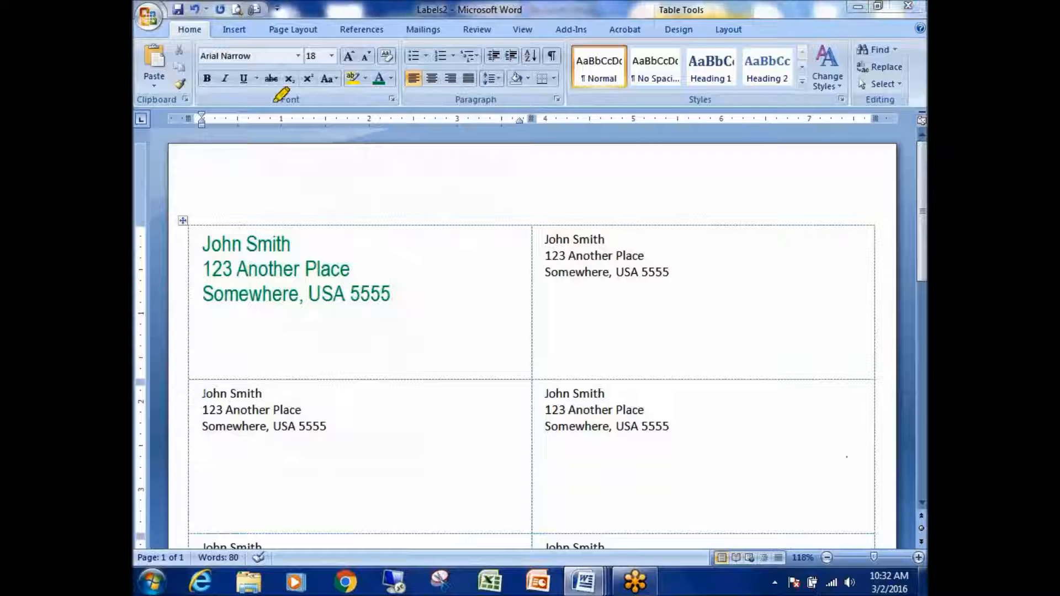
left_click(180, 83)
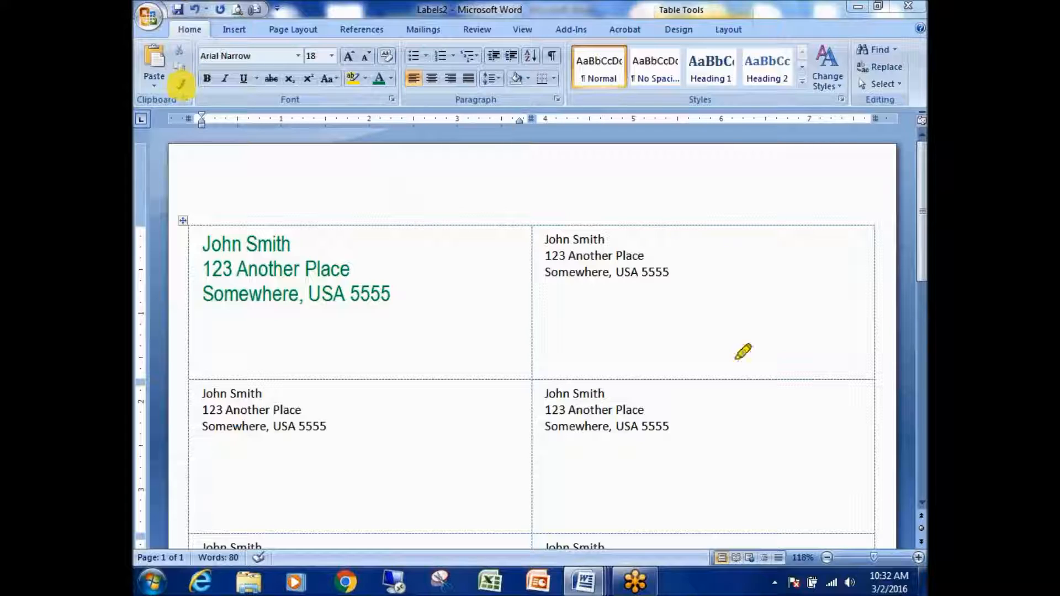
left_click(811, 424)
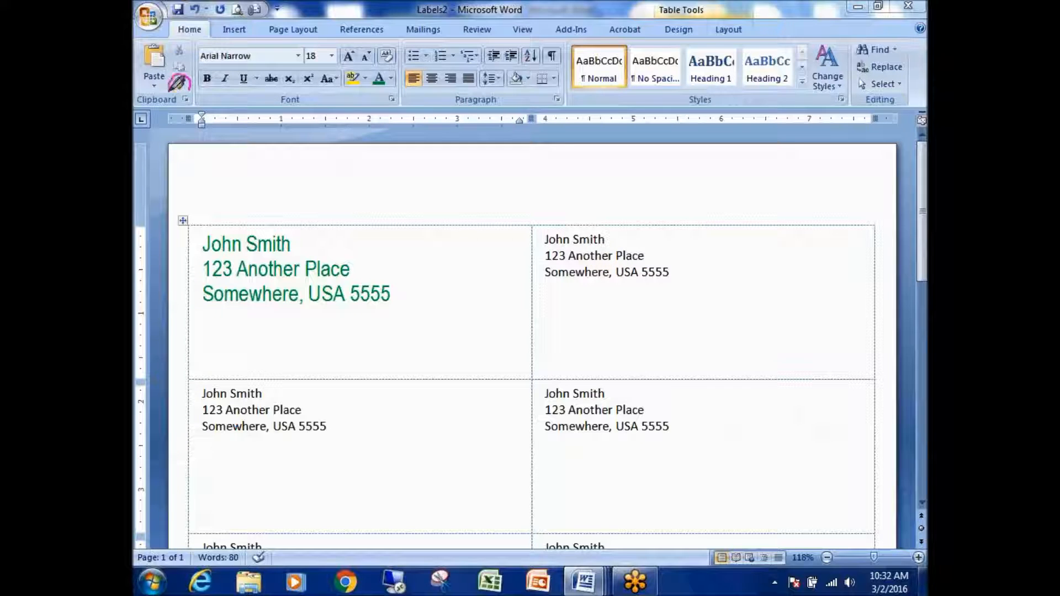
left_click(179, 84)
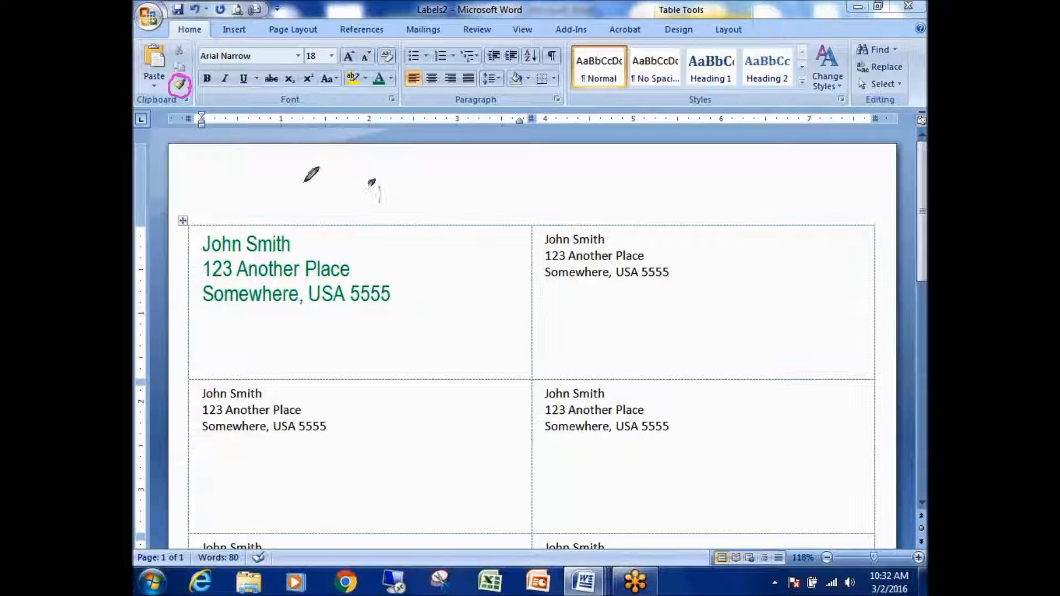
left_click(741, 426)
left_click(406, 302)
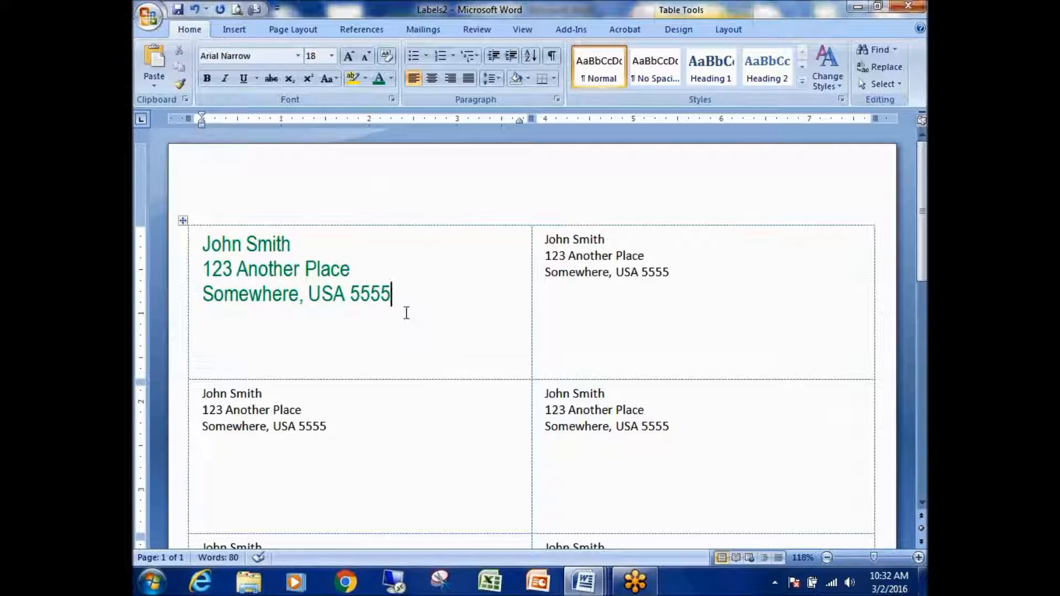
left_click_drag(388, 295, 203, 245)
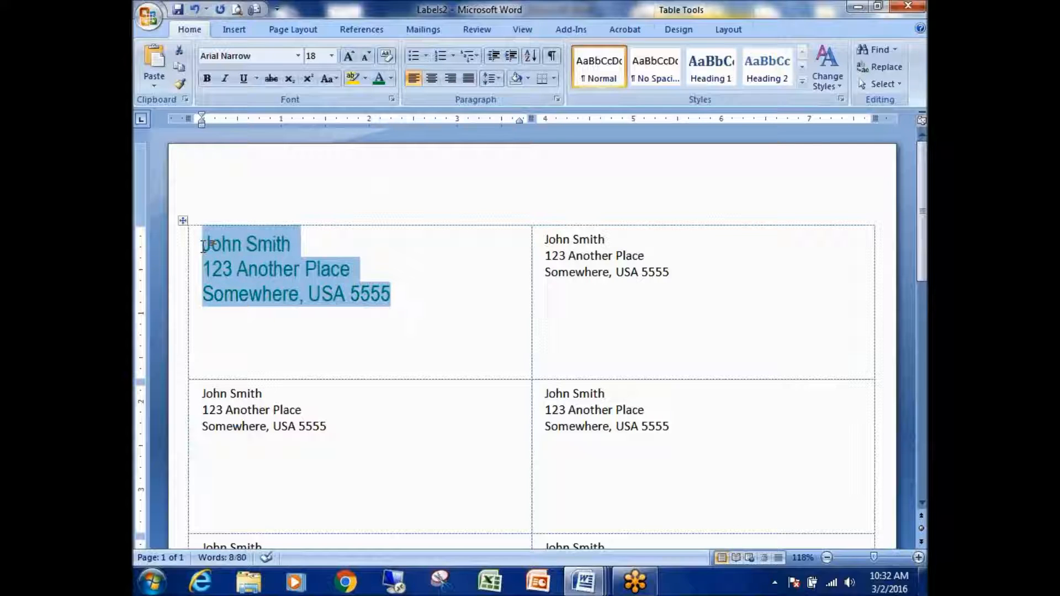
left_click(463, 318)
left_click_drag(269, 271, 286, 273)
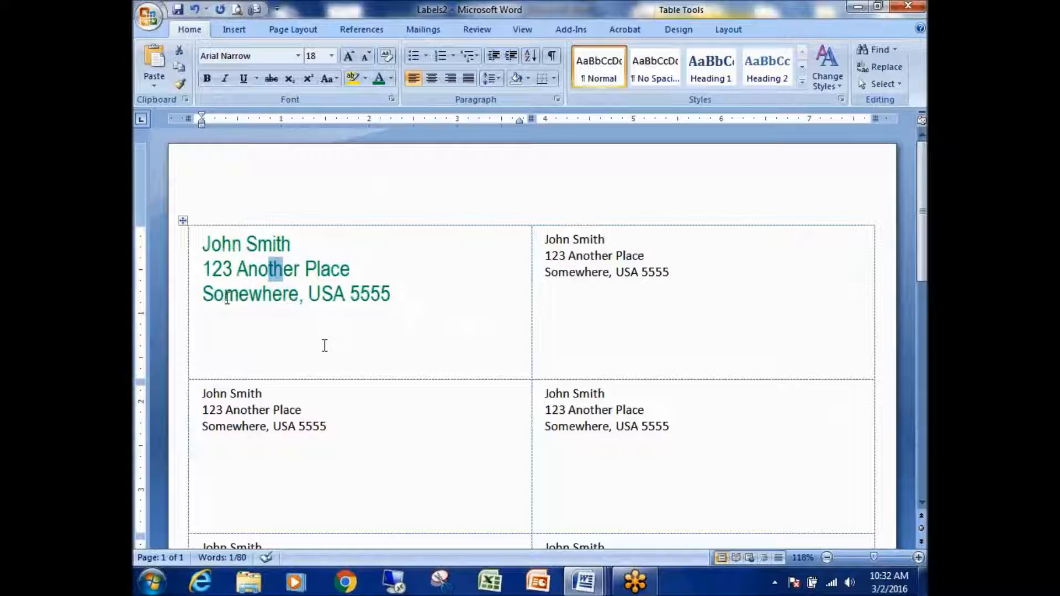
left_click_drag(227, 298, 288, 298)
left_click_drag(390, 295, 204, 243)
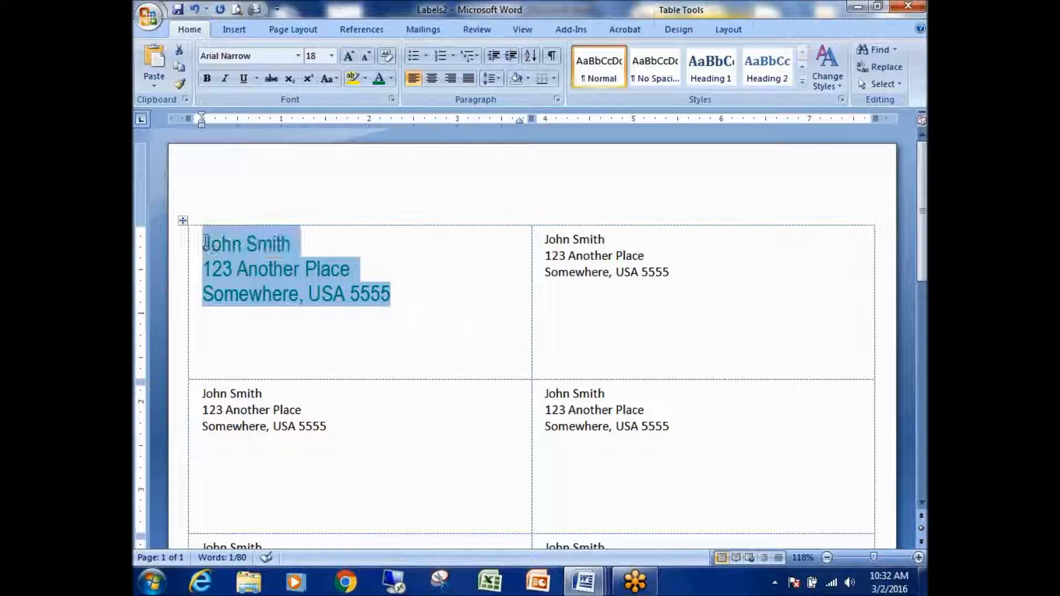
left_click(416, 287)
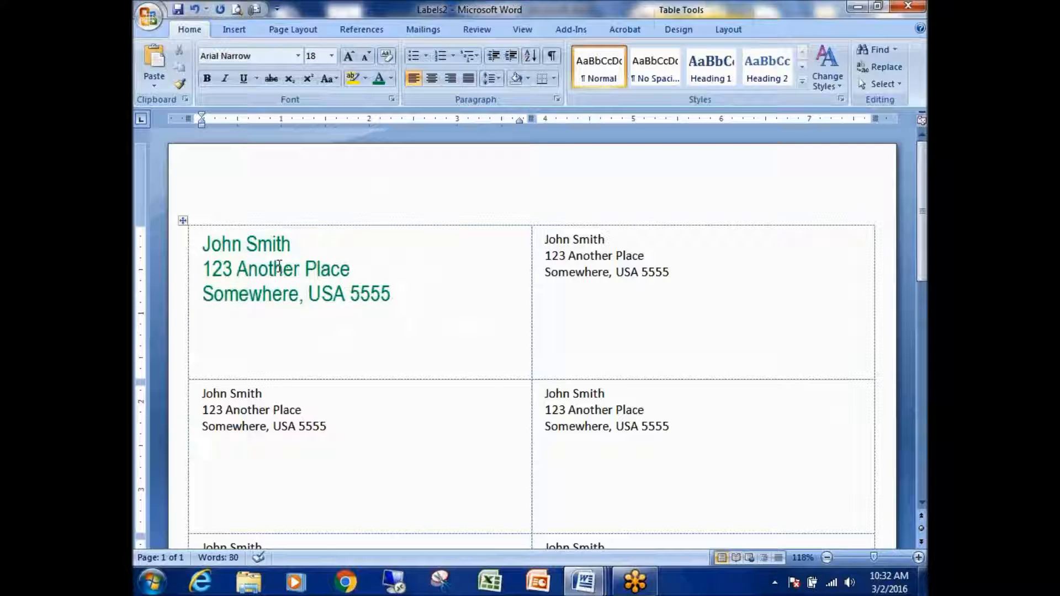
- Copy the formatting of the word "Another" in the first label with Format Painter and apply it to the whole address in the label beside it
double_click(272, 268)
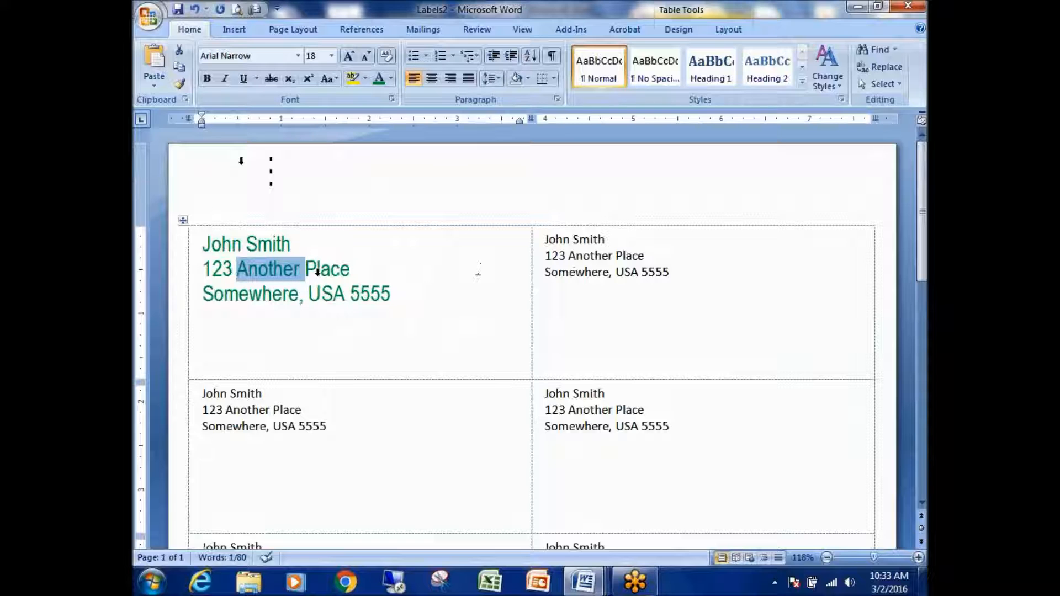
left_click(180, 84)
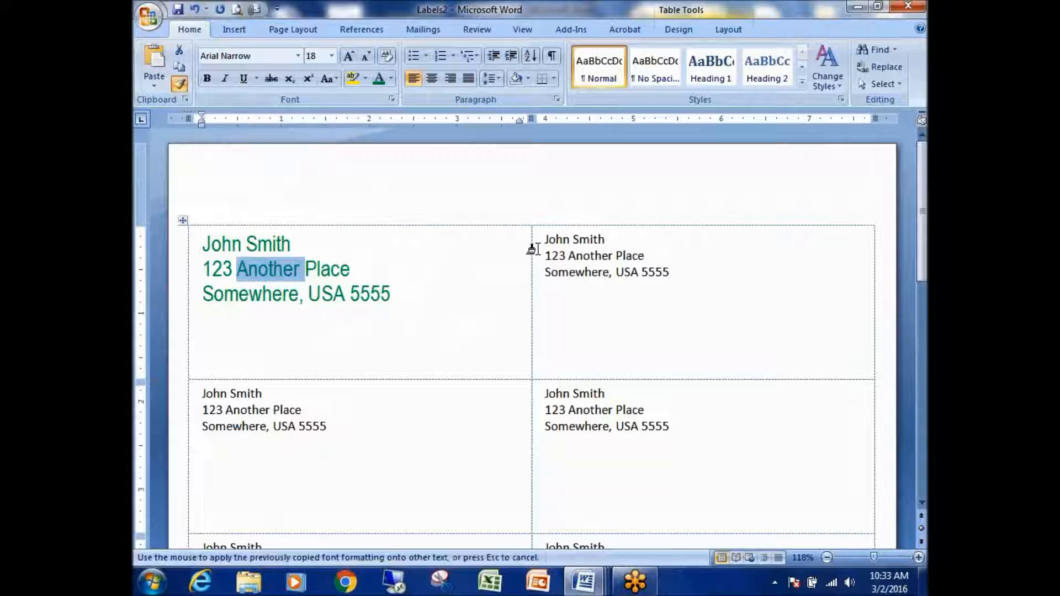
left_click(725, 267)
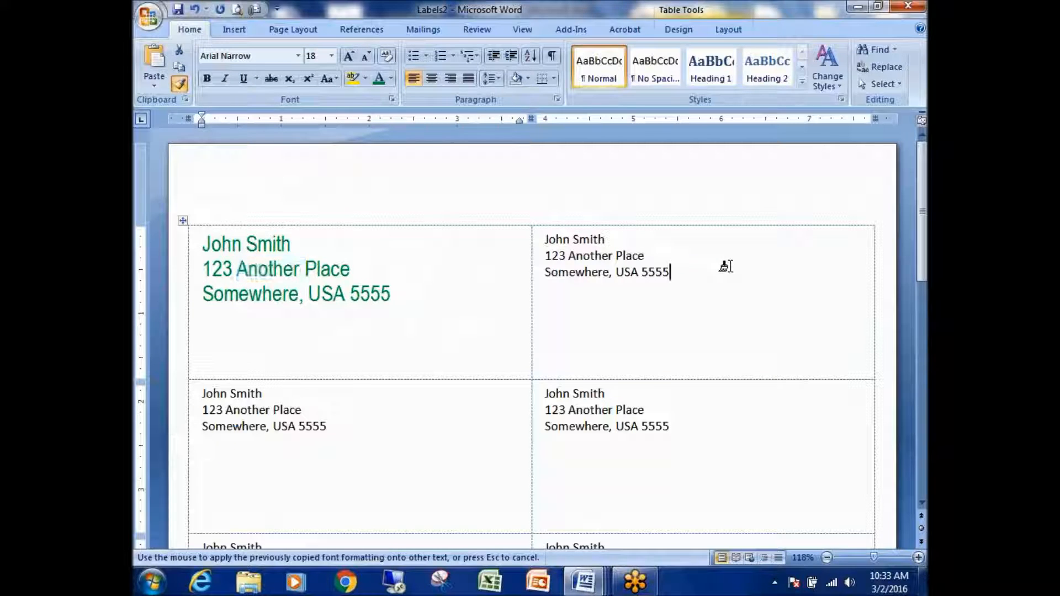
mouse_move(666, 271)
left_mouse_down()
mouse_move(546, 272)
mouse_move(549, 246)
left_mouse_up()
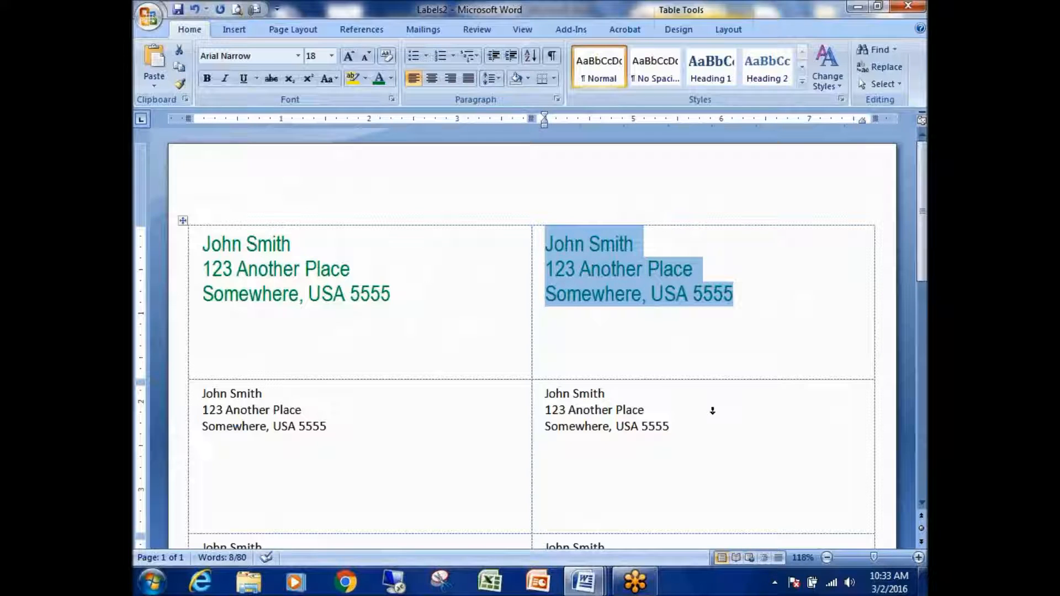
left_click(594, 295)
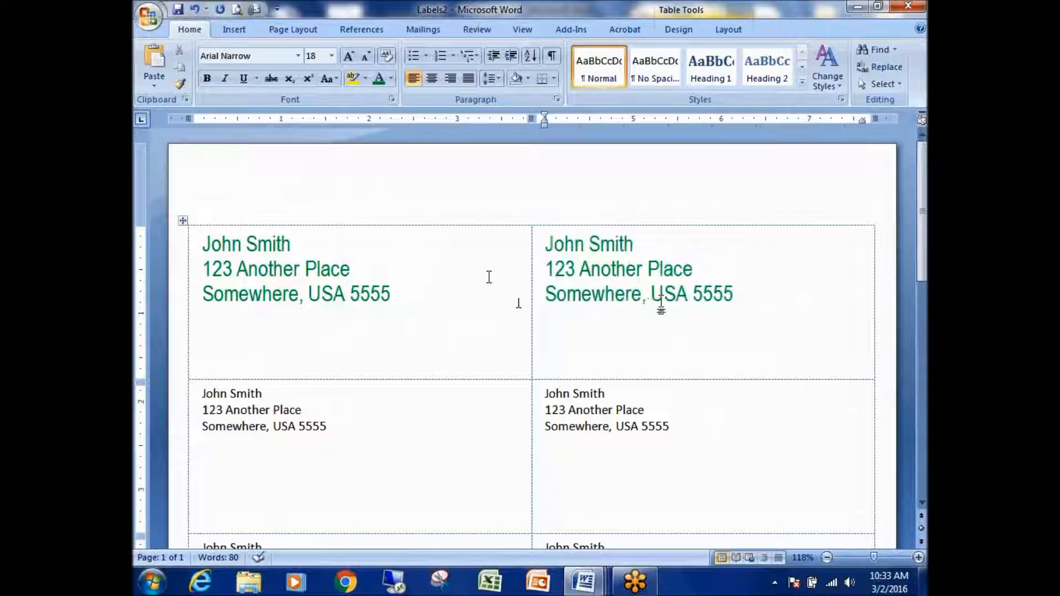
left_click(649, 270)
left_click(347, 291)
left_click(610, 271)
scroll(419, 321, "down", 3)
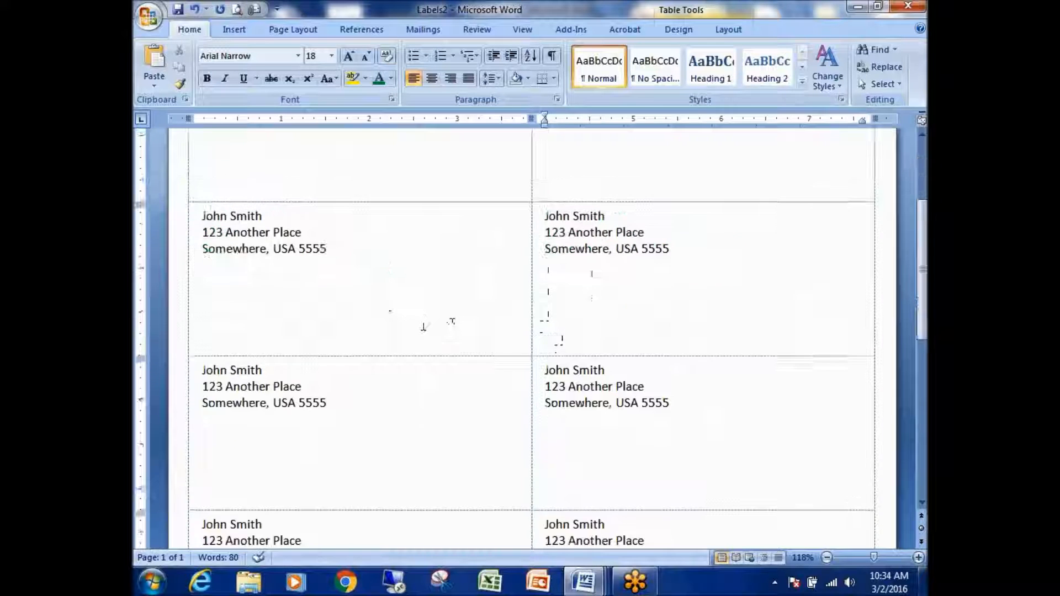
scroll(423, 327, "up", 3)
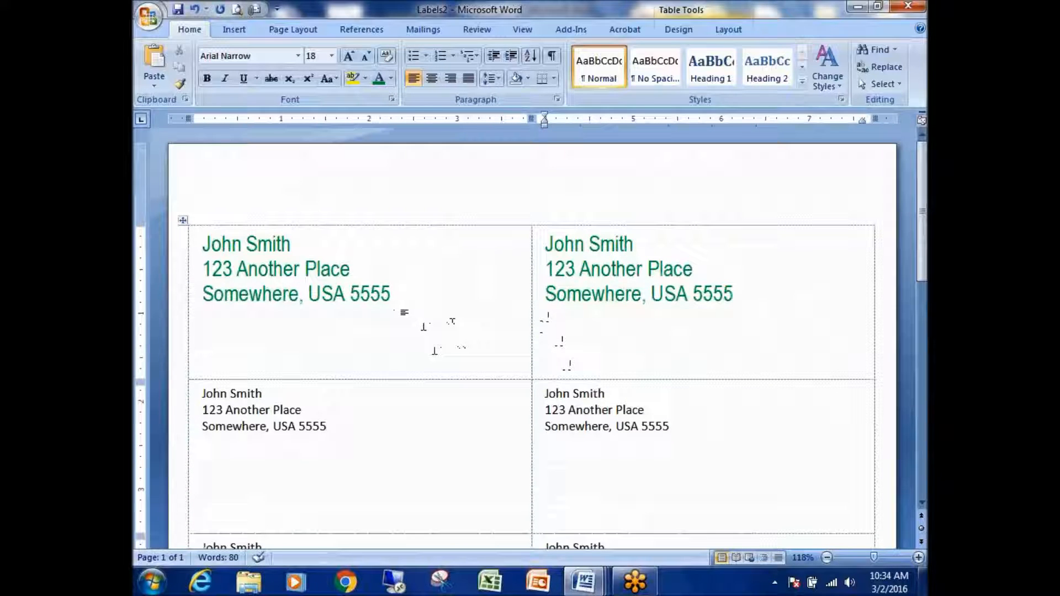
key("ctrl+a")
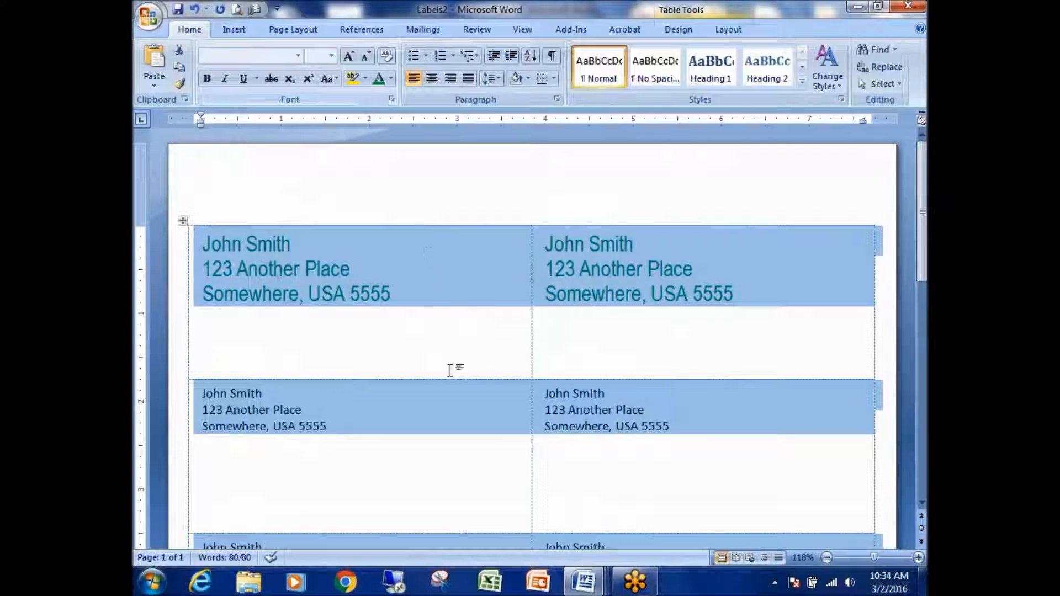
left_click(439, 353)
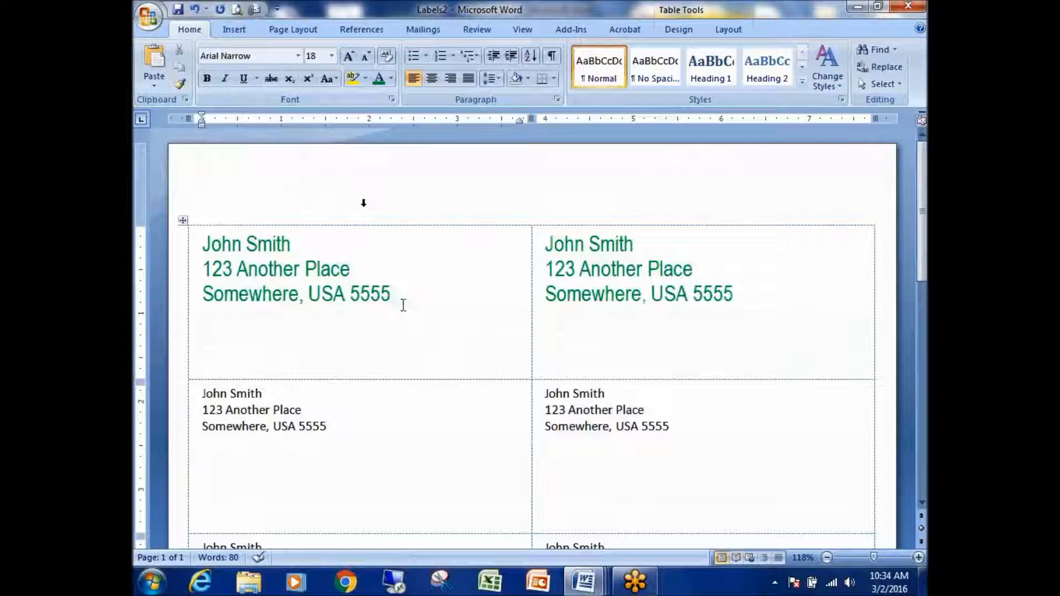
- Copy the formatting of the first label's last line with Format Painter kept active and apply it to the addresses in the second and third rows
key("shift+Home")
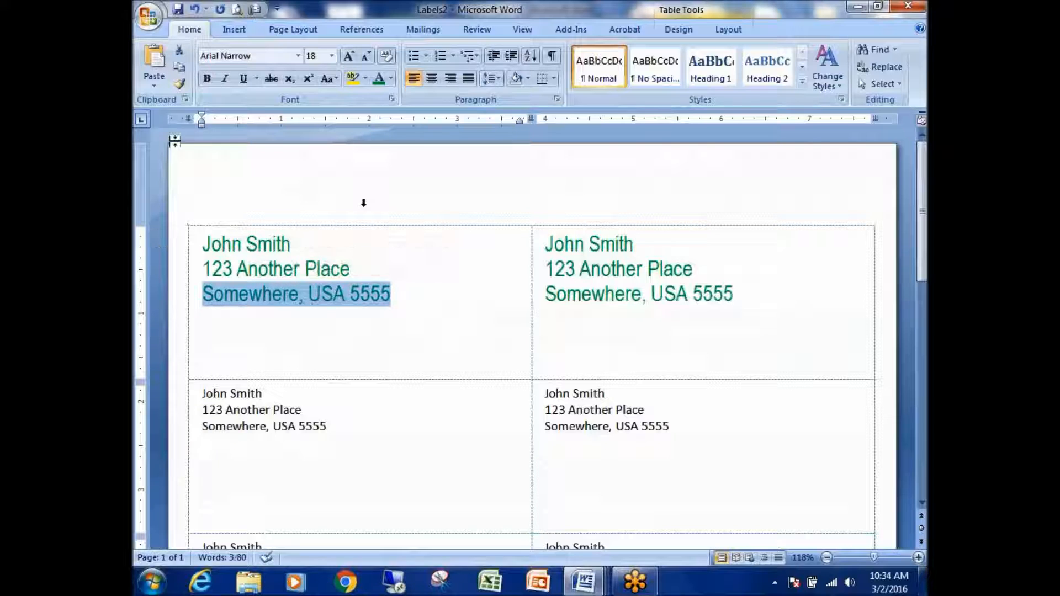
left_click(177, 86)
scroll(358, 246, "down", 3)
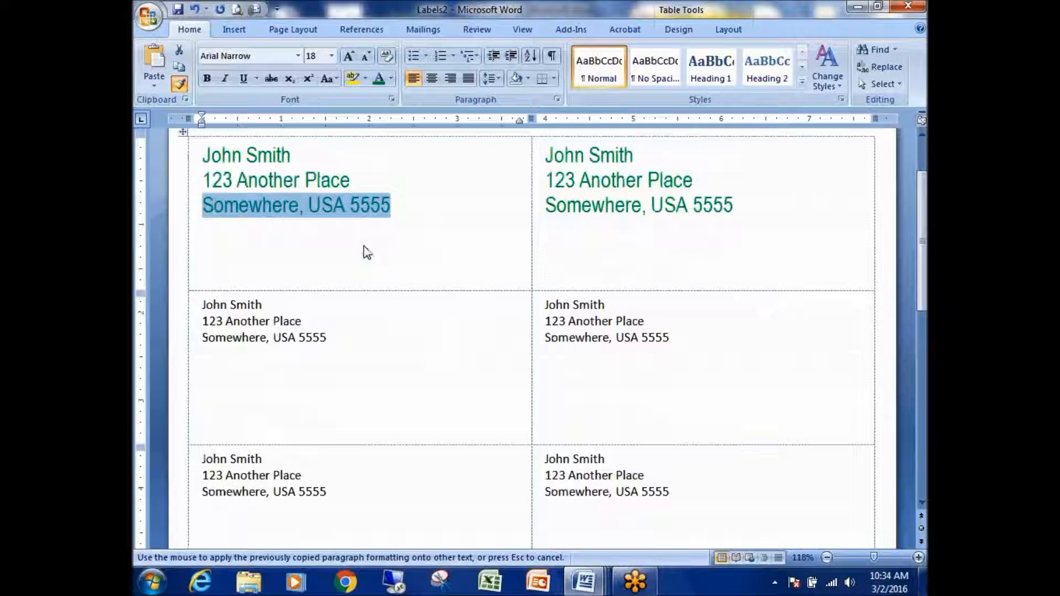
left_click_drag(334, 339, 200, 307)
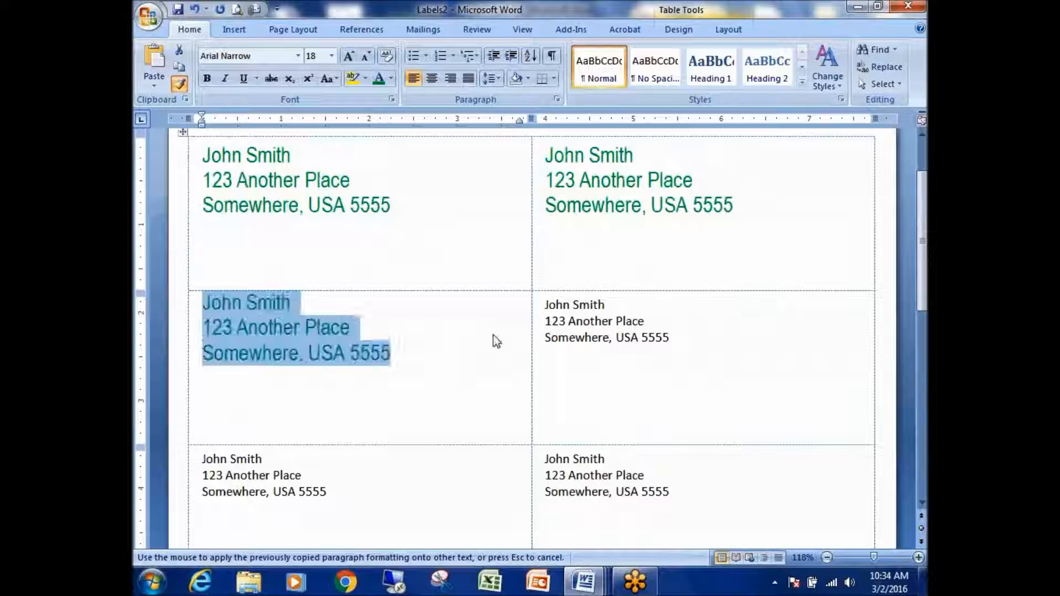
mouse_move(674, 338)
left_mouse_down()
mouse_move(546, 318)
mouse_move(553, 305)
left_mouse_up()
scroll(398, 423, "down", 3)
left_click_drag(331, 403, 210, 377)
mouse_move(668, 423)
left_mouse_down()
mouse_move(532, 390)
mouse_move(530, 375)
left_mouse_up()
- Apply the copied formatting to the addresses in the last two rows of labels and turn Format Painter off
scroll(392, 390, "down", 8)
mouse_move(392, 391)
left_mouse_down()
mouse_move(263, 315)
mouse_move(204, 298)
left_mouse_up()
scroll(391, 359, "down", 3)
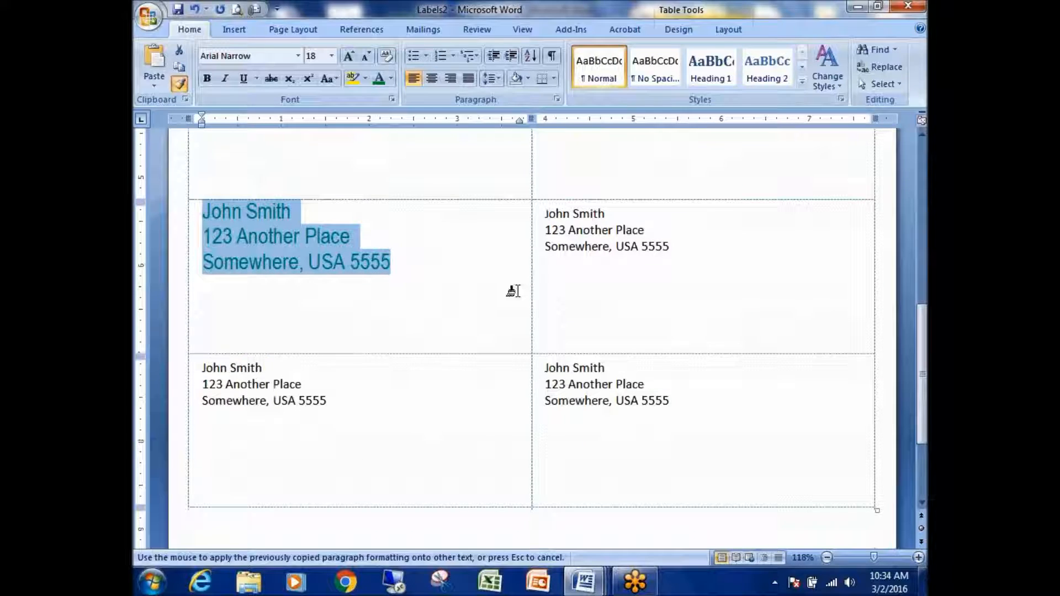
left_click_drag(535, 211, 610, 305)
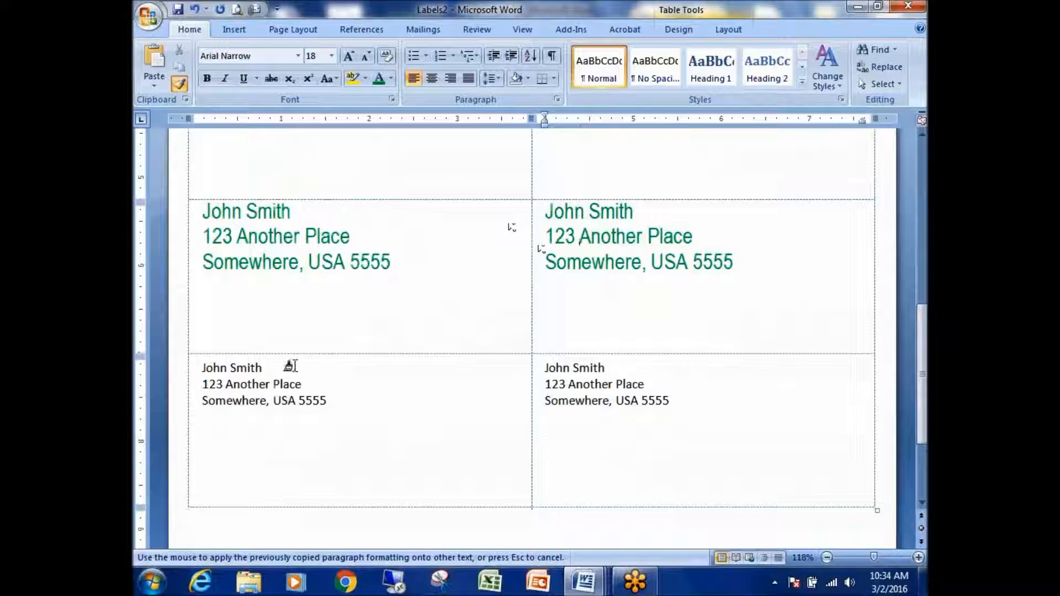
mouse_move(615, 419)
left_mouse_down()
mouse_move(620, 363)
mouse_move(223, 367)
left_mouse_up()
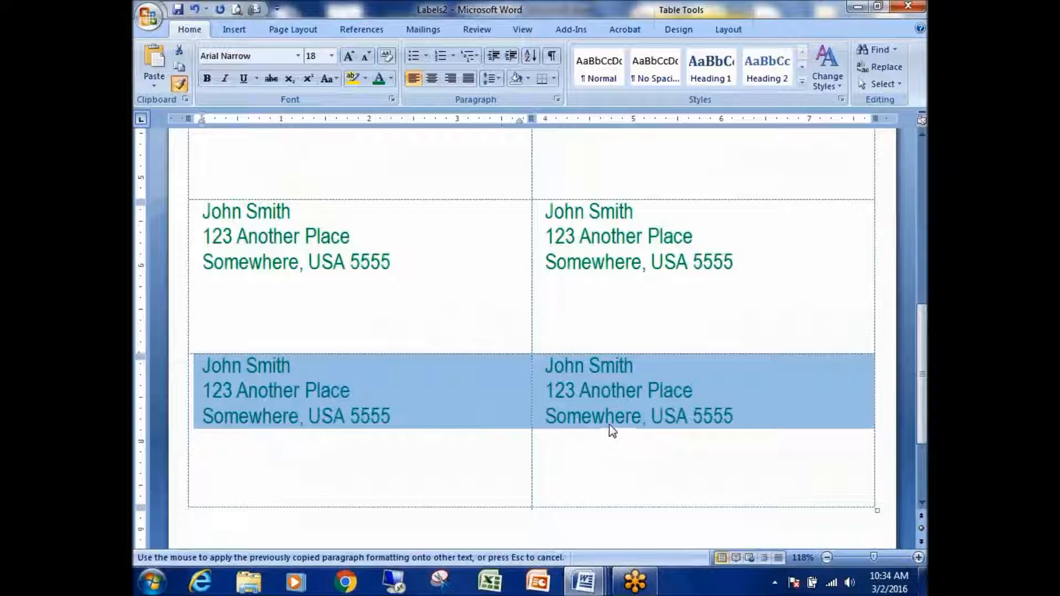
scroll(624, 425, "up", 8)
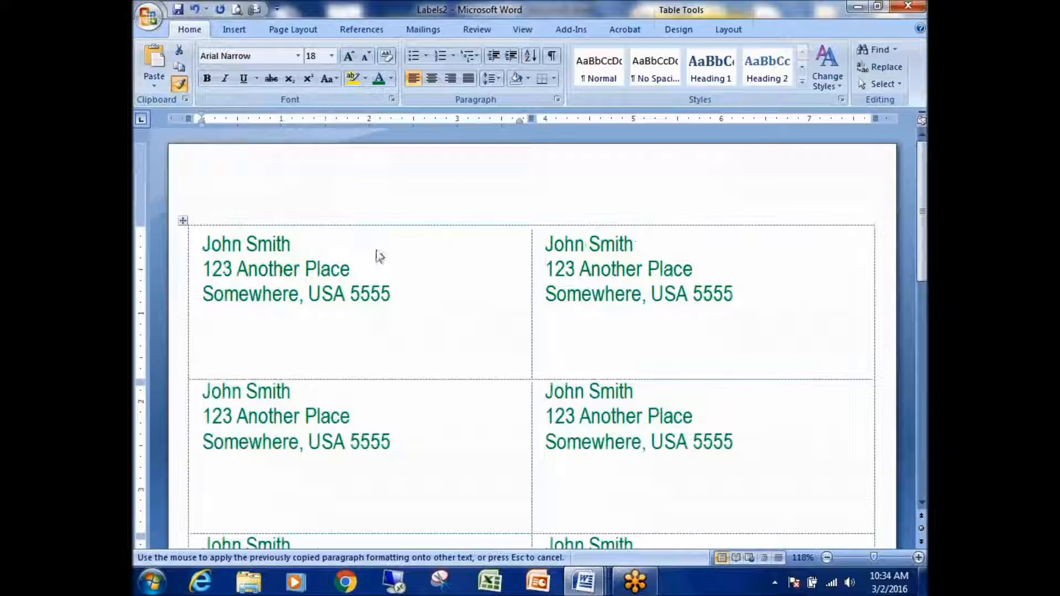
left_click(180, 85)
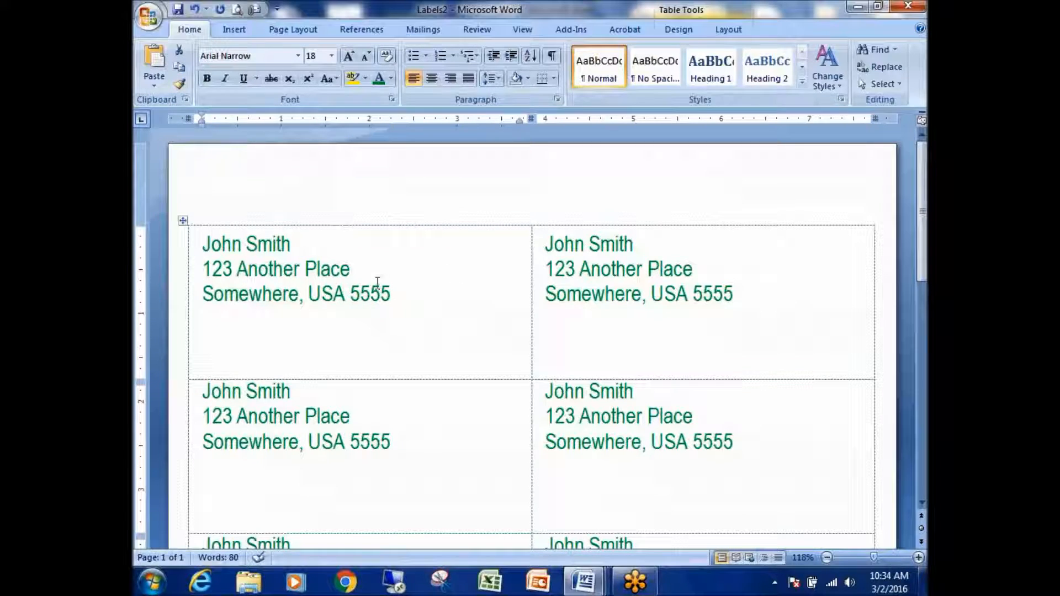
left_click(220, 269)
scroll(551, 329, "down", 3)
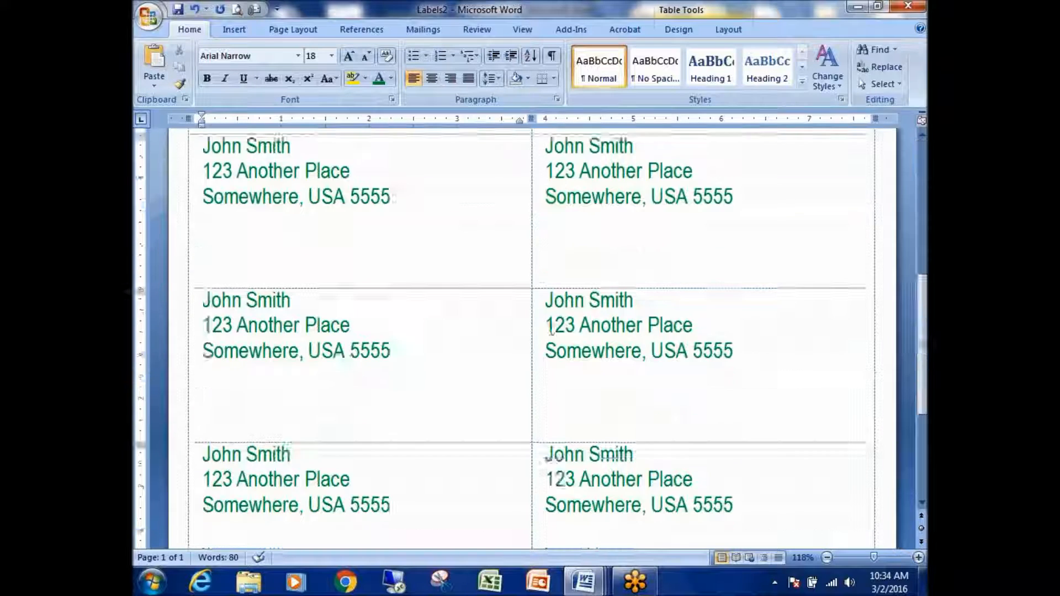
scroll(541, 318, "down", 6)
scroll(529, 302, "up", 5)
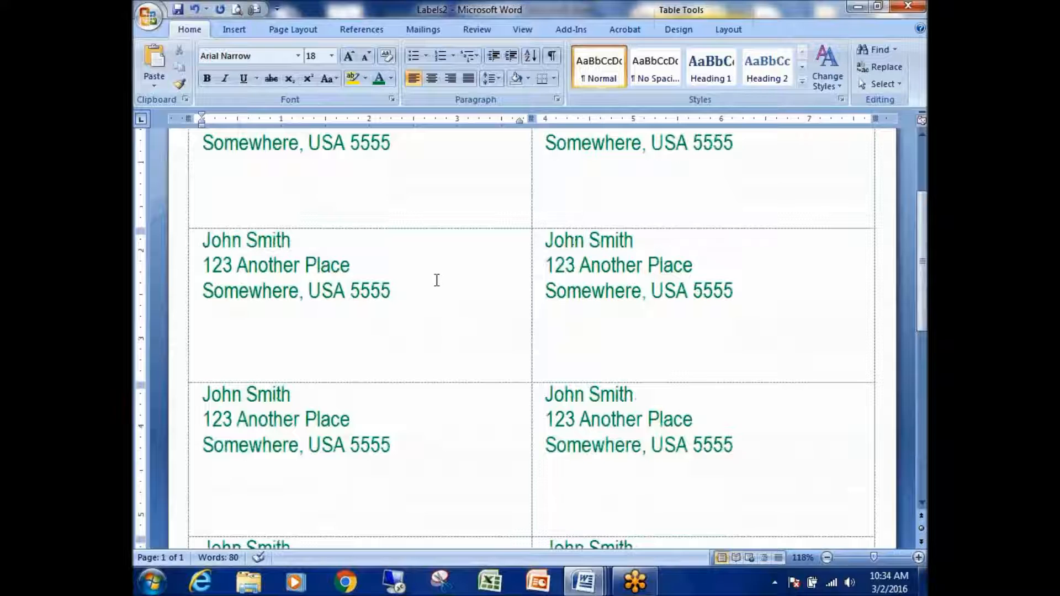
scroll(381, 254, "up", 4)
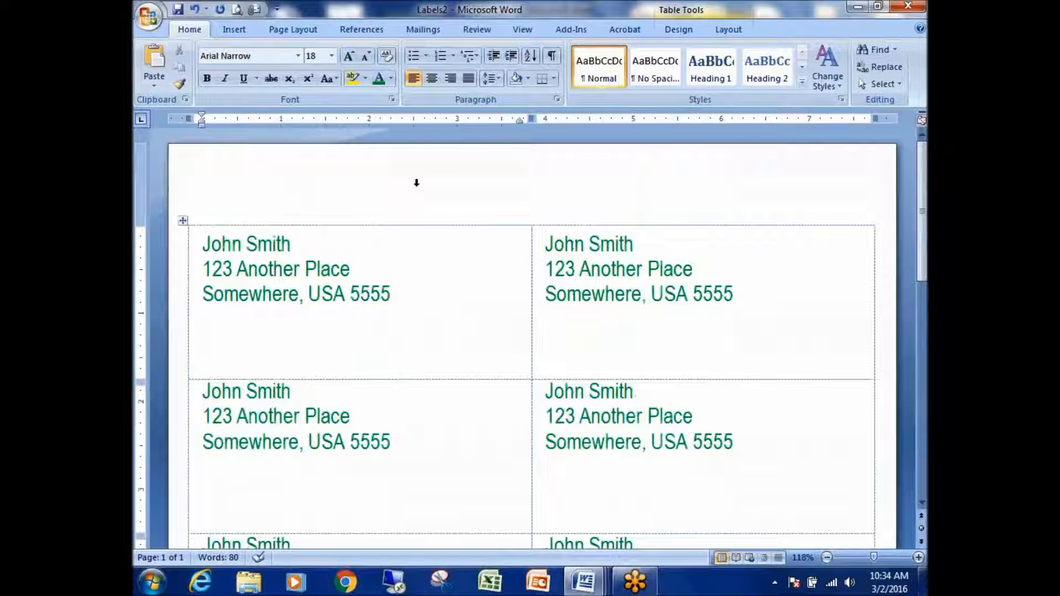
left_click(423, 29)
left_click(359, 268)
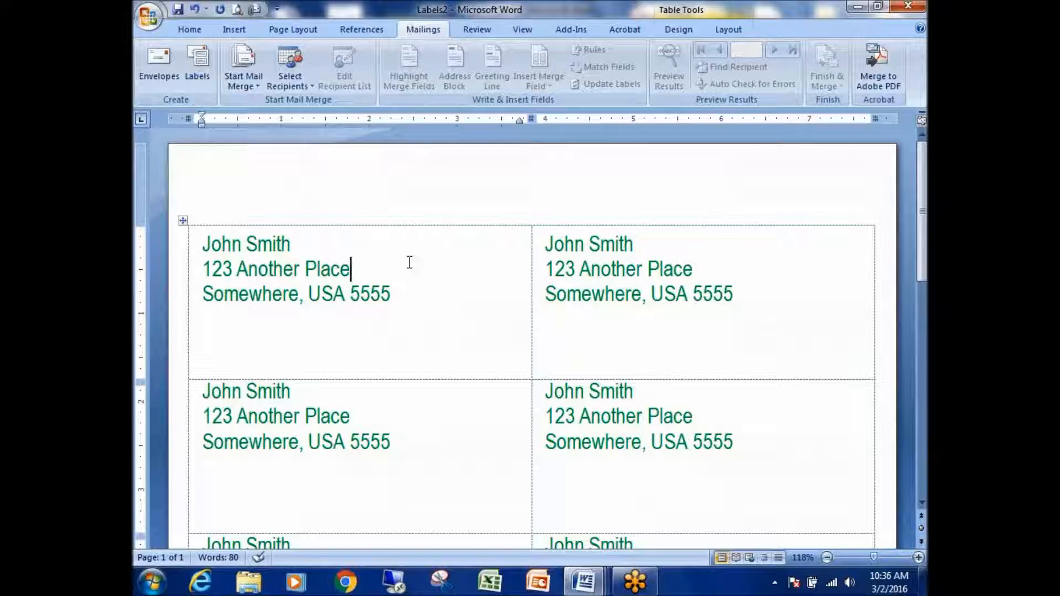
left_click(317, 220)
left_click(190, 29)
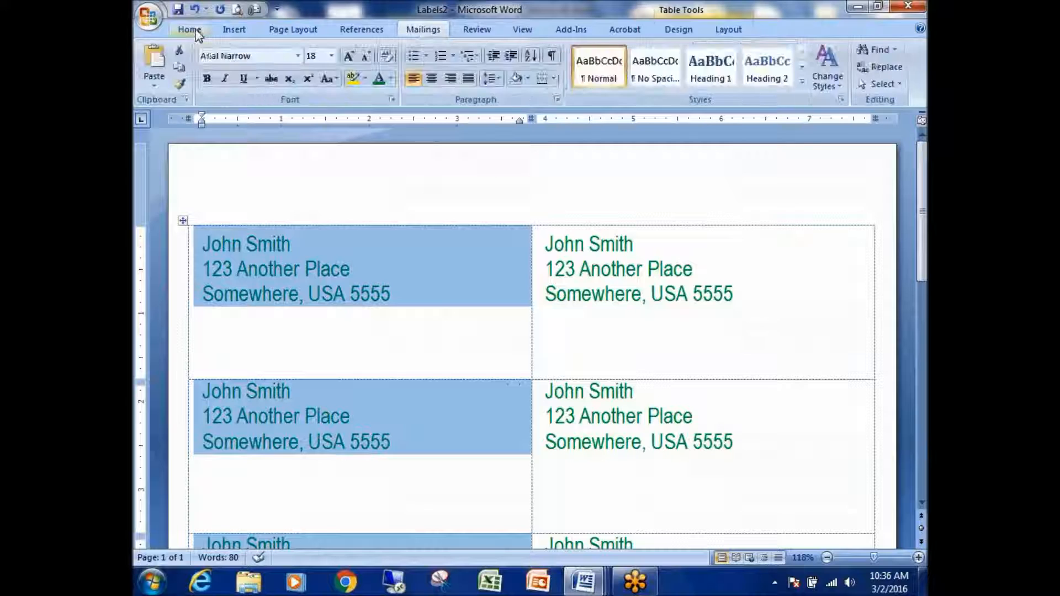
- Create a new blank document
left_click(148, 16)
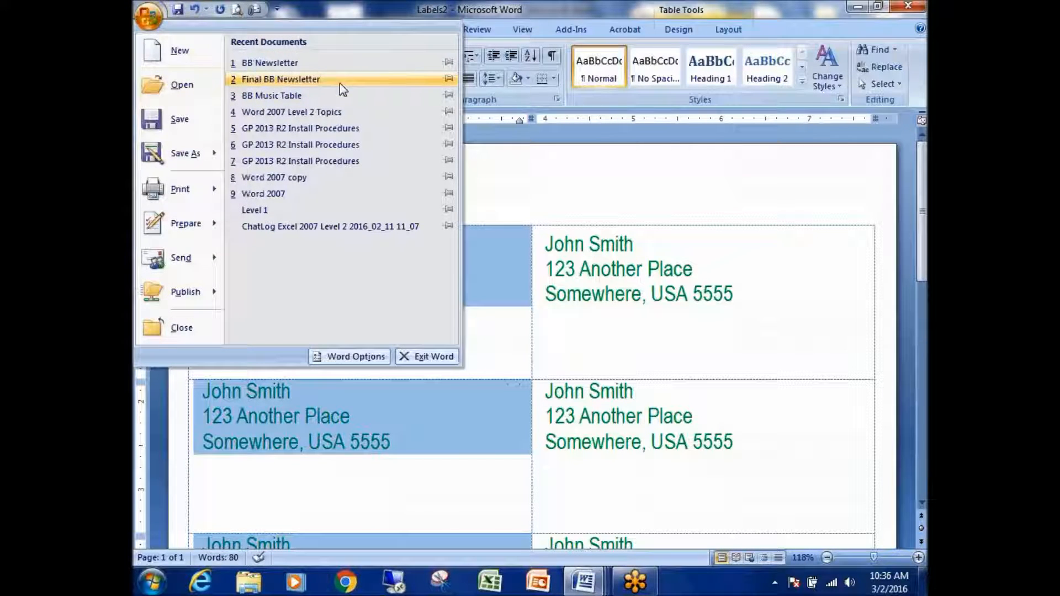
left_click(182, 55)
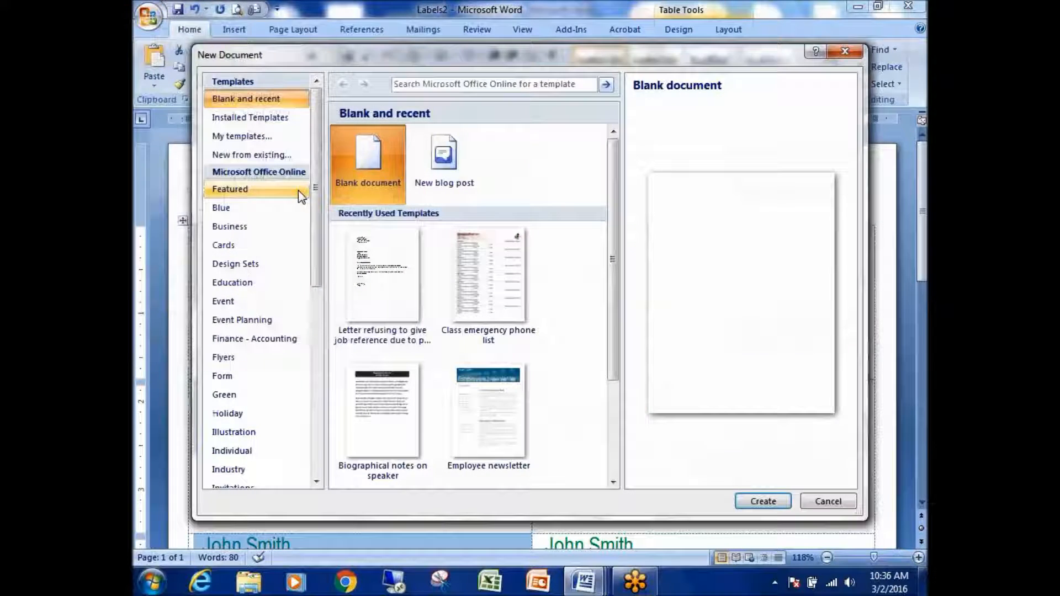
double_click(377, 171)
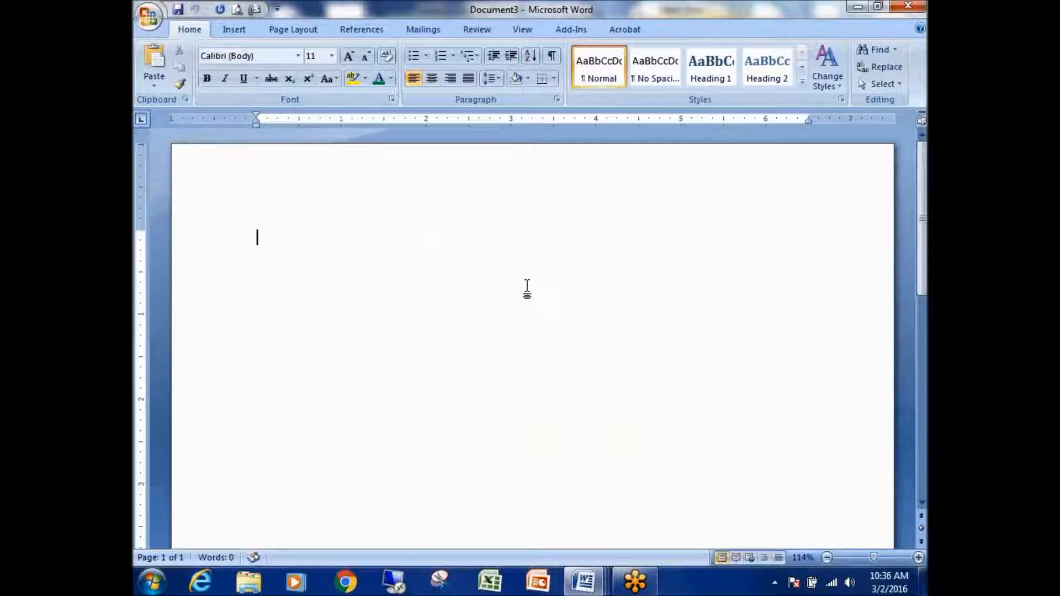
- Start a mail merge in the blank document with Letters as the document type
left_click(437, 35)
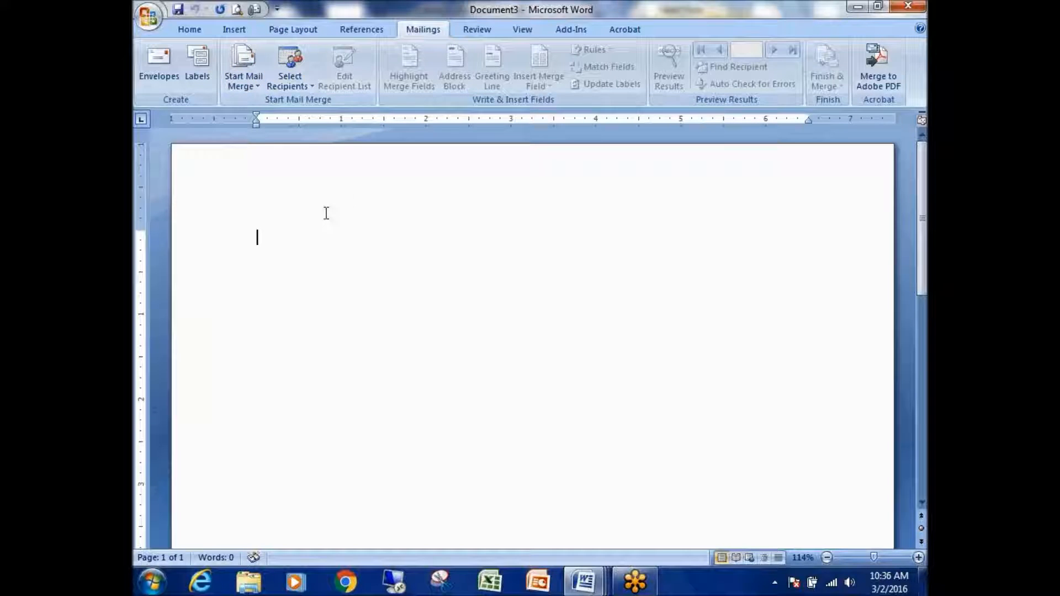
left_click(247, 66)
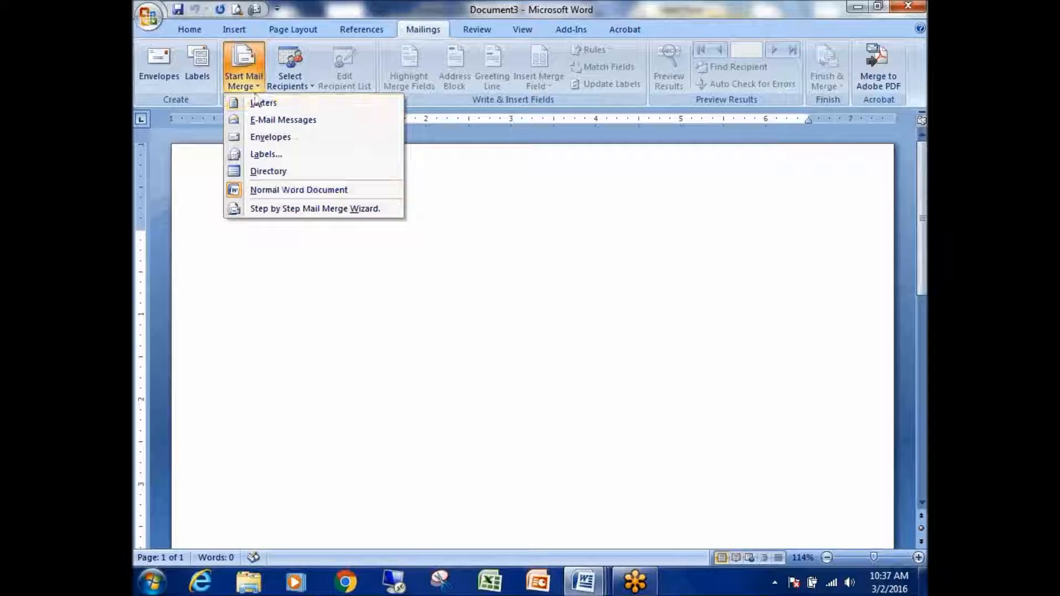
left_click(255, 63)
left_click(255, 63)
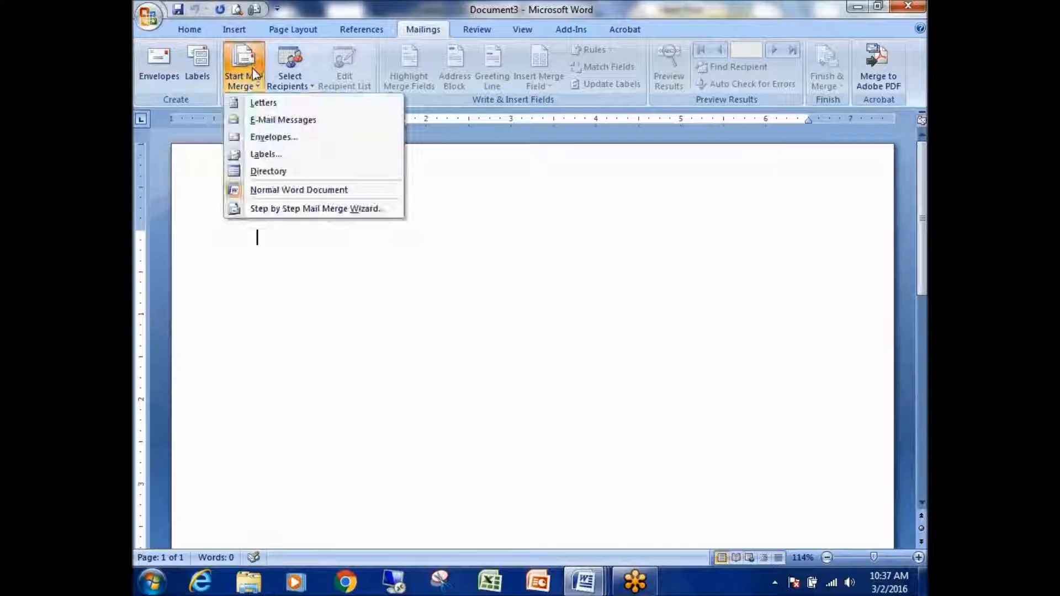
left_click(293, 104)
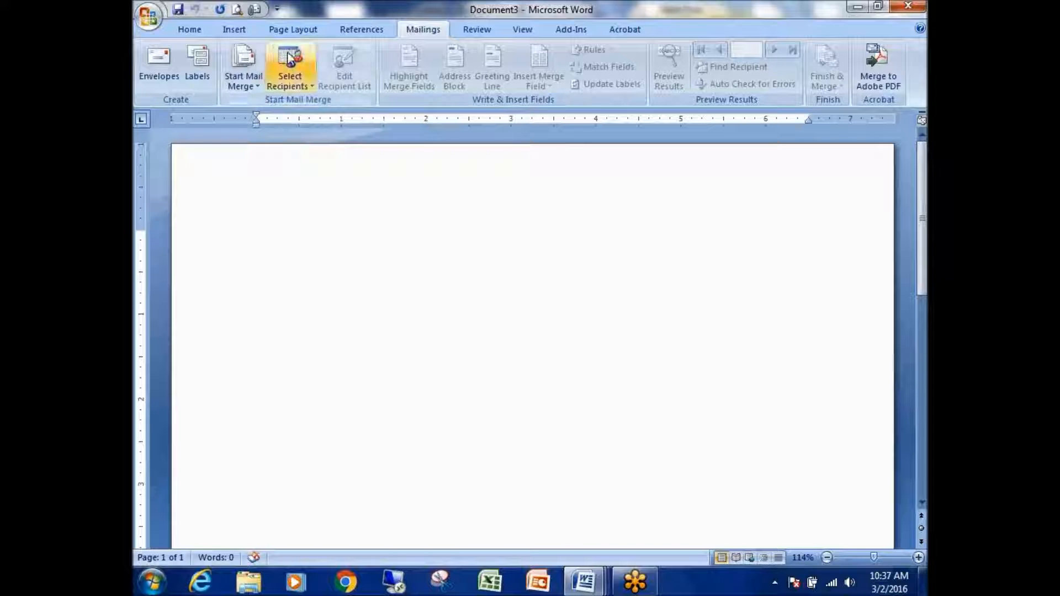
left_click(243, 71)
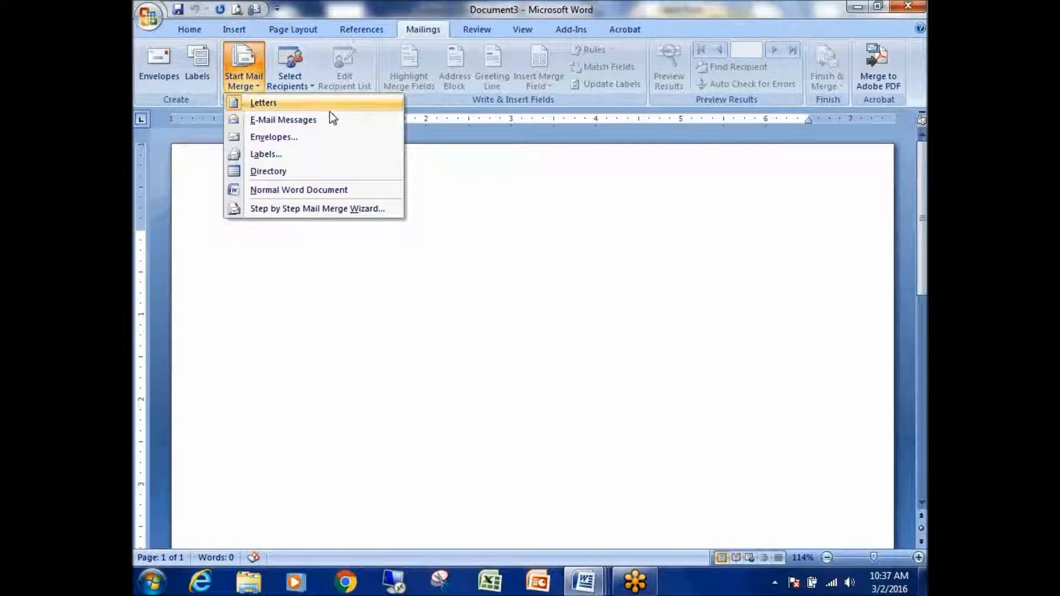
left_click(283, 103)
- Open the Step by Step Mail Merge Wizard and choose Directory as the document type
left_click(243, 77)
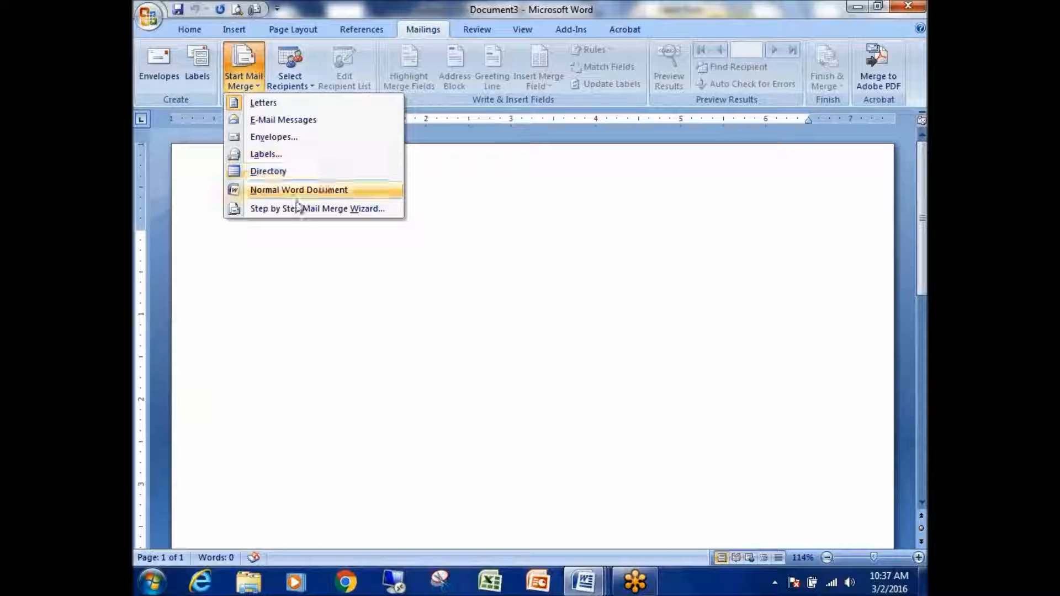
left_click(269, 210)
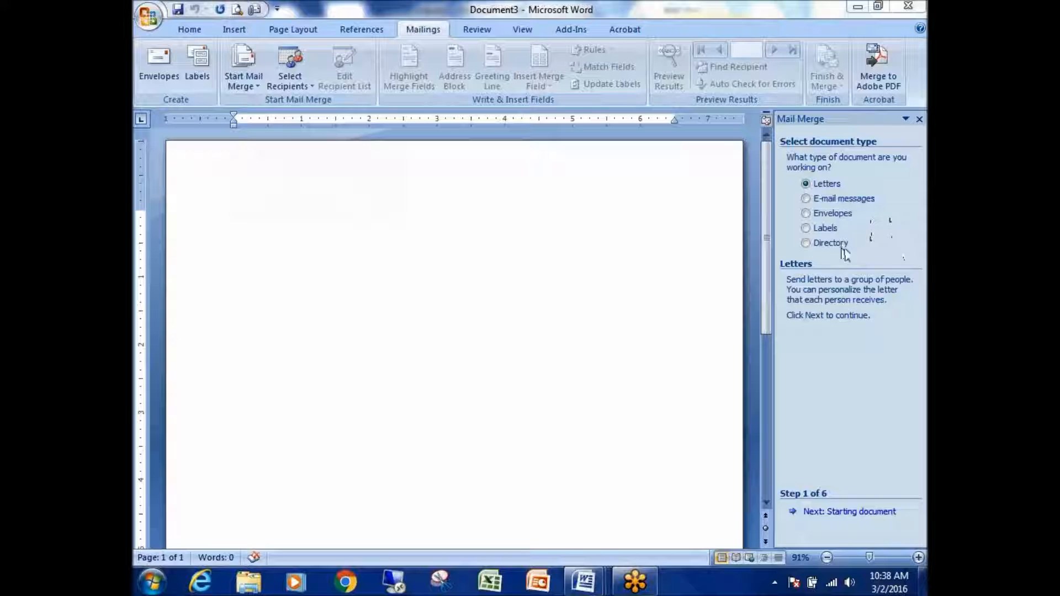
left_click(818, 245)
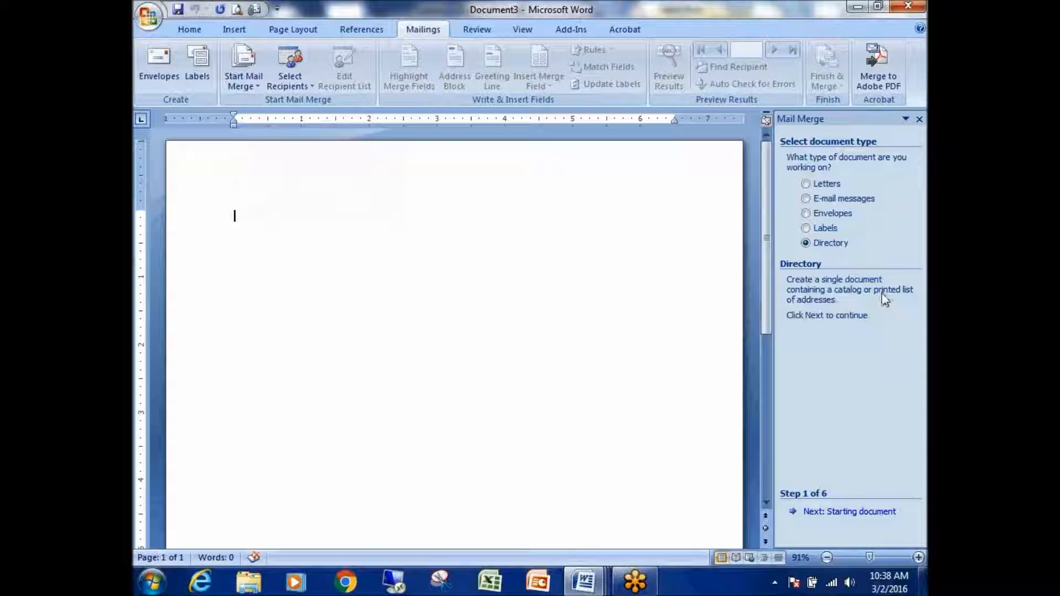
- Set the mail merge document type to Letters and continue to the starting document choice
left_click(807, 229)
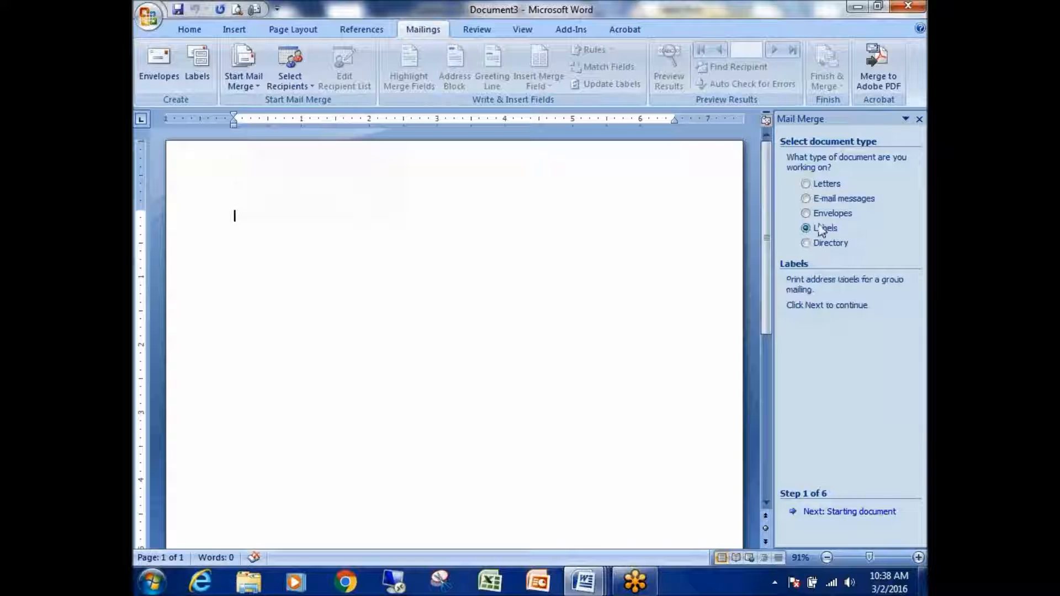
left_click(806, 214)
left_click(807, 200)
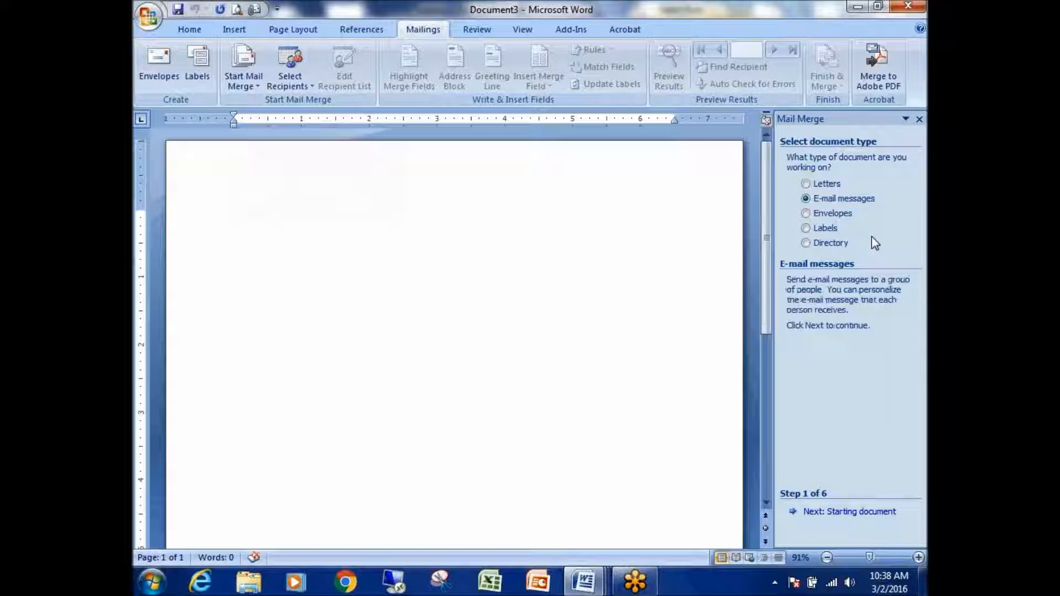
left_click(806, 184)
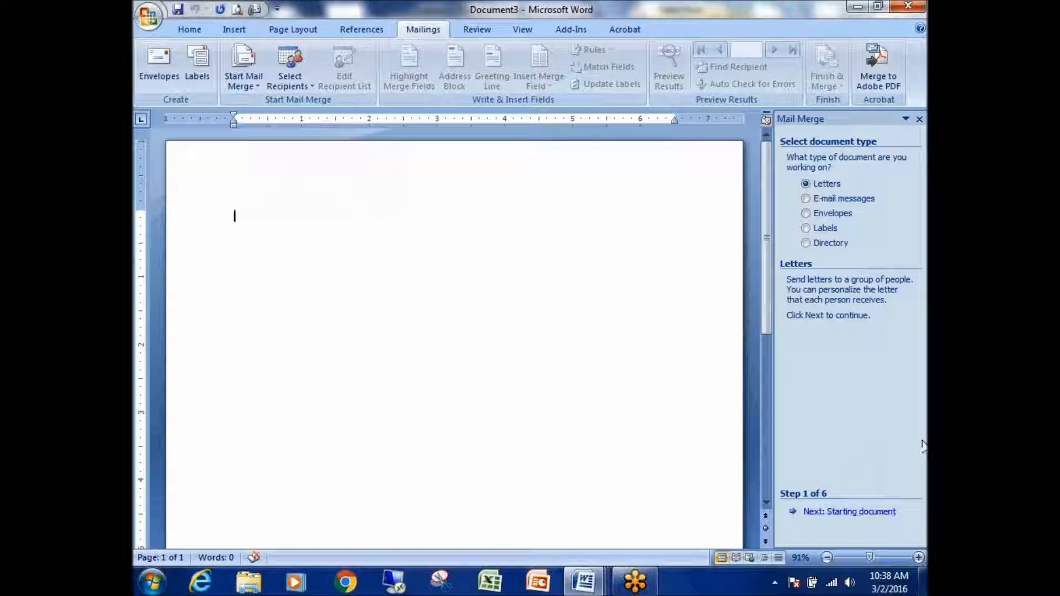
left_click(856, 513)
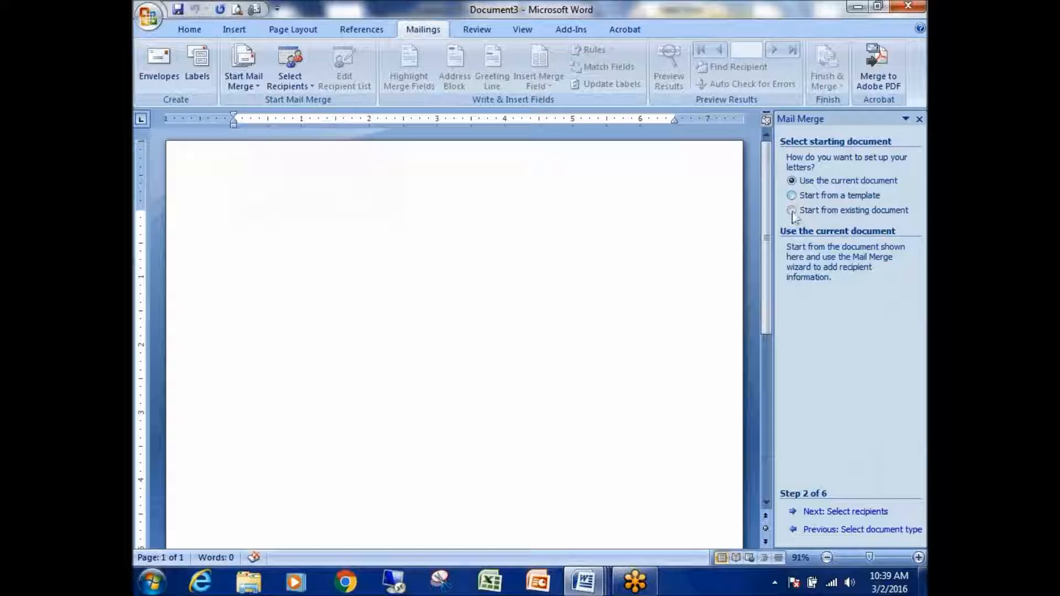
- Keep the current document as the starting document for the letters and continue to recipient selection
left_click(752, 53)
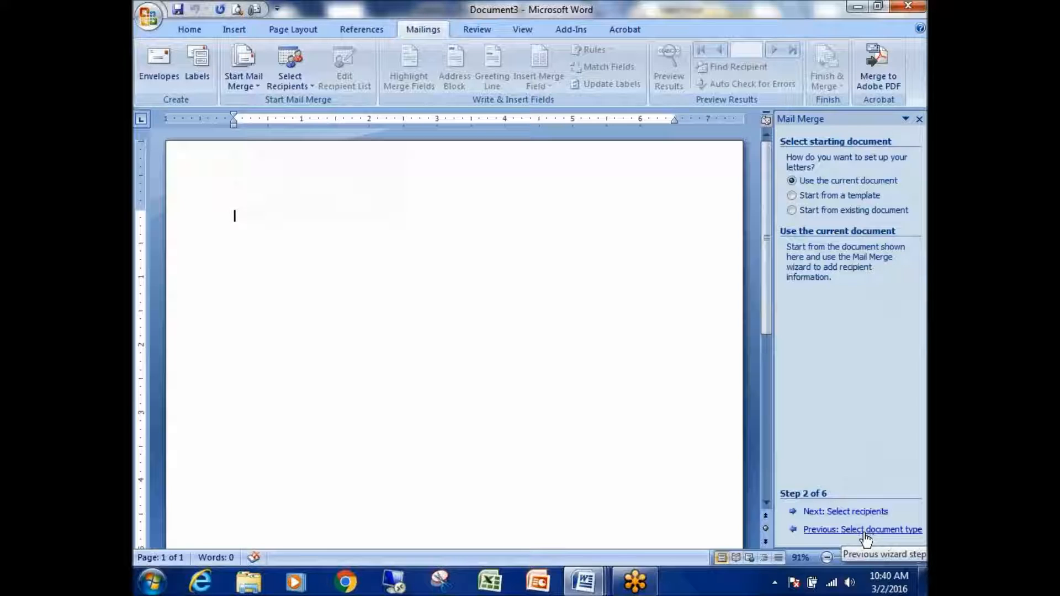
left_click(848, 530)
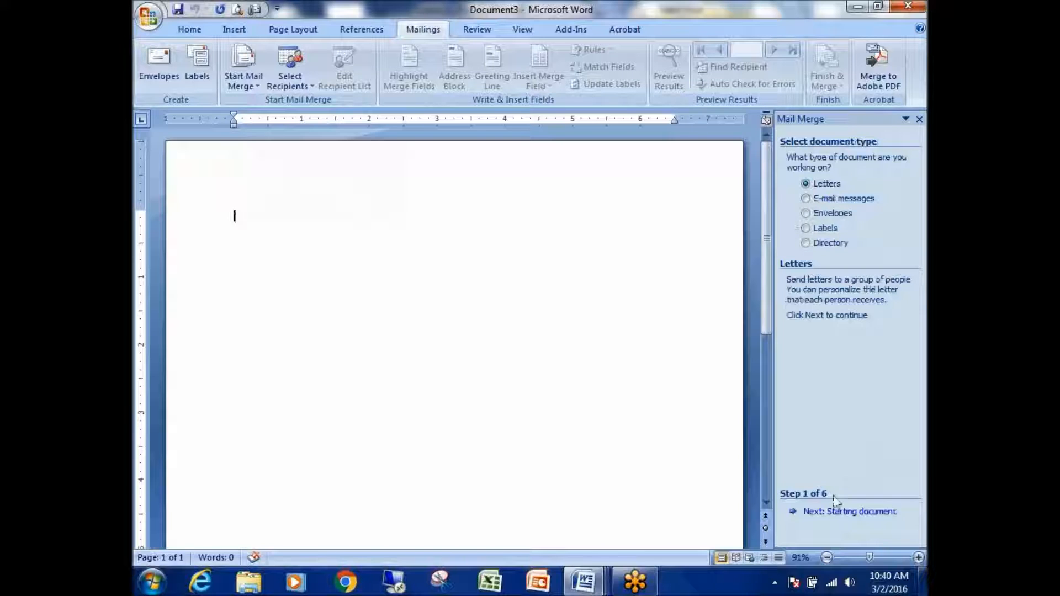
left_click(845, 512)
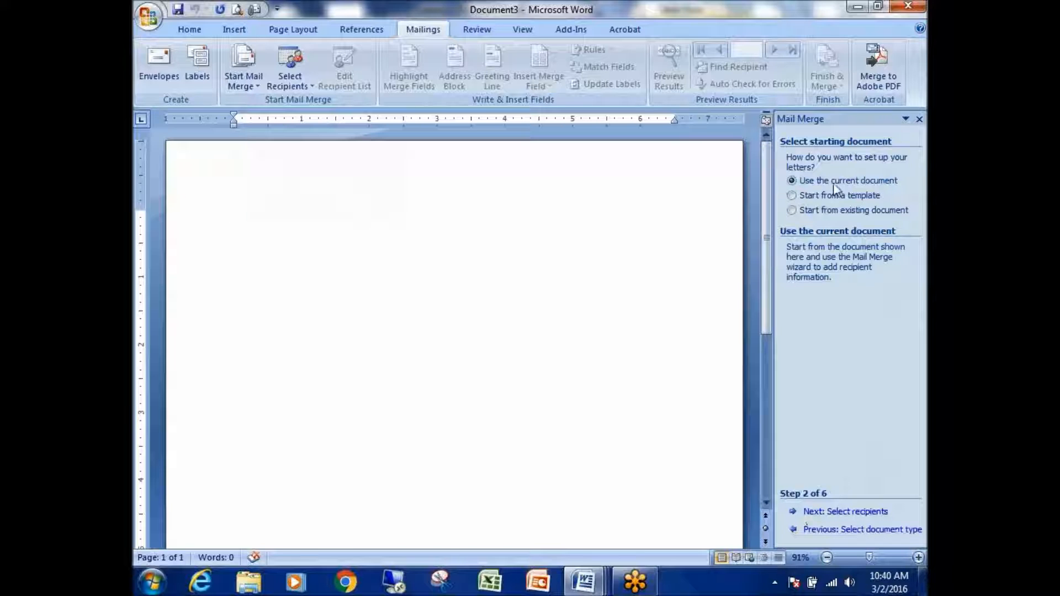
left_click(843, 514)
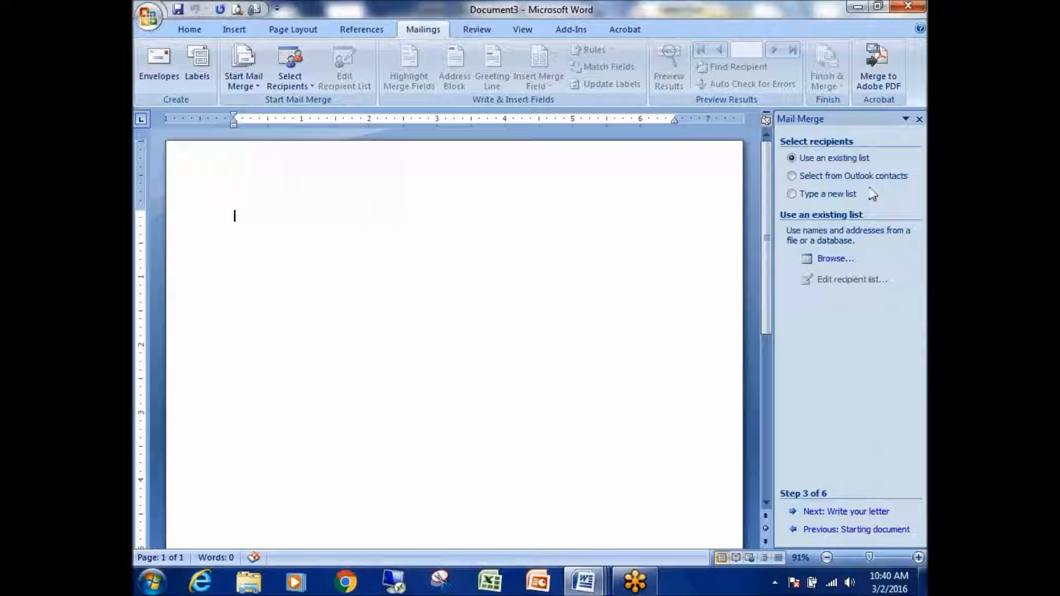
- Look at the recipient source options for typing a new list and for selecting from Outlook contacts
left_click(803, 194)
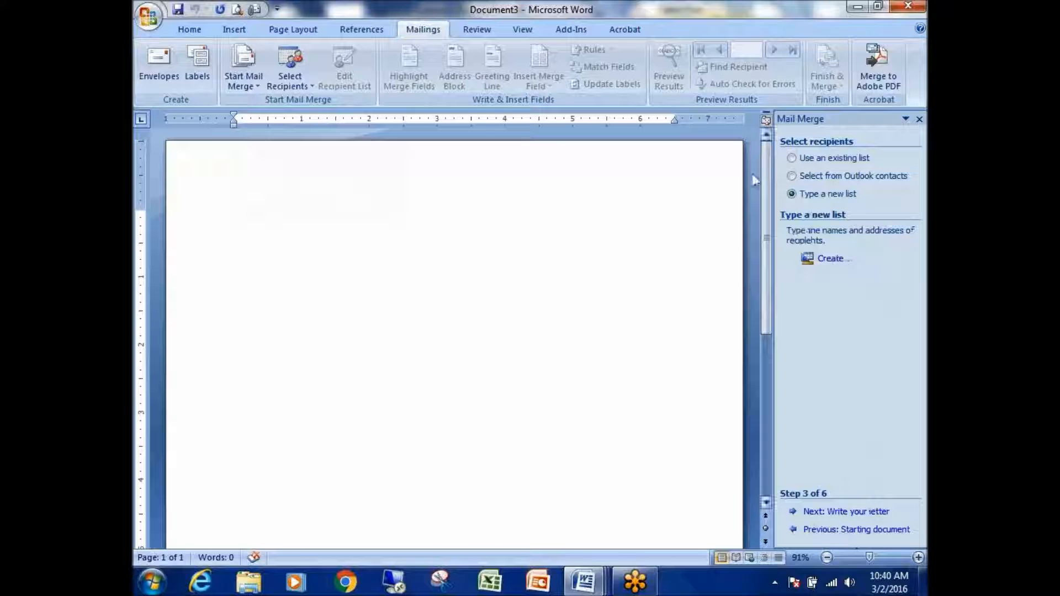
mouse_move(781, 184)
left_mouse_down()
mouse_move(804, 208)
mouse_move(793, 209)
mouse_move(905, 278)
mouse_move(916, 231)
left_mouse_up()
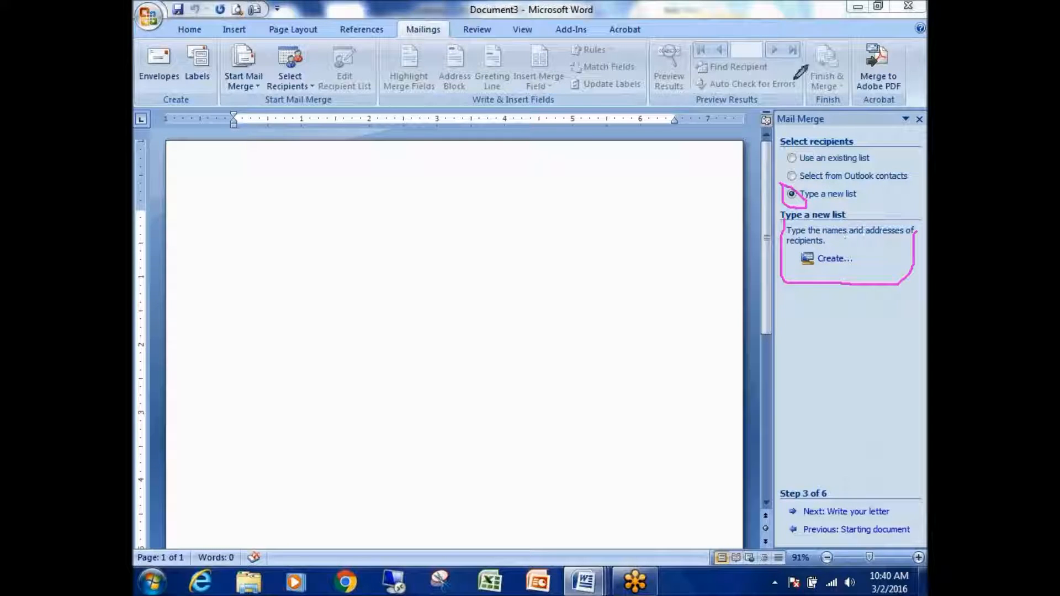
right_click(781, 65)
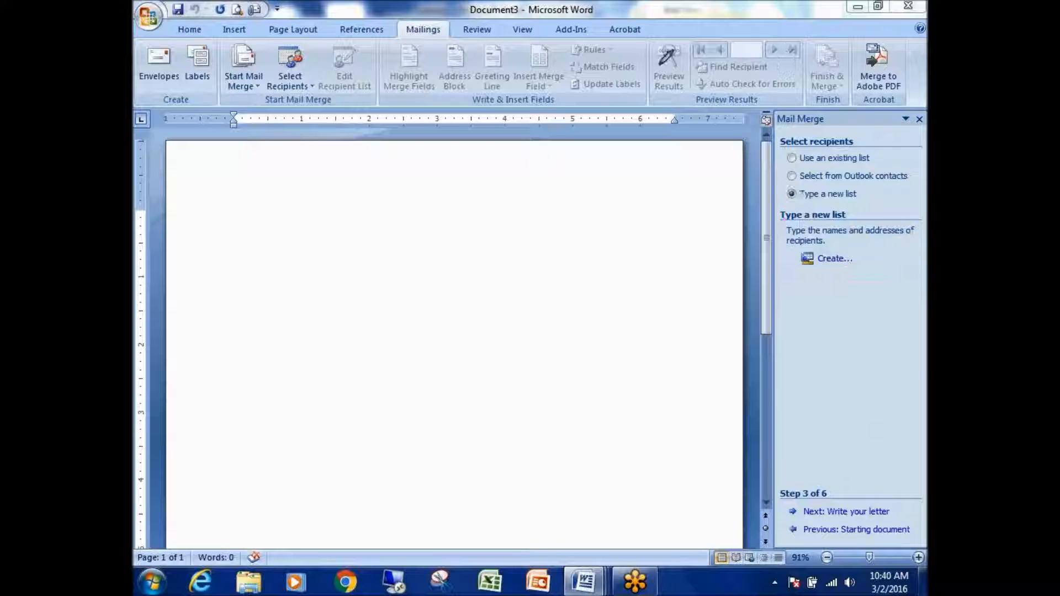
left_click(793, 177)
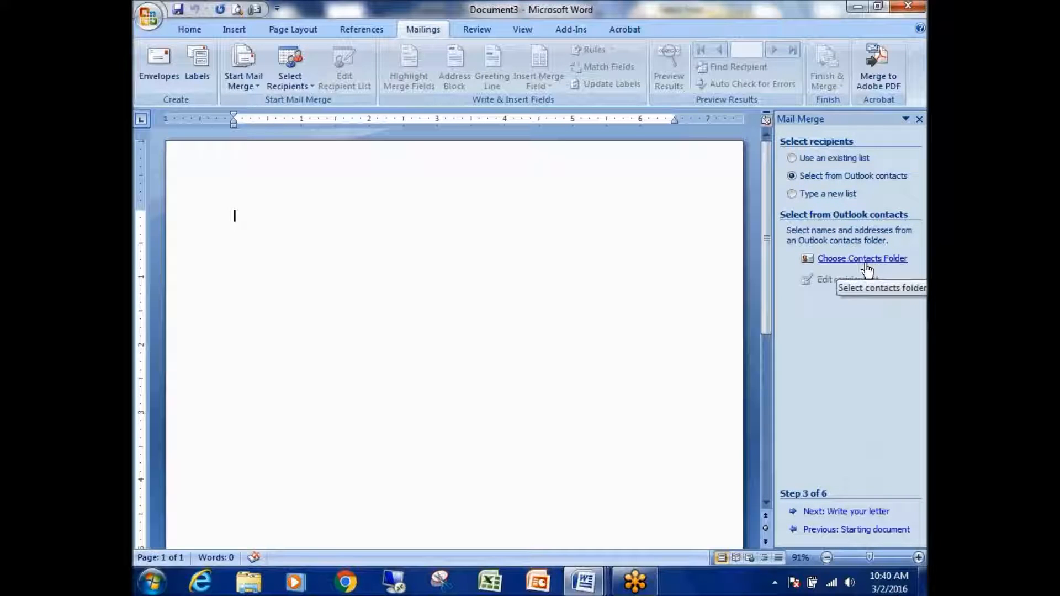
- Choose to use an existing recipient list and open the Mailing List Excel workbook from the Desktop
left_click(792, 158)
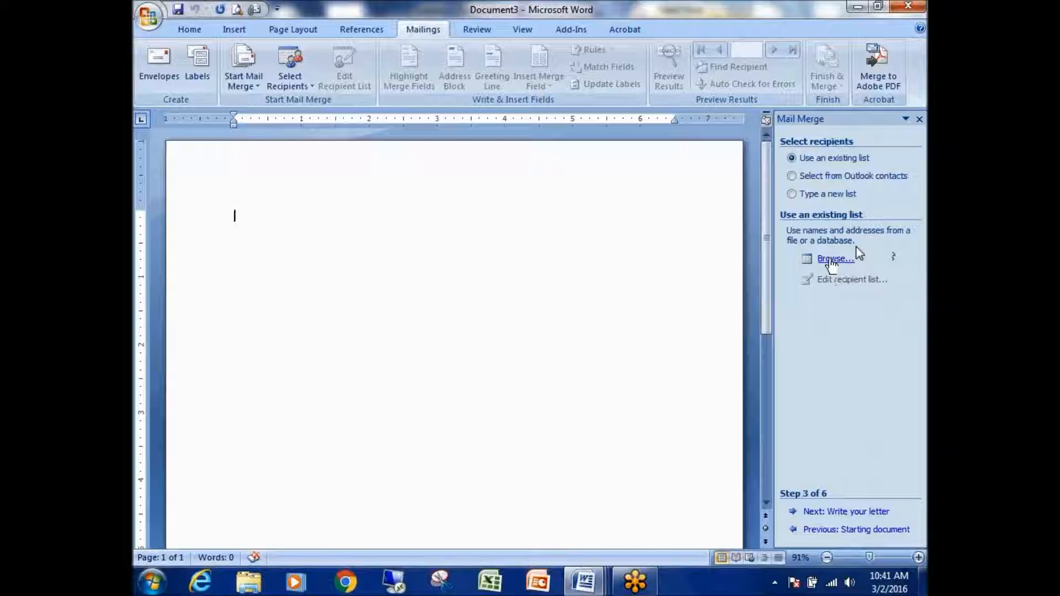
left_click(831, 264)
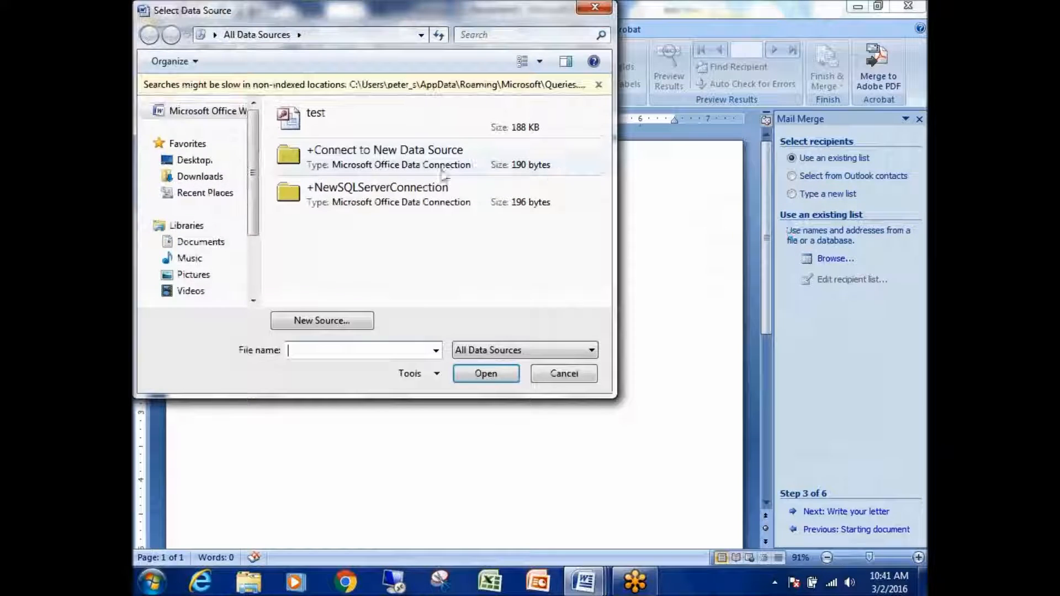
left_click(197, 160)
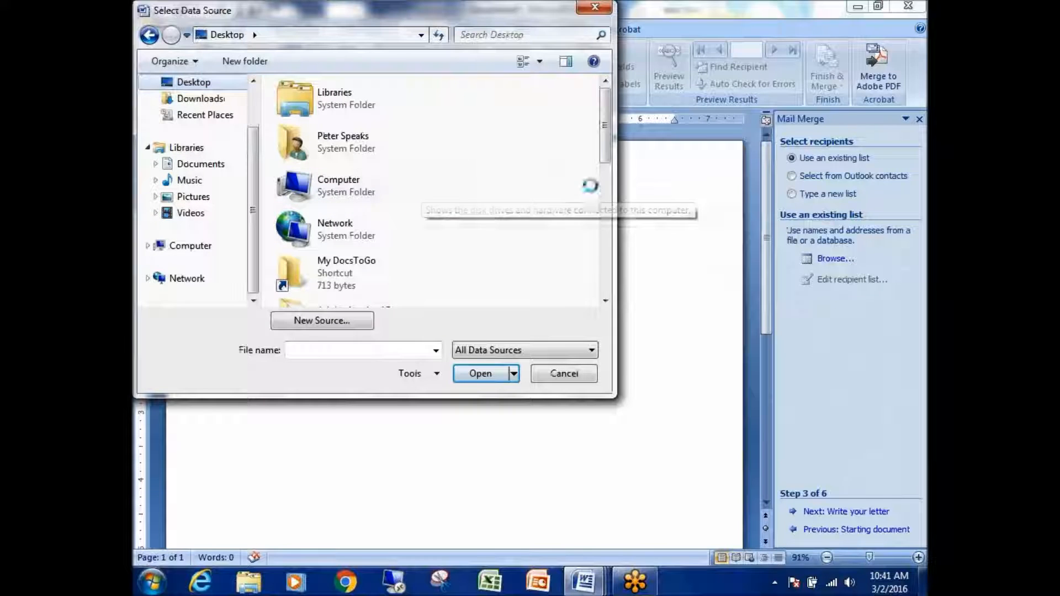
left_click_drag(607, 142, 608, 272)
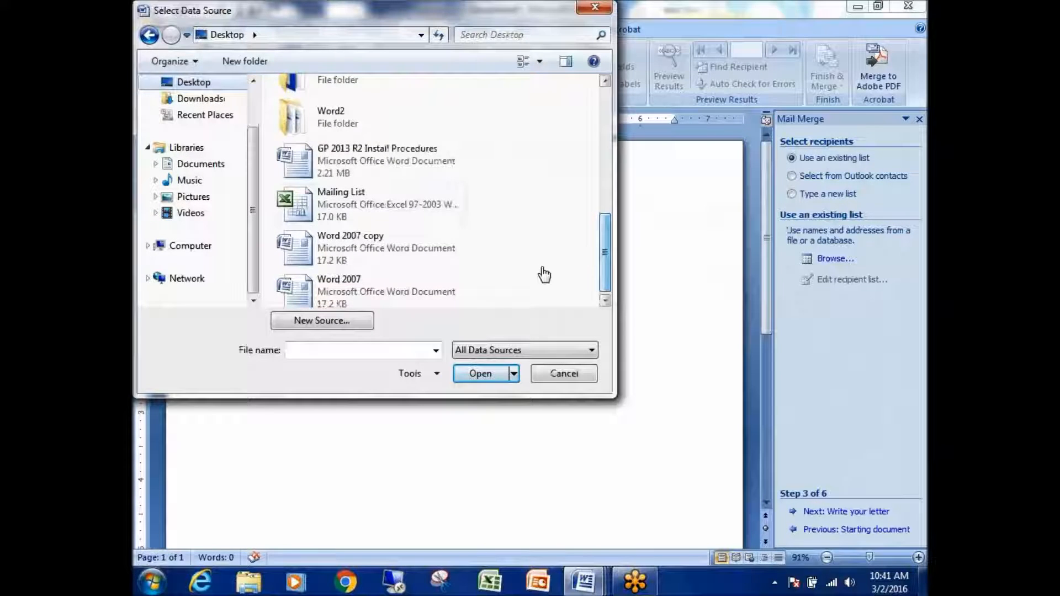
double_click(308, 208)
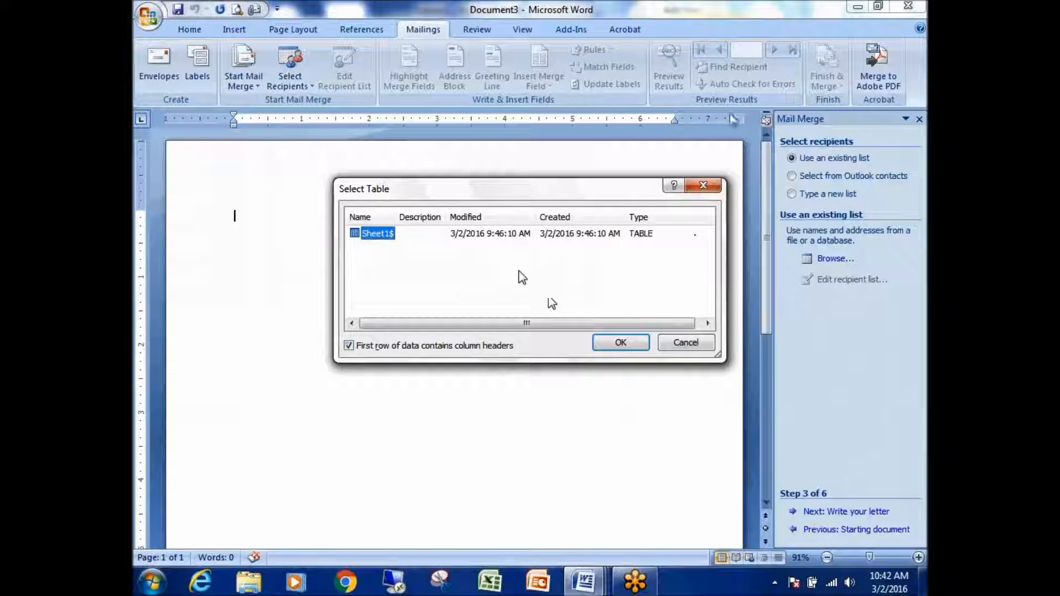
- Use the Sheet1$ table as the recipient data, with its first row as column headers
mouse_move(355, 312)
left_mouse_down()
mouse_move(463, 360)
mouse_move(387, 298)
mouse_move(345, 323)
left_mouse_up()
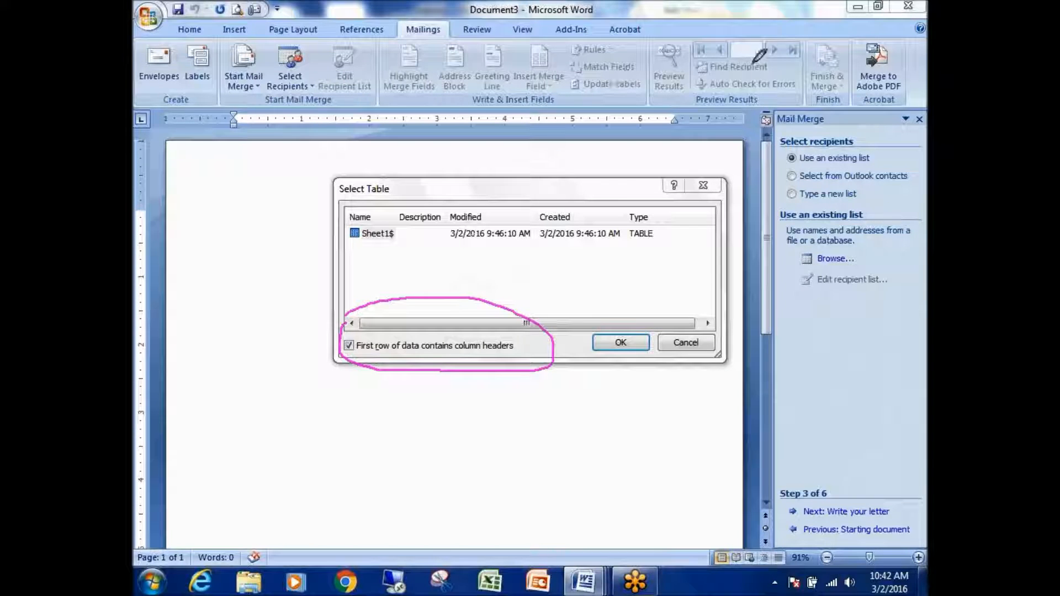
left_click(781, 49)
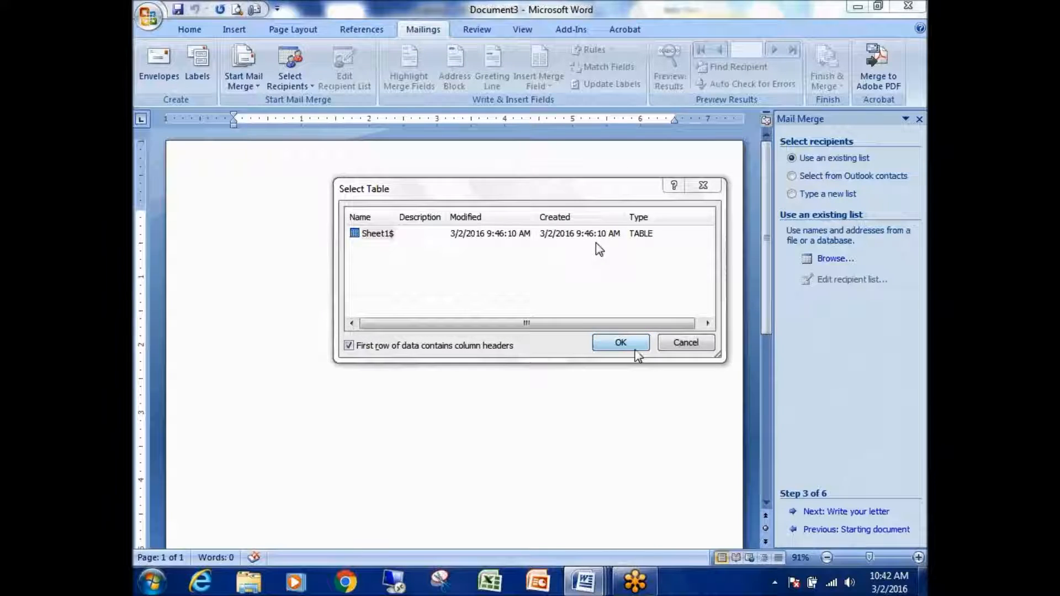
left_click(620, 342)
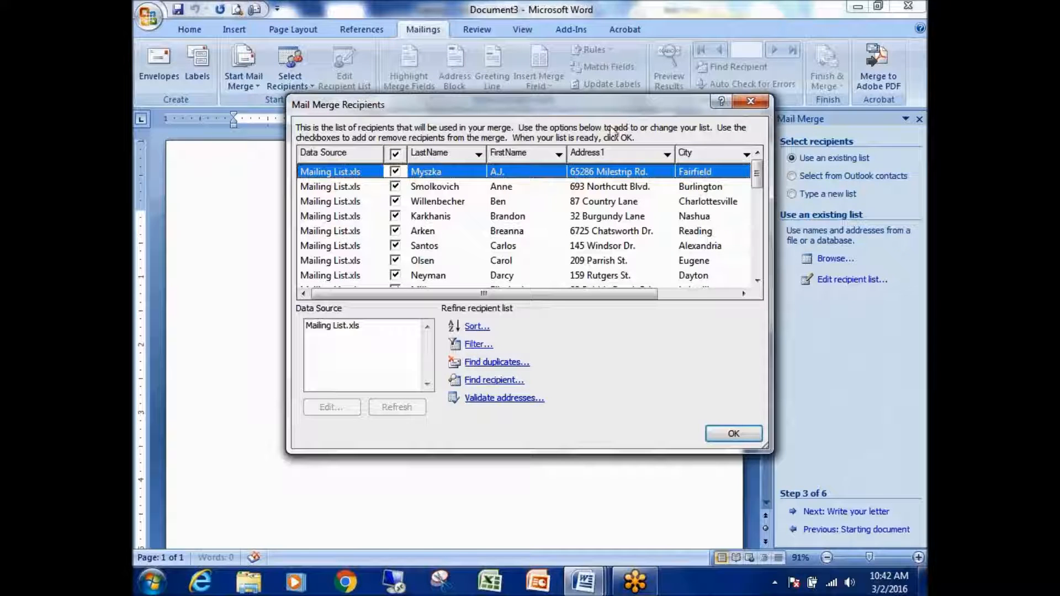
- Examine the merge recipients' rows and columns and the options for refining the list
left_click_drag(605, 105, 538, 109)
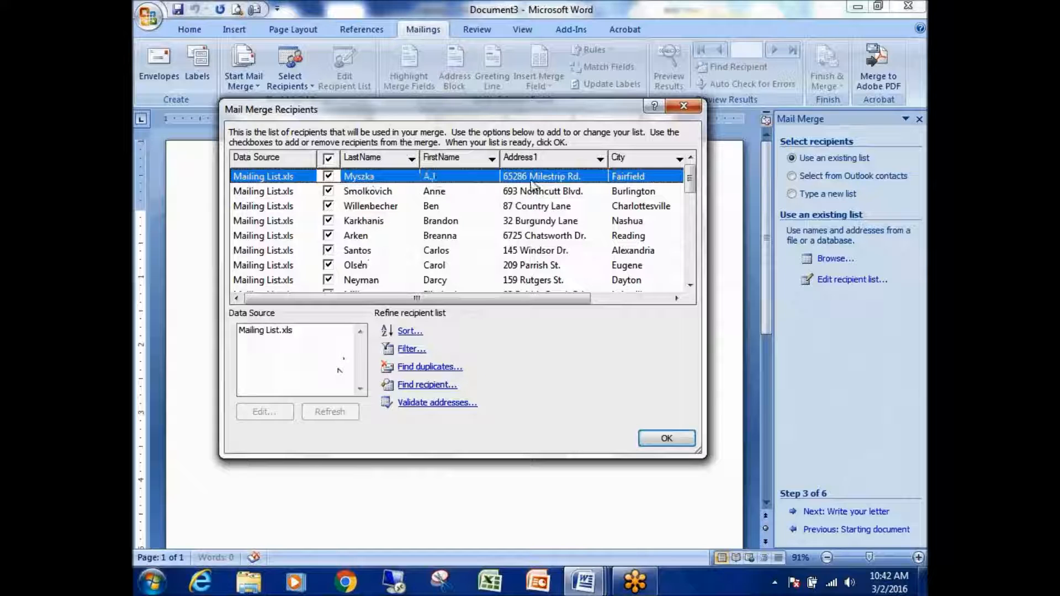
left_click(646, 299)
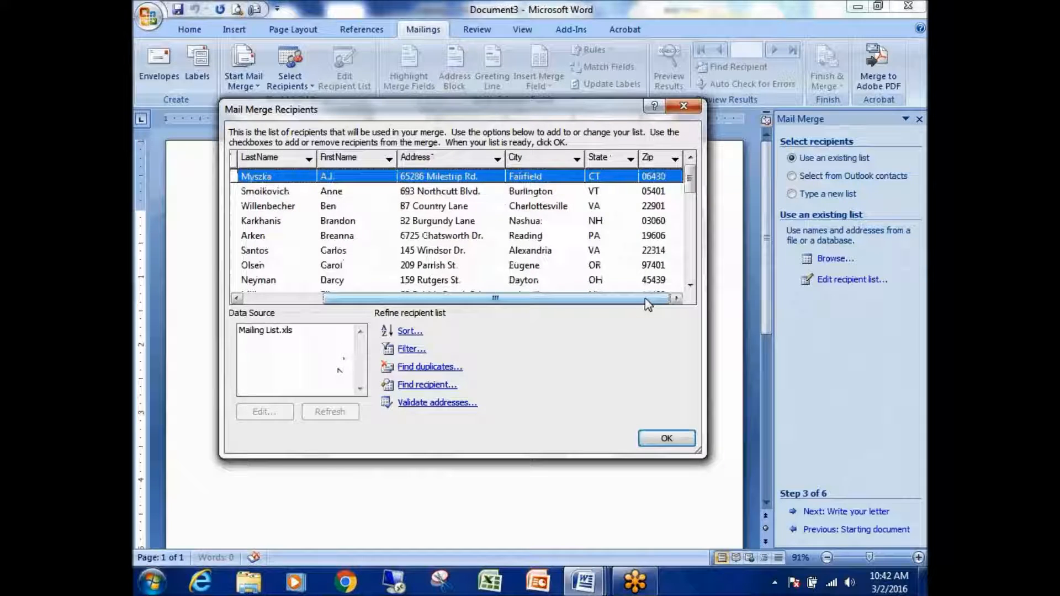
left_click_drag(649, 305, 490, 308)
scroll(561, 237, "down", 6)
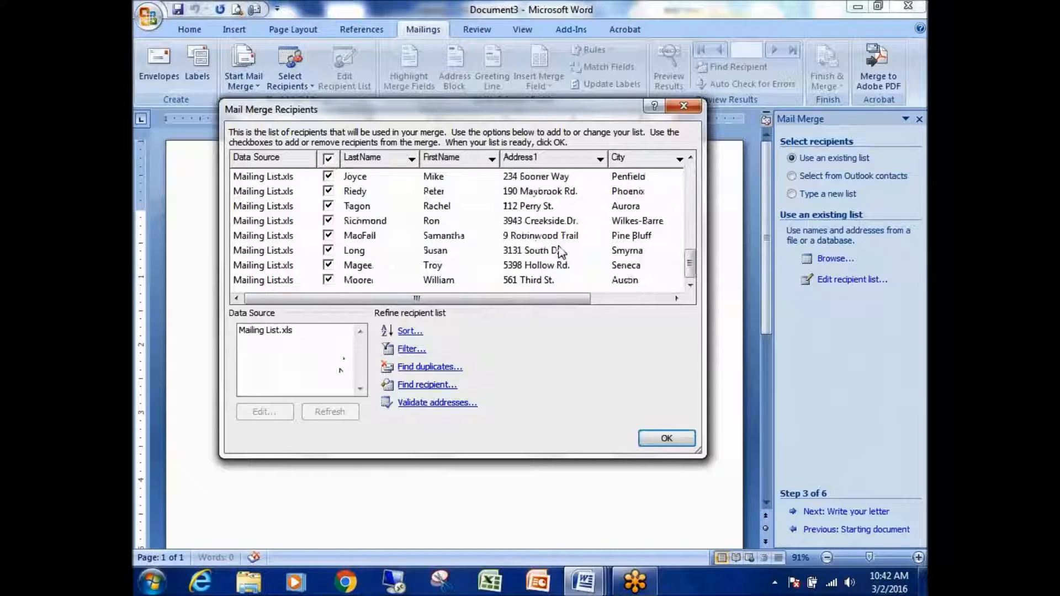
scroll(553, 265, "up", 8)
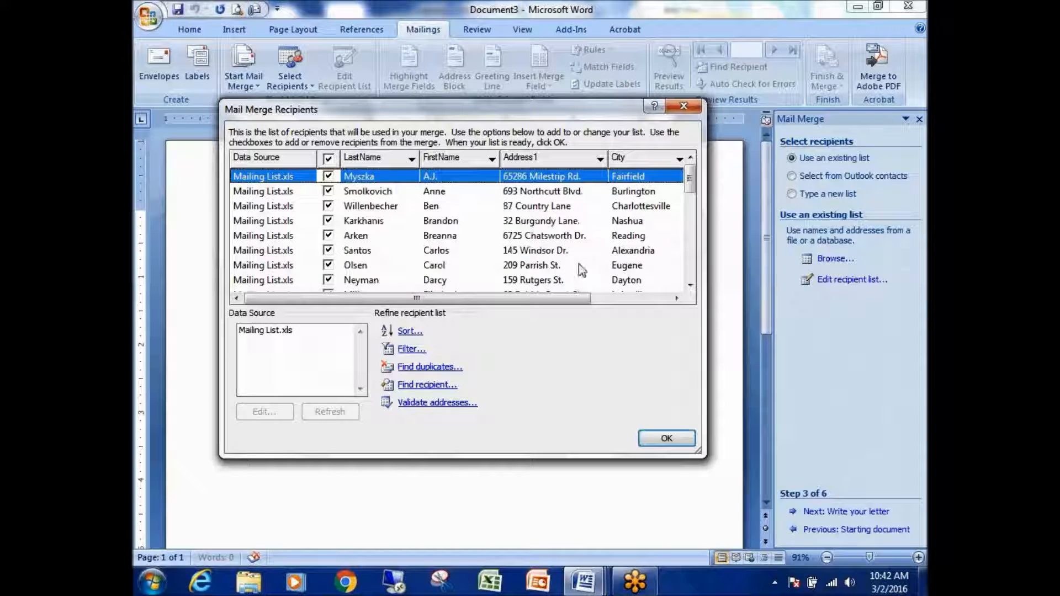
left_click(725, 54)
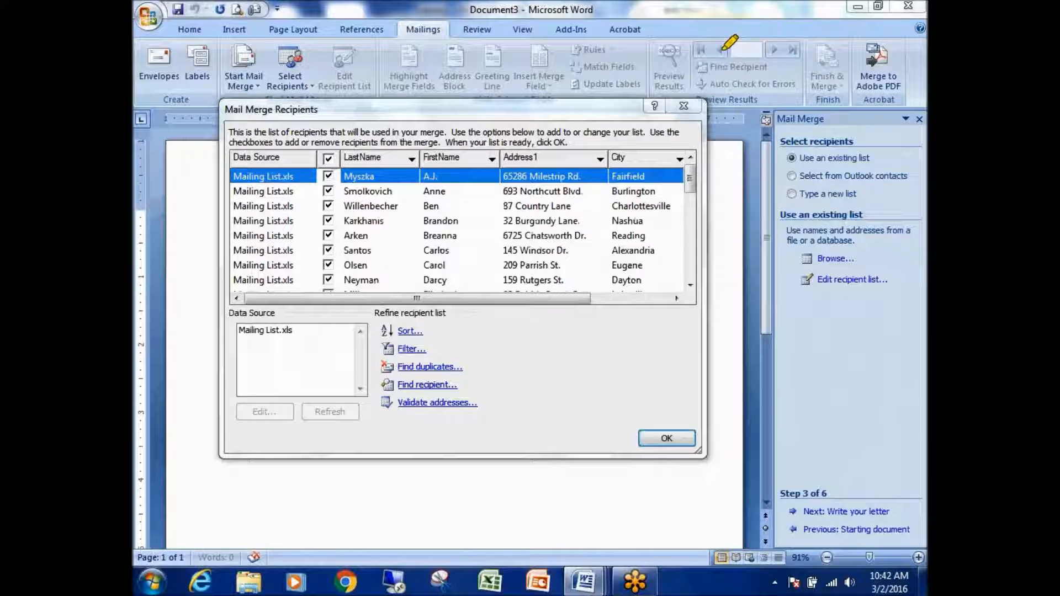
mouse_move(490, 331)
left_mouse_down()
mouse_move(386, 312)
mouse_move(361, 365)
mouse_move(489, 381)
mouse_move(461, 318)
left_mouse_up()
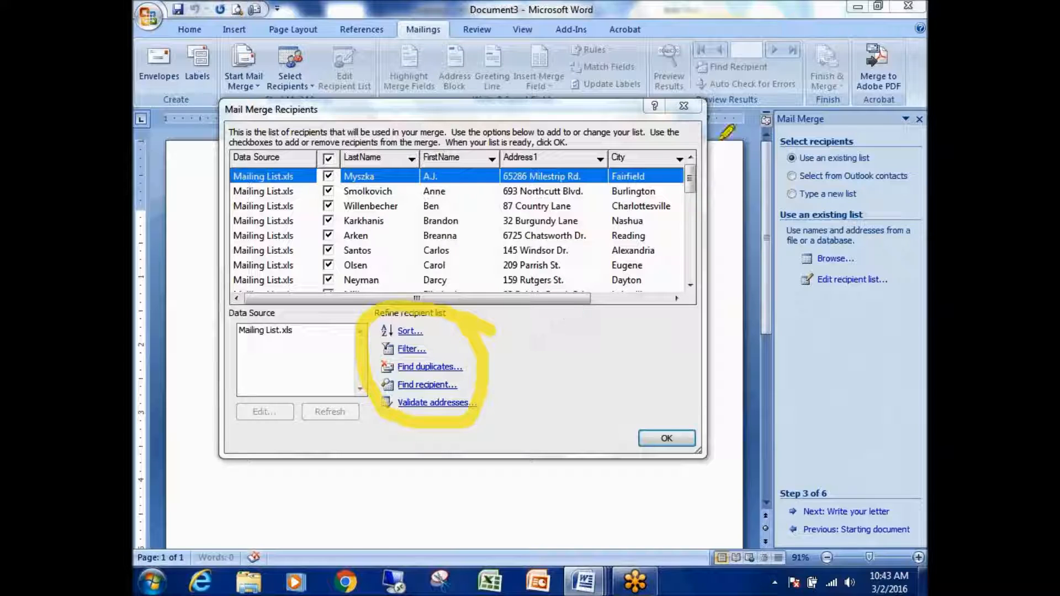
left_click(782, 63)
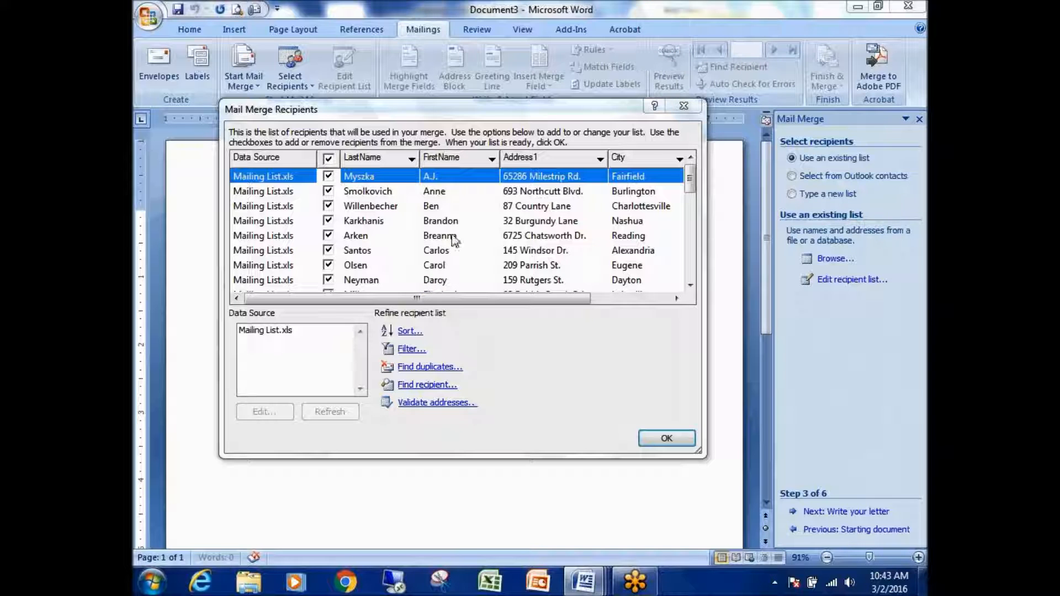
- Check the last recipient records and their address columns, and accept the whole recipient list
left_click(692, 247)
left_click(632, 299)
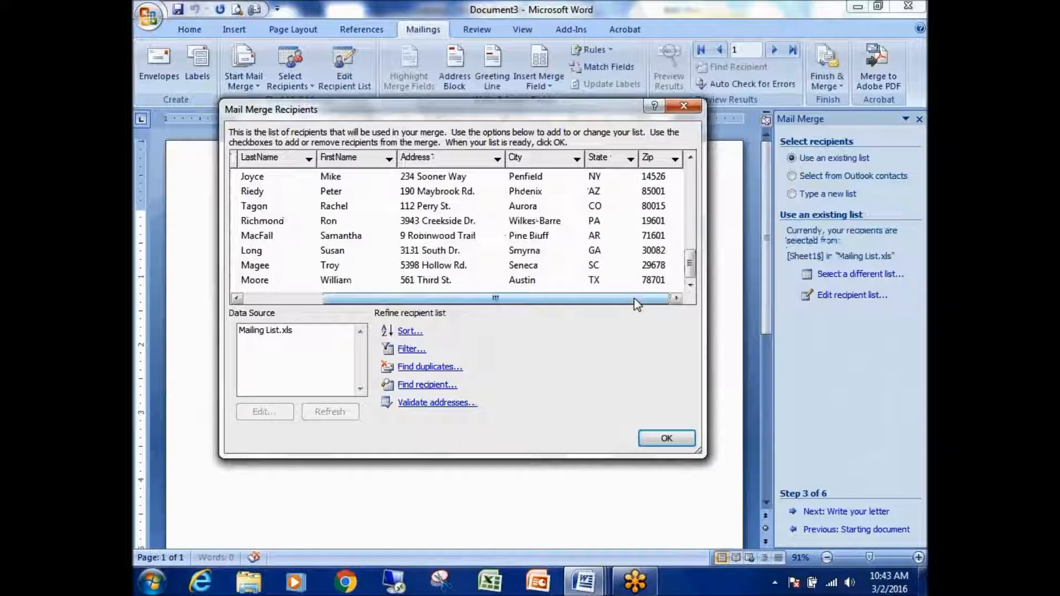
left_click_drag(507, 156, 609, 157)
left_click_drag(588, 298, 541, 301)
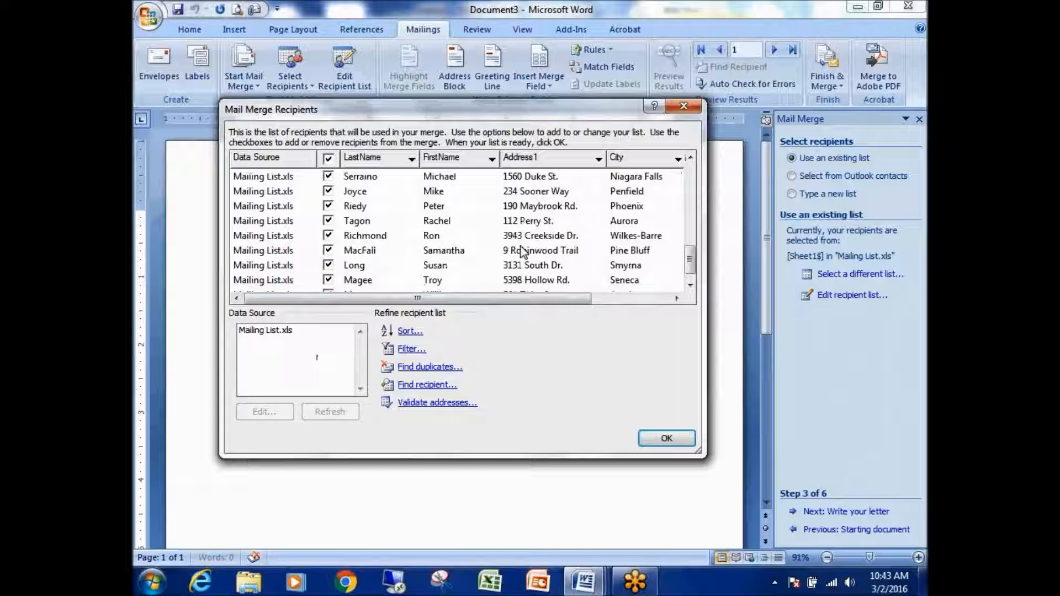
left_click(674, 446)
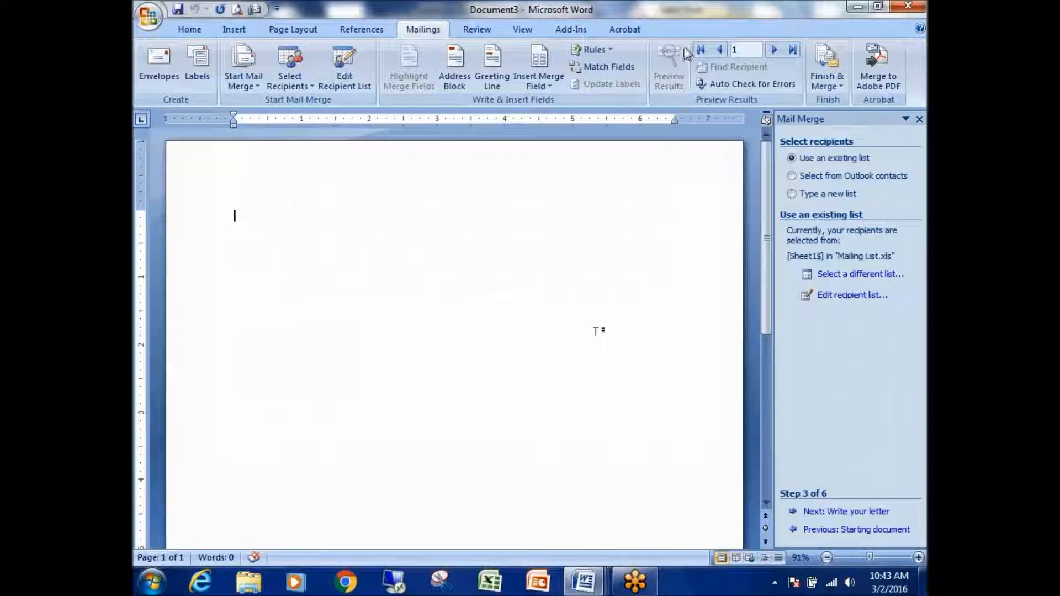
- Continue the merge to the letter-writing stage with Sheet1$ in Mailing List.xls as the recipient source
mouse_move(827, 209)
left_mouse_down()
mouse_move(780, 211)
mouse_move(795, 317)
mouse_move(917, 246)
mouse_move(839, 205)
mouse_move(807, 207)
left_mouse_up()
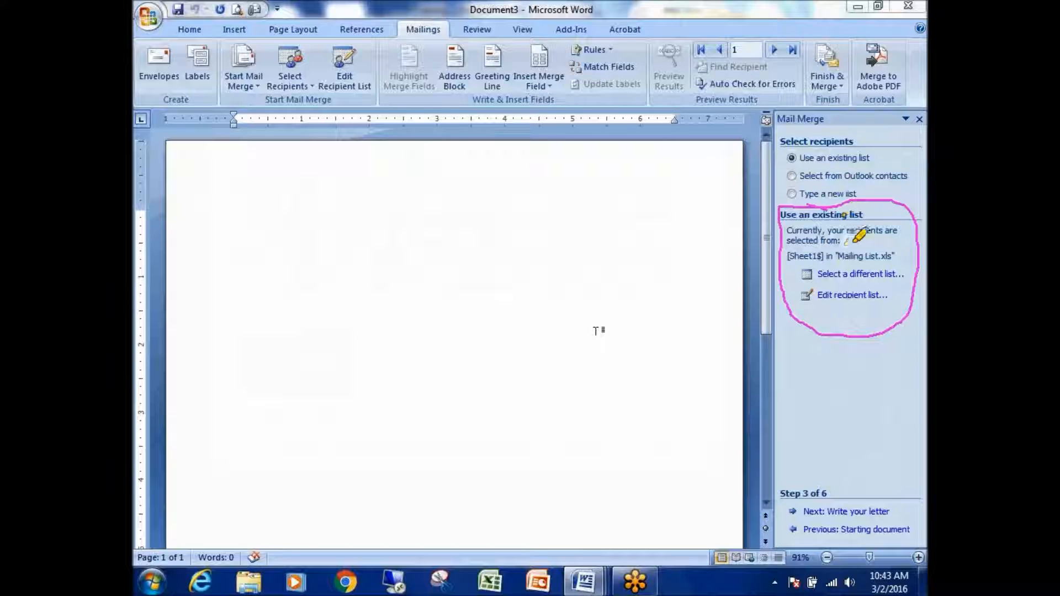
mouse_move(787, 256)
left_mouse_down()
mouse_move(896, 255)
mouse_move(799, 257)
left_mouse_up()
left_click(779, 54)
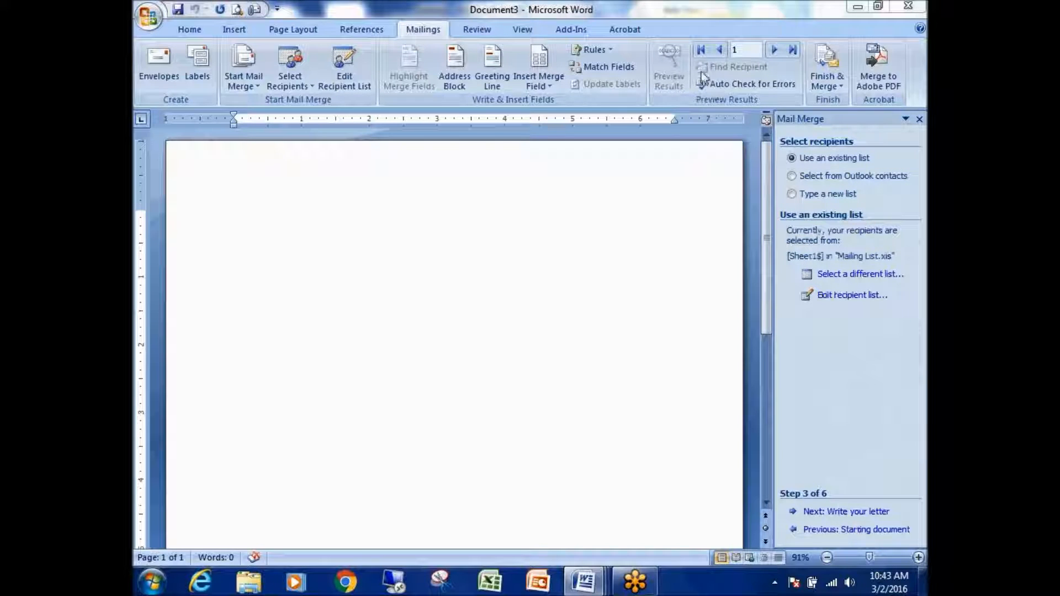
mouse_move(794, 471)
left_mouse_down()
mouse_move(827, 514)
mouse_move(906, 492)
mouse_move(806, 468)
left_mouse_up()
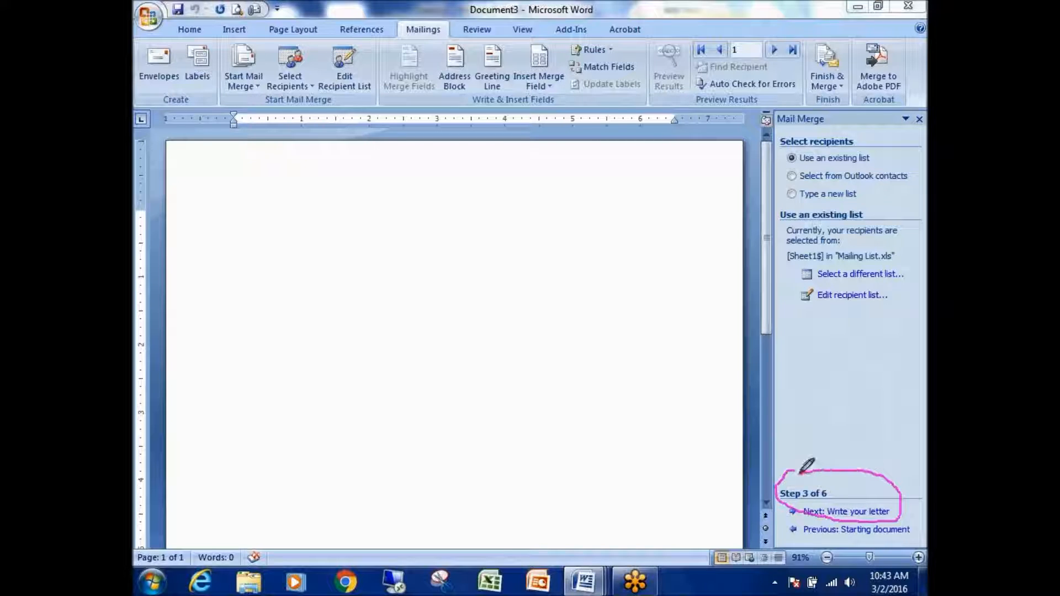
left_click(782, 50)
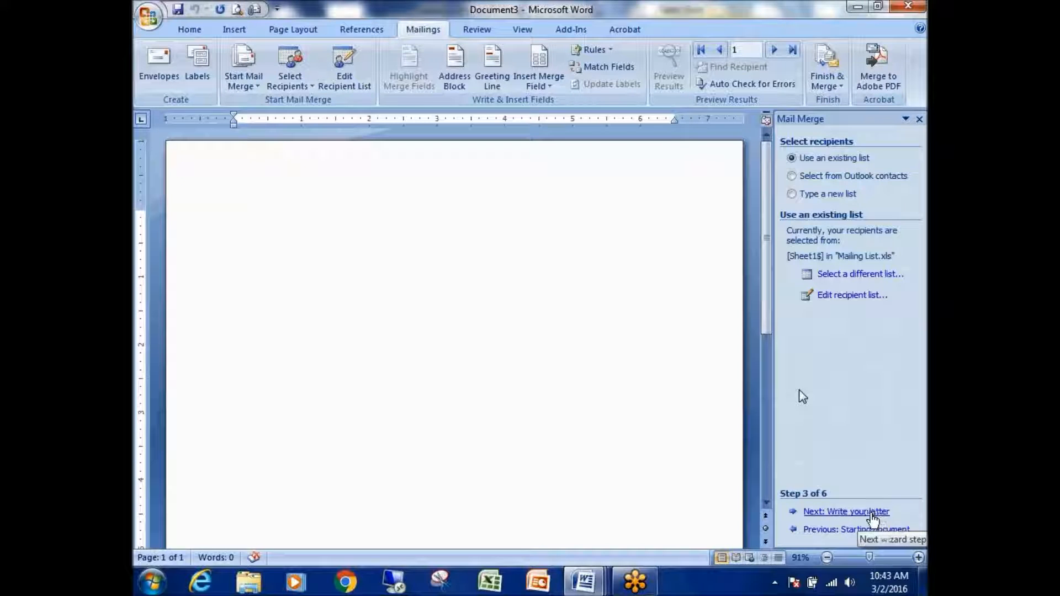
left_click(844, 511)
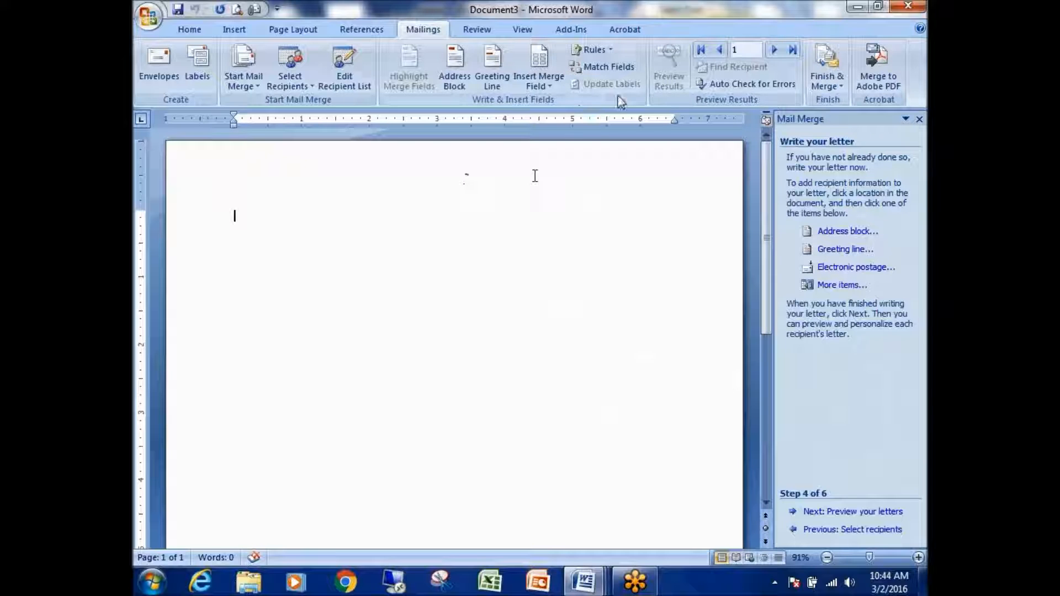
mouse_move(594, 26)
left_mouse_down()
mouse_move(401, 26)
mouse_move(393, 160)
mouse_move(662, 121)
mouse_move(653, 63)
mouse_move(559, 24)
left_mouse_up()
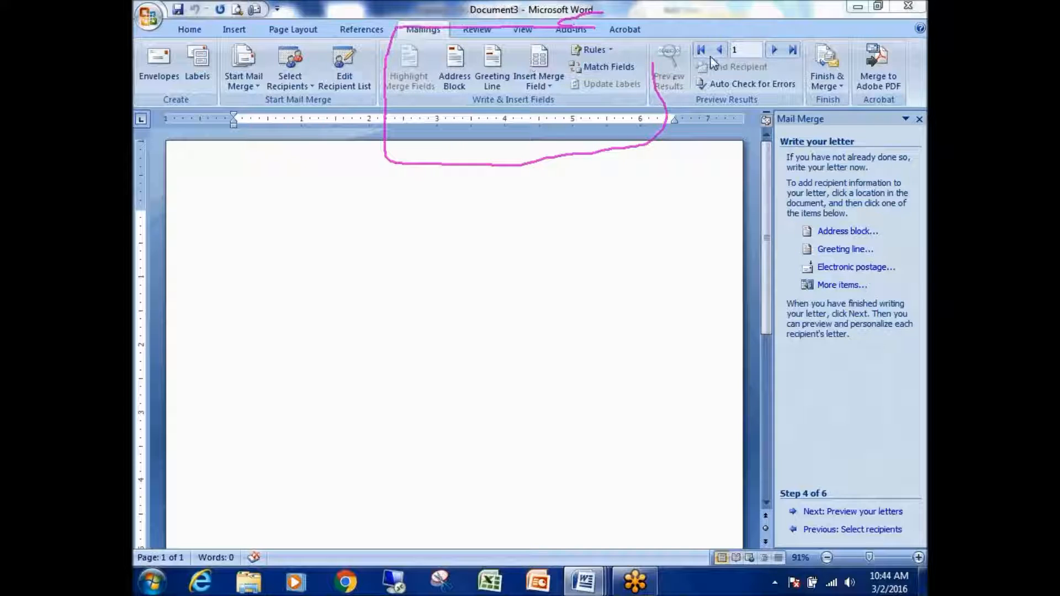
mouse_move(445, 99)
left_mouse_down()
mouse_move(549, 99)
mouse_move(564, 28)
mouse_move(523, 53)
mouse_move(523, 101)
left_mouse_up()
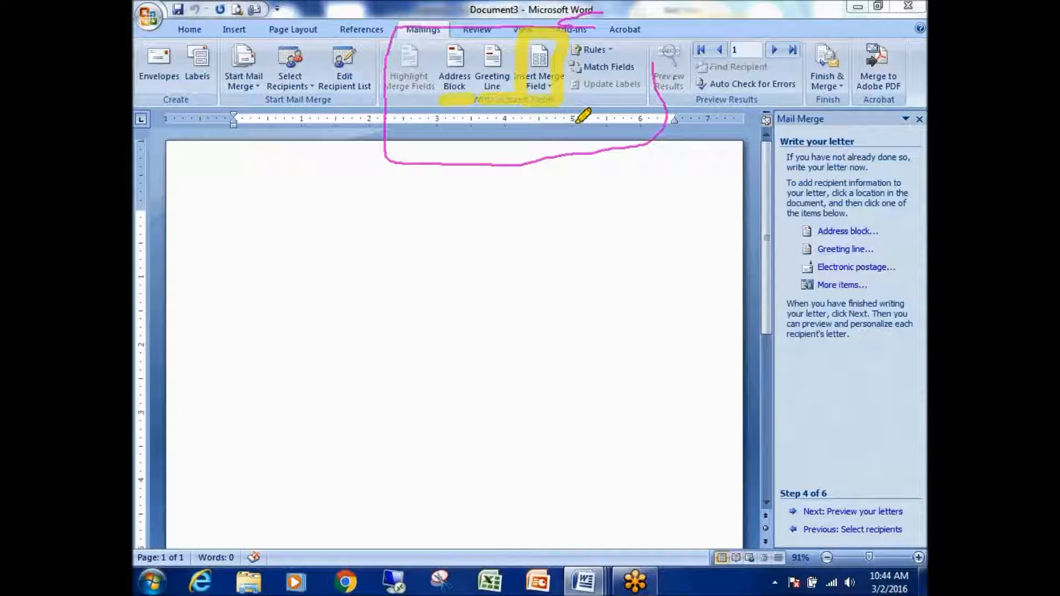
left_click(785, 52)
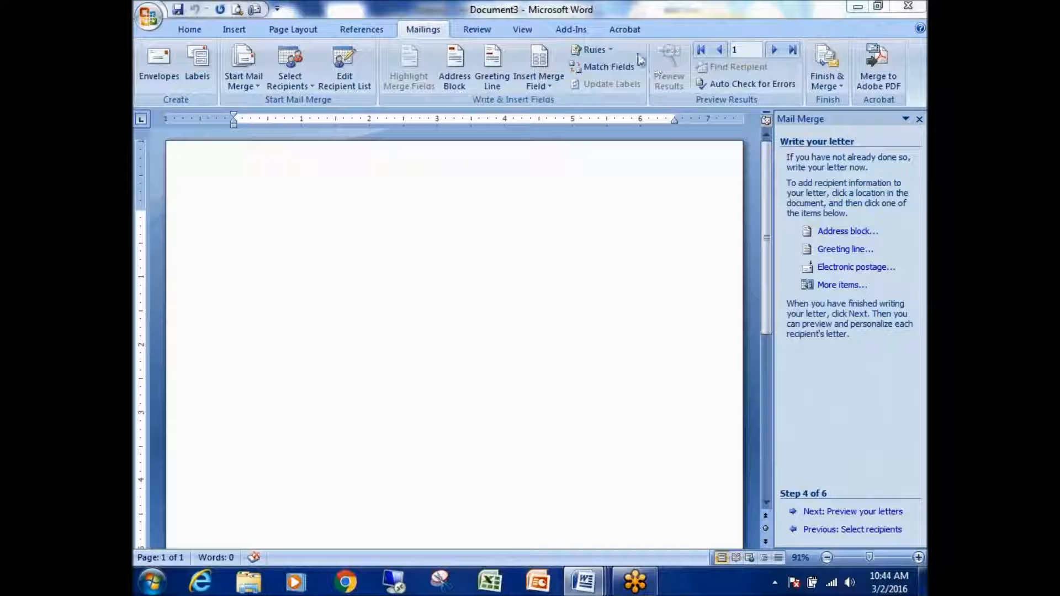
- Leave the first line of the letter blank and write the salutation word "Dear" on the line below
left_click(356, 186)
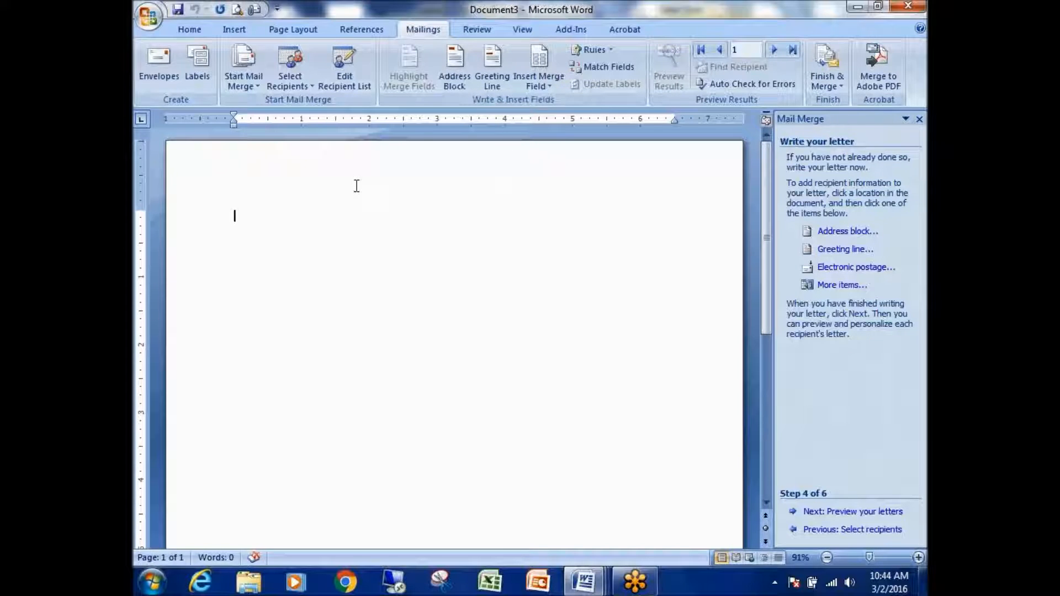
key("Return")
type("Dear")
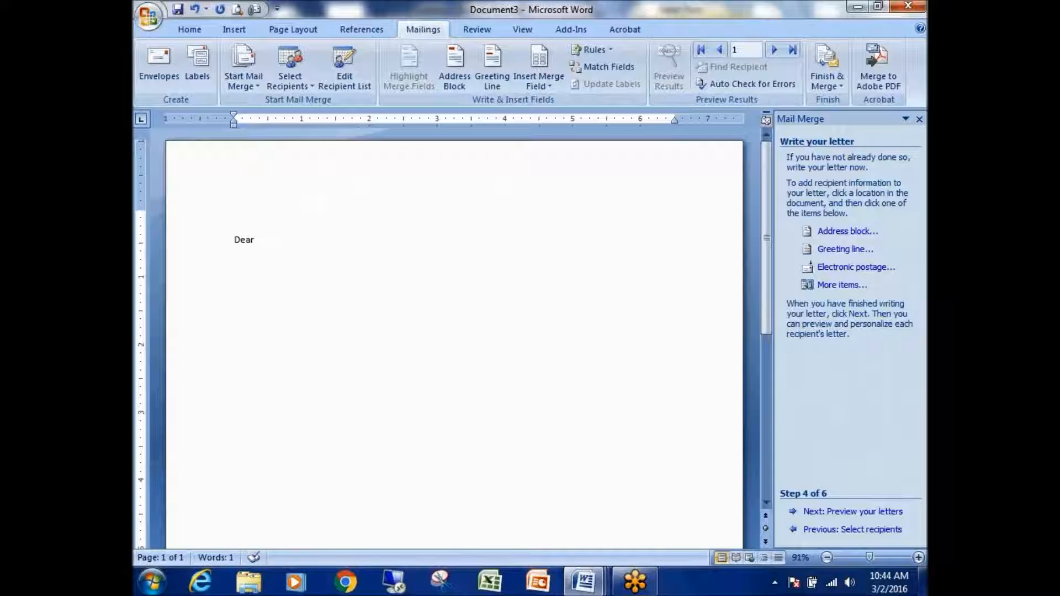
- Write the body text "Thank you for your time last week.........." two lines below the salutation and add blank lines after it
key("Return")
key("Return")
type("Thank you for your t")
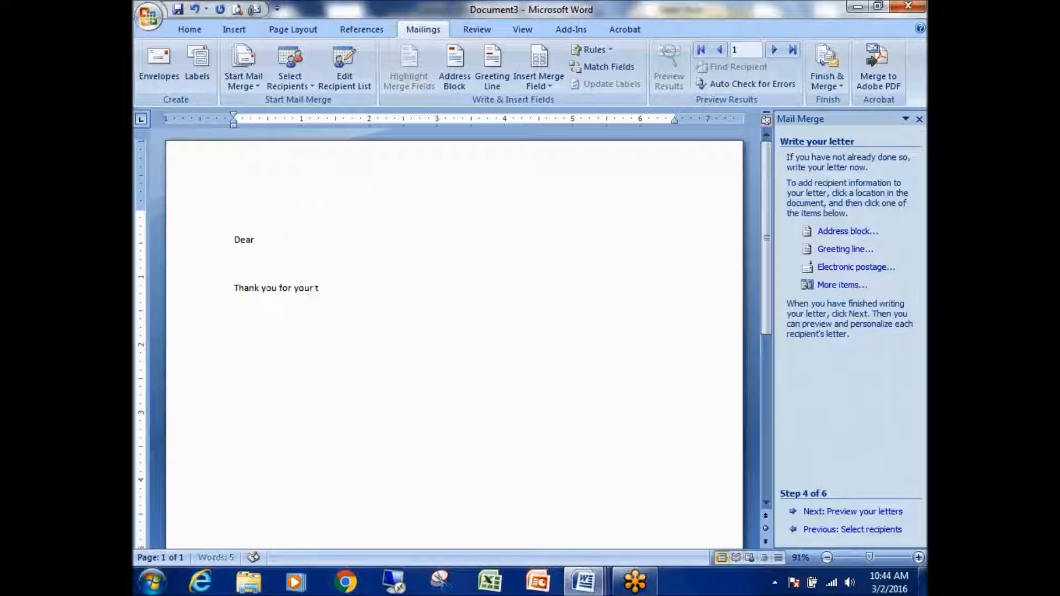
type("ime last week")
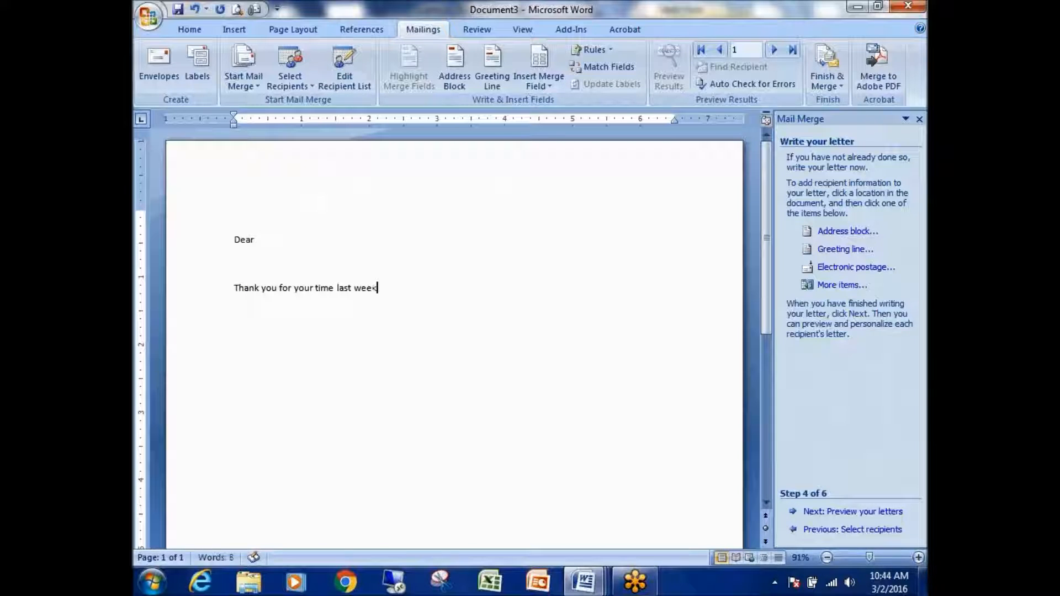
type(".")
key("Return")
key("Return")
key("Return")
key("Return")
- Set up a greeting line after "Dear" in the letter, using the name format of Mr. plus surname
left_click(352, 238)
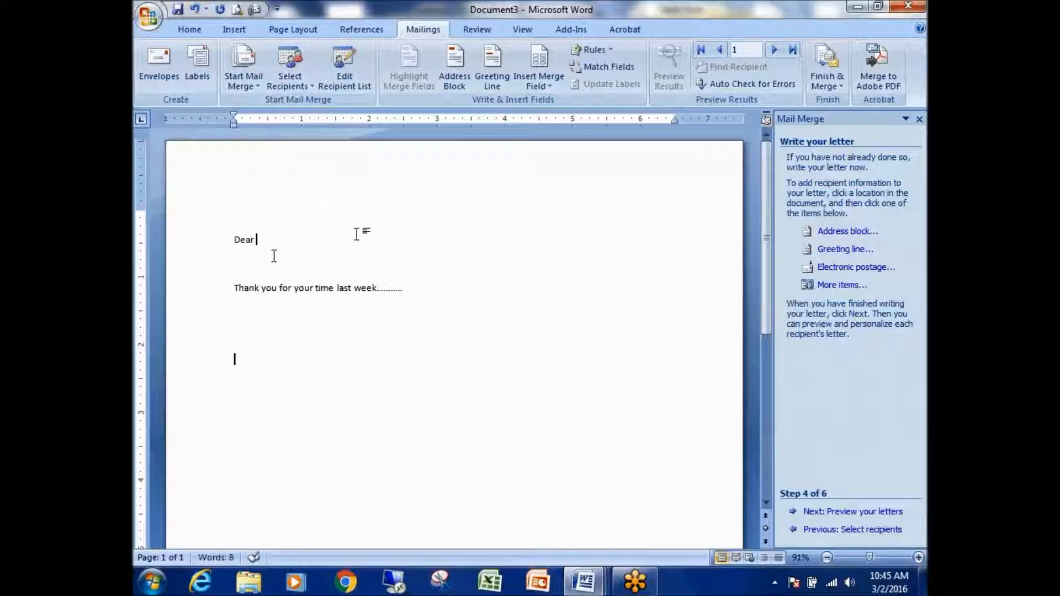
left_click(491, 61)
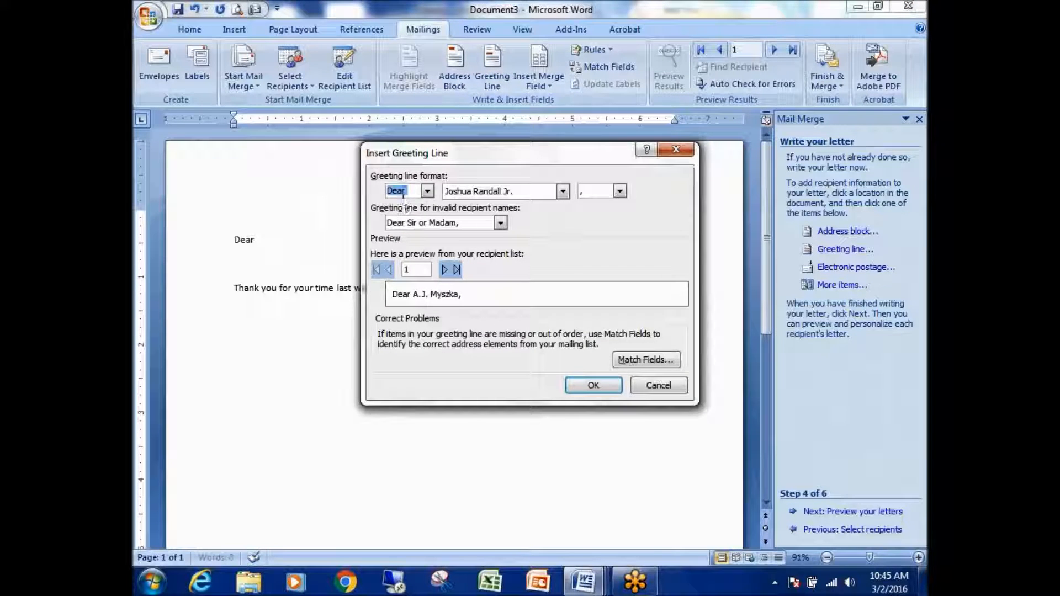
left_click(428, 193)
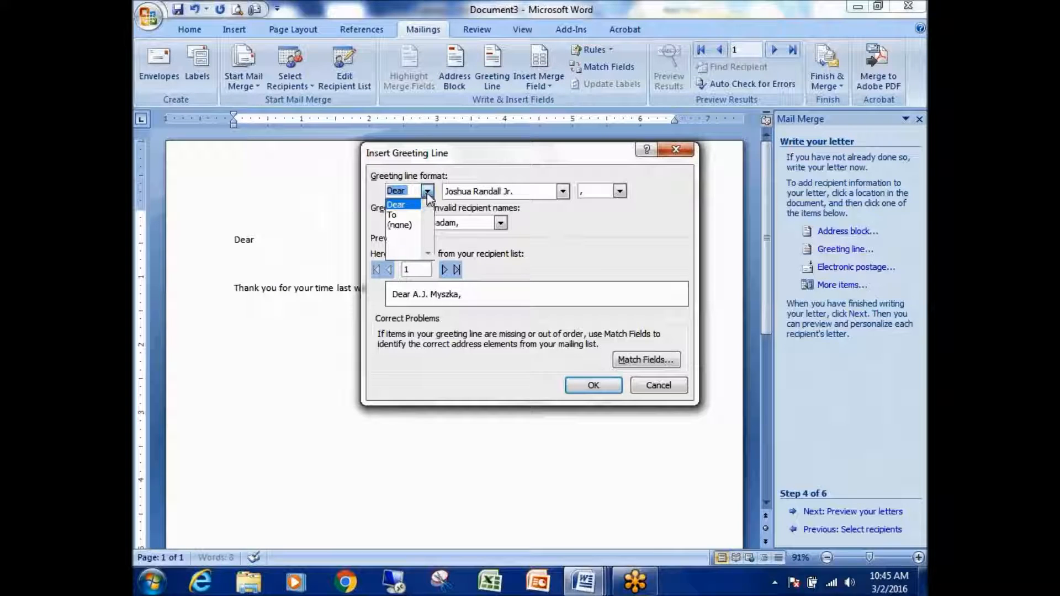
left_click(456, 187)
left_click(563, 192)
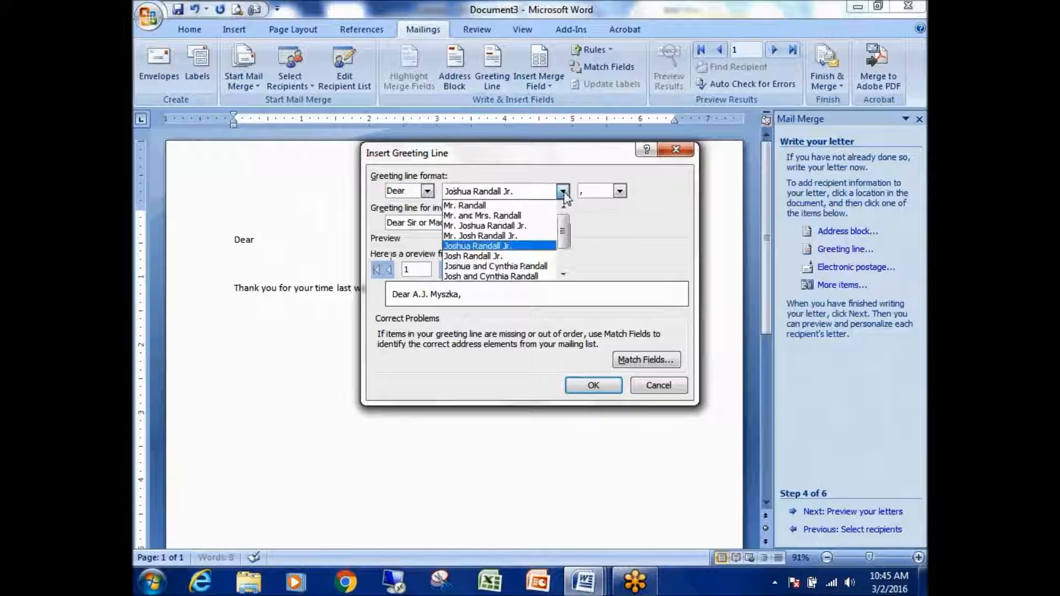
left_click_drag(563, 232, 566, 195)
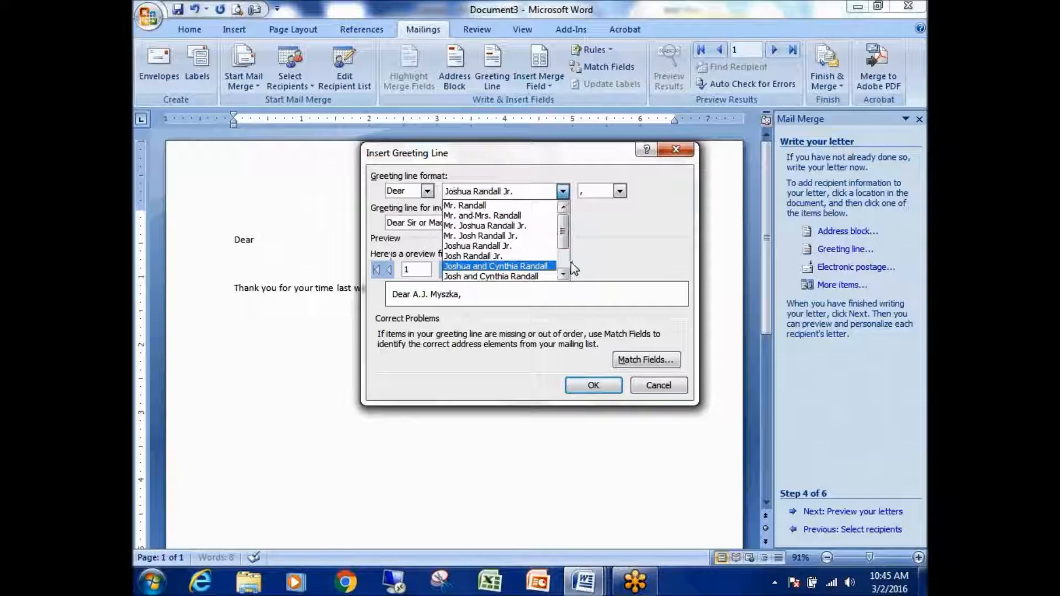
left_click(546, 206)
left_click(563, 191)
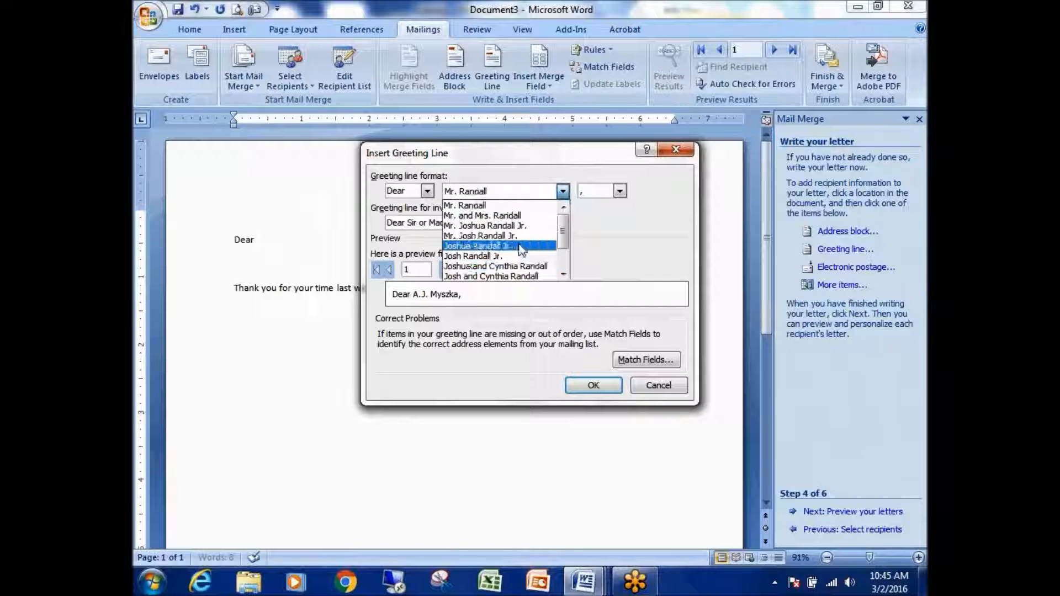
left_click(532, 173)
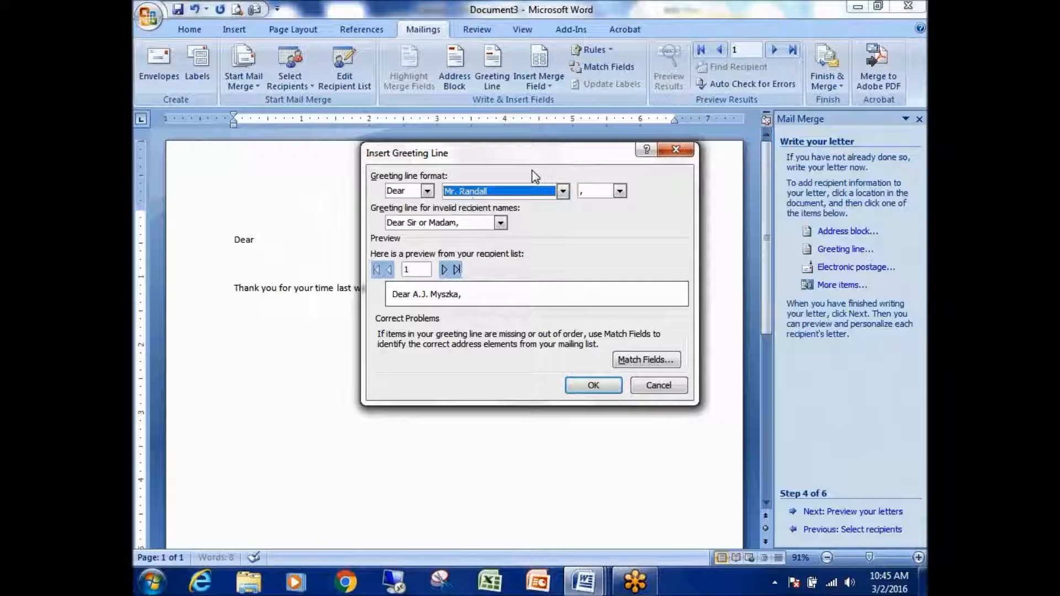
- Switch the greeting line's name format to Mr. and Mrs. plus surname, keep the comma, and insert it after "Dear"
left_click(563, 191)
left_click(511, 215)
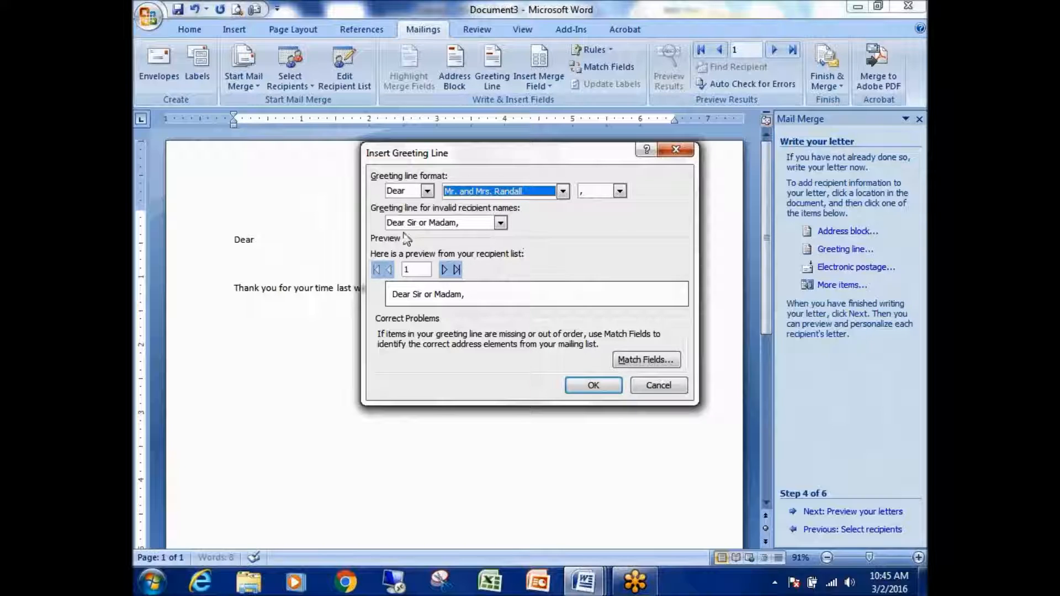
left_click(619, 191)
left_click(672, 212)
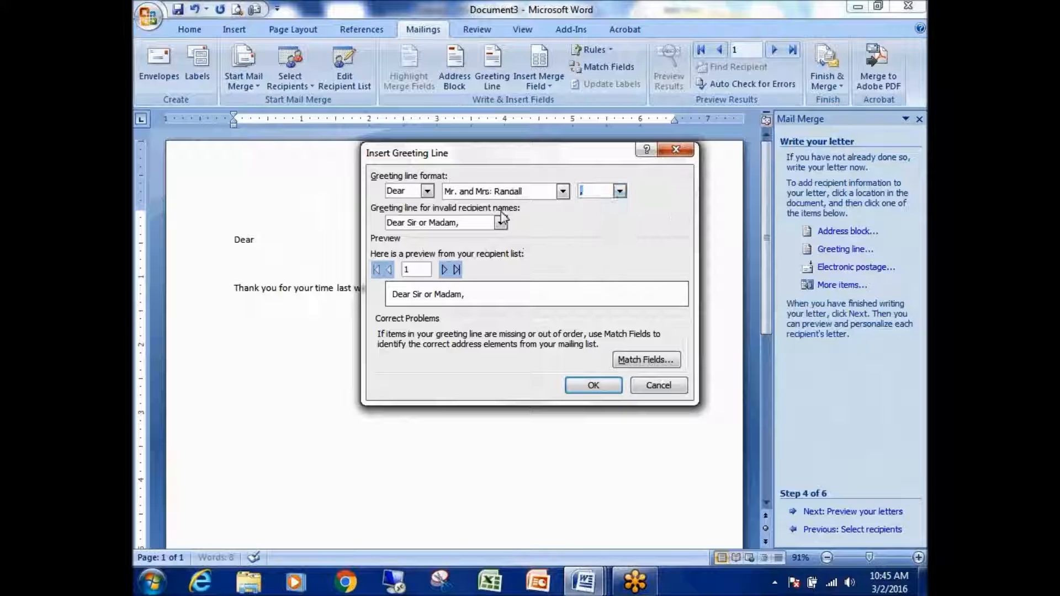
left_click(599, 385)
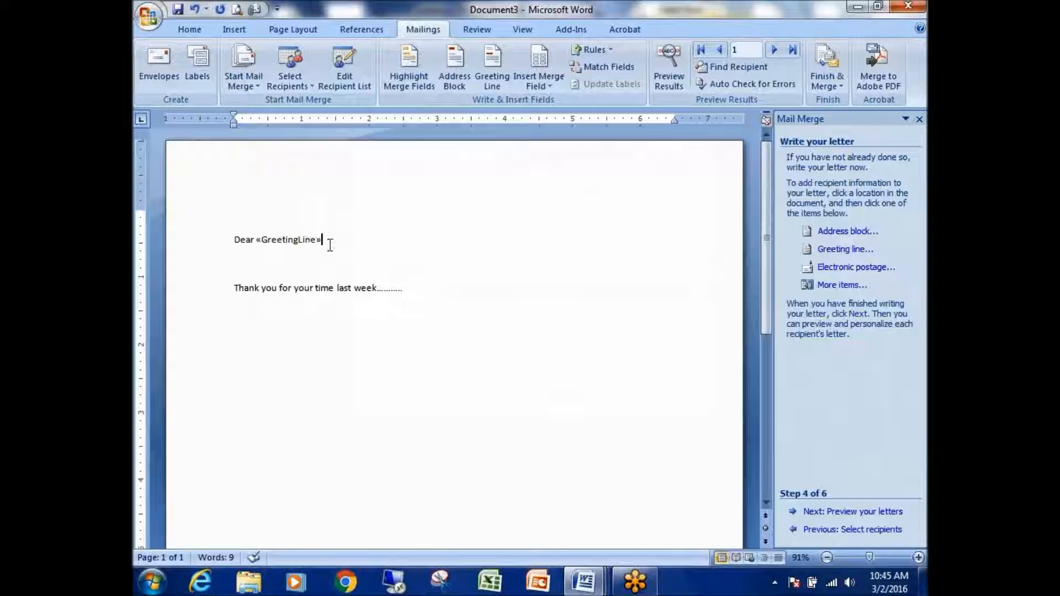
- Delete the GreetingLine field from the salutation, leaving only "Dear" on the line
left_click_drag(330, 240, 359, 237)
left_click_drag(251, 239, 338, 247)
left_click(364, 241)
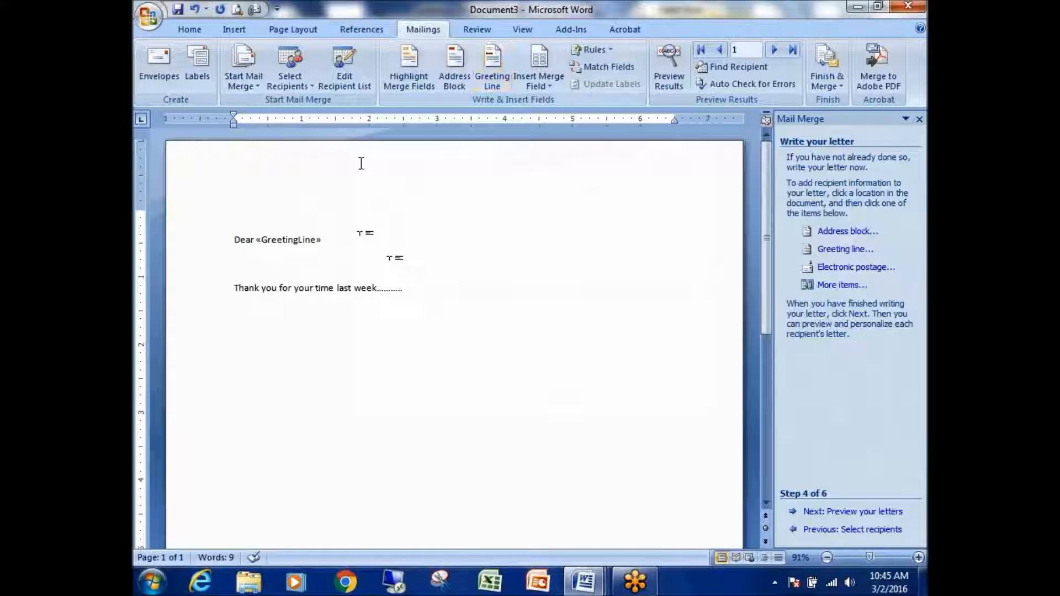
left_click_drag(351, 239, 283, 238)
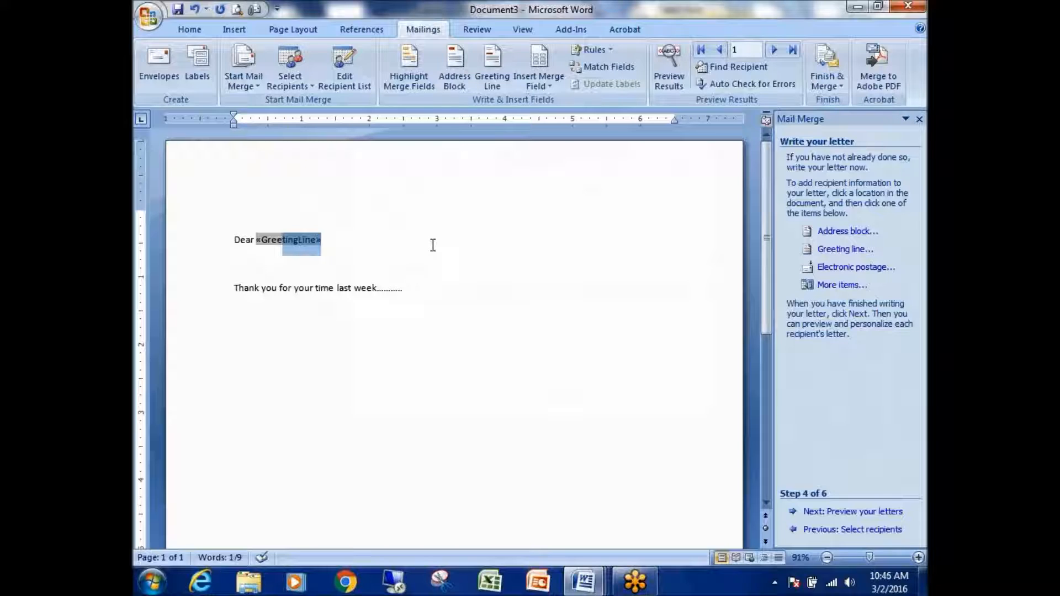
left_click(355, 240)
left_click_drag(358, 240, 278, 241)
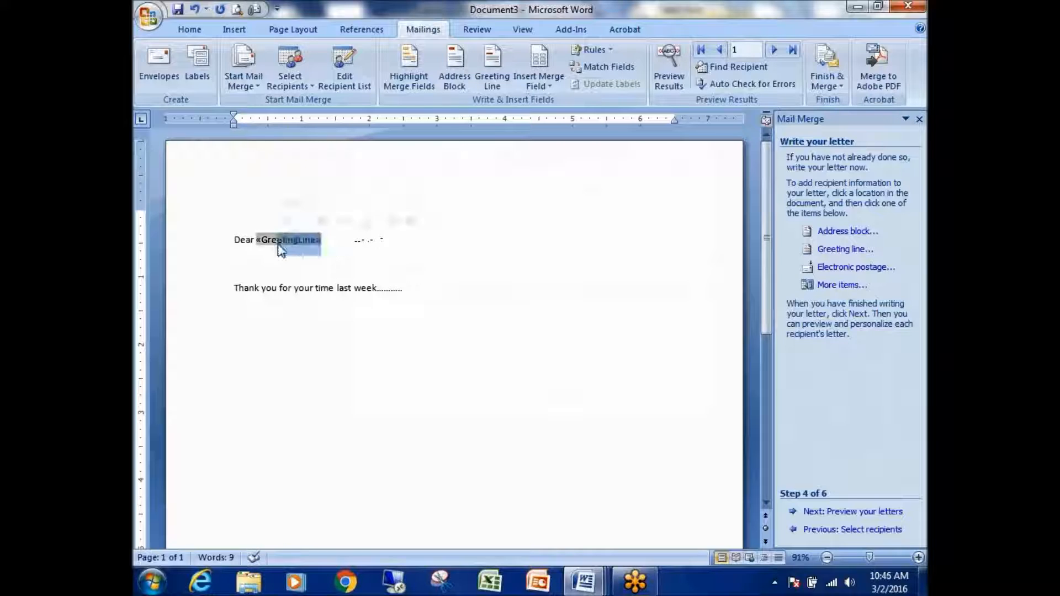
key("BackSpace")
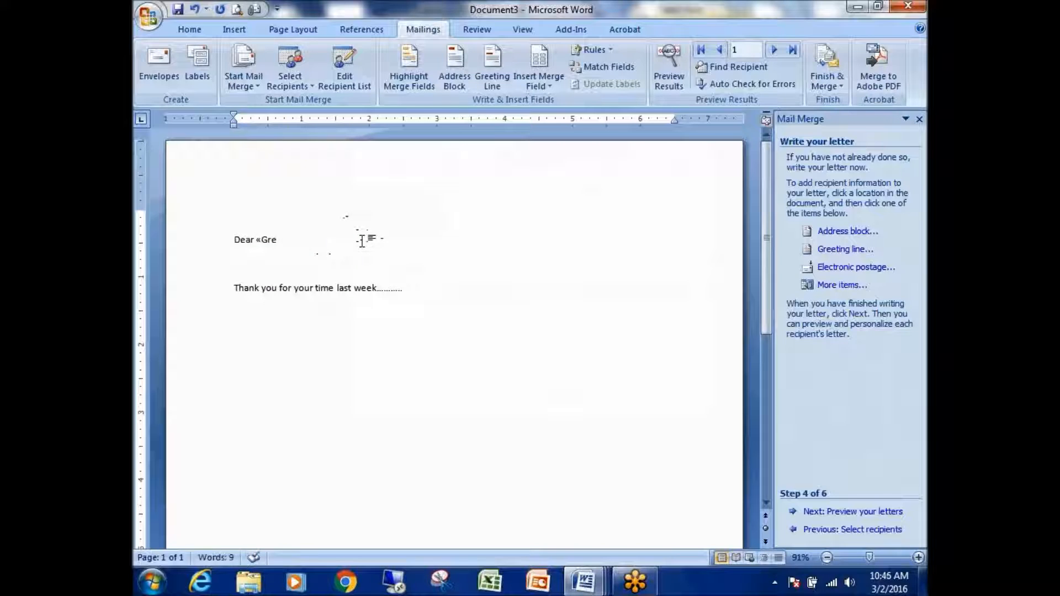
key("BackSpace")
key("BackSpace")
key("BackSpace")
key("BackSpace")
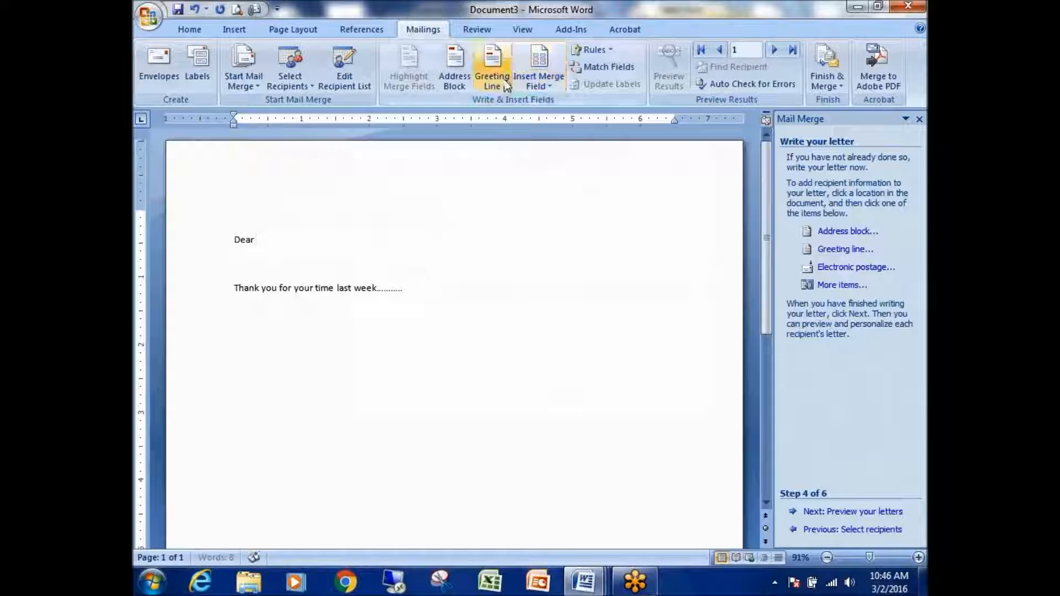
- Insert the FirstName and LastName merge fields after "Dear", separated by a space and followed by a comma
left_click(546, 84)
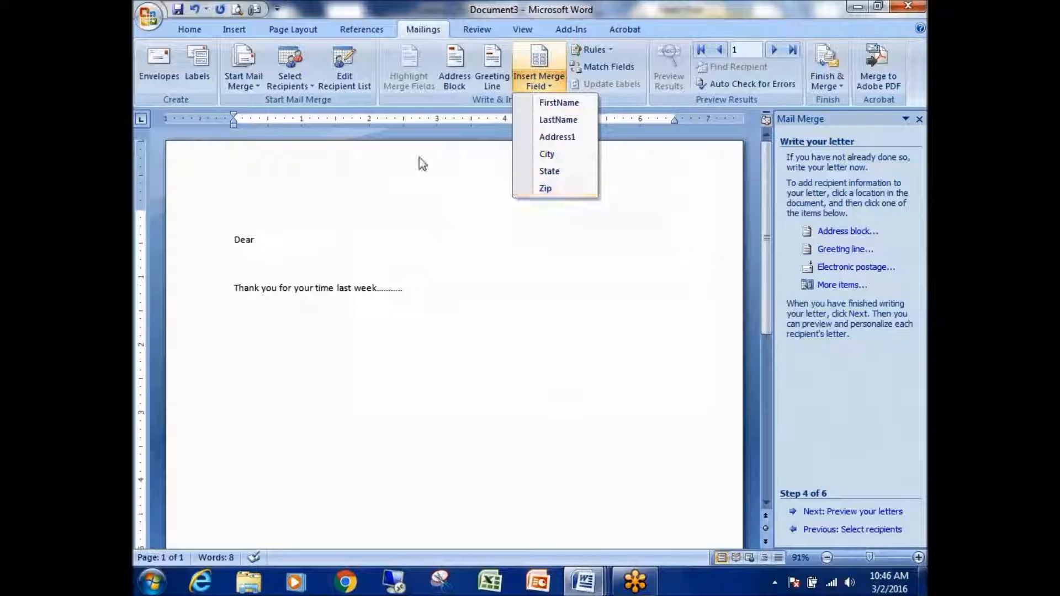
left_click(279, 242)
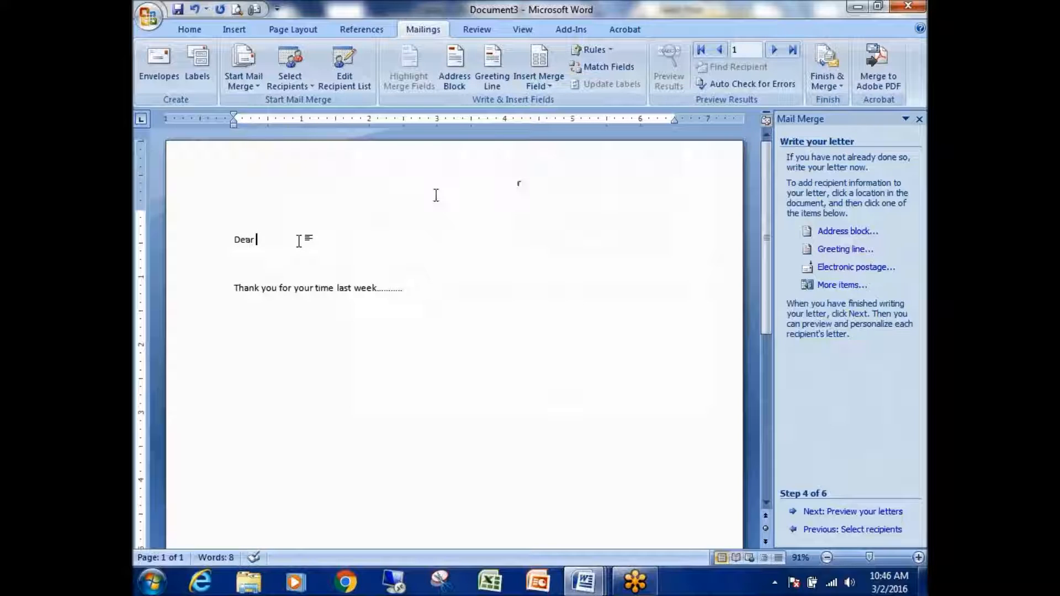
left_click(540, 82)
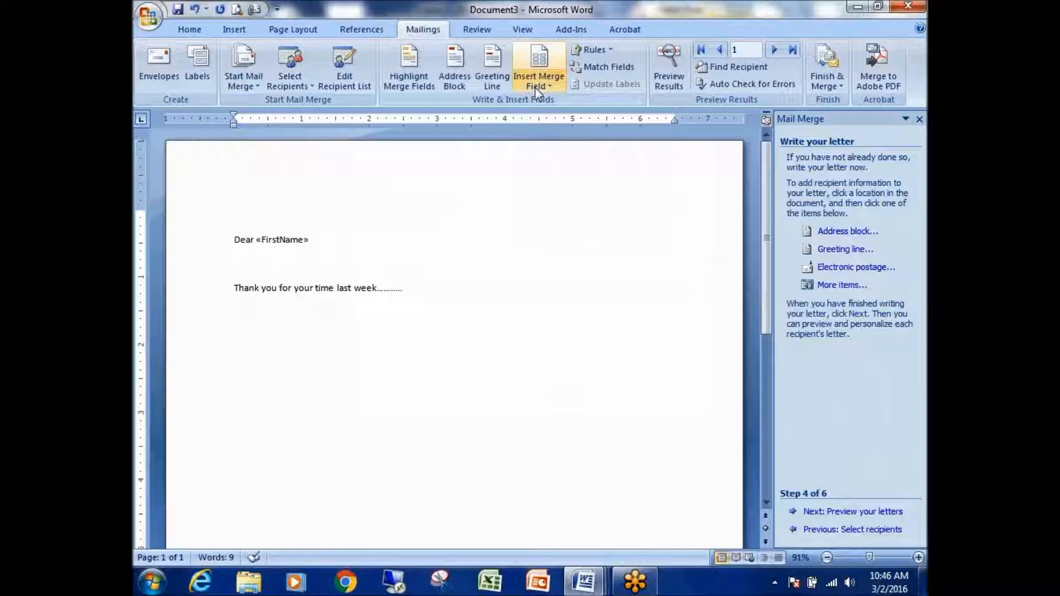
left_click(535, 84)
left_click(568, 119)
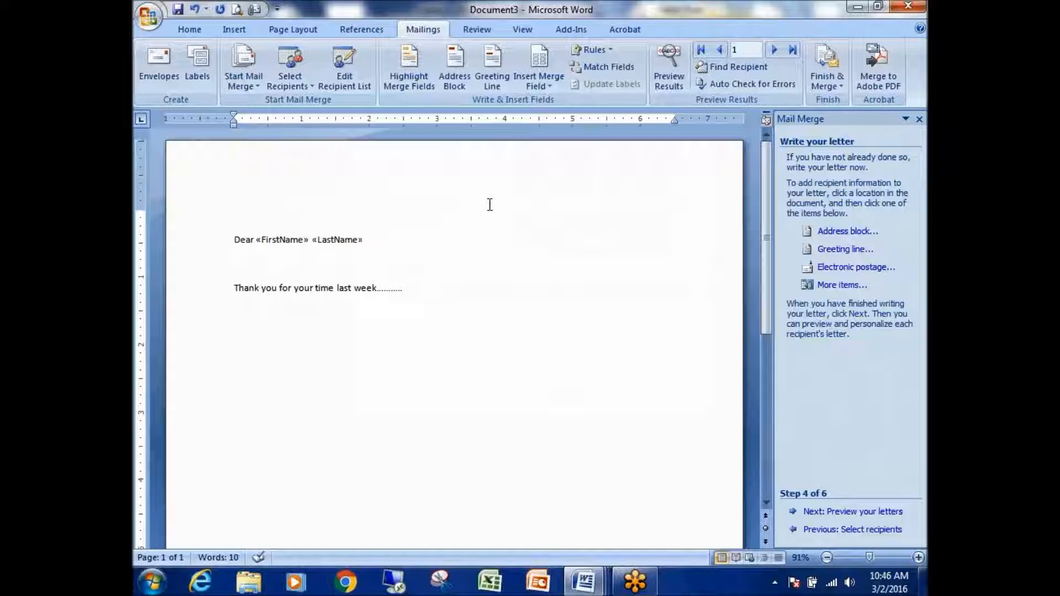
type(",")
left_click(412, 297)
left_click(552, 84)
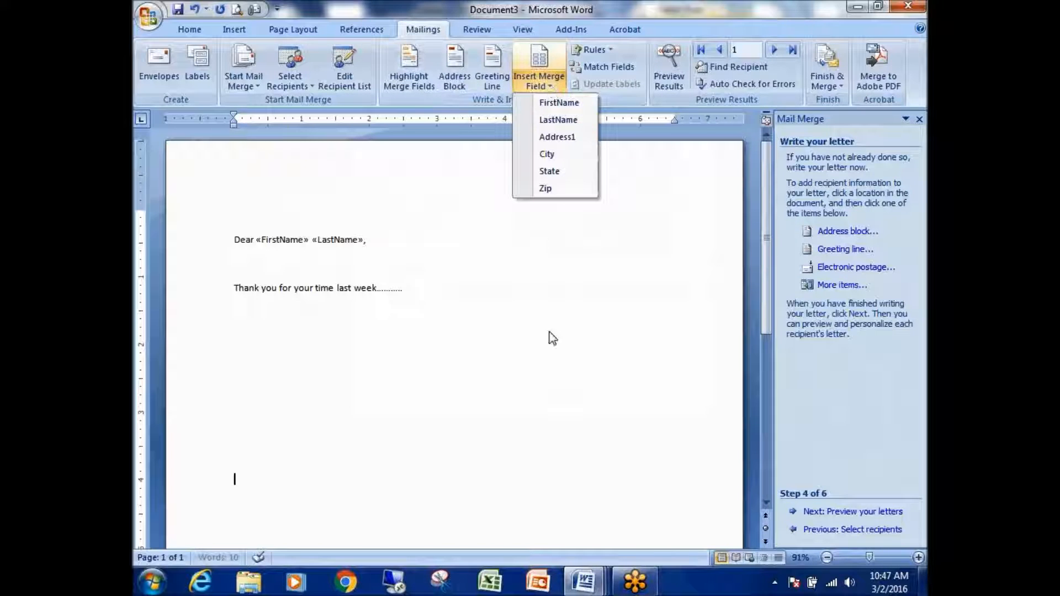
left_click(542, 273)
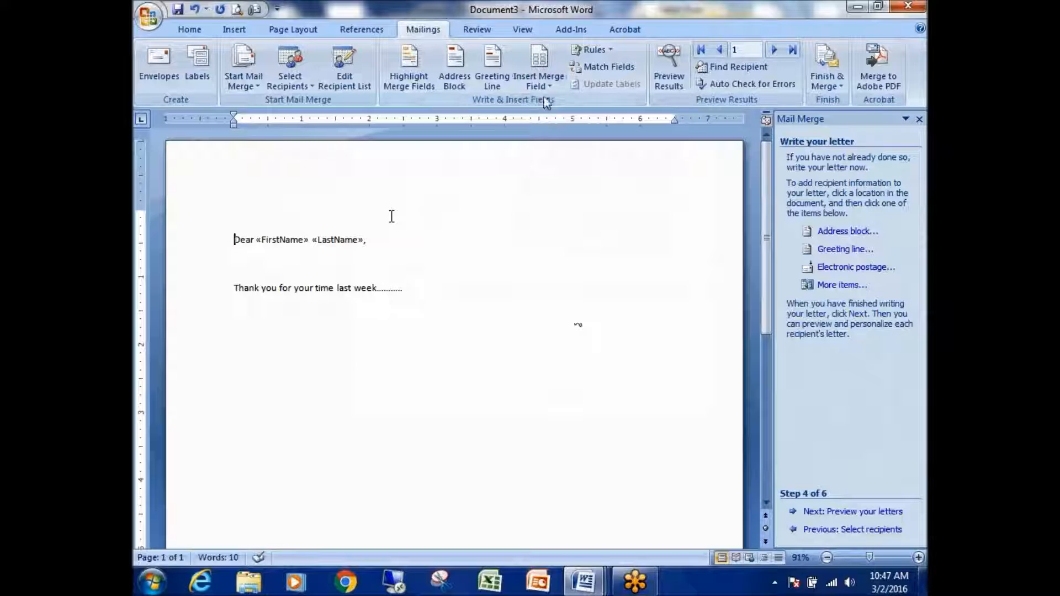
- Insert the FirstName merge field near the right margin of the blank line above the salutation
double_click(608, 208)
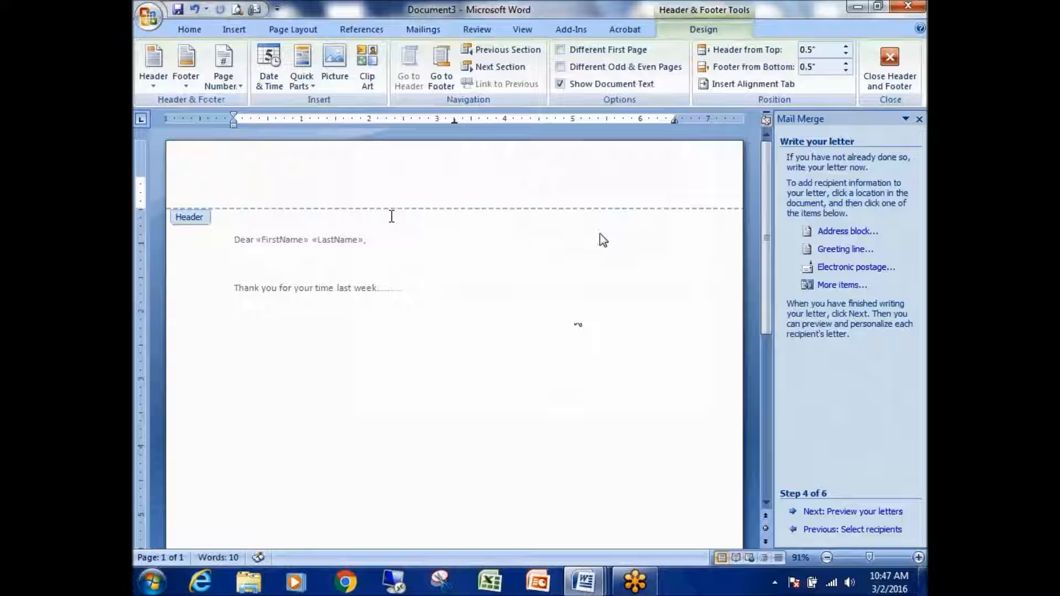
double_click(599, 233)
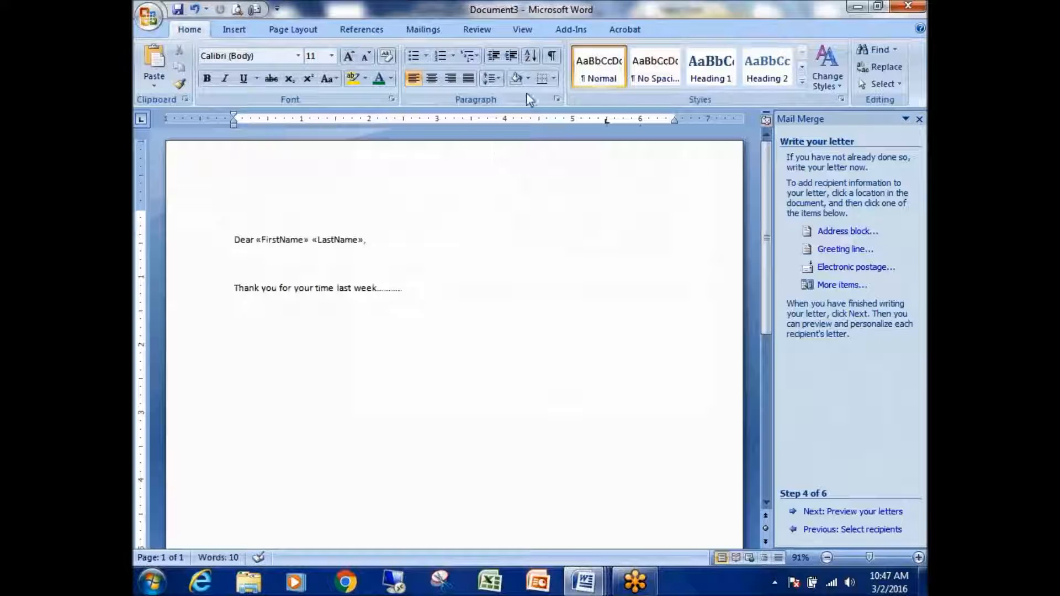
left_click(425, 31)
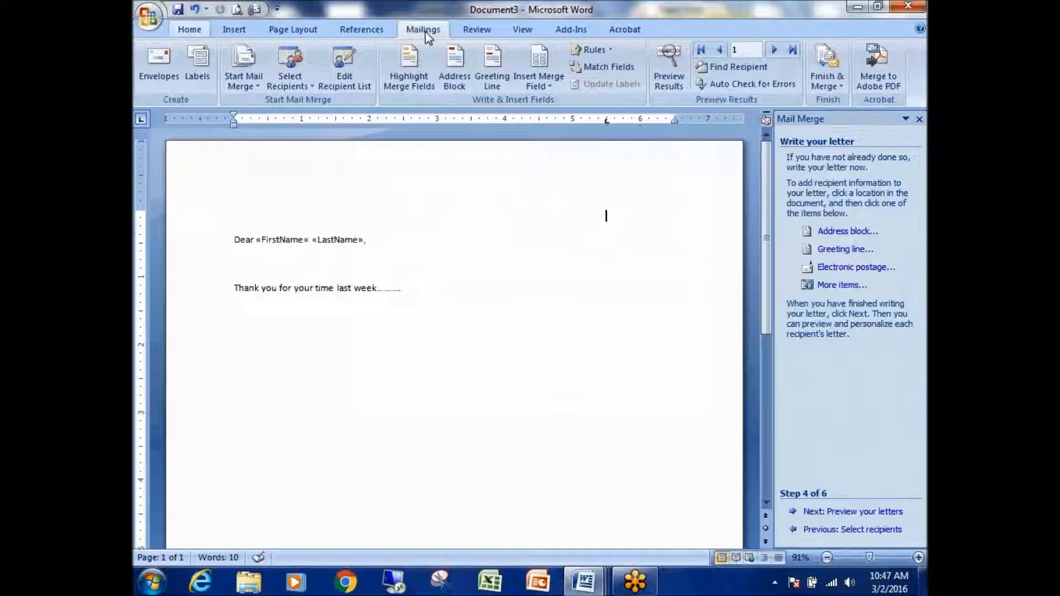
left_click(540, 82)
left_click(564, 104)
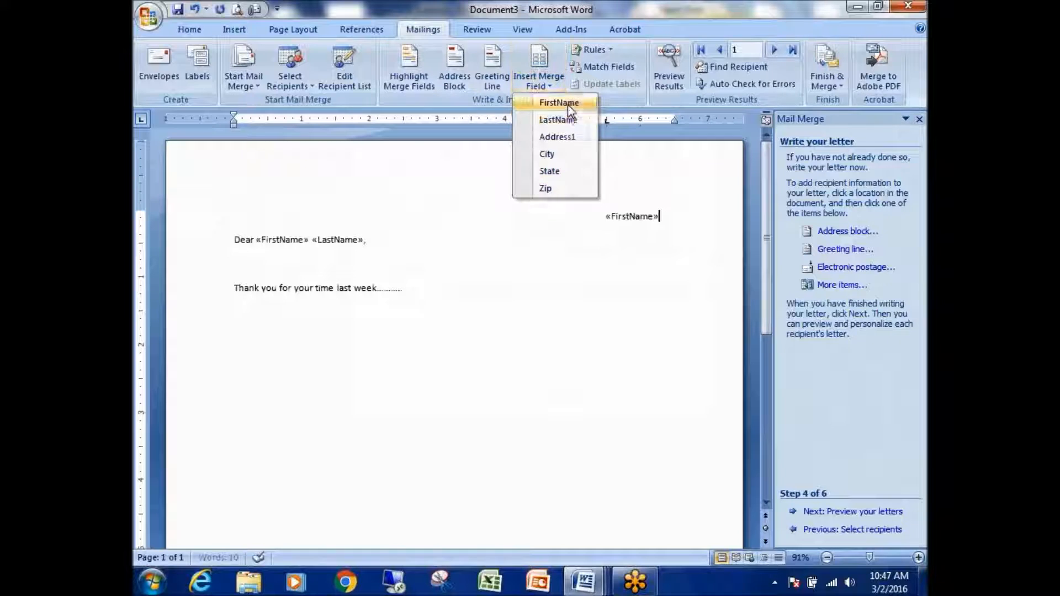
- Add the LastName merge field after the FirstName field above the salutation and bring the name line back to the left margin
left_click(544, 93)
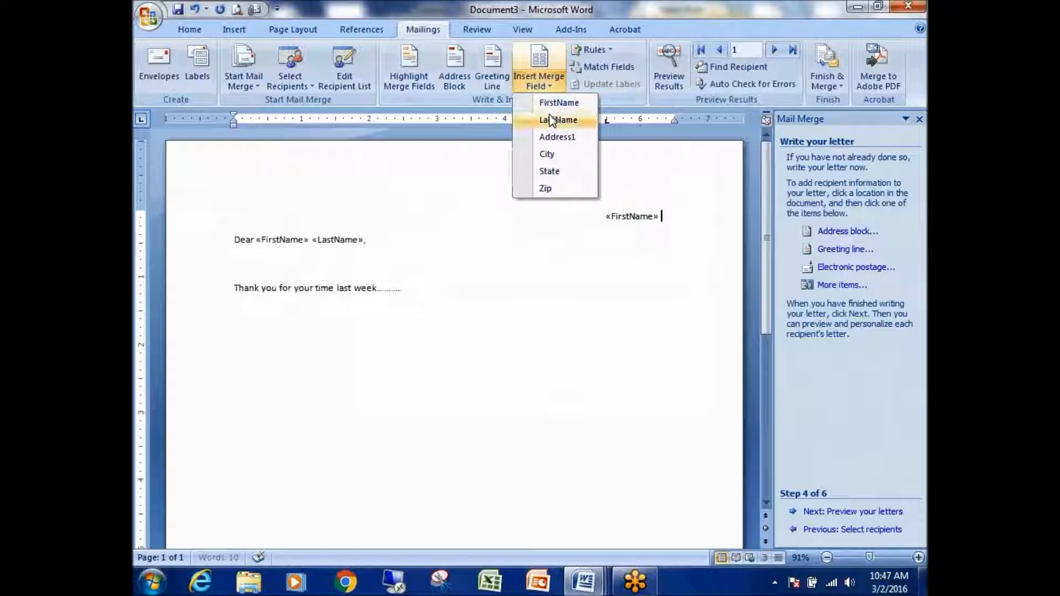
left_click(557, 121)
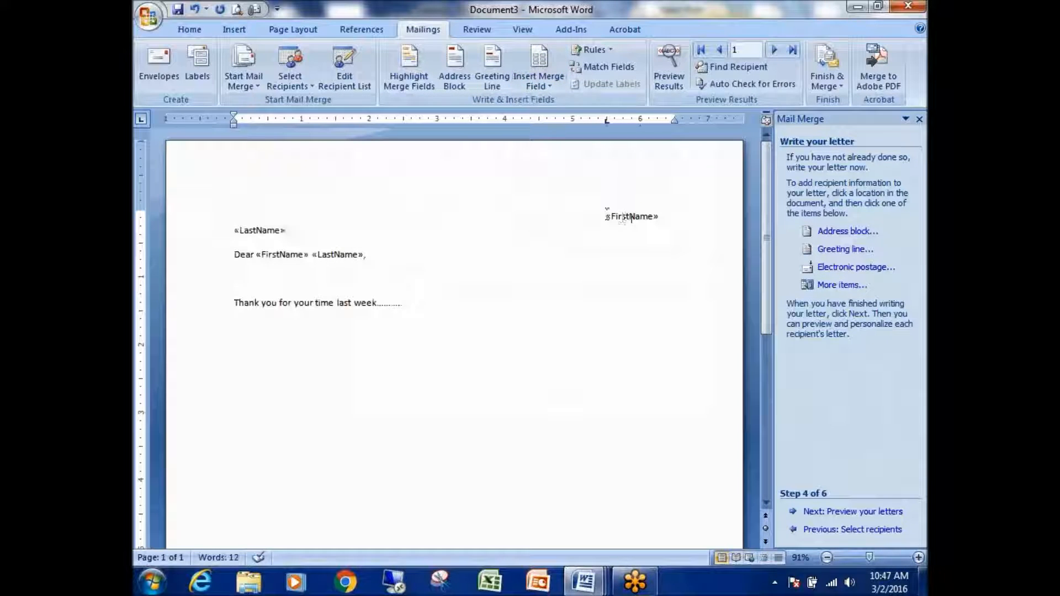
left_click(650, 216)
key("BackSpace")
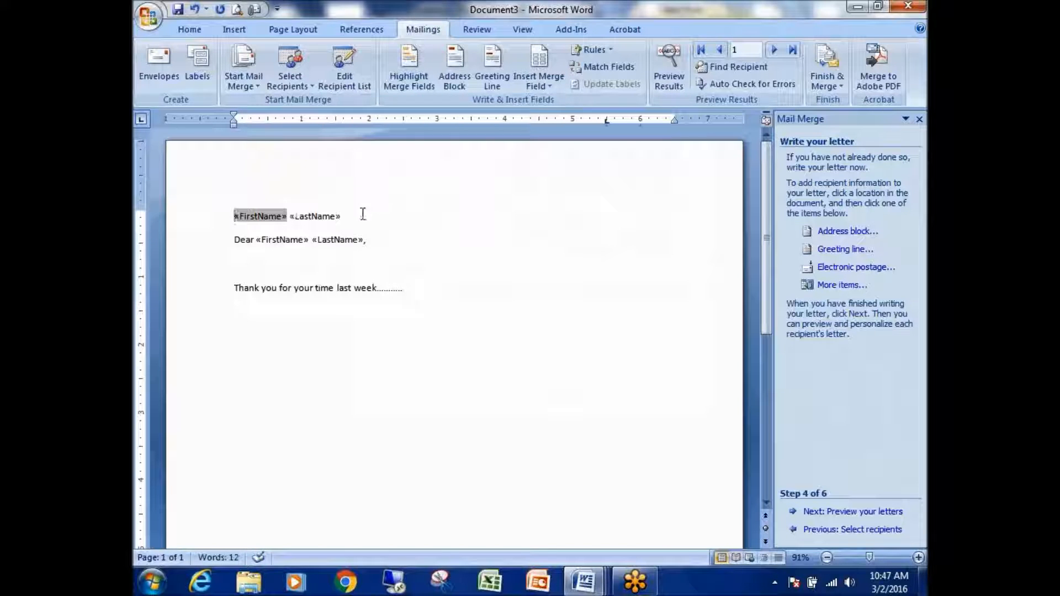
- Delete the name line above the salutation and insert the FirstName and LastName merge fields on a line below the letter body
left_click_drag(350, 216, 249, 226)
key("BackSpace")
left_click(278, 409)
left_click(552, 85)
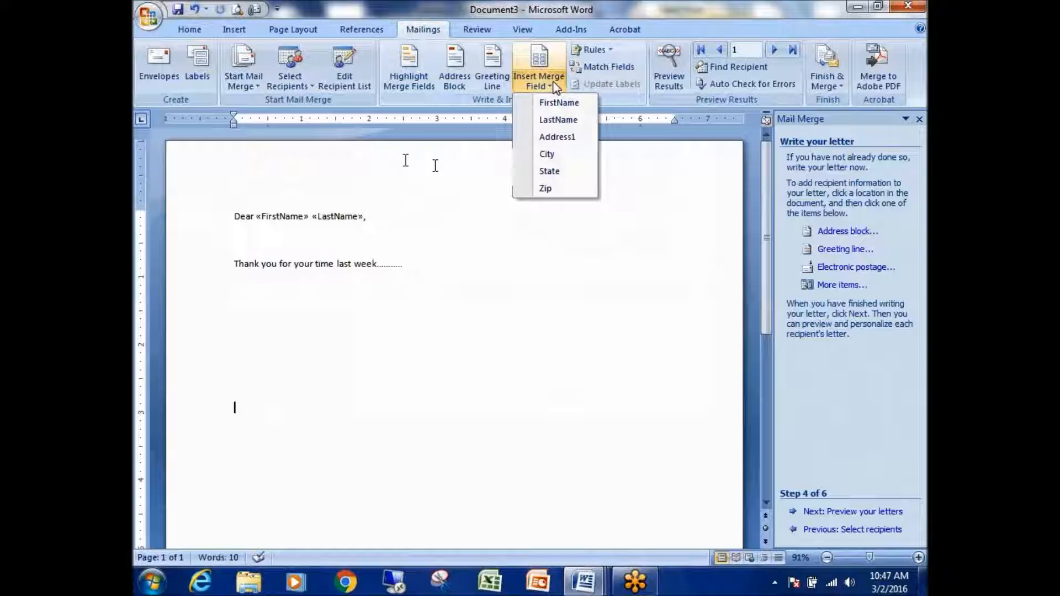
left_click(559, 102)
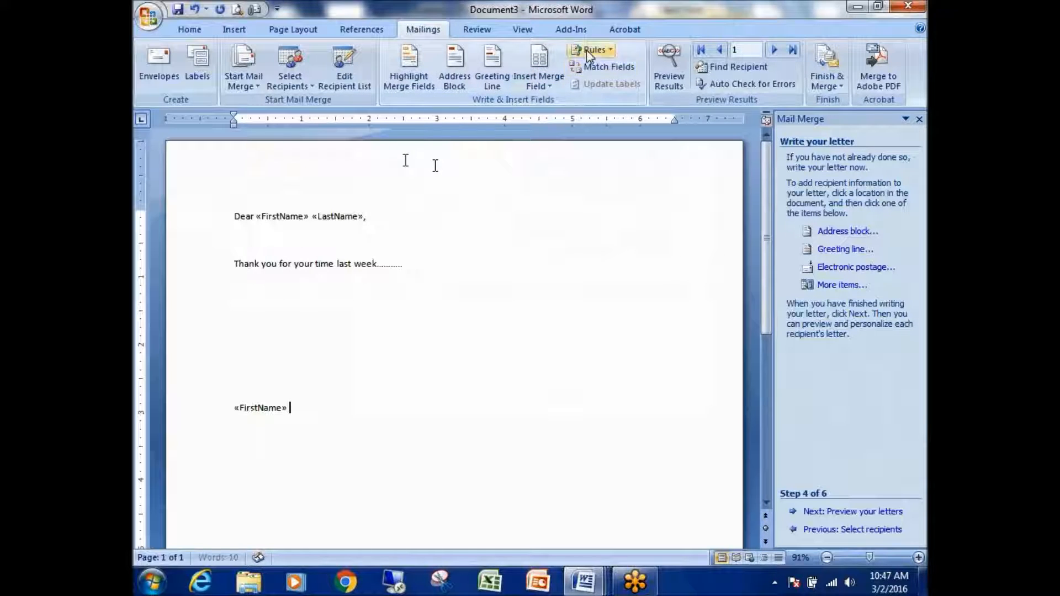
left_click(539, 83)
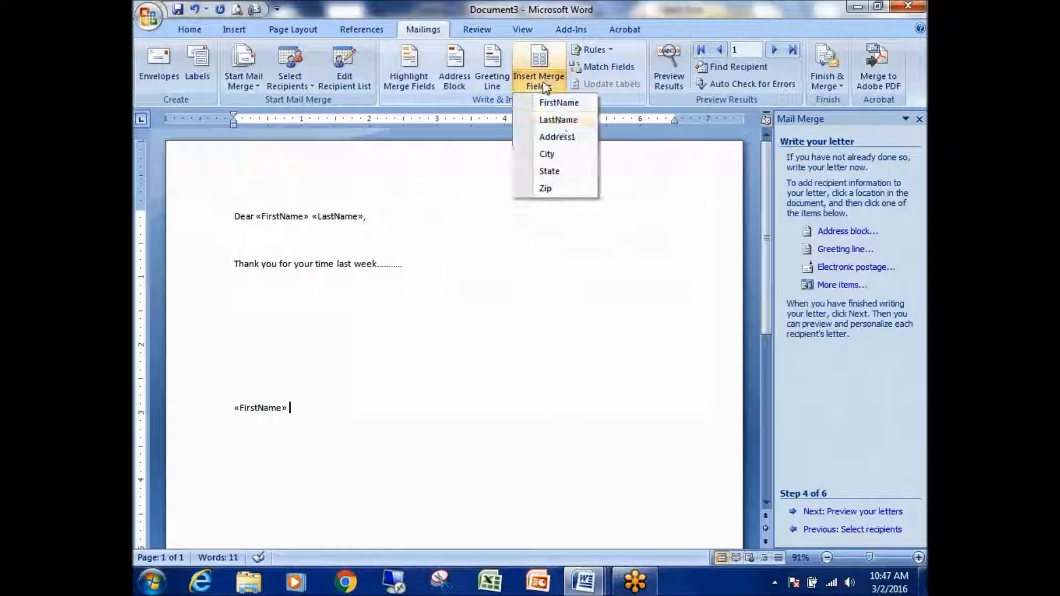
left_click(559, 121)
key("Return")
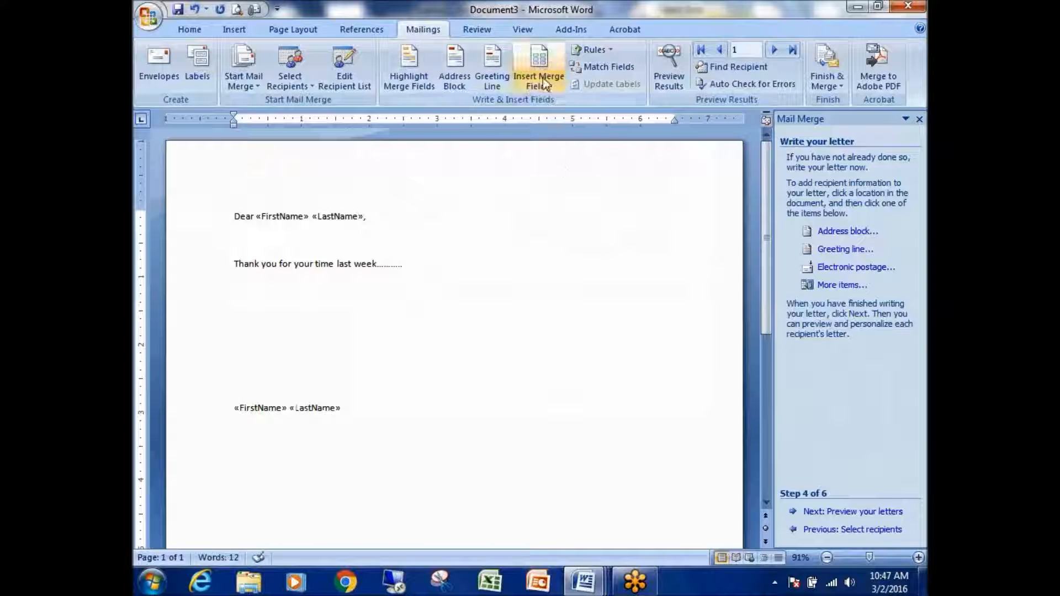
- Add the Address1 merge field under the name line, with the City, State and Zip fields together on the line below it
left_click(544, 83)
left_click(560, 137)
key("Return")
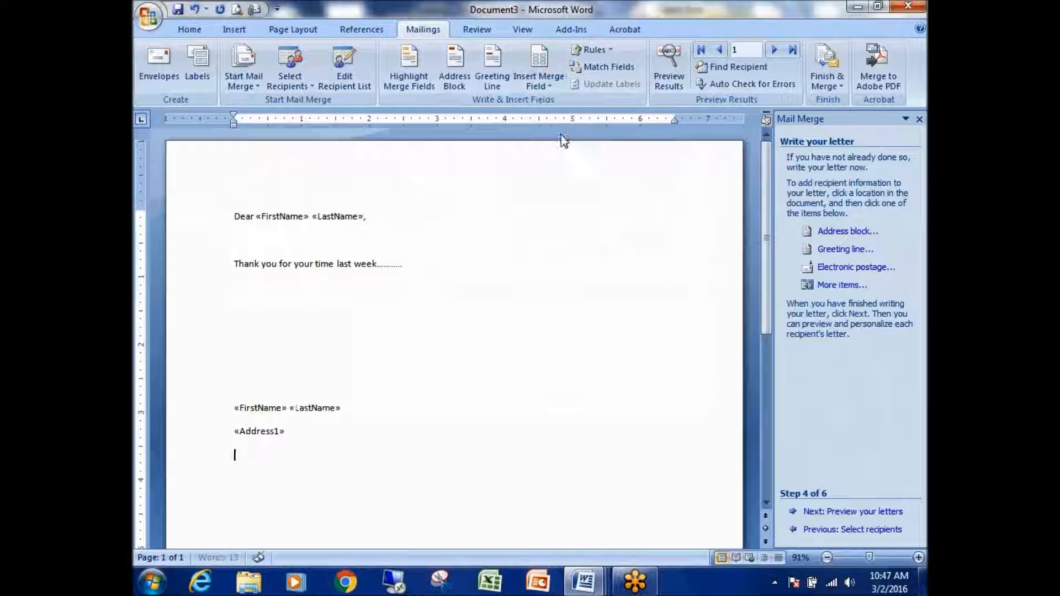
left_click(539, 83)
left_click(546, 151)
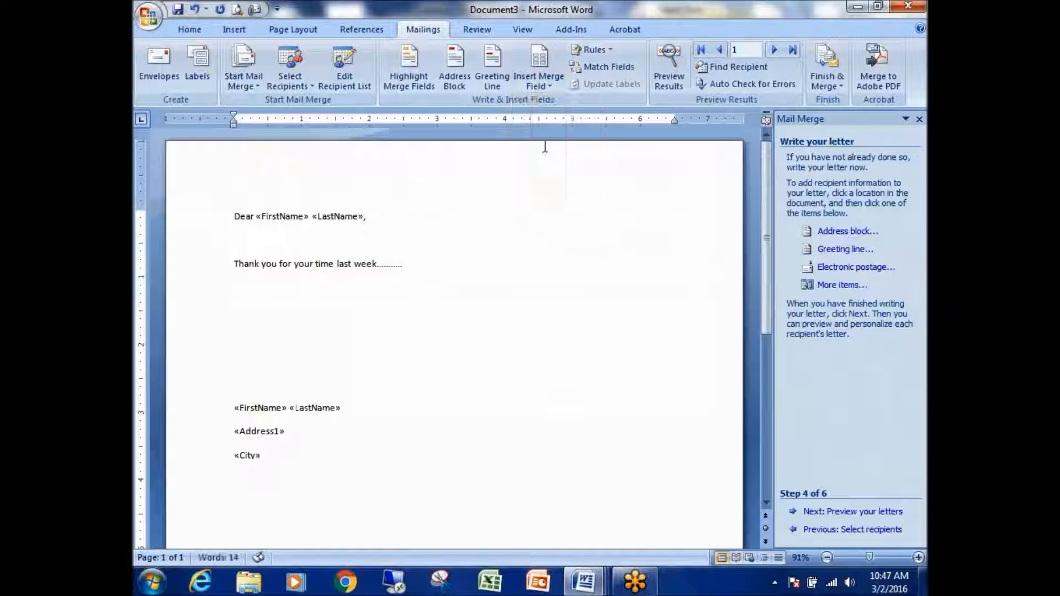
left_click(539, 83)
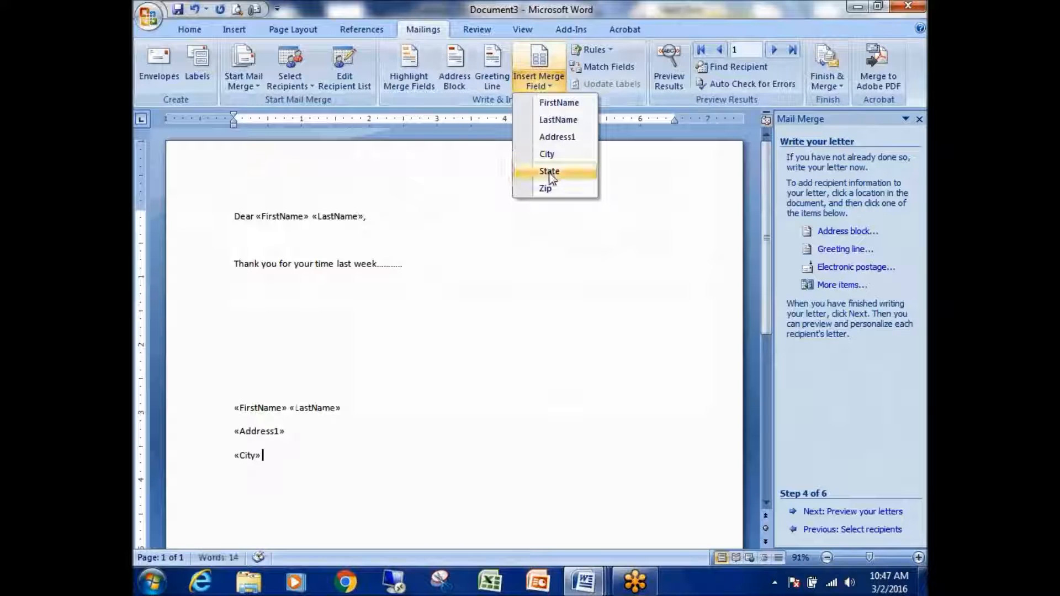
left_click(550, 172)
left_click(539, 83)
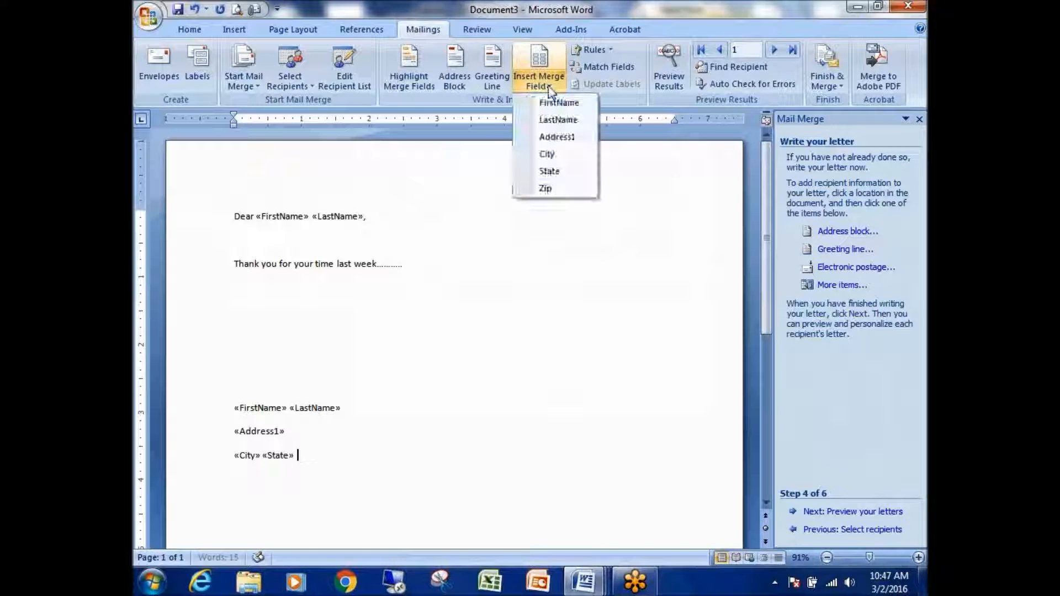
left_click(555, 187)
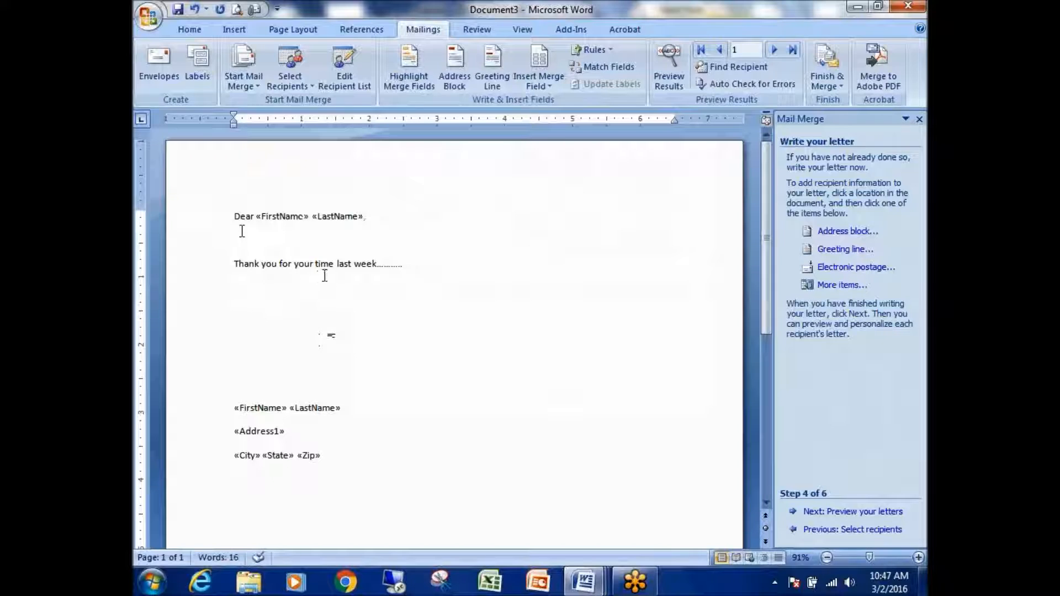
- Add two blank lines between the letter body and the recipient's name and address fields
scroll(267, 405, "down", 6)
scroll(279, 371, "up", 6)
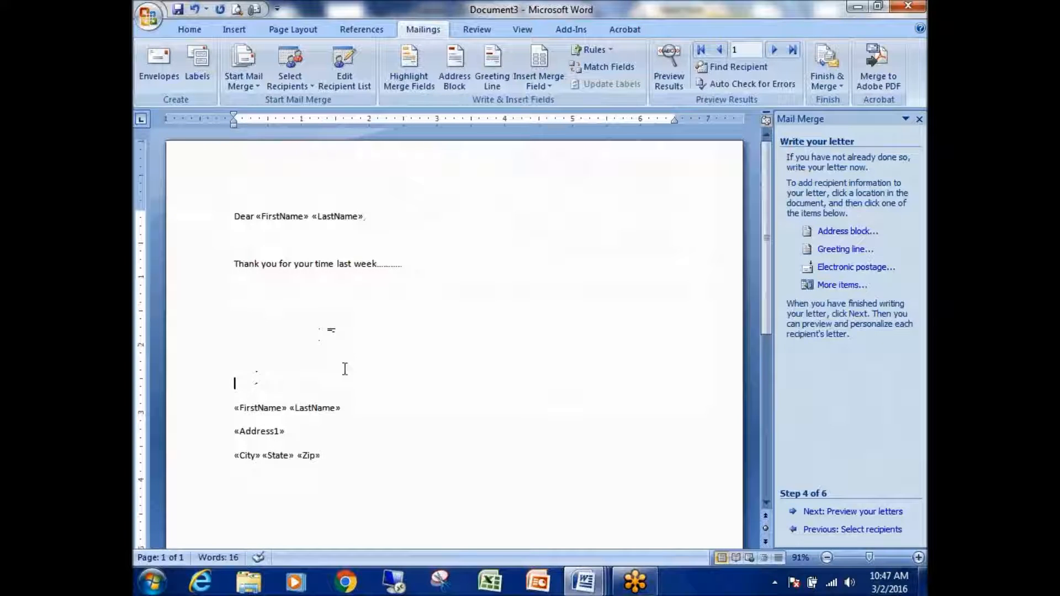
key("Return")
key("Return")
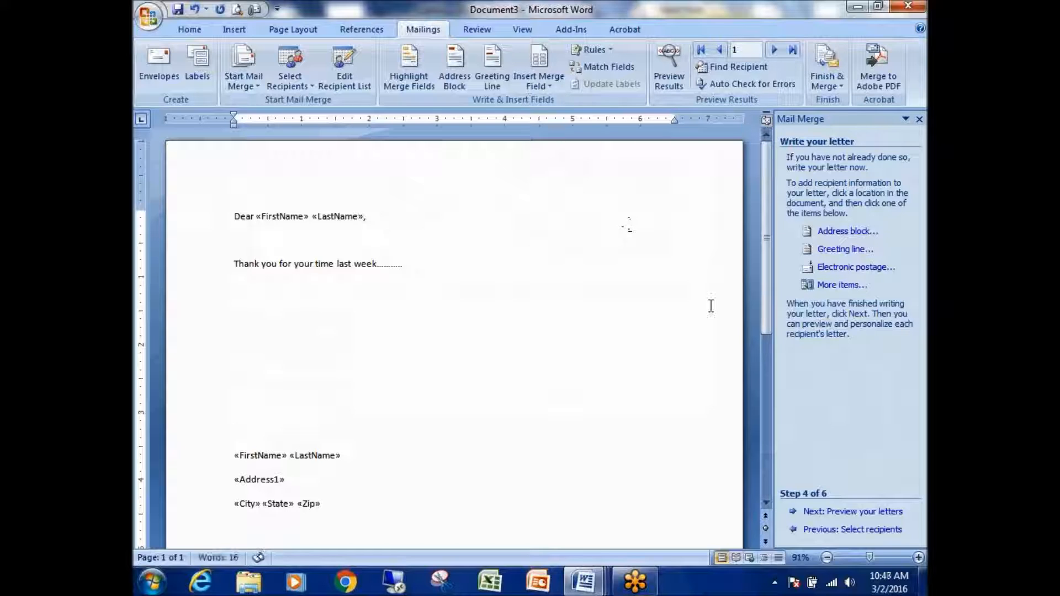
key("Up")
left_click_drag(234, 264, 464, 353)
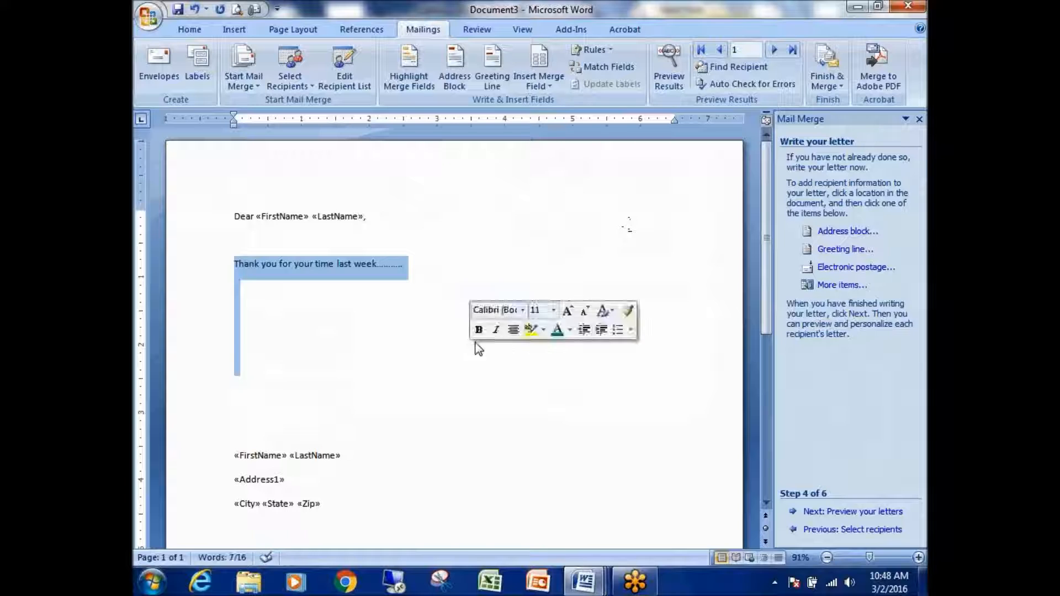
left_click(376, 358)
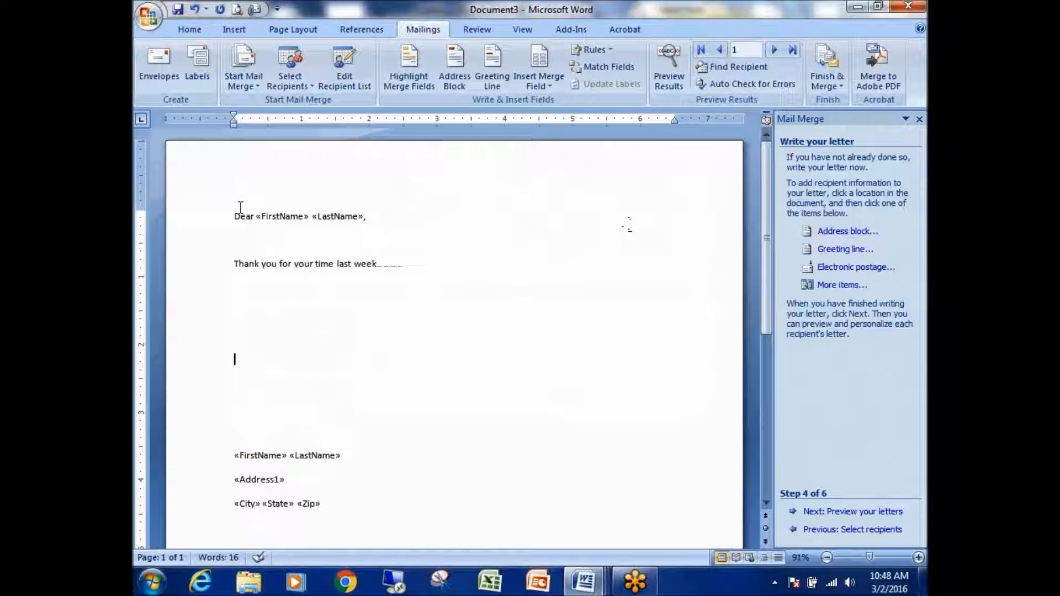
left_click(269, 216)
left_click(368, 216)
- Advance the wizard to the letter preview and check the salutation and address lines of the first recipient's letter
left_click(868, 519)
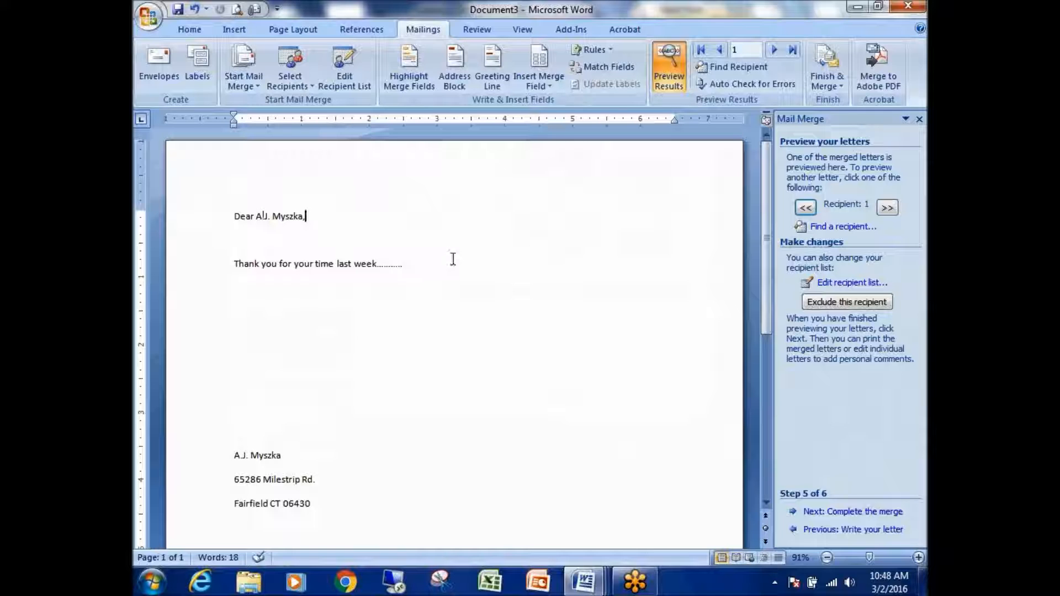
scroll(319, 309, "down", 3)
left_click(231, 346)
left_click(326, 370)
left_click(336, 423)
scroll(334, 417, "down", 6)
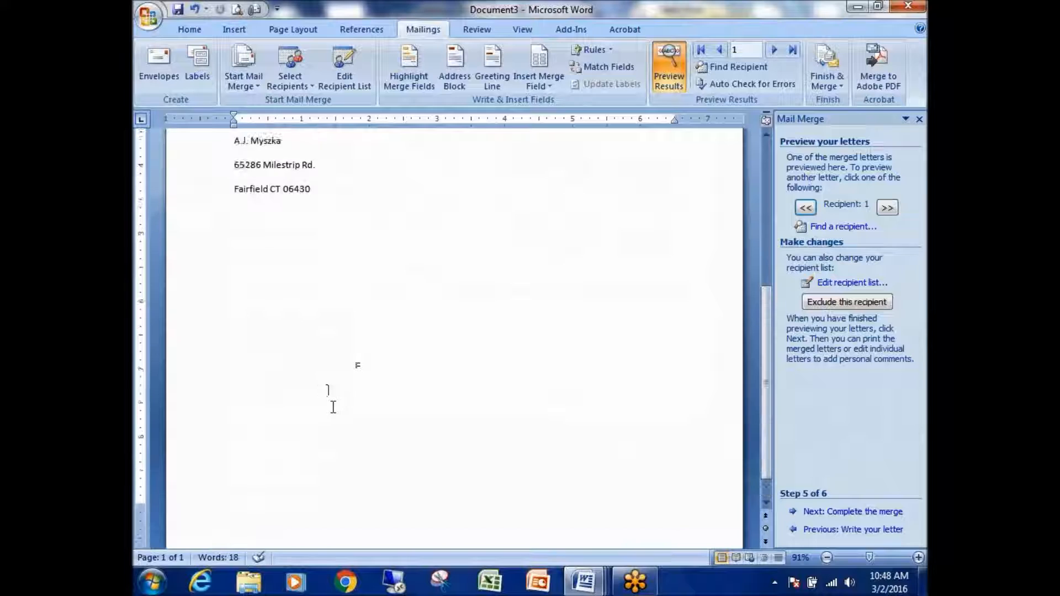
scroll(332, 406, "up", 8)
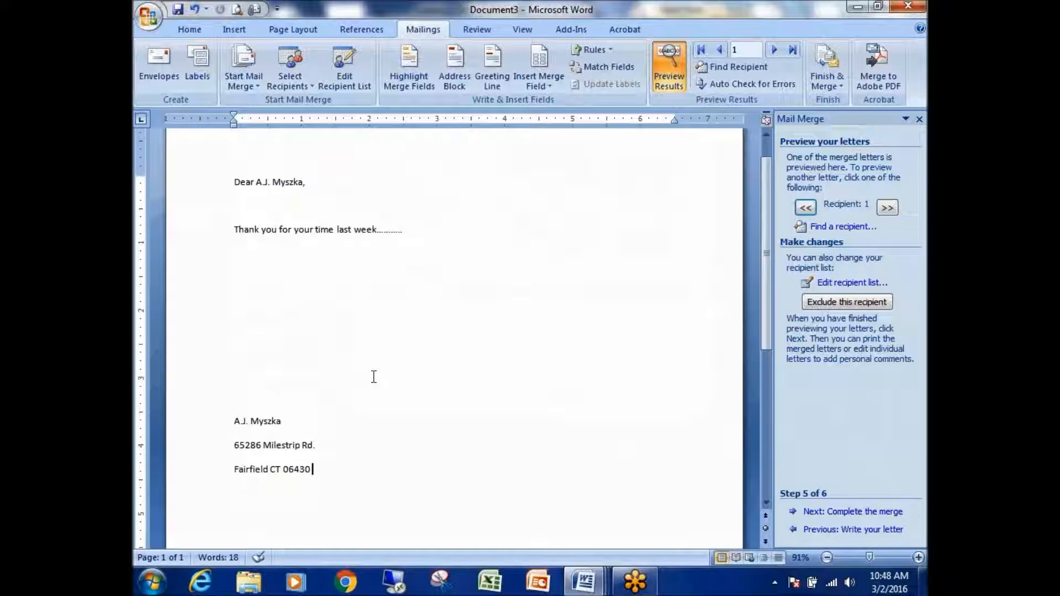
- Browse back and forth through the previewed letters to check other recipients' names and addresses, stopping at recipient 5
left_click(888, 208)
left_click(887, 208)
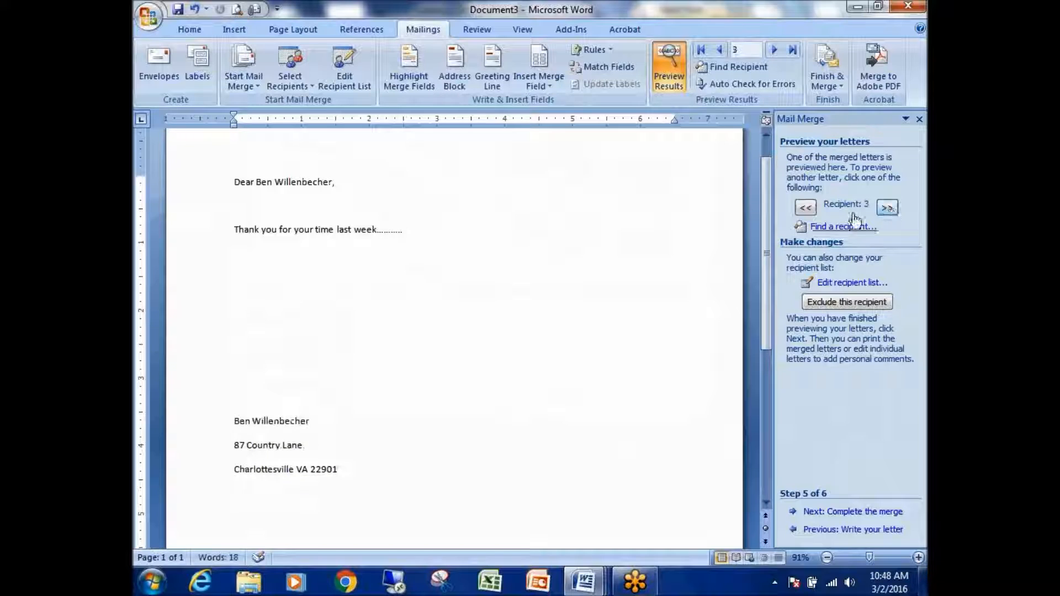
left_click(805, 208)
left_click(804, 208)
left_click(888, 208)
left_click(888, 208)
left_click(888, 208)
left_click(888, 208)
left_click(888, 208)
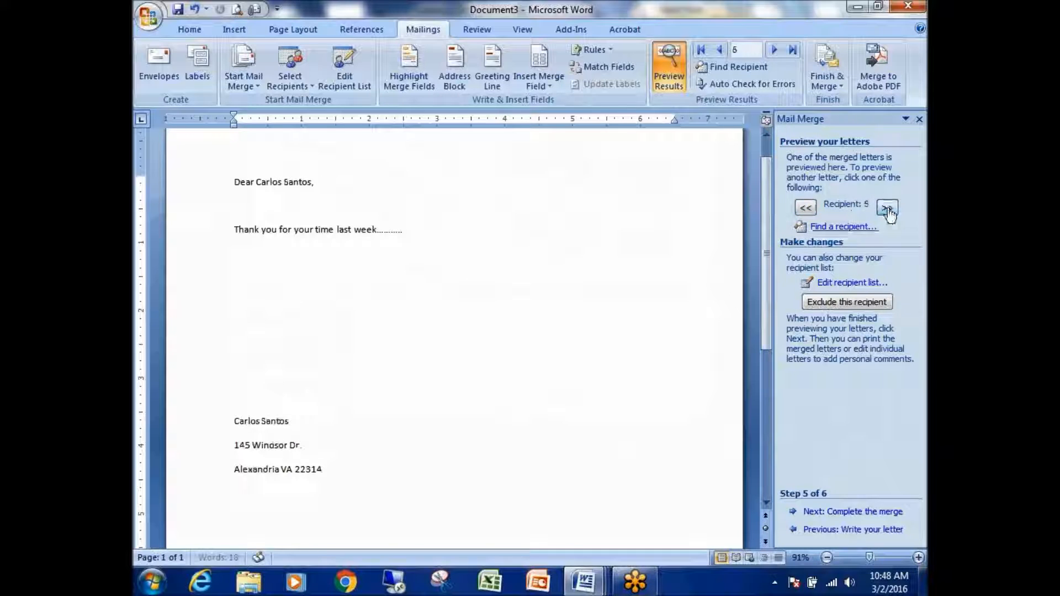
left_click(805, 208)
left_click(805, 208)
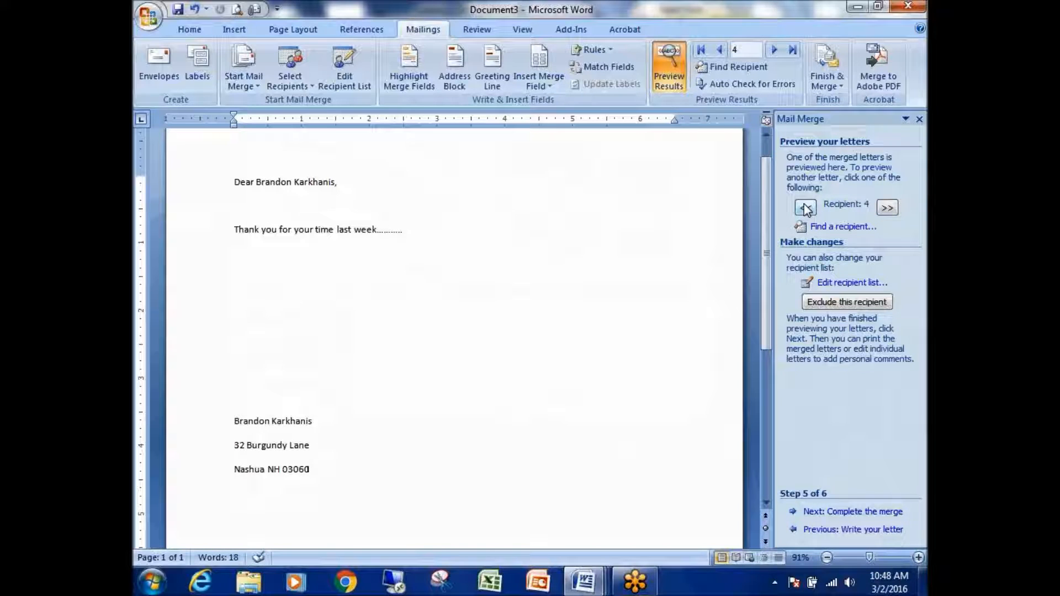
left_click(886, 208)
left_click(887, 208)
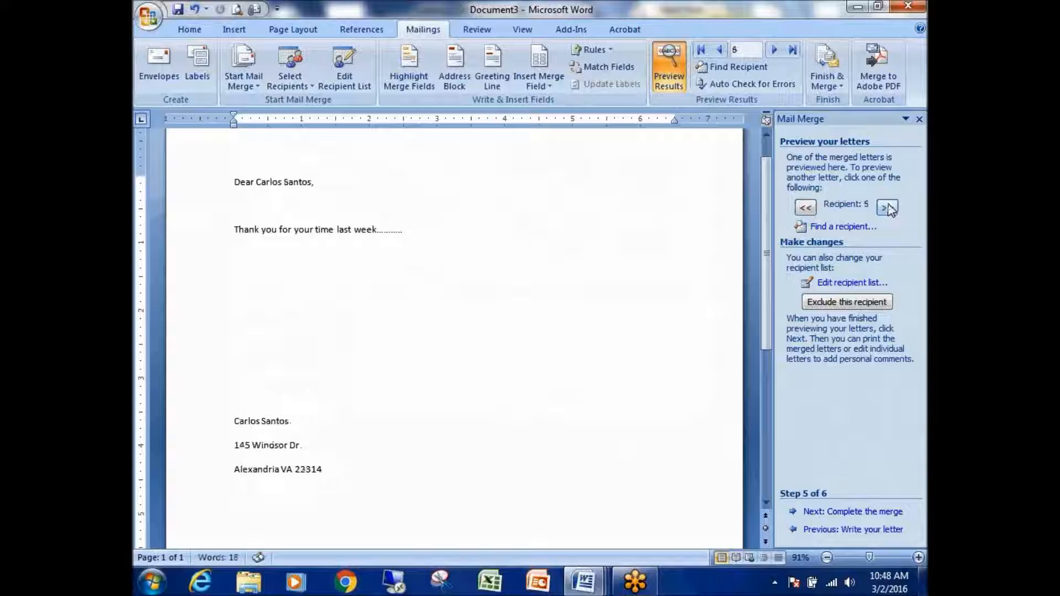
left_click(805, 208)
left_click(805, 209)
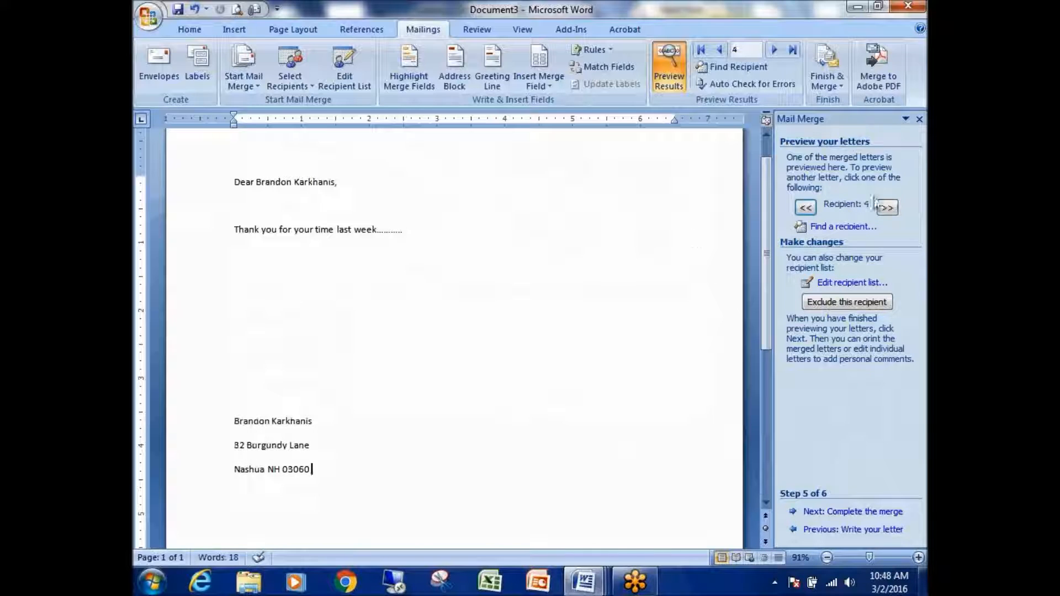
left_click(890, 207)
left_click(890, 206)
left_click(890, 206)
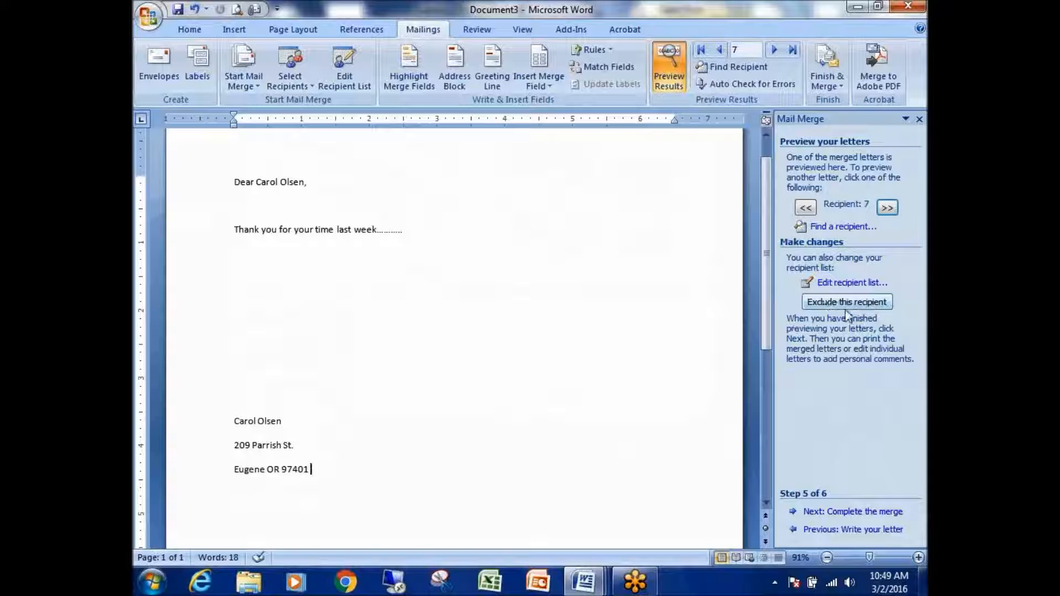
left_click(887, 207)
left_click(889, 208)
left_click(890, 207)
left_click(805, 207)
left_click(806, 208)
left_click(805, 207)
left_click(805, 208)
left_click(806, 208)
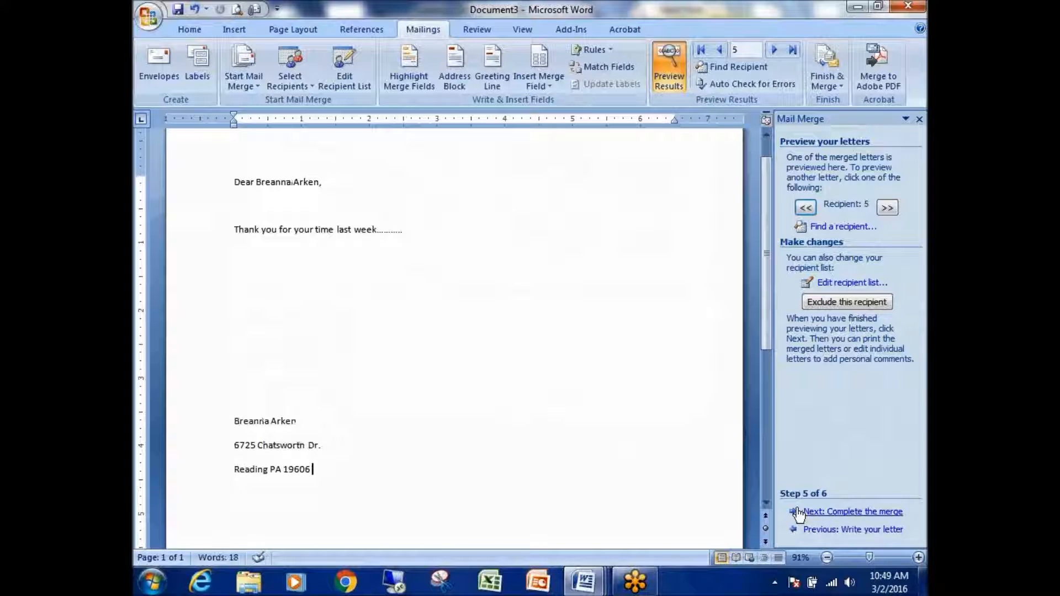
- Advance the wizard to completing the merge and merge all records into a new document of individual letters
left_click(859, 512)
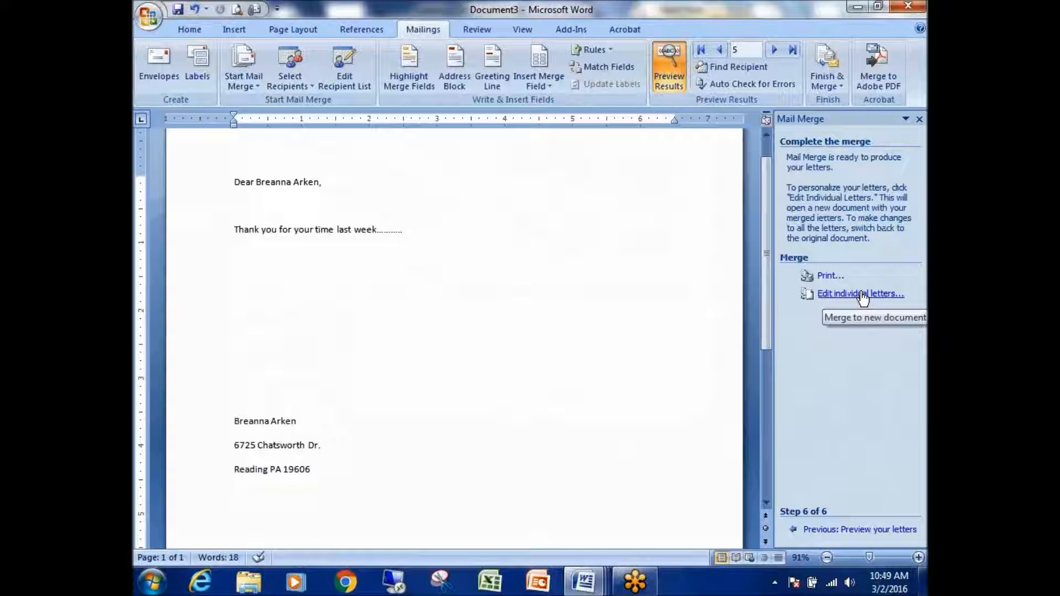
left_click(672, 51)
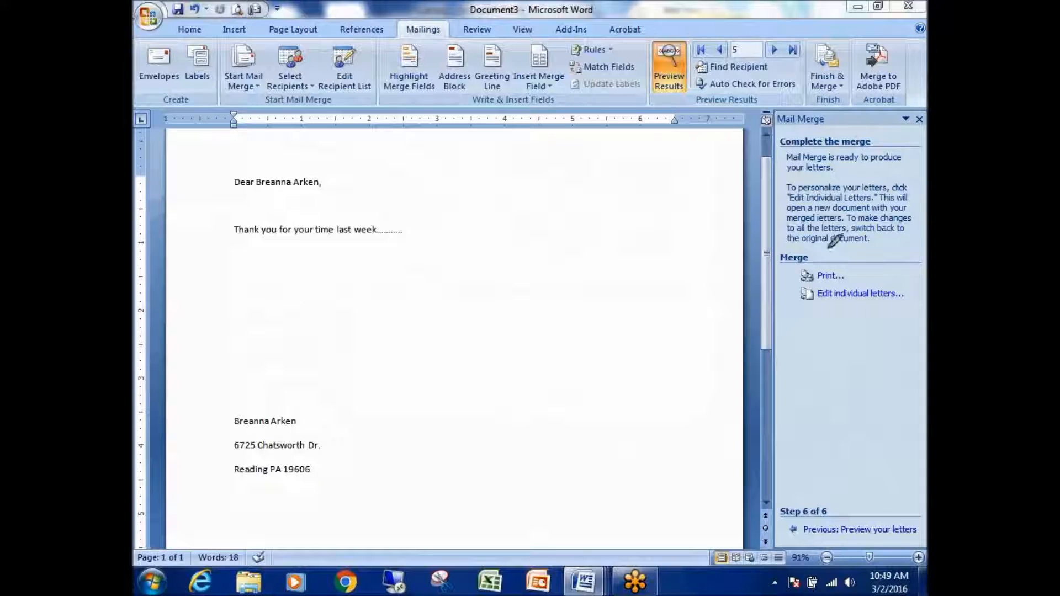
mouse_move(903, 302)
left_mouse_down()
mouse_move(794, 302)
mouse_move(793, 276)
mouse_move(796, 292)
mouse_move(801, 269)
mouse_move(892, 270)
mouse_move(907, 298)
left_mouse_up()
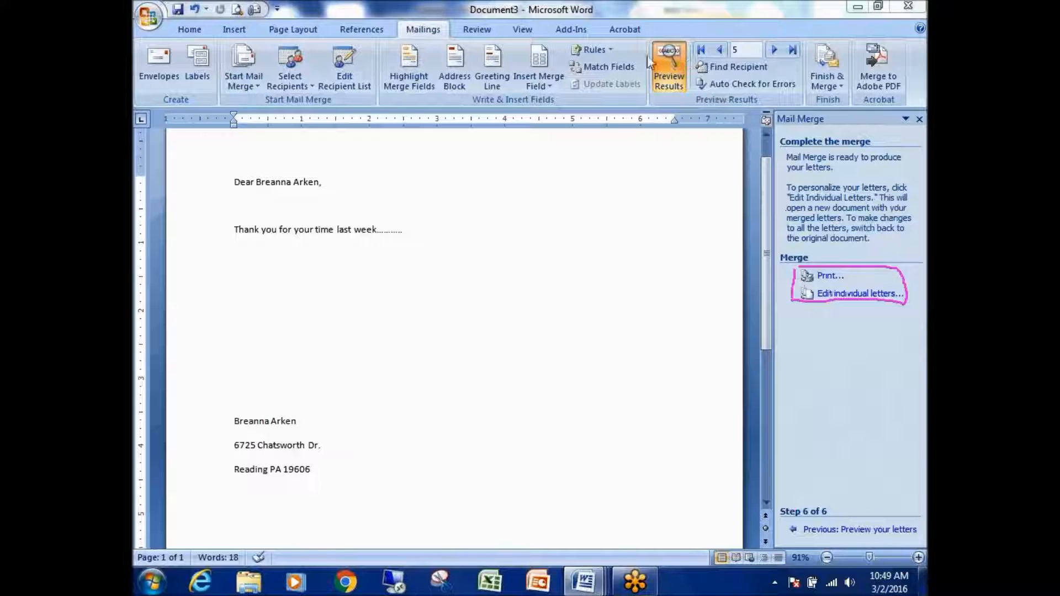
left_click(305, 260)
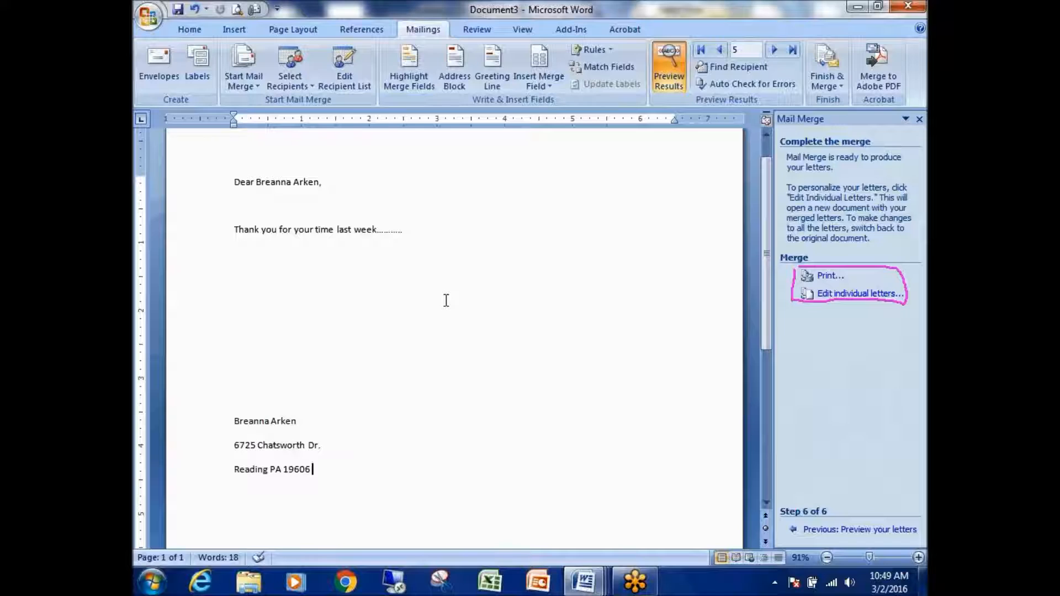
left_click(848, 298)
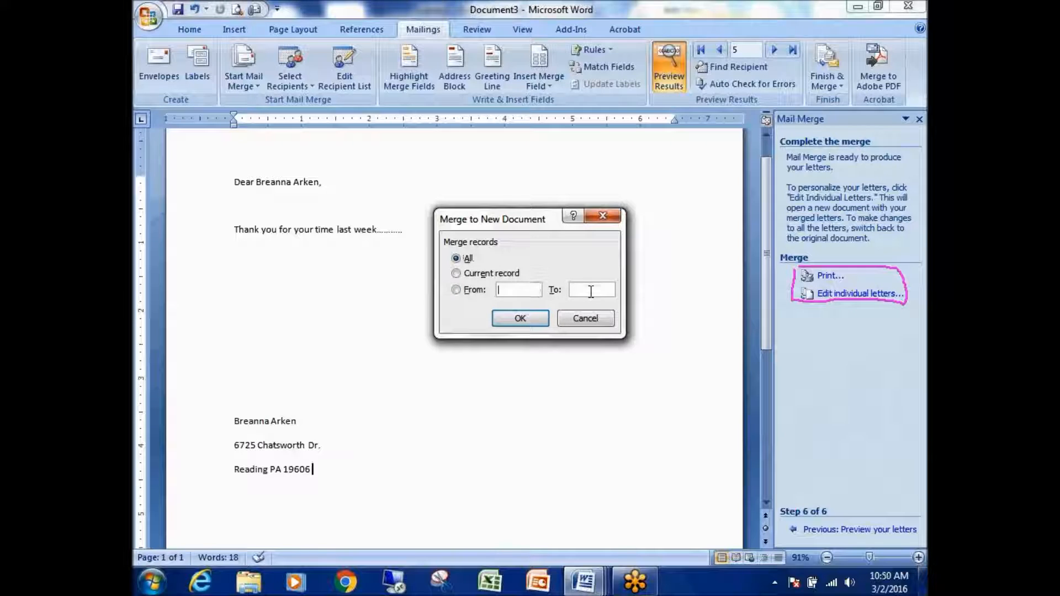
left_click(471, 260)
left_click(529, 325)
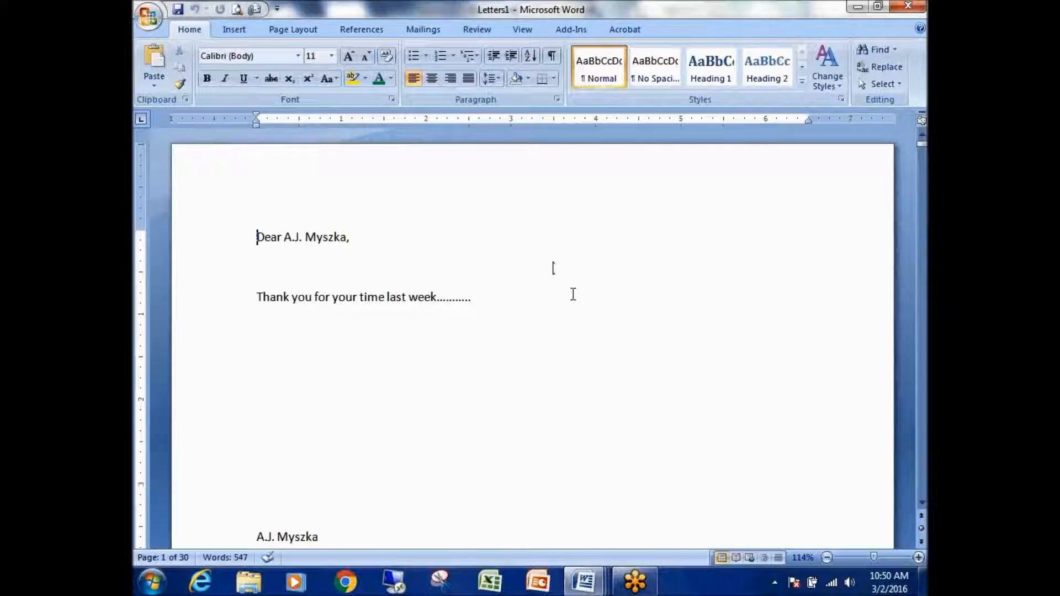
- Look through the first pages of the merged document to check that each letter has its own salutation and address
scroll(553, 269, "down", 10)
scroll(528, 294, "down", 15)
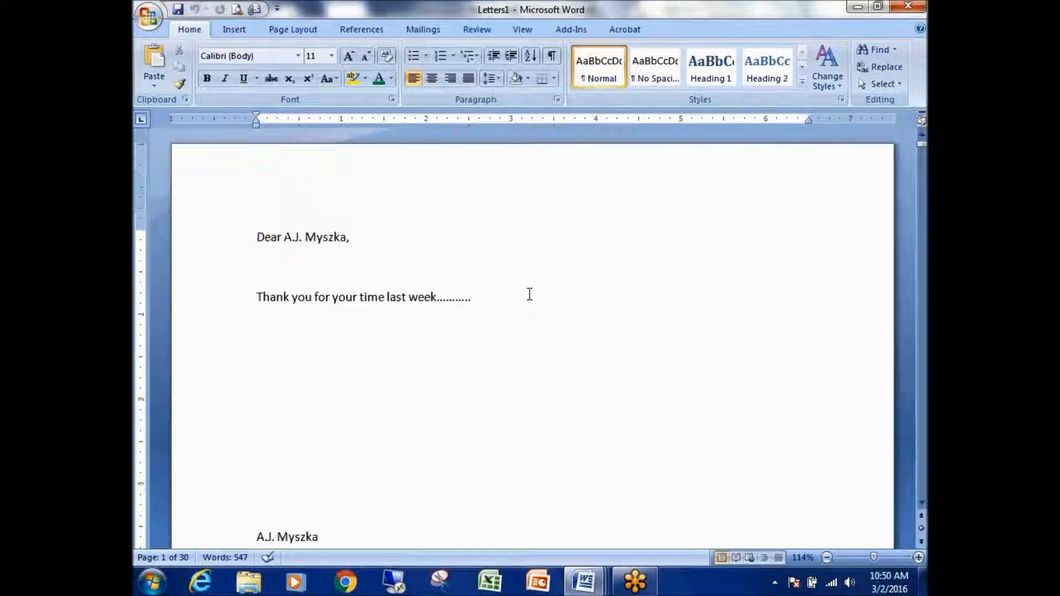
scroll(529, 298, "down", 20)
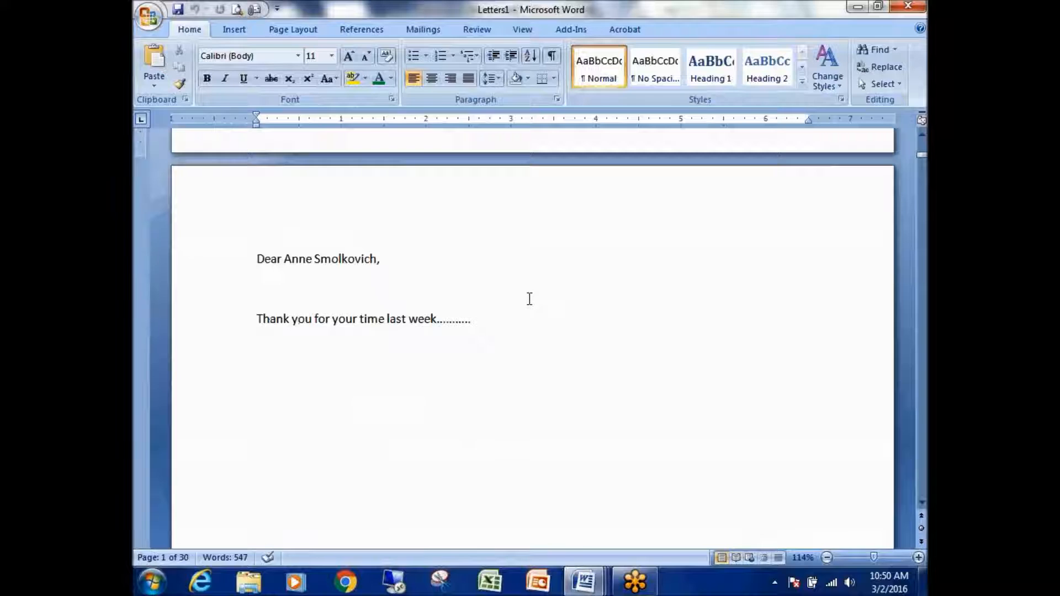
scroll(546, 337, "down", 6)
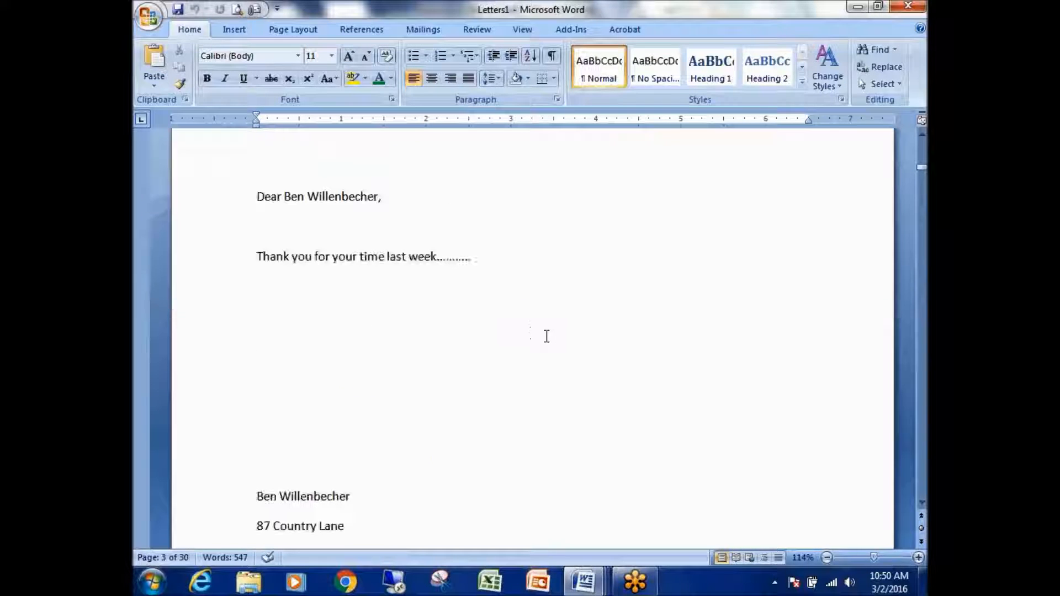
scroll(546, 337, "down", 18)
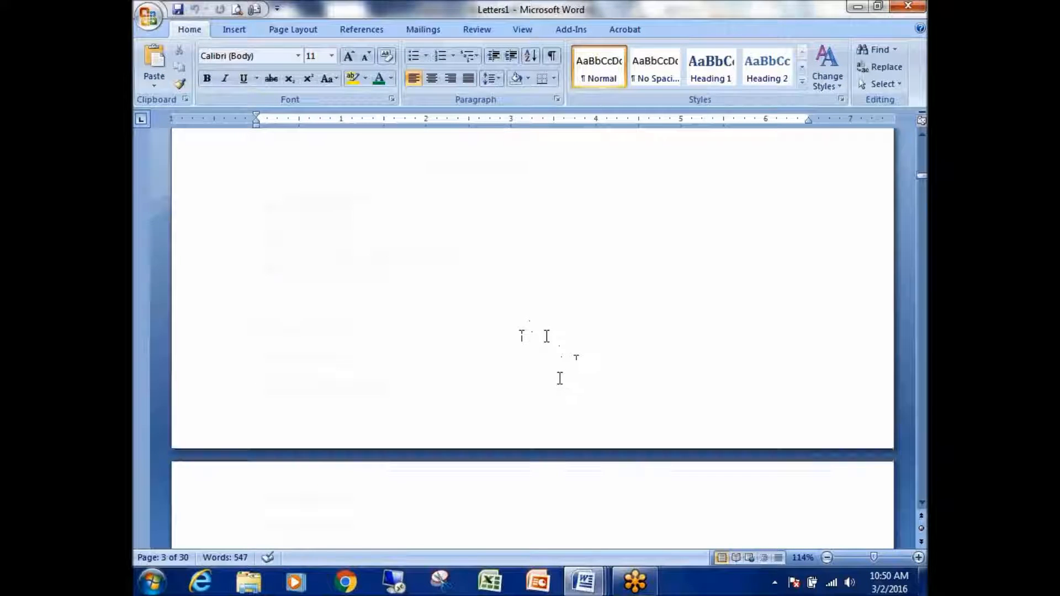
scroll(388, 369, "down", 11)
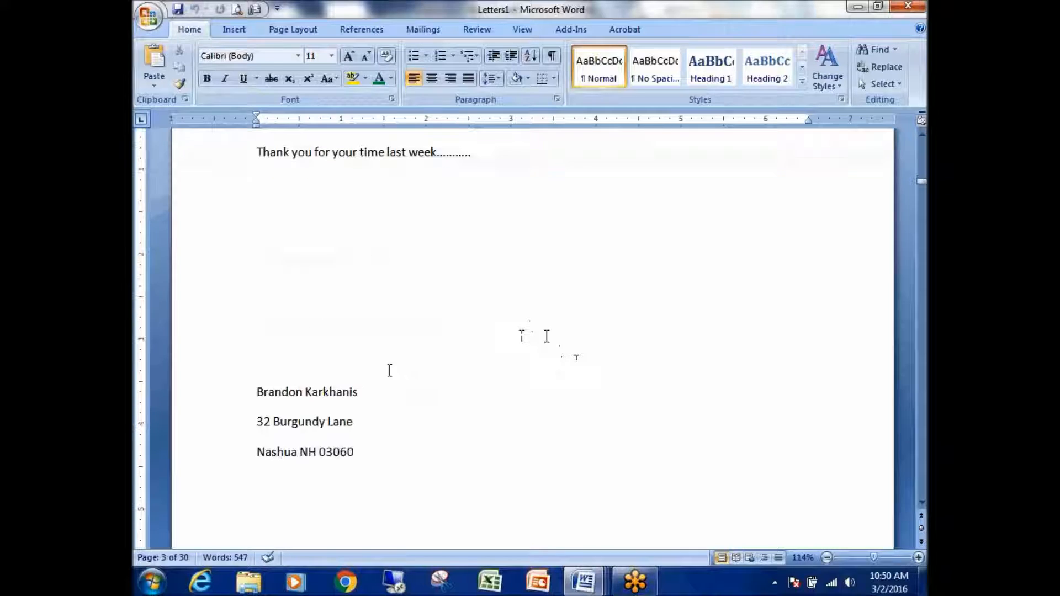
scroll(541, 368, "down", 20)
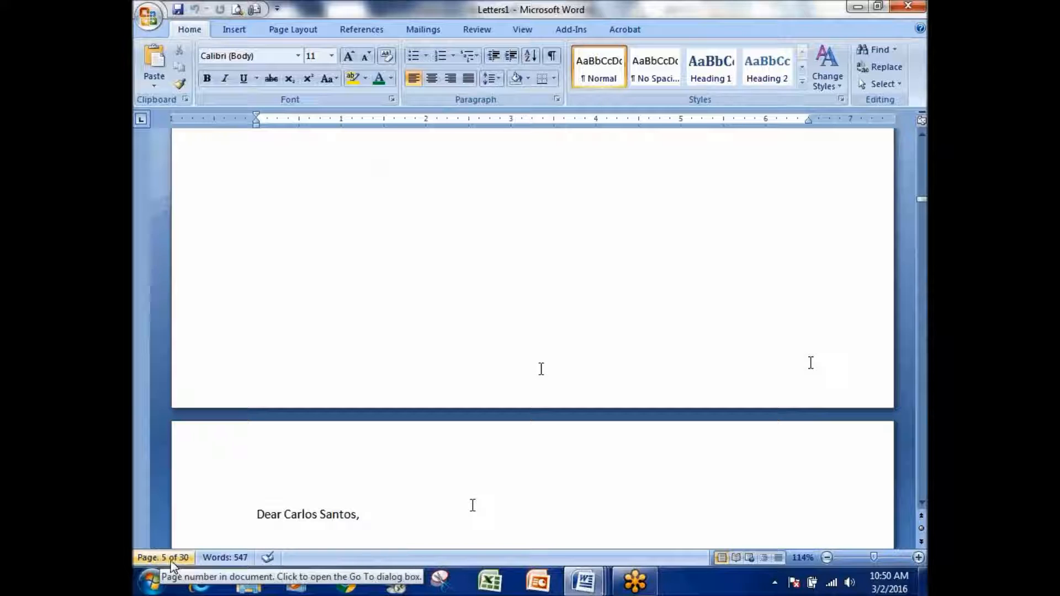
- Look through more of the merged letters, comparing salutations and address lines, and return to the first letter
scroll(921, 228, "down", 5)
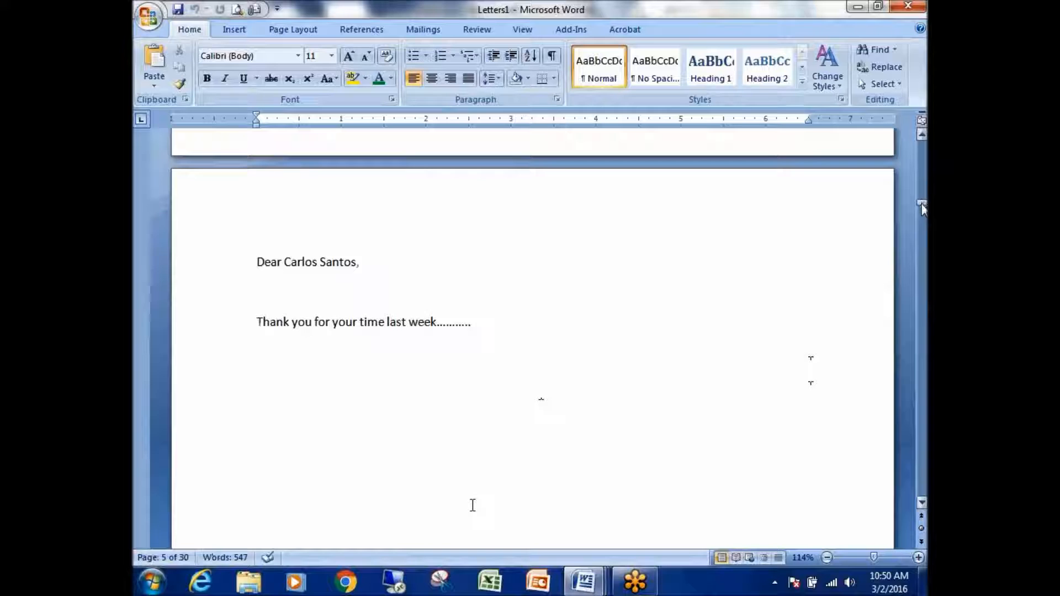
scroll(921, 231, "down", 20)
left_click_drag(922, 247, 925, 327)
left_click_drag(923, 163, 922, 142)
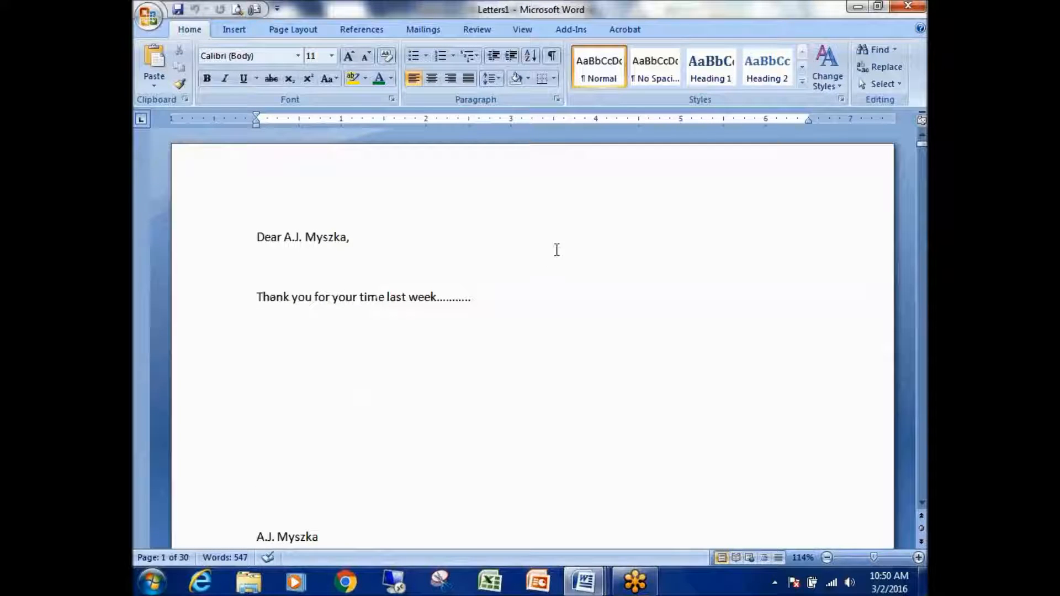
scroll(491, 285, "down", 7)
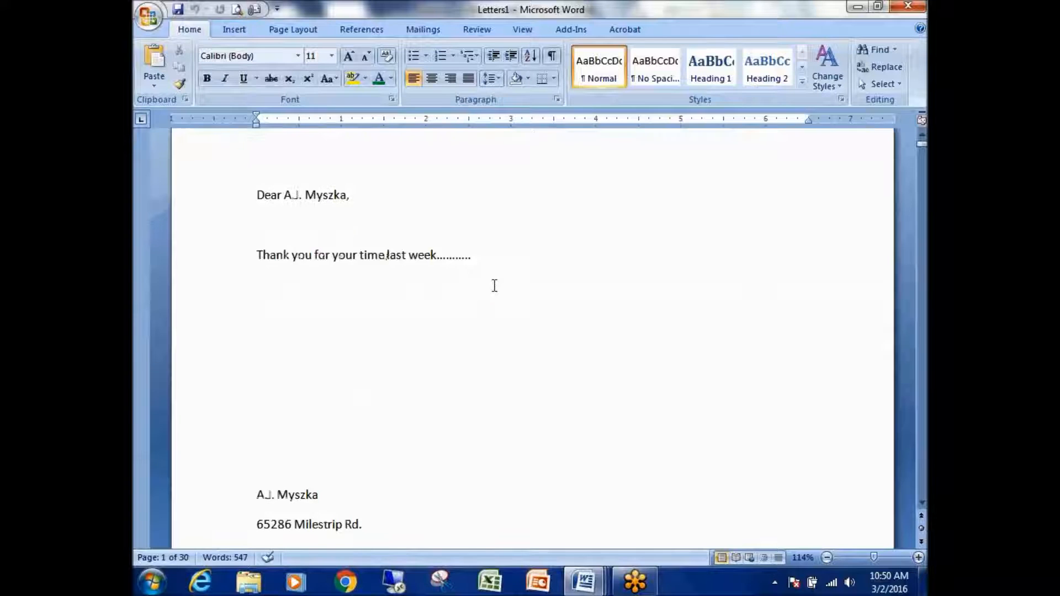
scroll(489, 284, "up", 7)
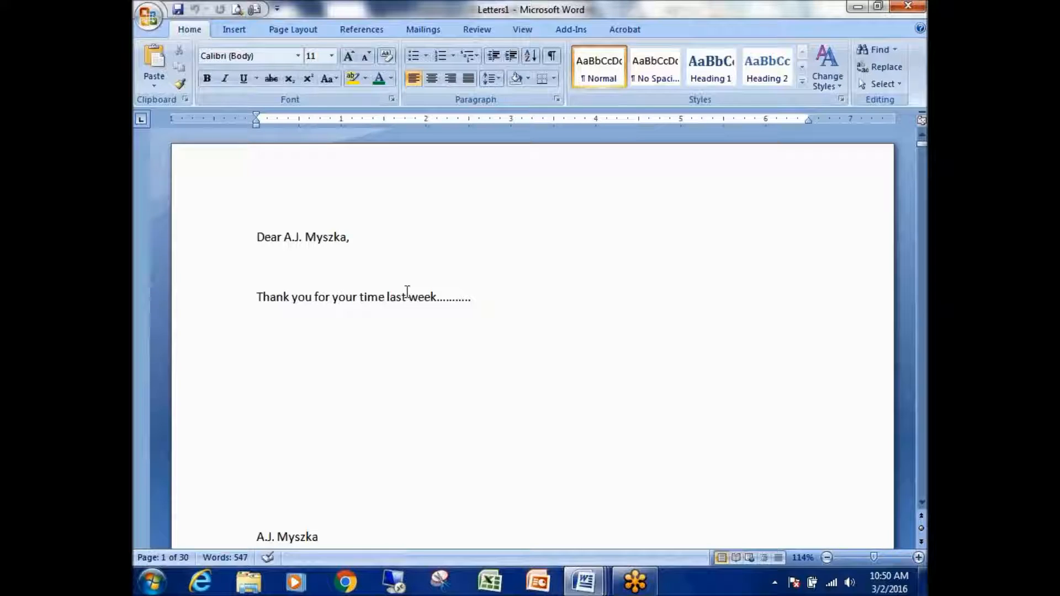
scroll(440, 305, "down", 14)
scroll(456, 316, "up", 14)
scroll(475, 367, "down", 18)
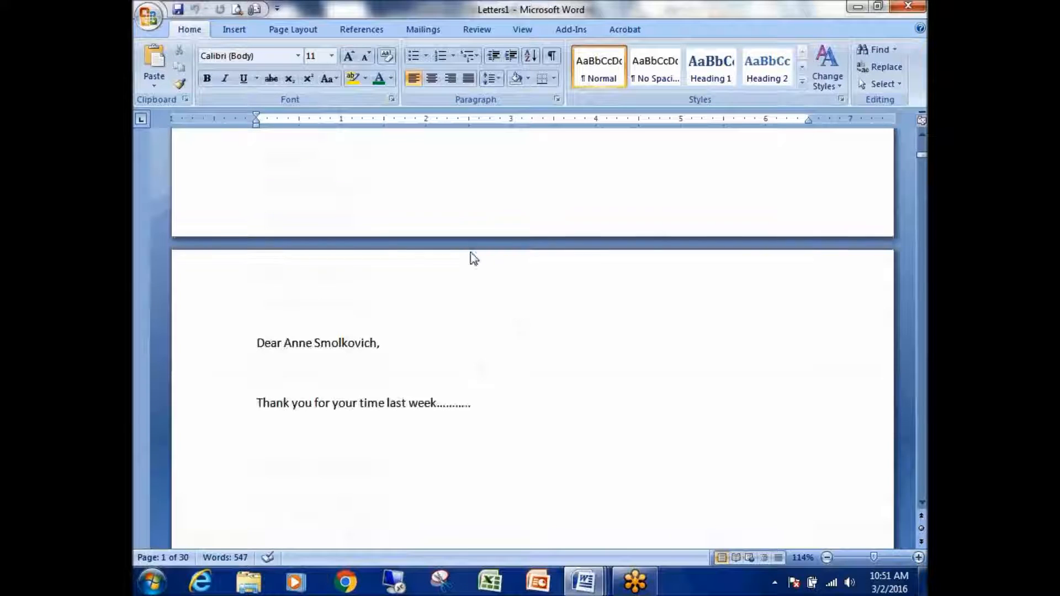
scroll(528, 182, "down", 20)
scroll(504, 173, "up", 3)
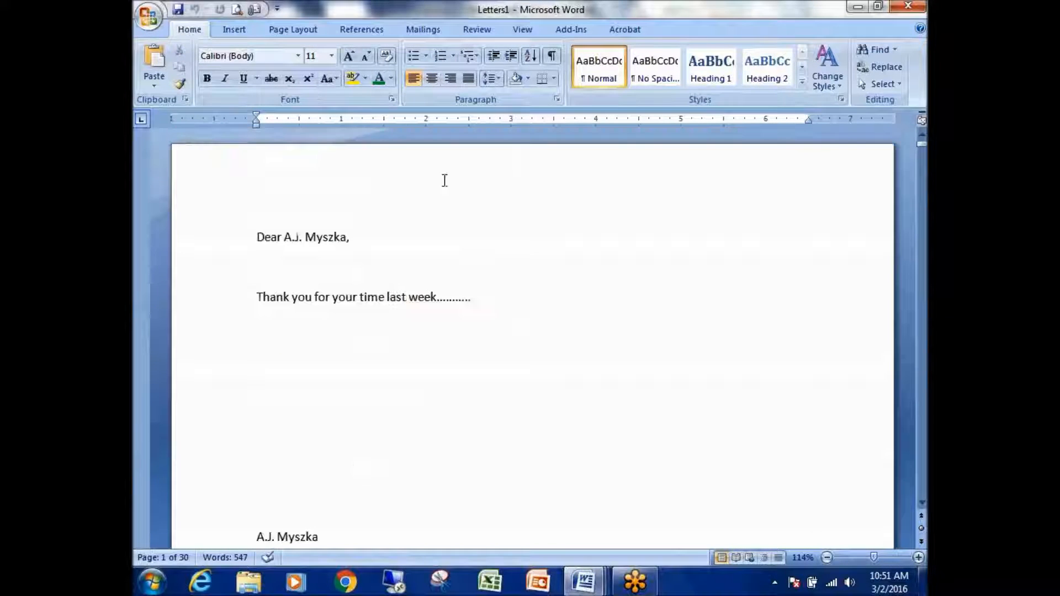
left_click(426, 31)
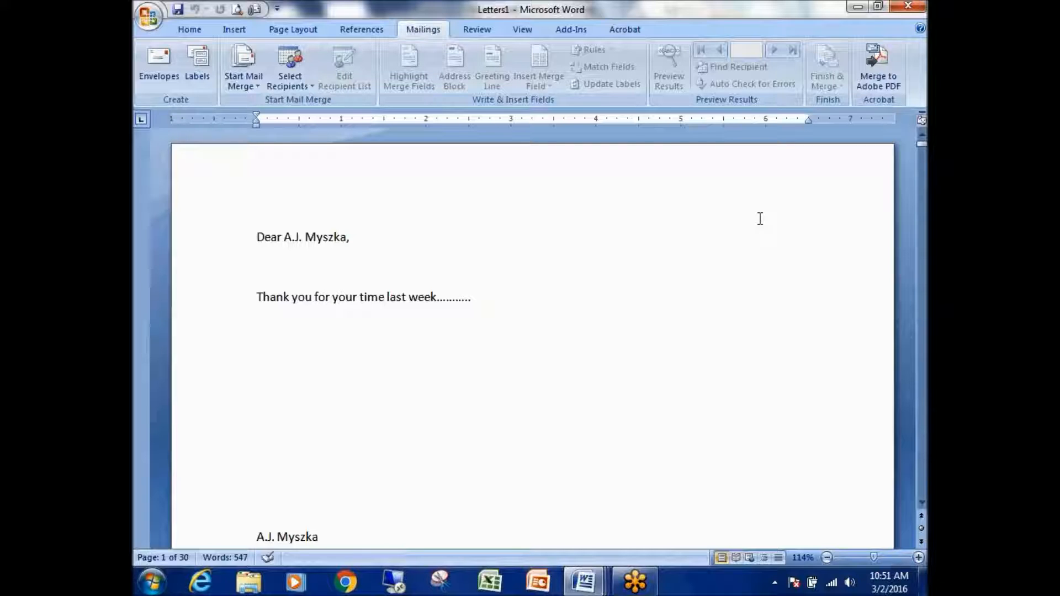
scroll(371, 256, "down", 5)
scroll(372, 256, "up", 5)
- Switch to the BB Newsletter document and look over its title and article text
mouse_move(601, 589)
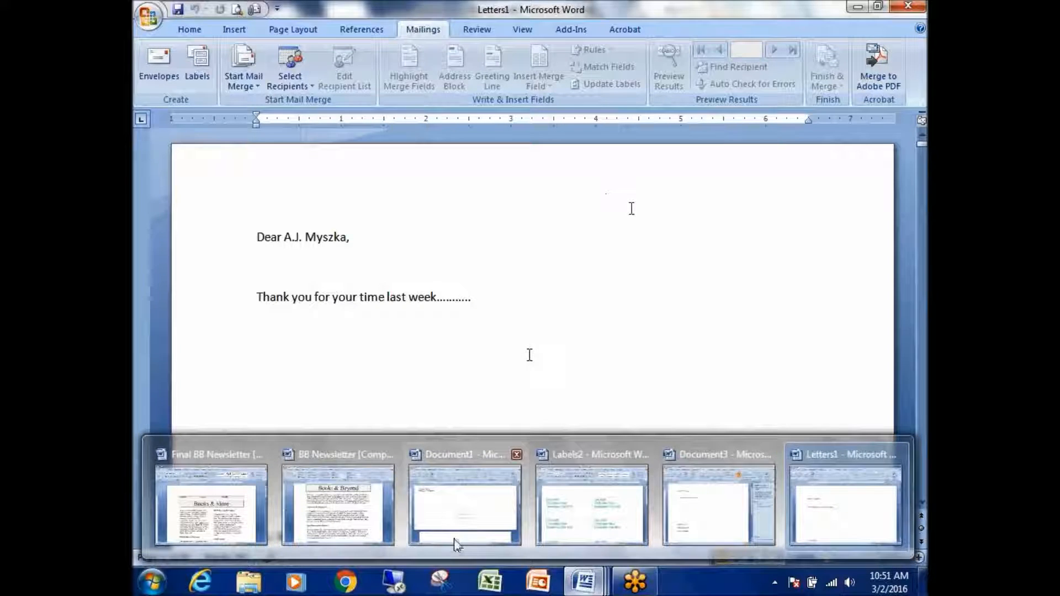
left_click(370, 526)
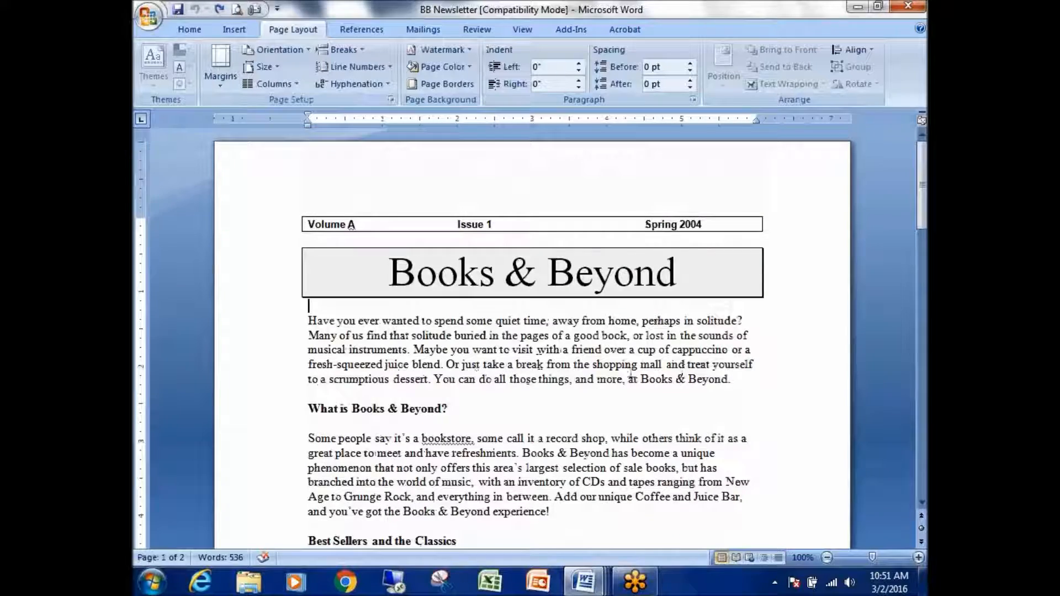
scroll(554, 321, "down", 2)
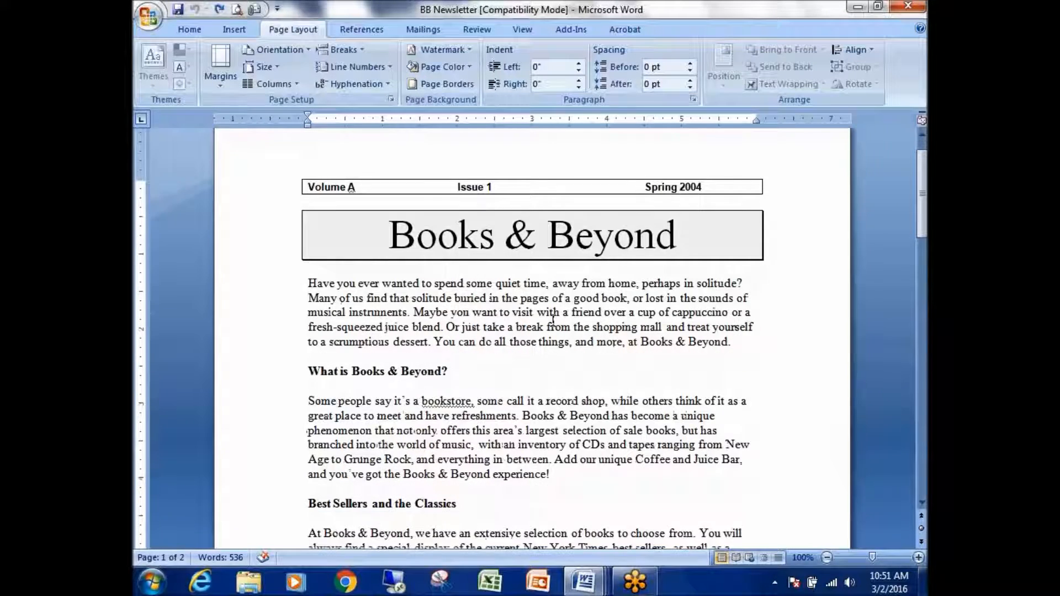
scroll(553, 320, "down", 15)
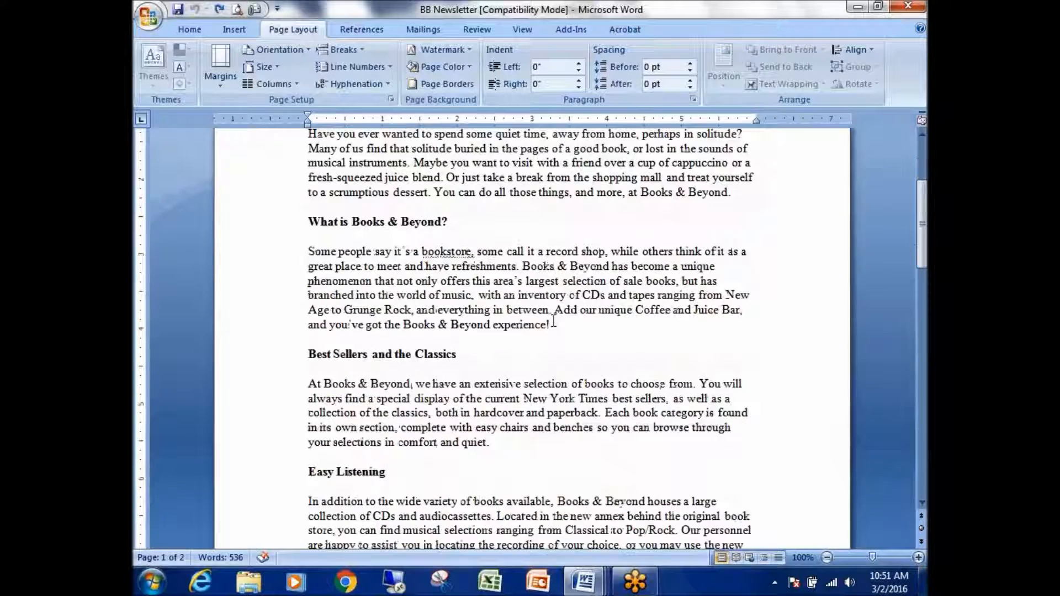
scroll(553, 324, "up", 15)
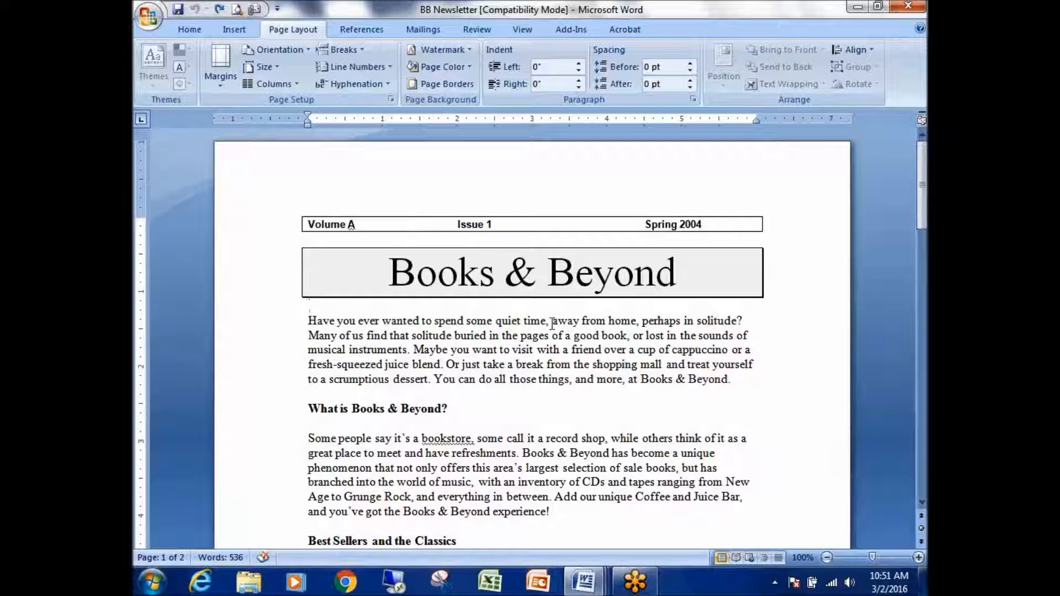
scroll(497, 359, "down", 15)
scroll(483, 385, "up", 15)
left_click(694, 32)
mouse_move(318, 316)
left_mouse_down()
mouse_move(332, 494)
mouse_move(486, 529)
mouse_move(500, 319)
mouse_move(317, 317)
left_mouse_up()
mouse_move(638, 319)
left_mouse_down()
mouse_move(675, 476)
mouse_move(701, 525)
mouse_move(835, 351)
mouse_move(642, 319)
left_mouse_up()
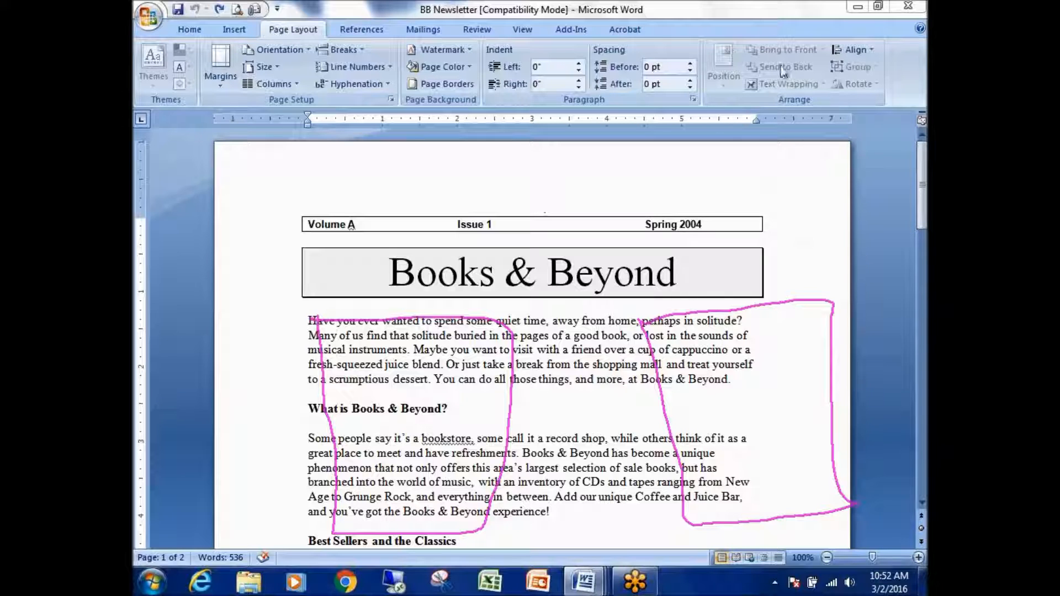
key("Escape")
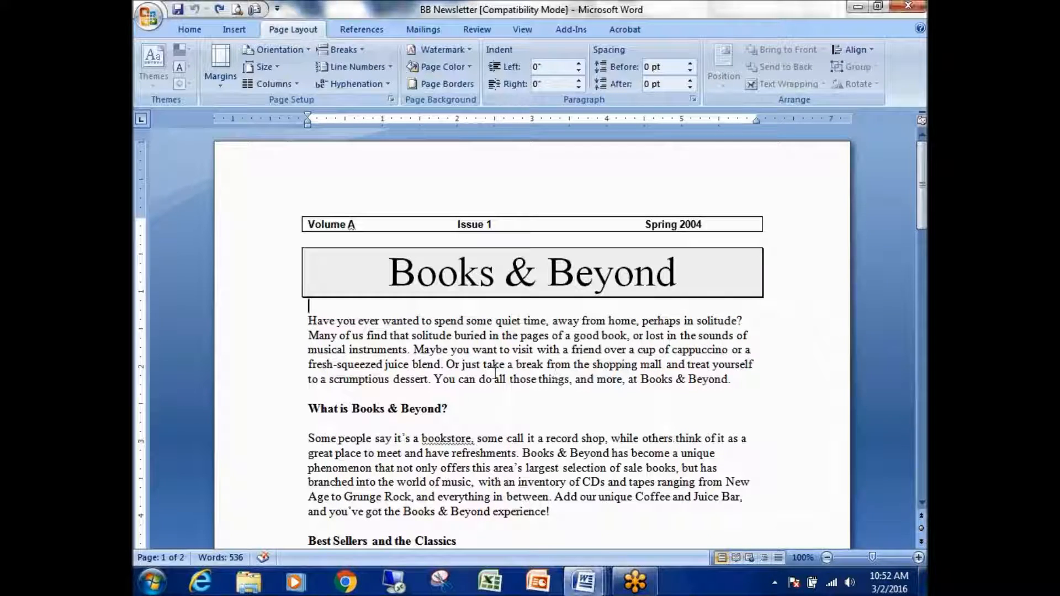
scroll(493, 373, "down", 2)
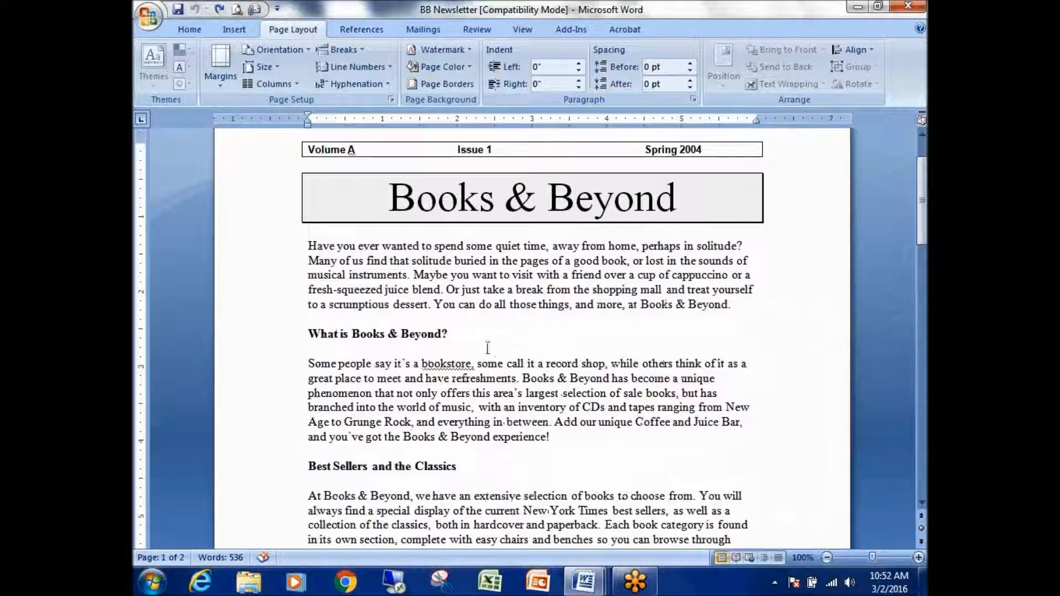
left_click(248, 32)
left_click(293, 31)
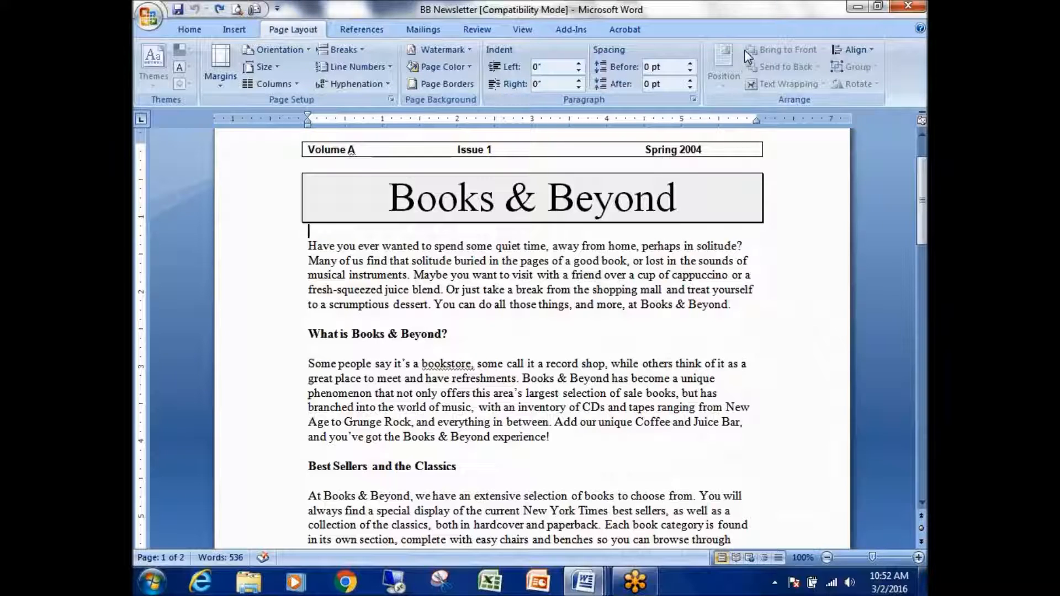
left_click(719, 53)
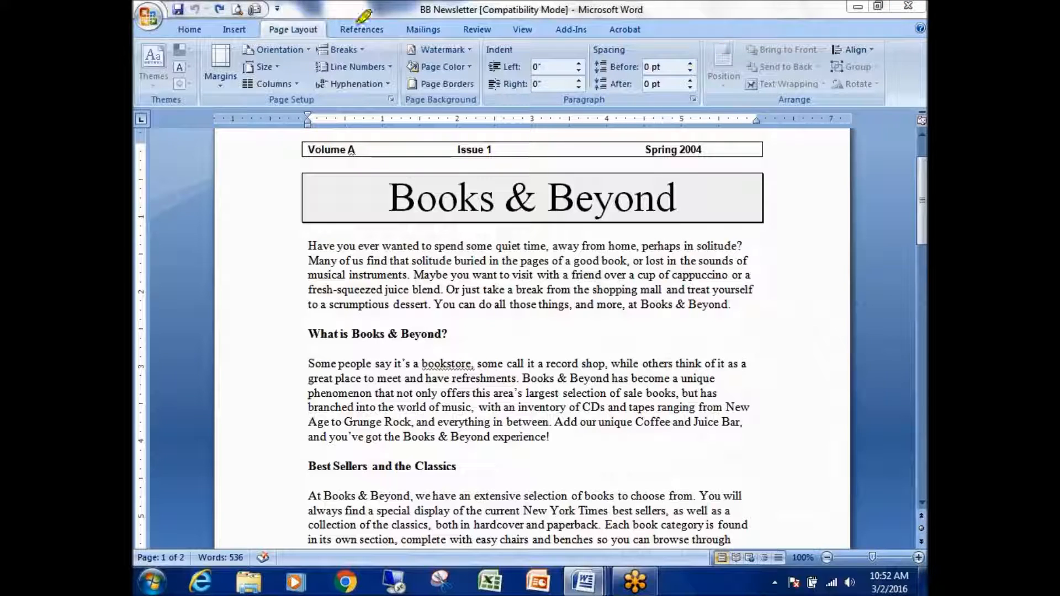
mouse_move(270, 28)
left_mouse_down()
mouse_move(325, 29)
mouse_move(273, 34)
left_mouse_up()
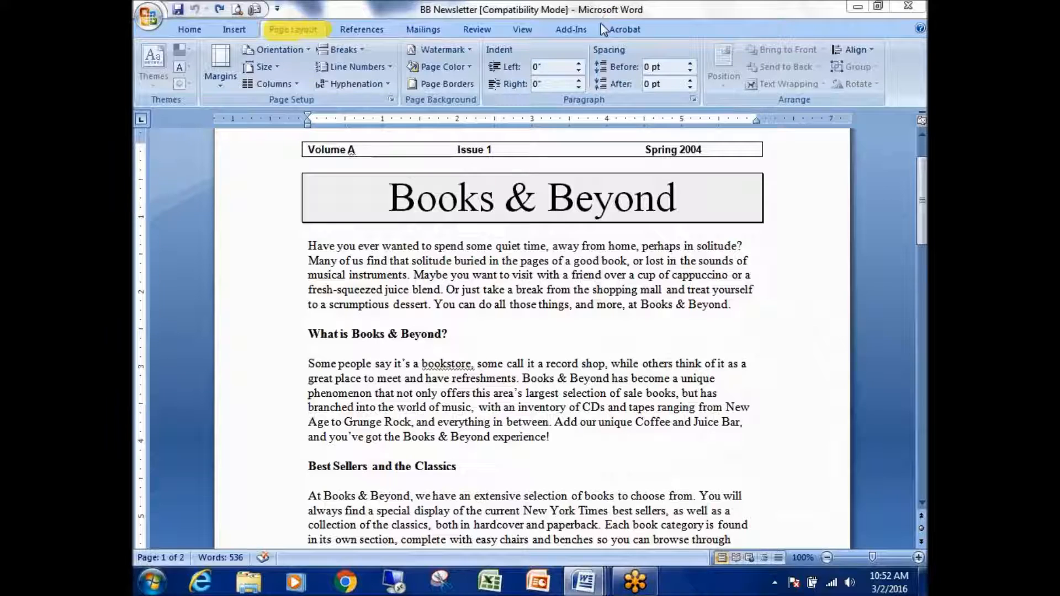
left_click(773, 52)
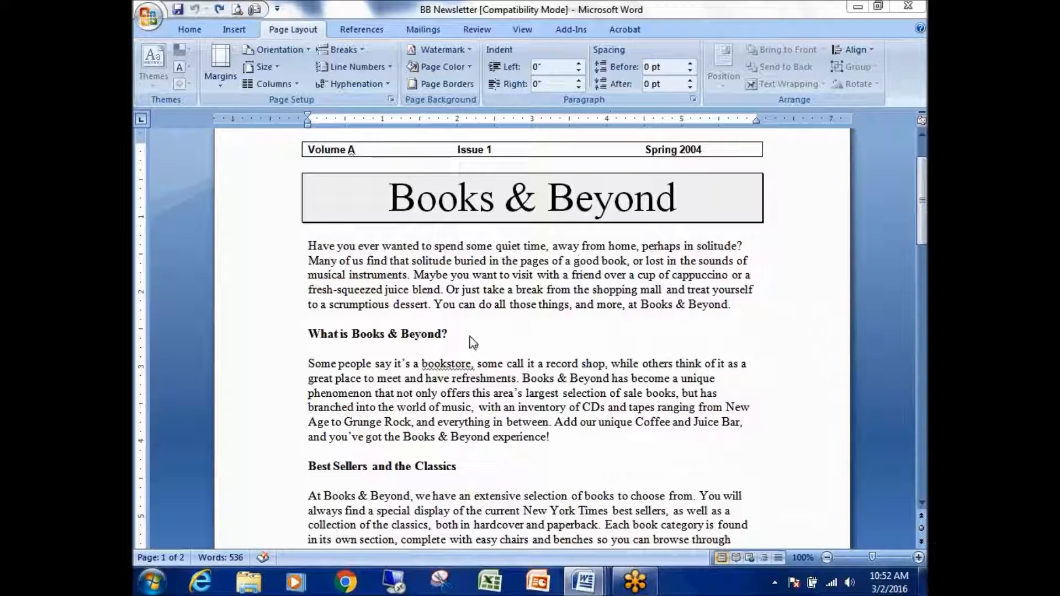
left_click_drag(312, 245, 744, 300)
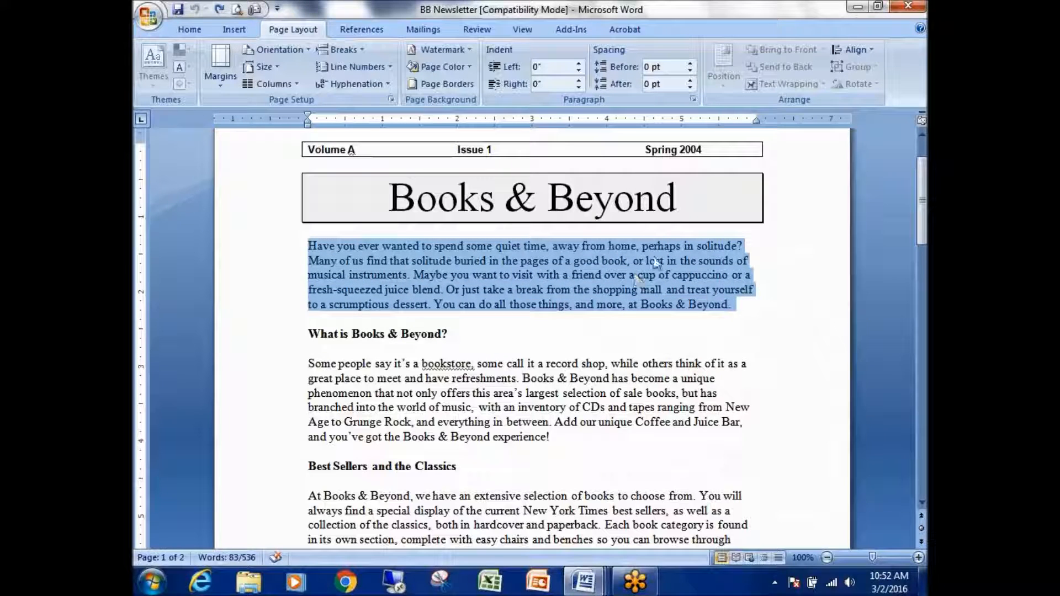
left_click_drag(737, 305, 310, 246)
double_click(541, 264)
triple_click(543, 263)
left_click(392, 318)
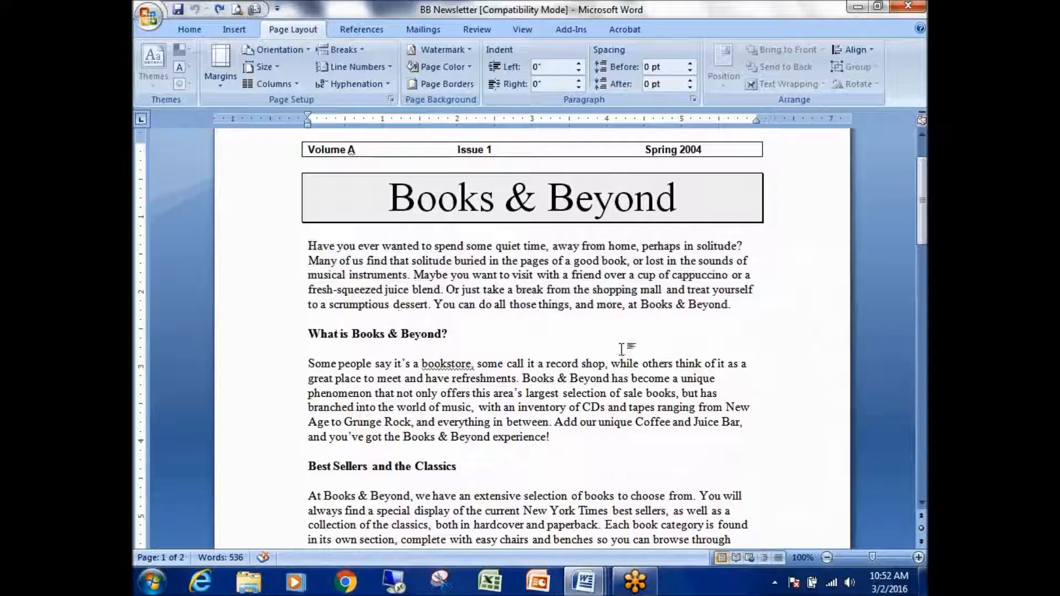
- Lay out the introductory paragraph below the Books & Beyond title in two columns
triple_click(623, 293)
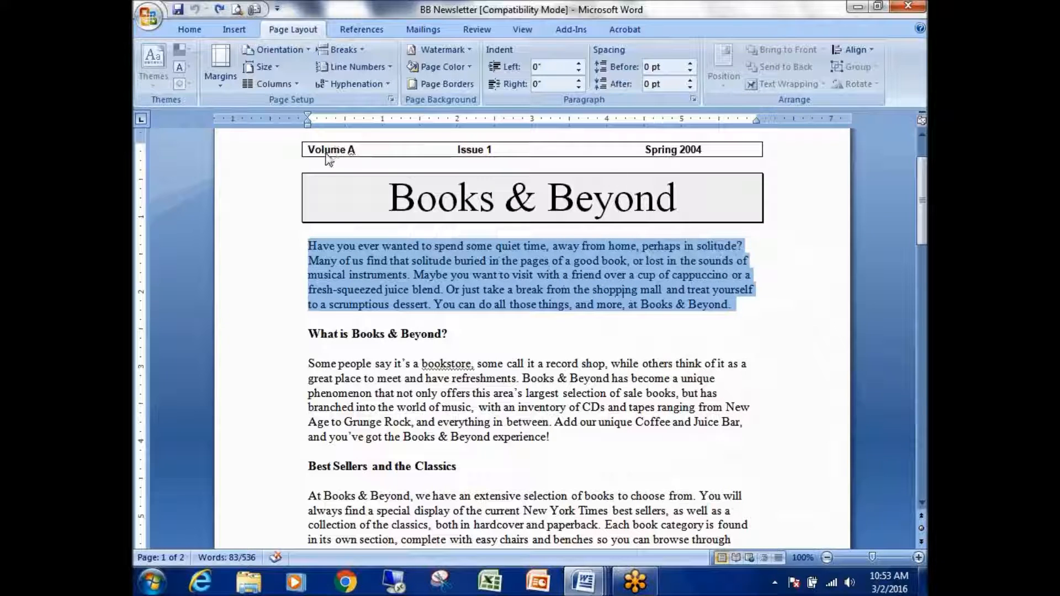
left_click(743, 50)
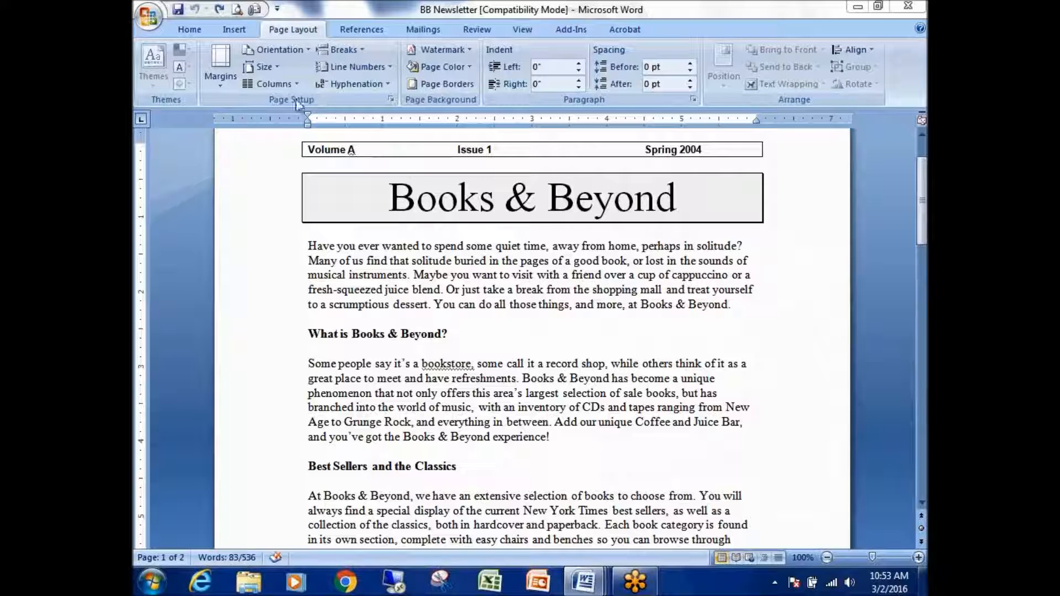
left_click(296, 84)
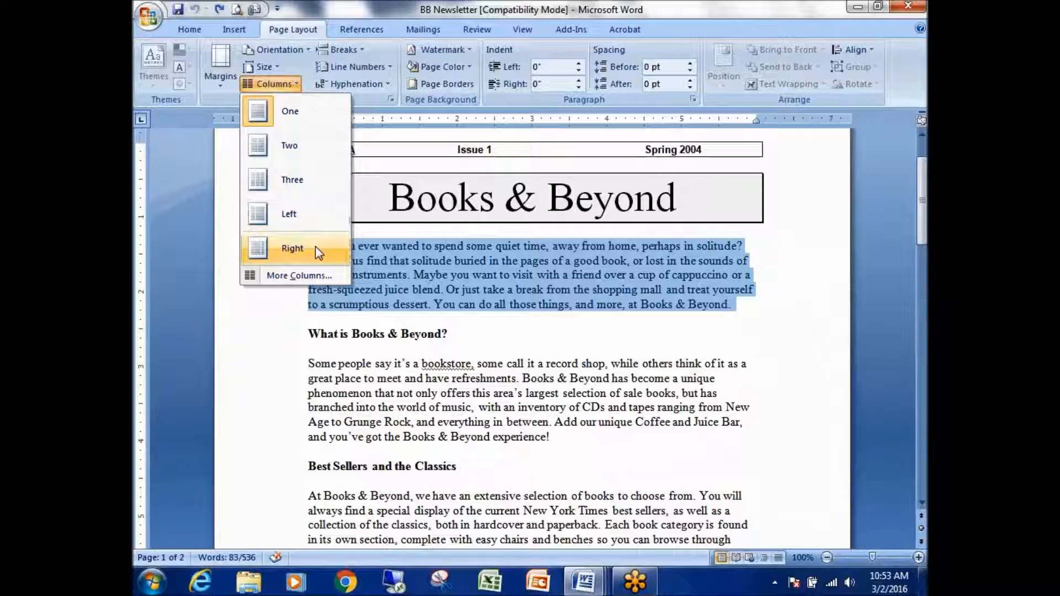
left_click(291, 150)
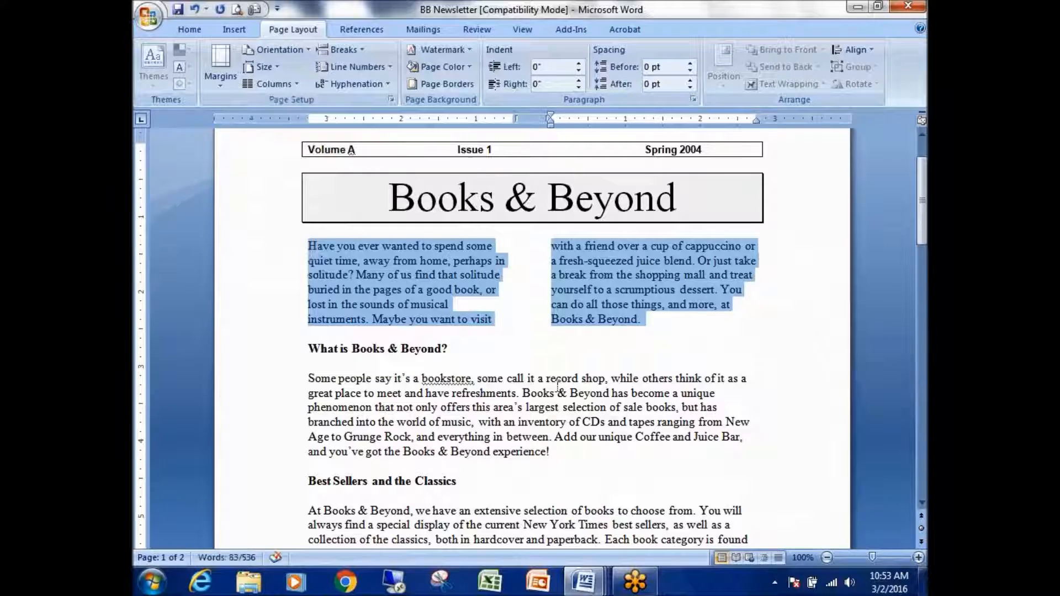
- Place the cursor in each column of the introduction and in the text below it to compare the ruler
left_click(413, 282)
left_click(578, 264)
left_click(578, 378)
left_click(592, 268)
left_click(409, 268)
left_click(640, 273)
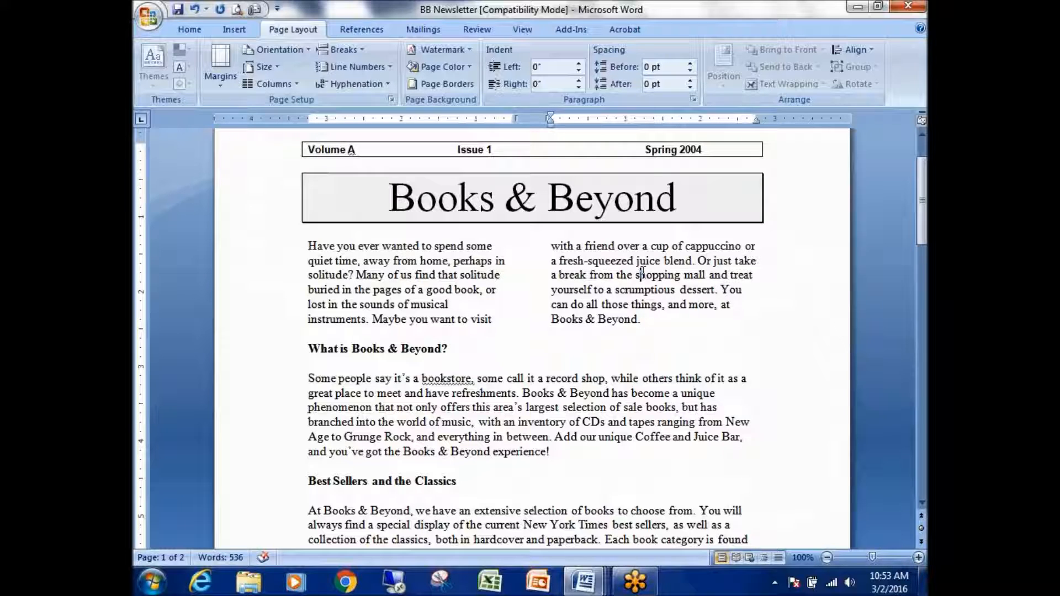
left_click(723, 58)
left_click_drag(283, 118, 804, 113)
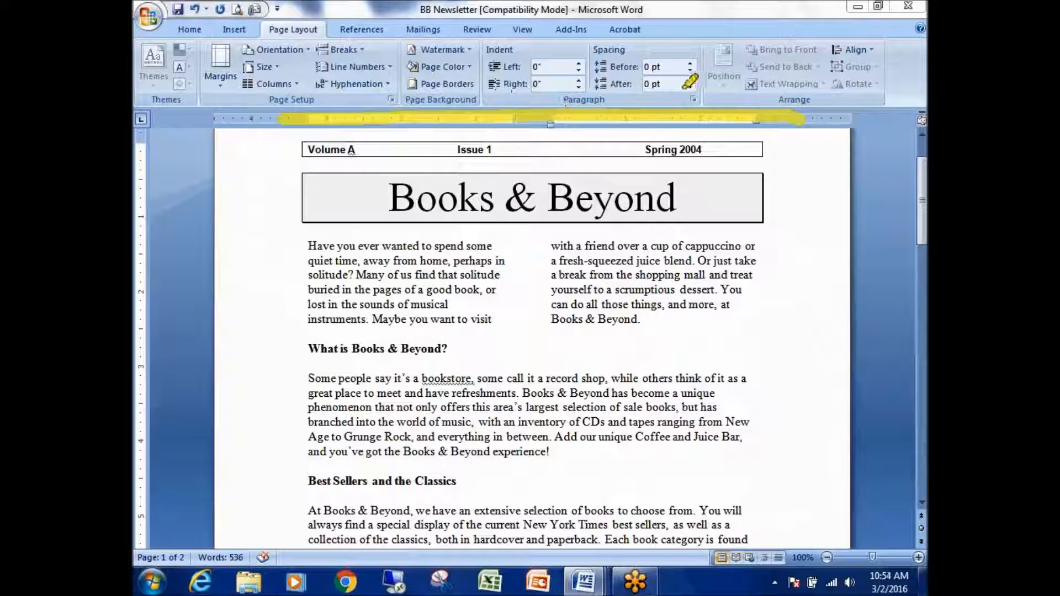
key("p")
mouse_move(525, 89)
left_mouse_down()
mouse_move(494, 128)
mouse_move(574, 89)
mouse_move(492, 91)
left_mouse_up()
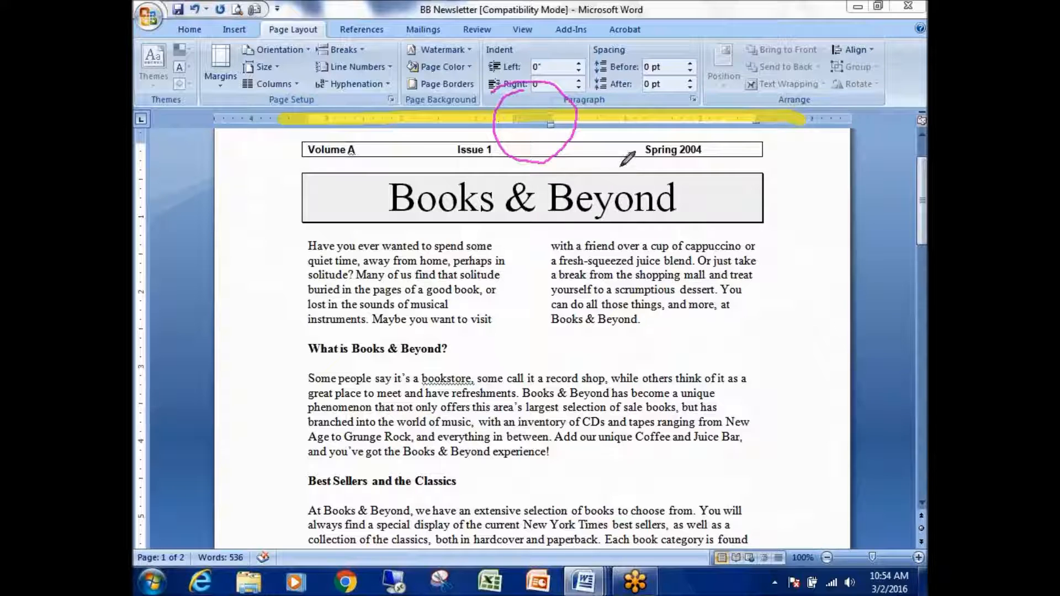
mouse_move(757, 103)
left_mouse_down()
mouse_move(775, 113)
mouse_move(740, 147)
left_mouse_up()
mouse_move(553, 109)
left_mouse_down()
mouse_move(549, 130)
mouse_move(522, 132)
left_mouse_up()
left_click_drag(313, 101, 289, 146)
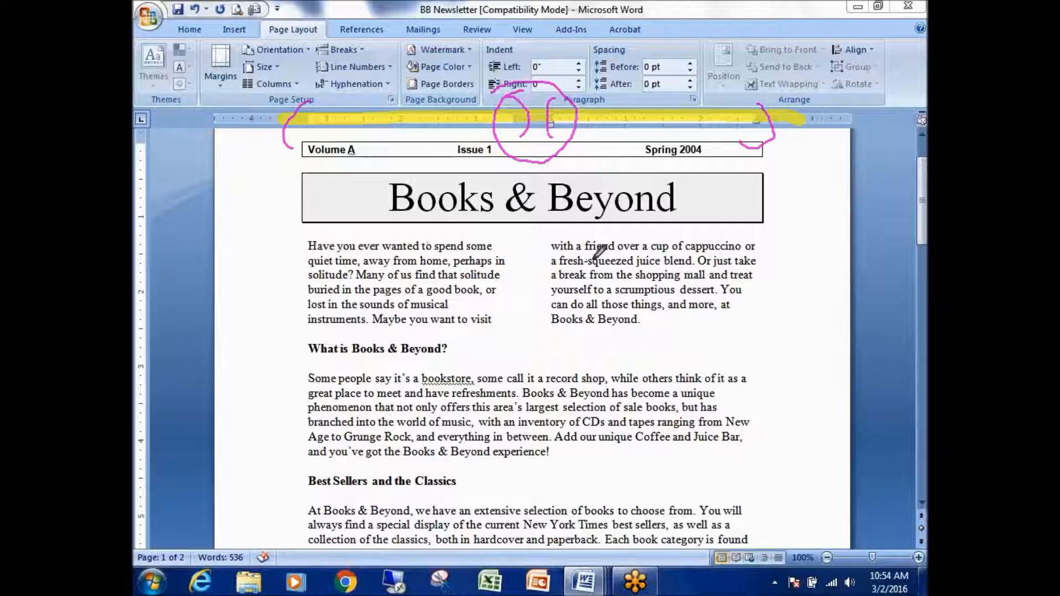
left_click(782, 47)
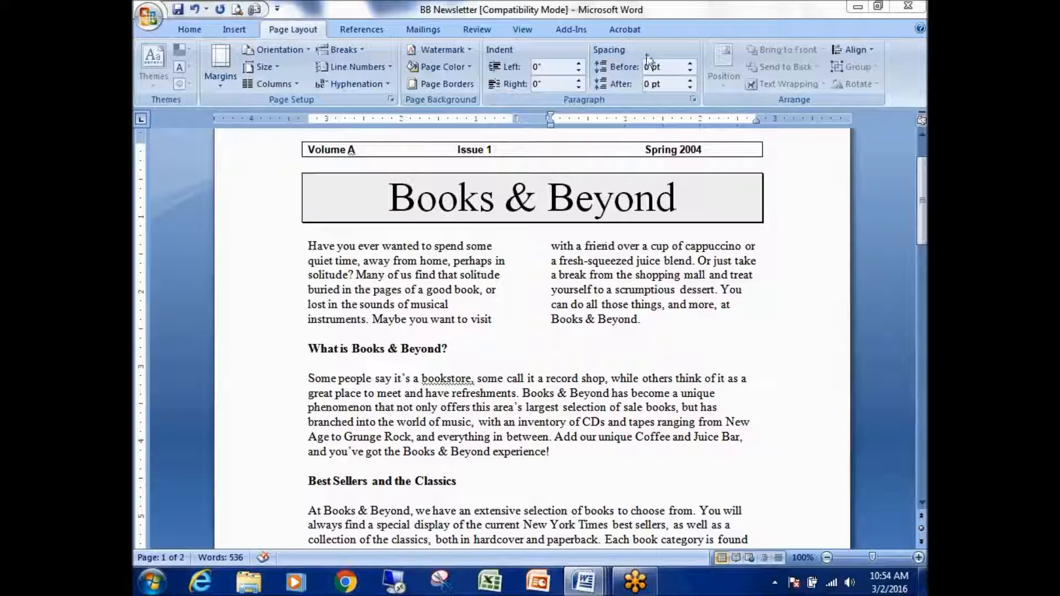
- Move from the two-column introduction to the paragraph under "What is Books & Beyond?" and check its single-column ruler
left_click(665, 274)
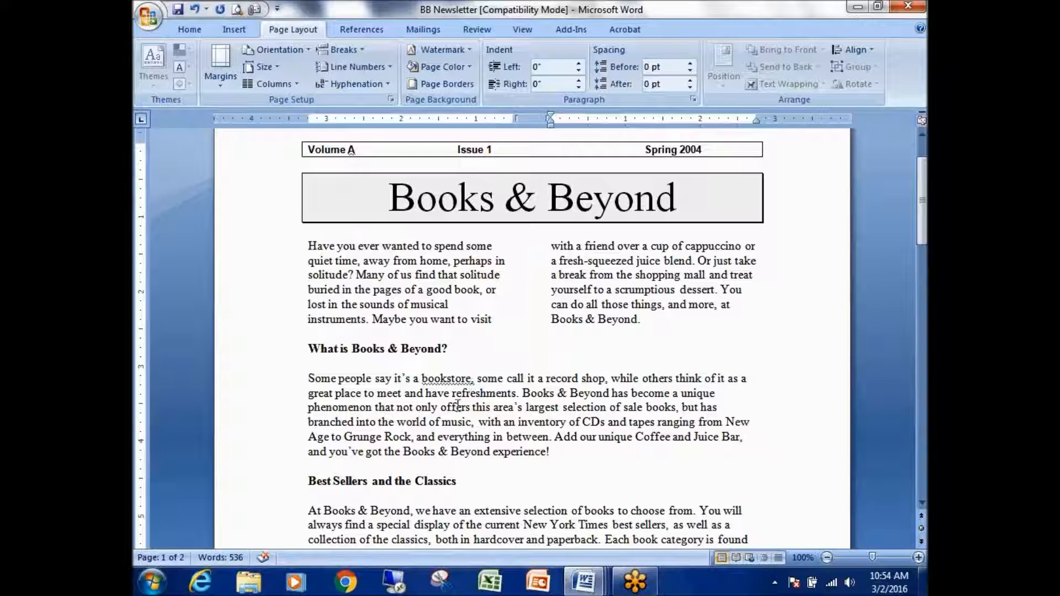
left_click(497, 393)
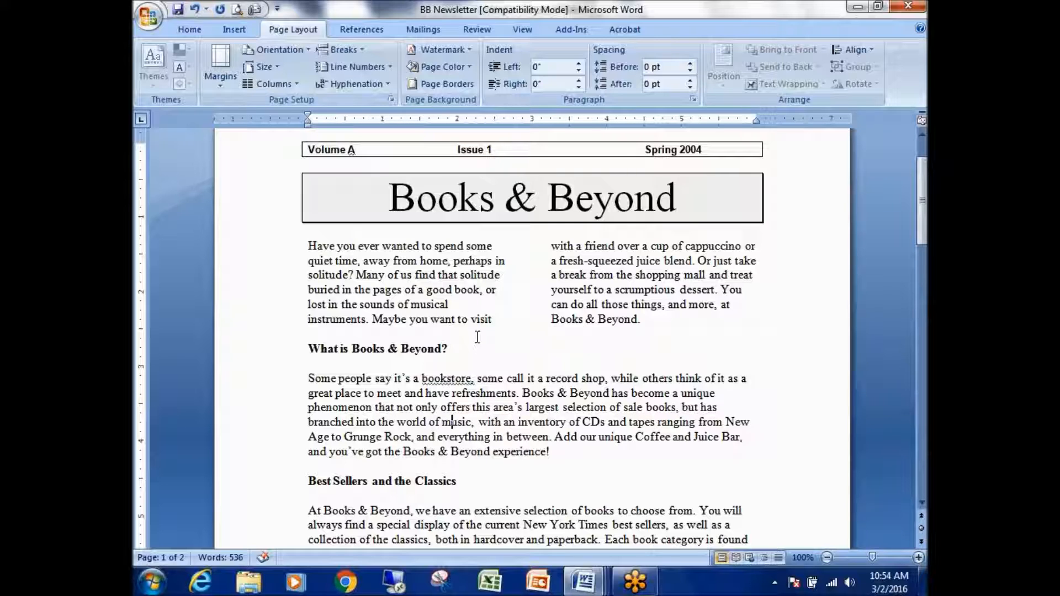
left_click_drag(310, 120, 765, 119)
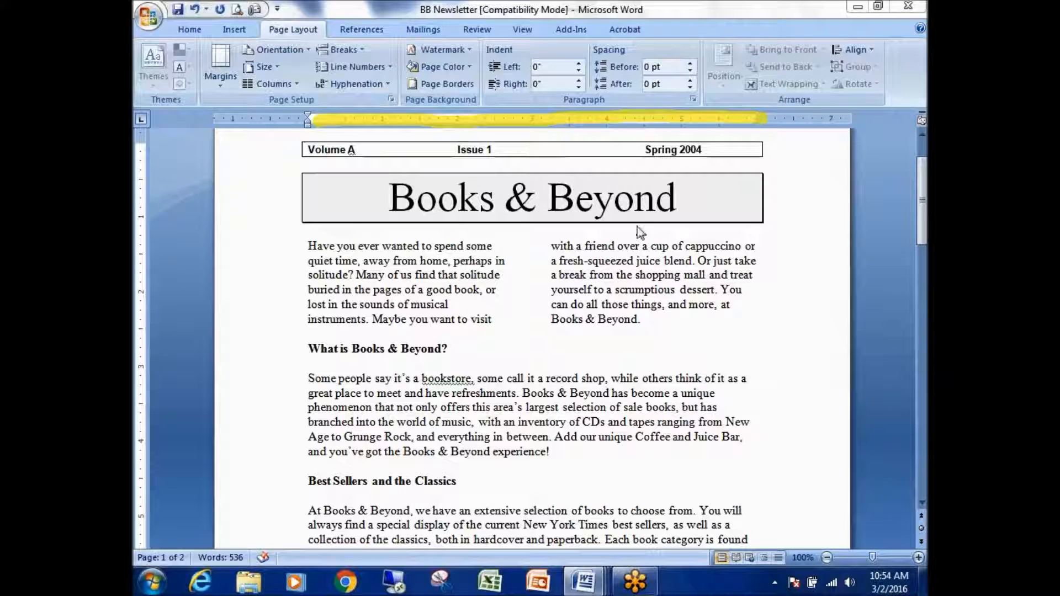
left_click(487, 409)
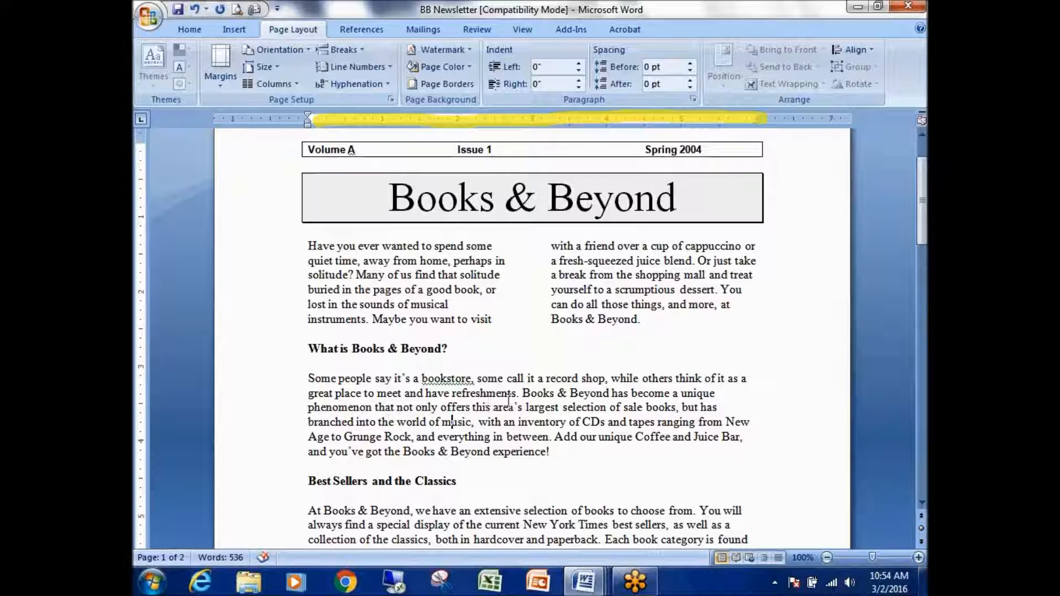
scroll(511, 382, "down", 2)
scroll(552, 315, "up", 2)
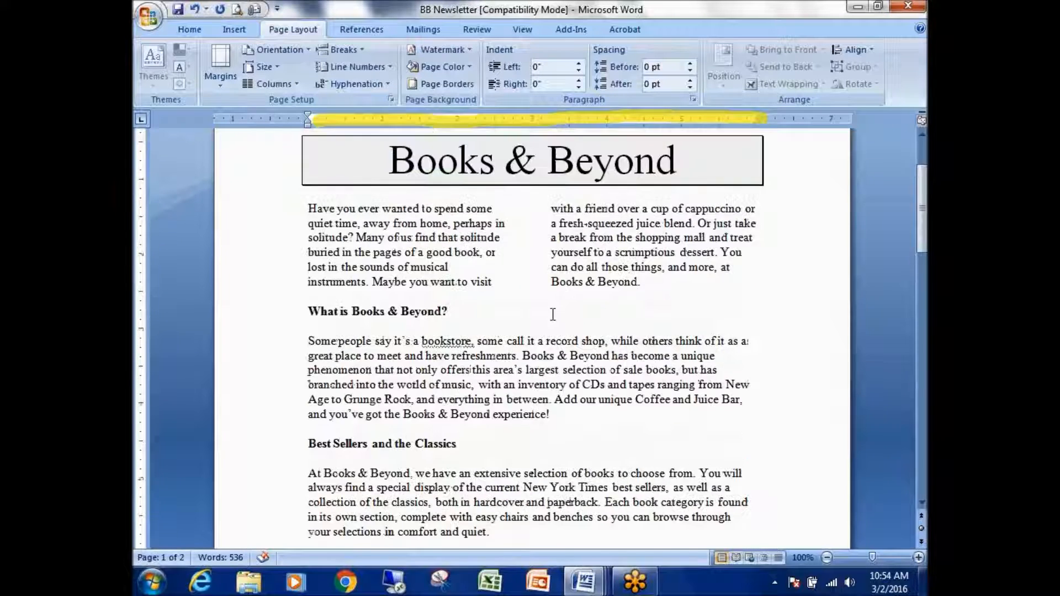
- Lay out the "What is Books & Beyond?" and "Best Sellers and the Classics" articles in three columns
scroll(549, 319, "down", 2)
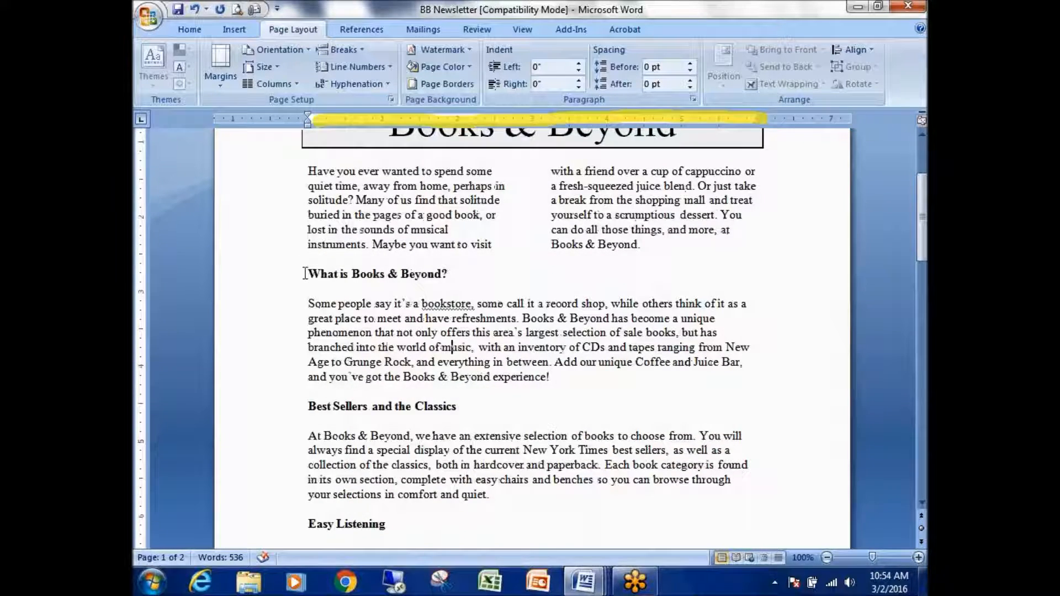
left_click_drag(305, 274, 516, 493)
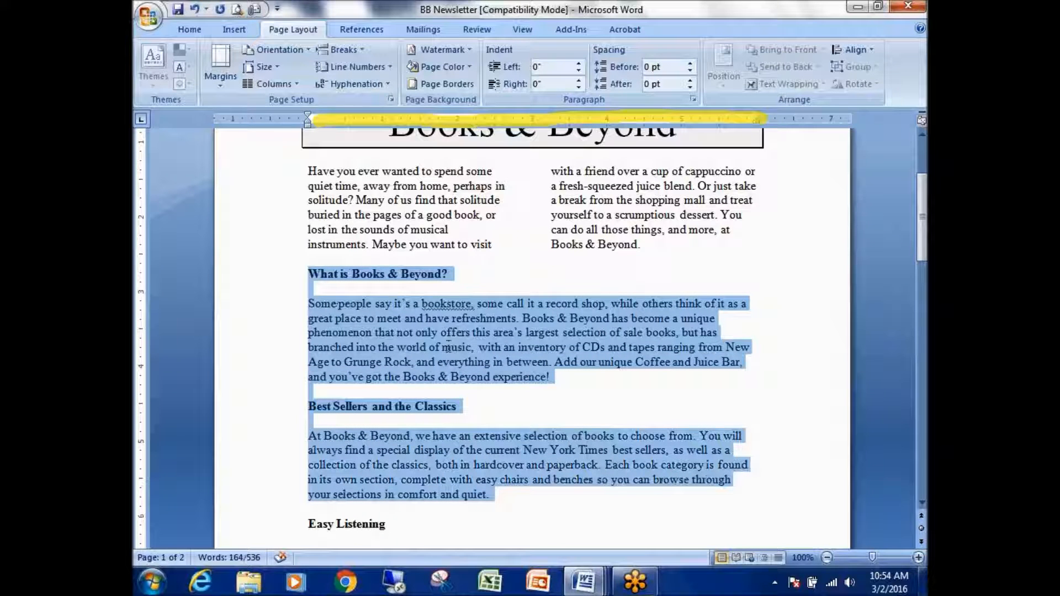
left_click(297, 86)
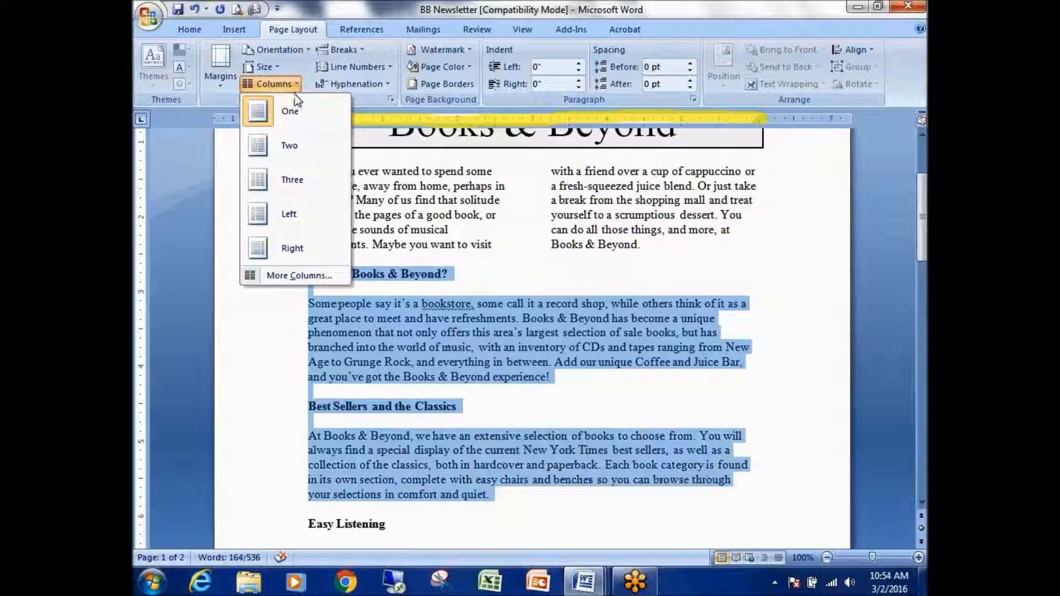
left_click(287, 180)
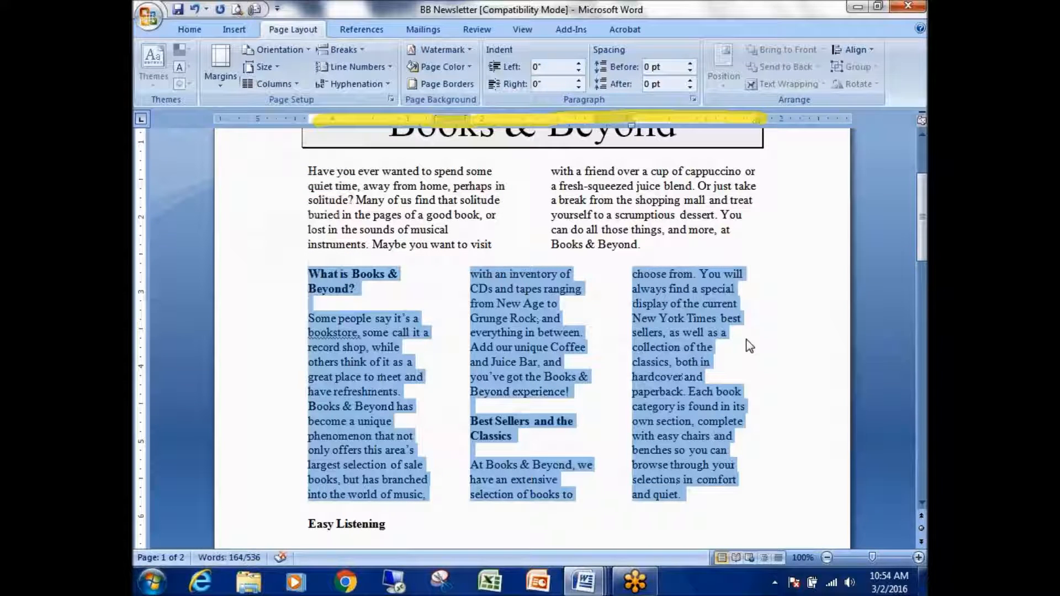
left_click(743, 320)
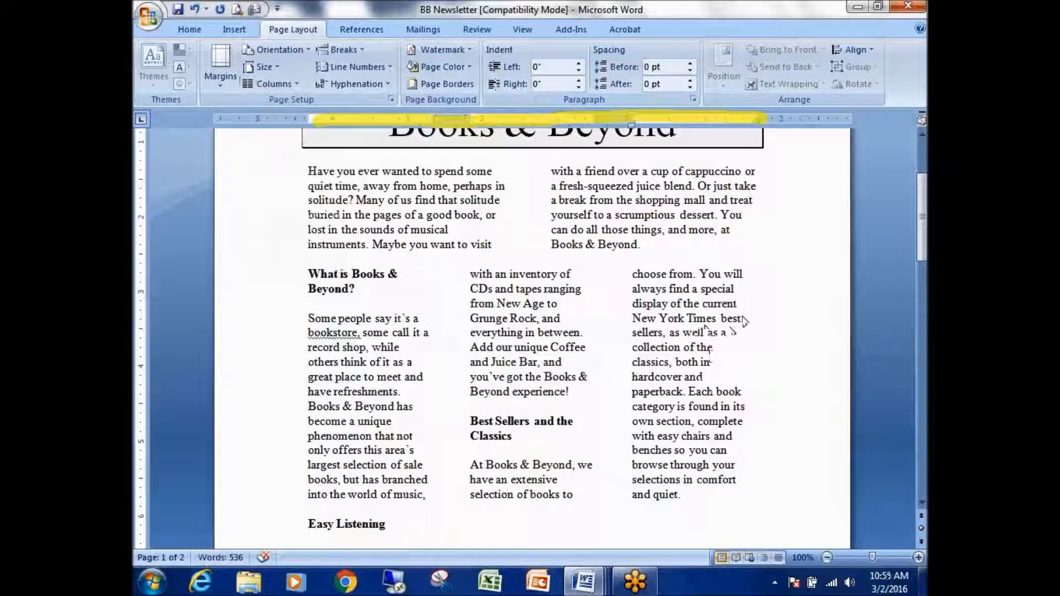
- Place the cursor in the two-column introduction, the three-column articles and the Easy Listening paragraph to compare their rulers and layouts
scroll(709, 352, "up", 2)
left_click(610, 290)
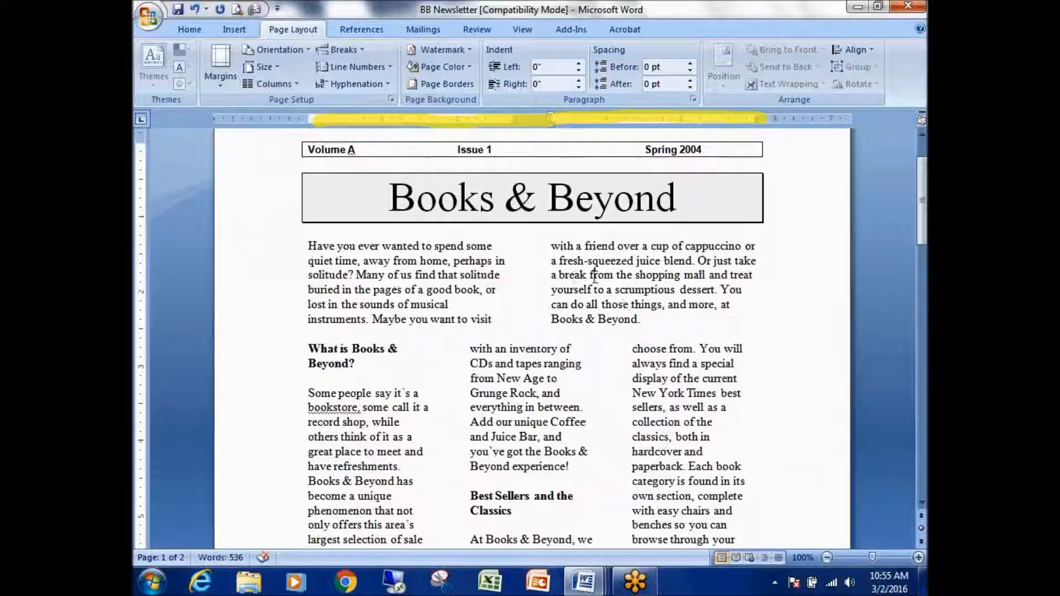
scroll(595, 275, "down", 3)
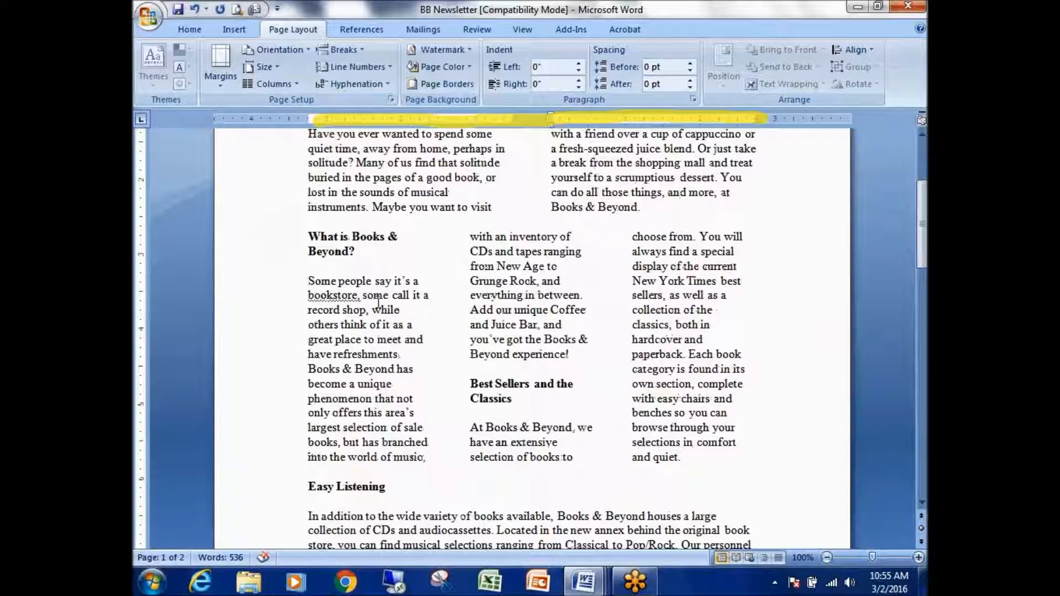
left_click(387, 311)
left_click(657, 295)
scroll(644, 303, "down", 3)
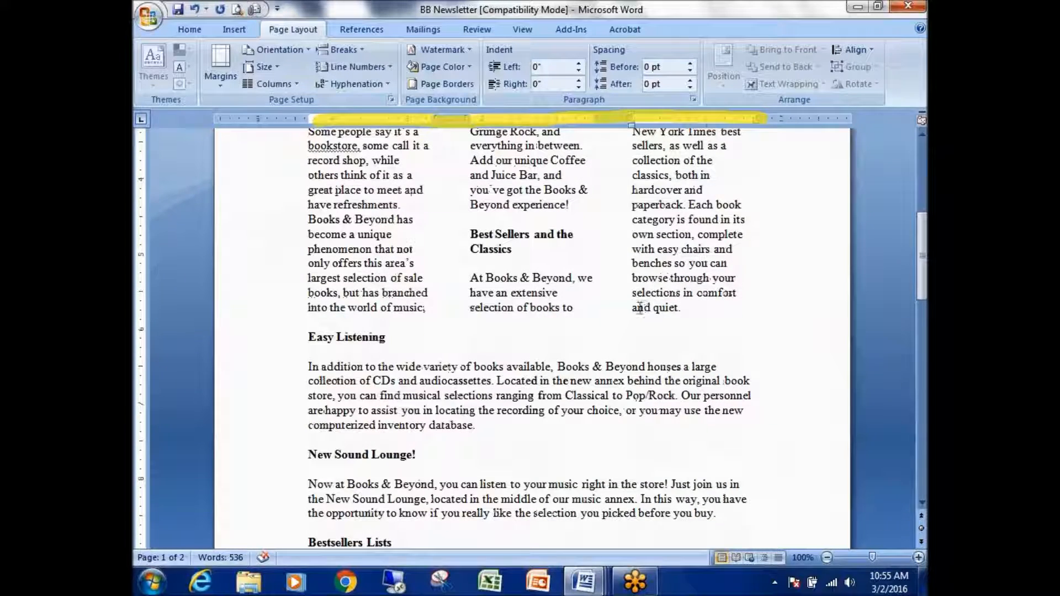
left_click(420, 380)
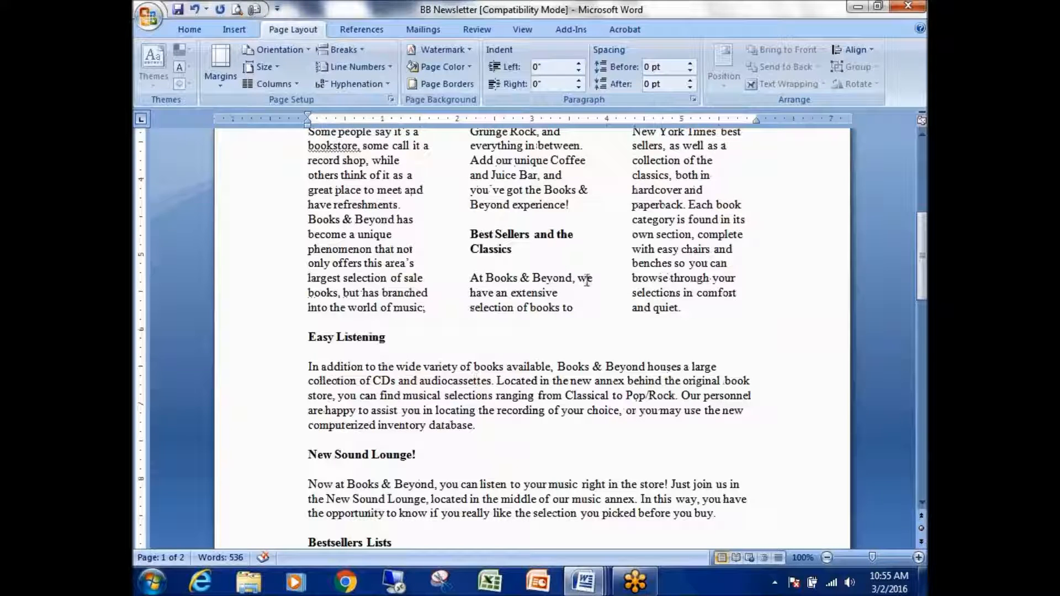
scroll(583, 309, "up", 2)
scroll(634, 310, "up", 4)
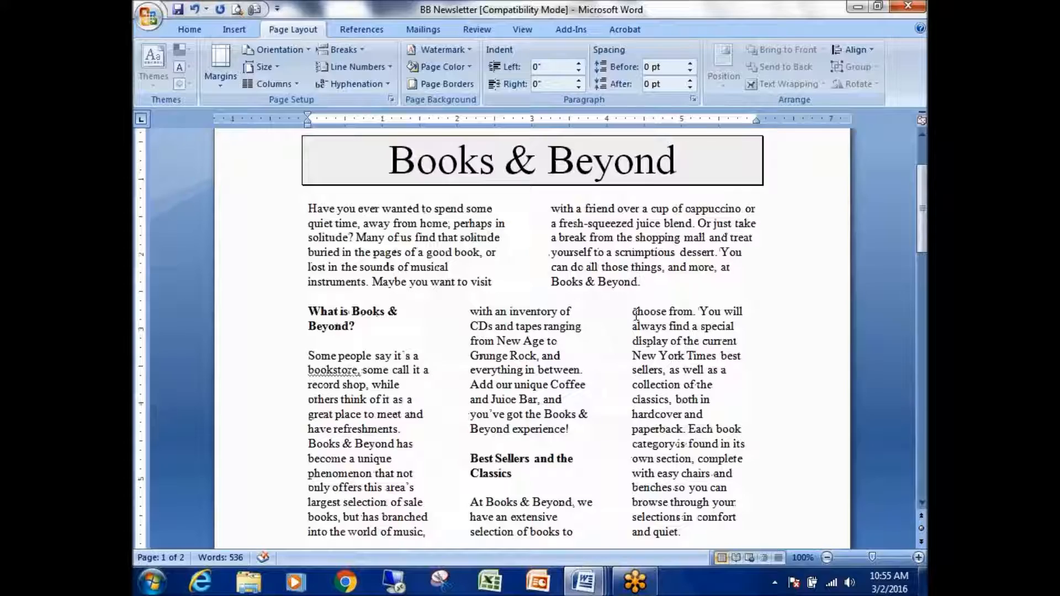
scroll(689, 314, "down", 8)
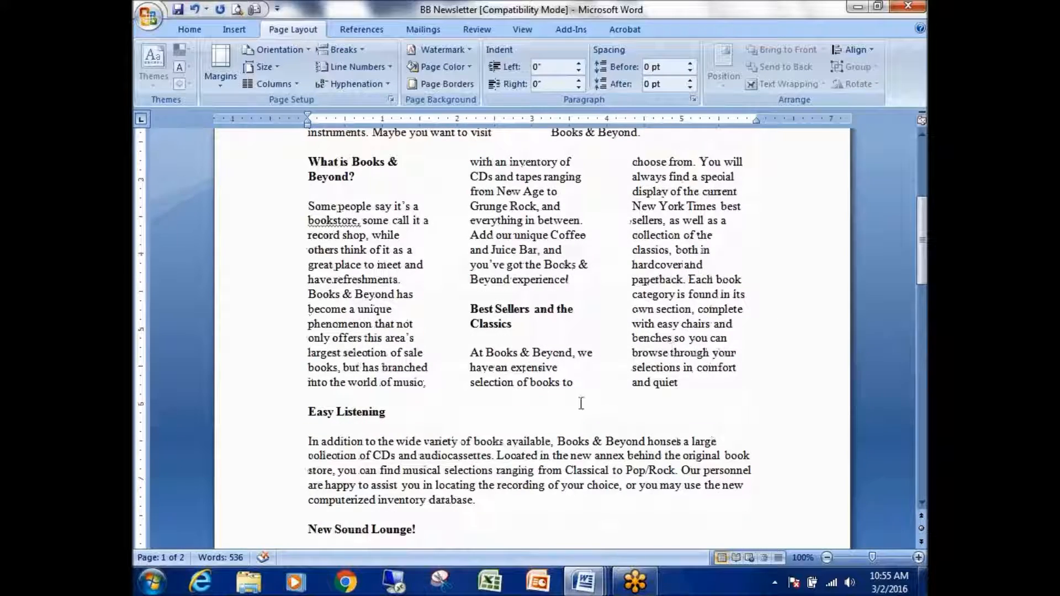
scroll(590, 390, "up", 9)
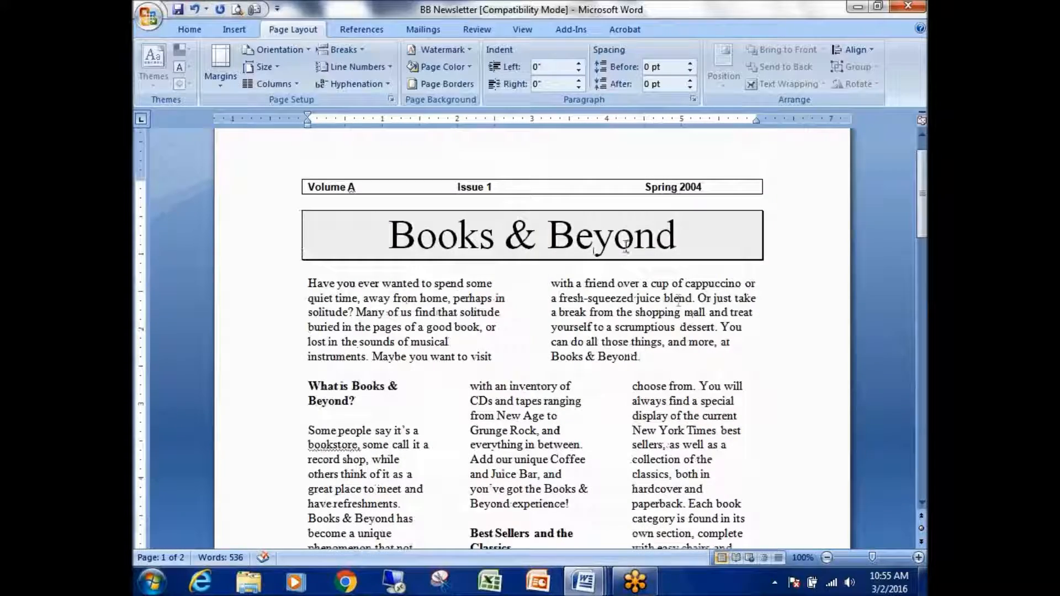
scroll(688, 391, "down", 6)
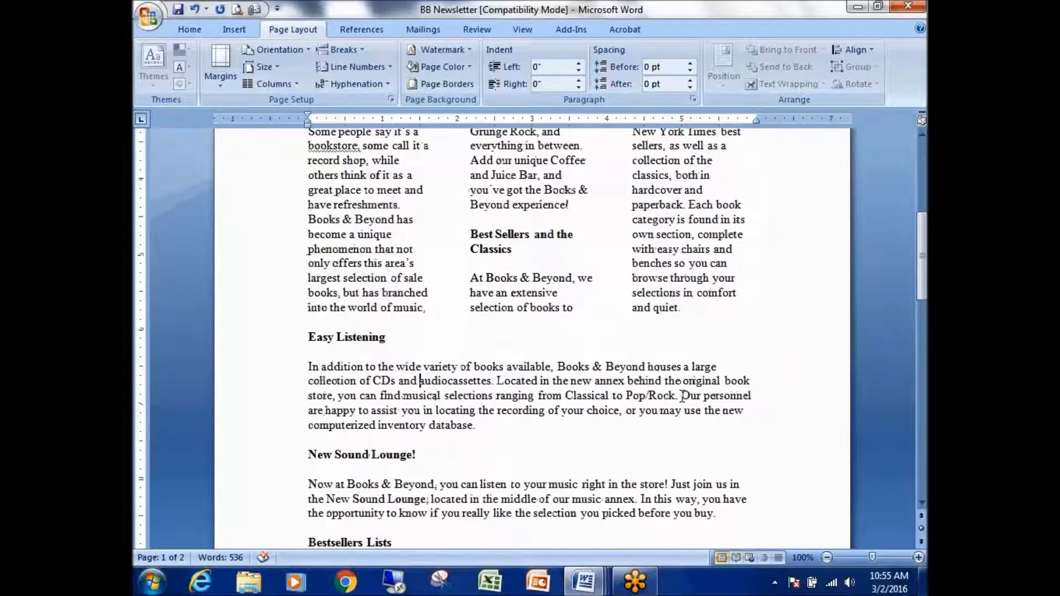
- Apply the Left column layout to the "Easy Listening" and "New Sound Lounge!" articles and compare it with the text above
scroll(485, 426, "down", 3)
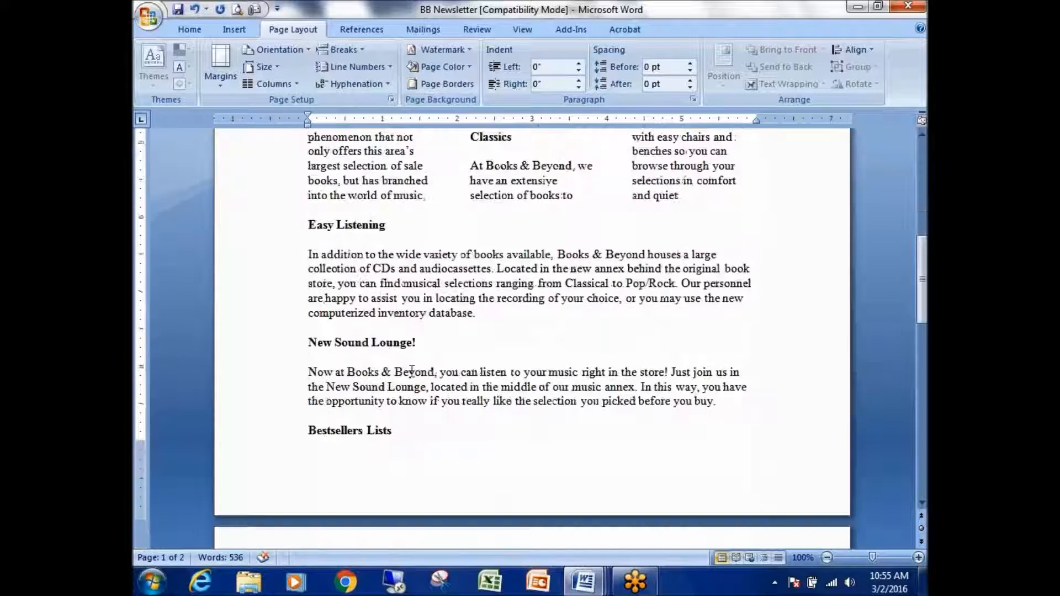
left_click_drag(308, 225, 749, 401)
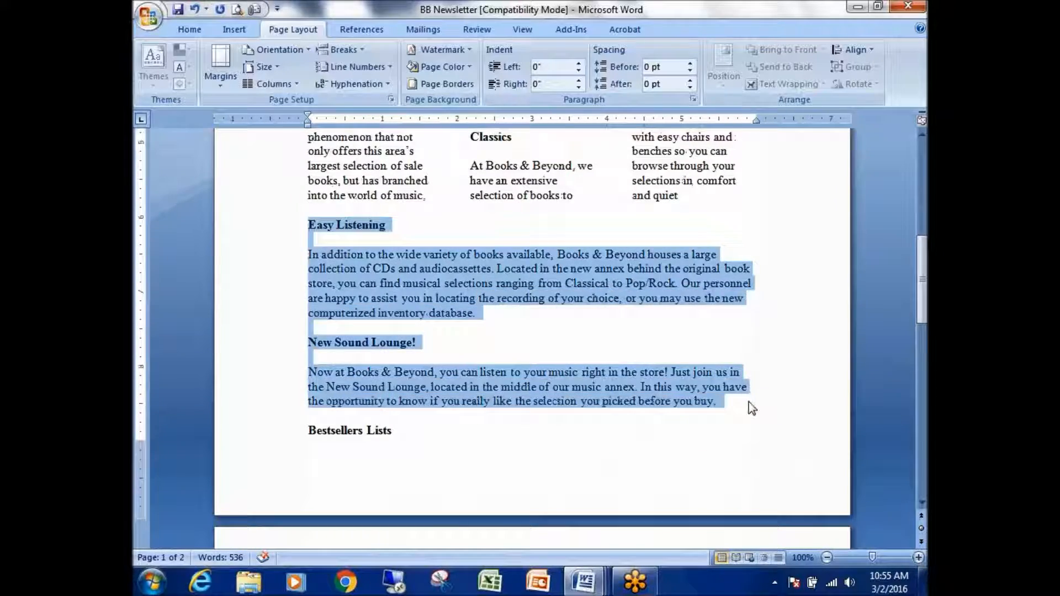
scroll(427, 356, "up", 3)
left_click(300, 86)
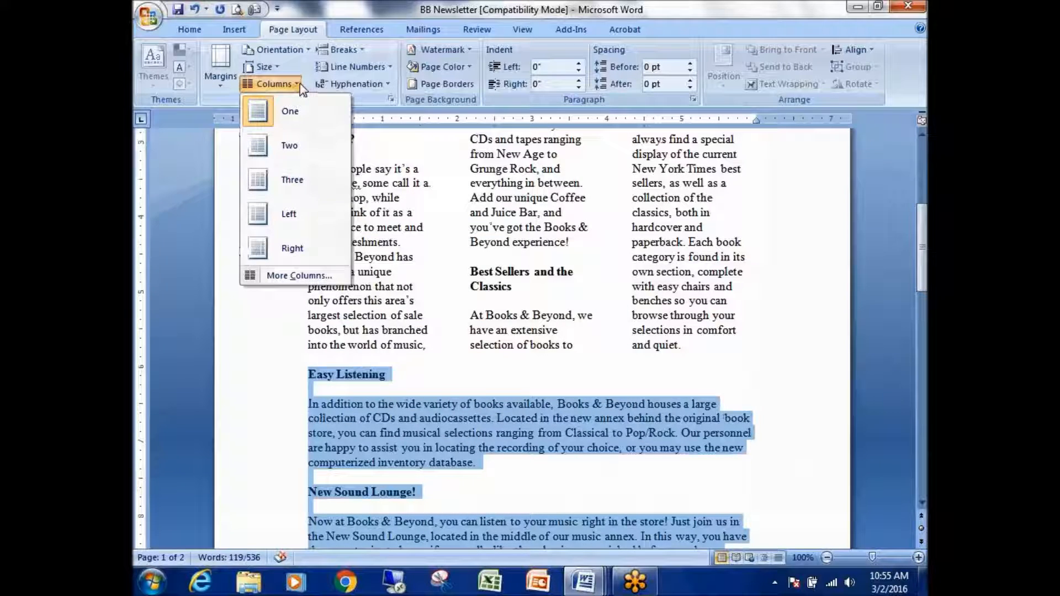
left_click(268, 216)
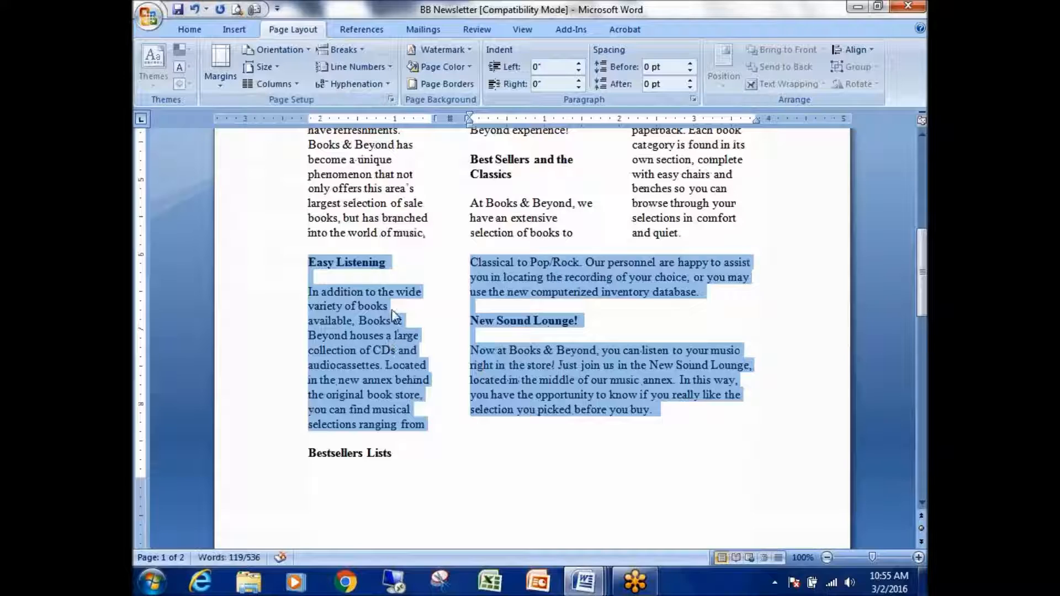
scroll(388, 326, "up", 1)
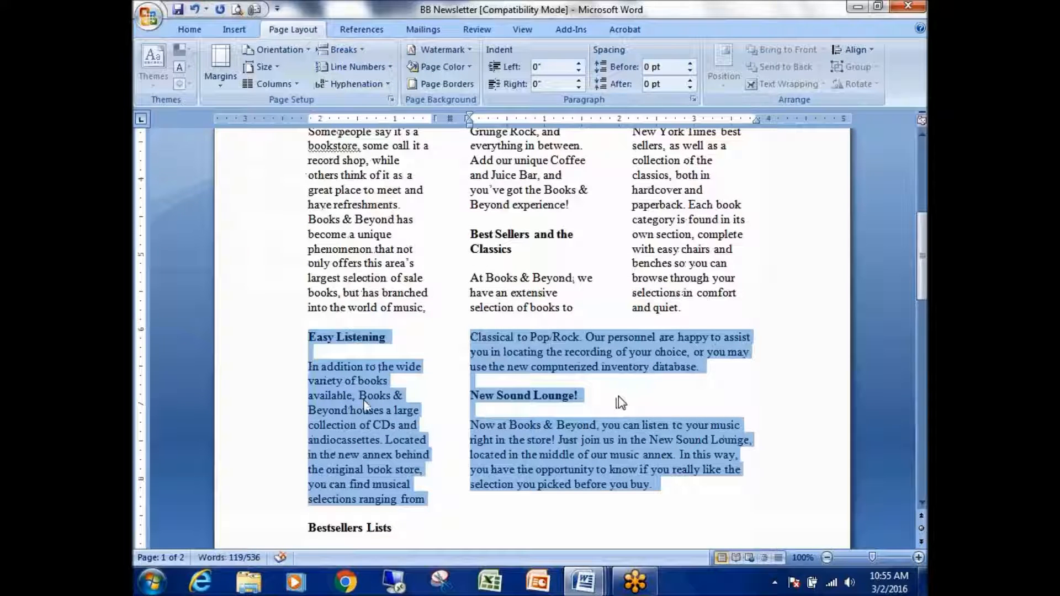
scroll(568, 364, "up", 2)
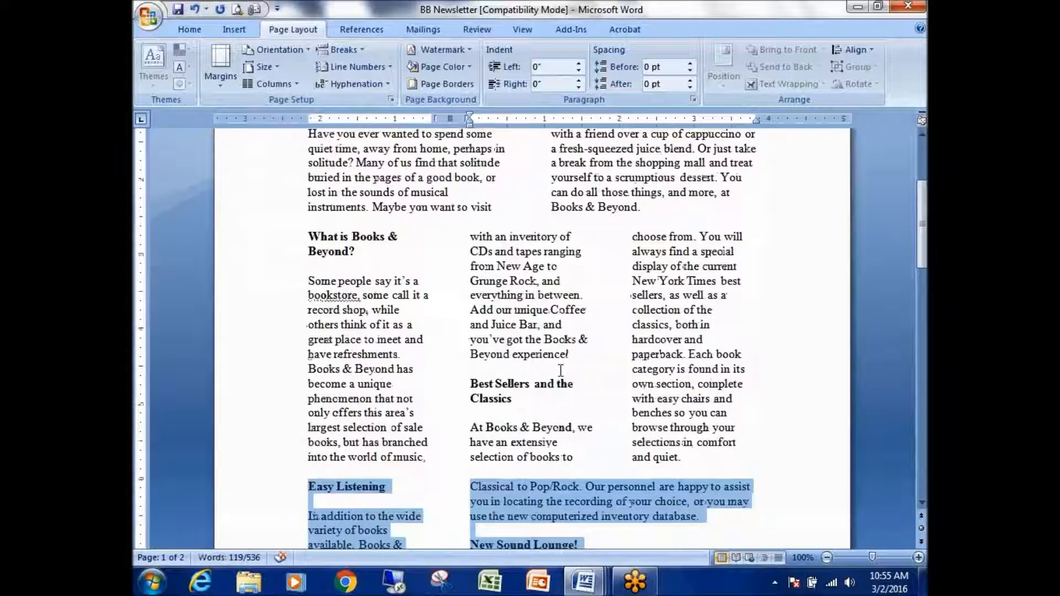
- Switch the "Easy Listening" and "New Sound Lounge!" articles to the Right column layout
scroll(529, 356, "down", 2)
left_click(270, 84)
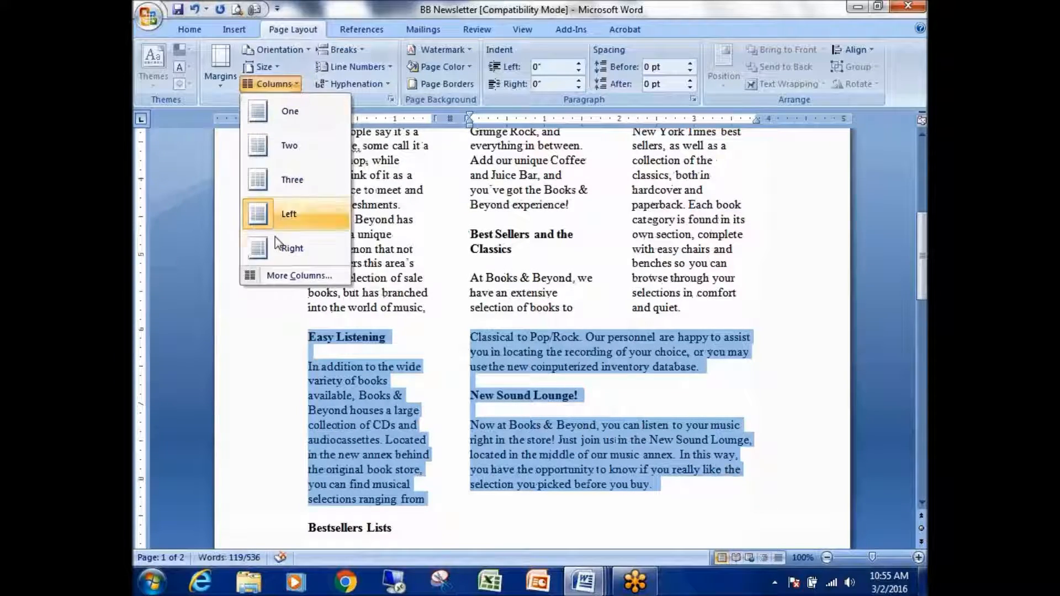
left_click(299, 254)
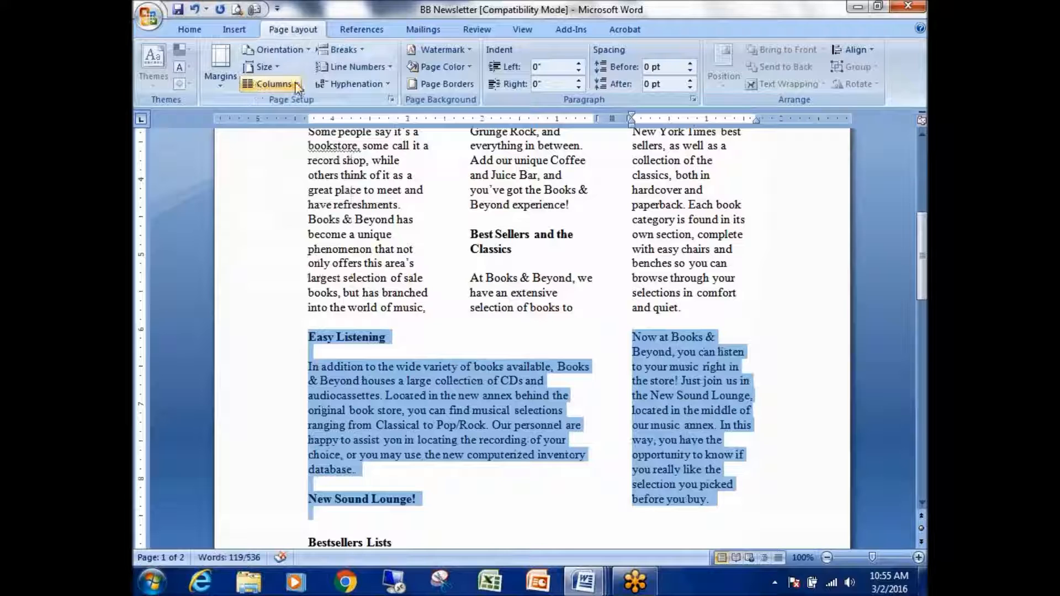
- Lay out the "Easy Listening" and "New Sound Lounge!" articles in three columns and check them against the articles above
left_click(270, 83)
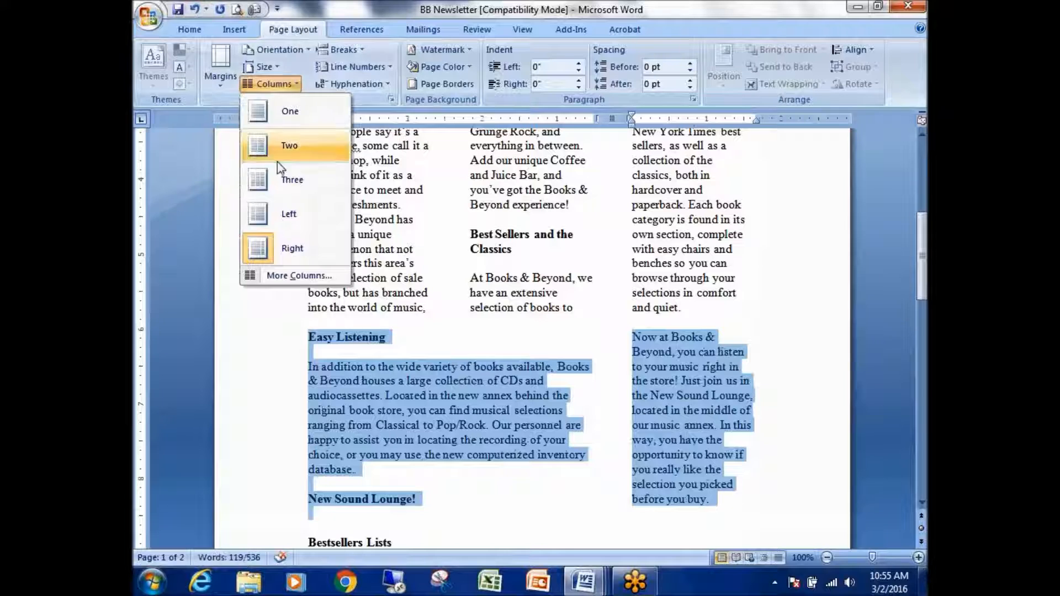
left_click(298, 188)
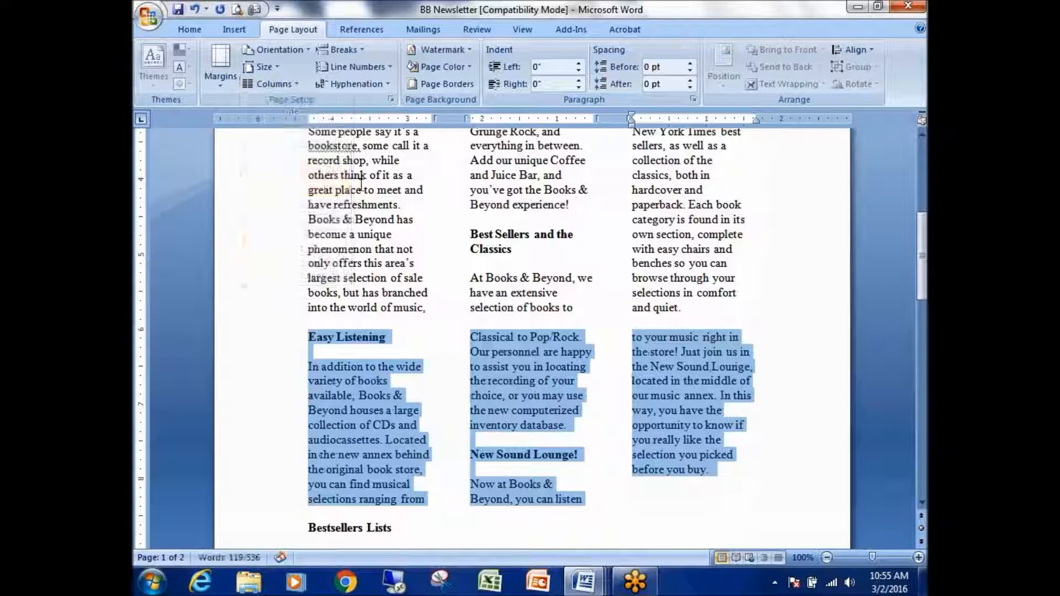
scroll(638, 326, "down", 3)
scroll(638, 325, "up", 8)
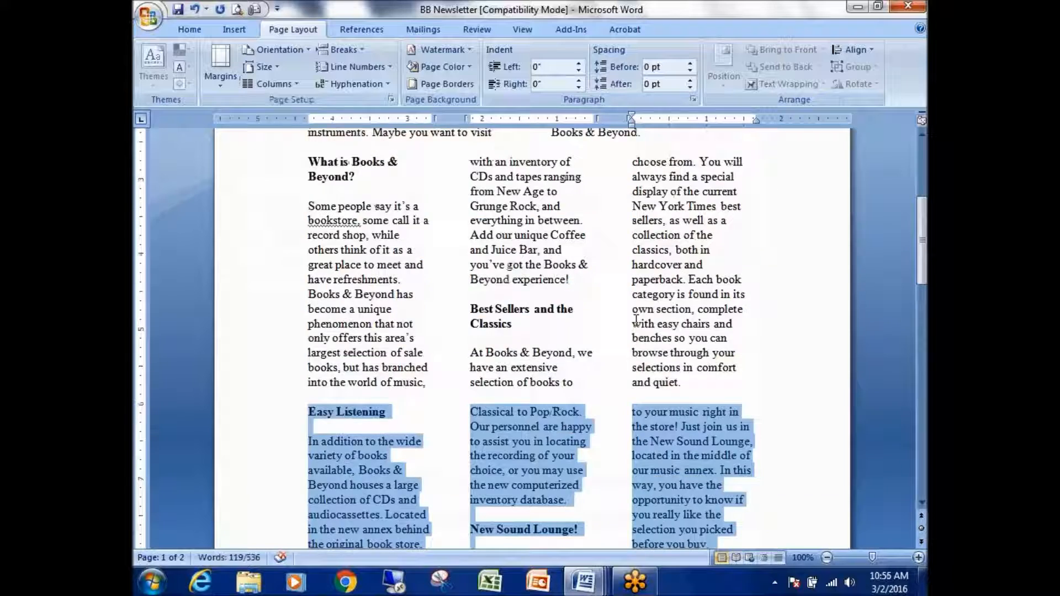
- Set the introductory paragraph below the Books & Beyond title back to one column
scroll(623, 319, "up", 2)
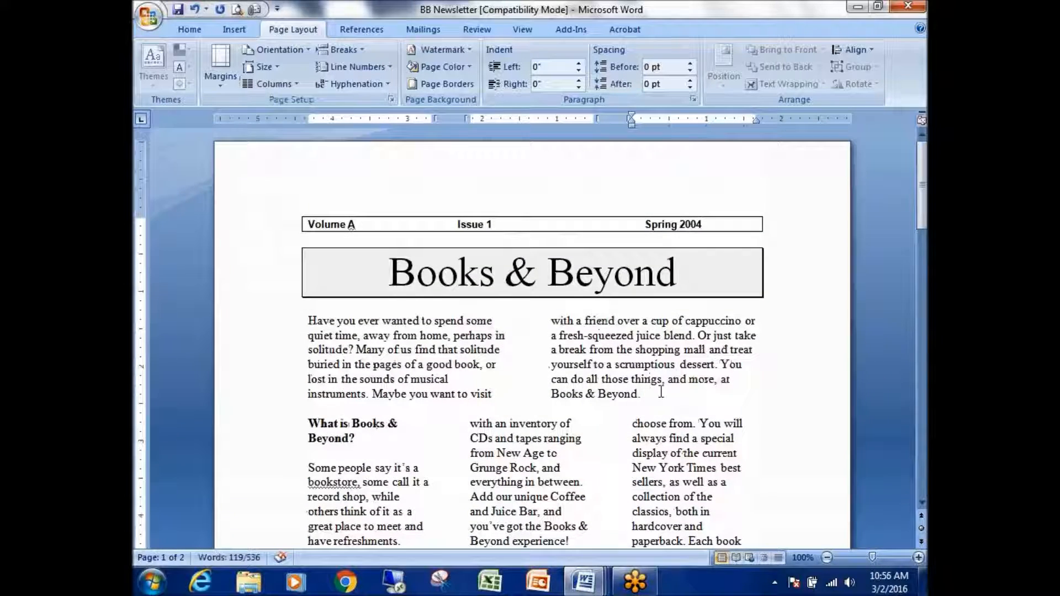
left_click_drag(695, 398, 292, 326)
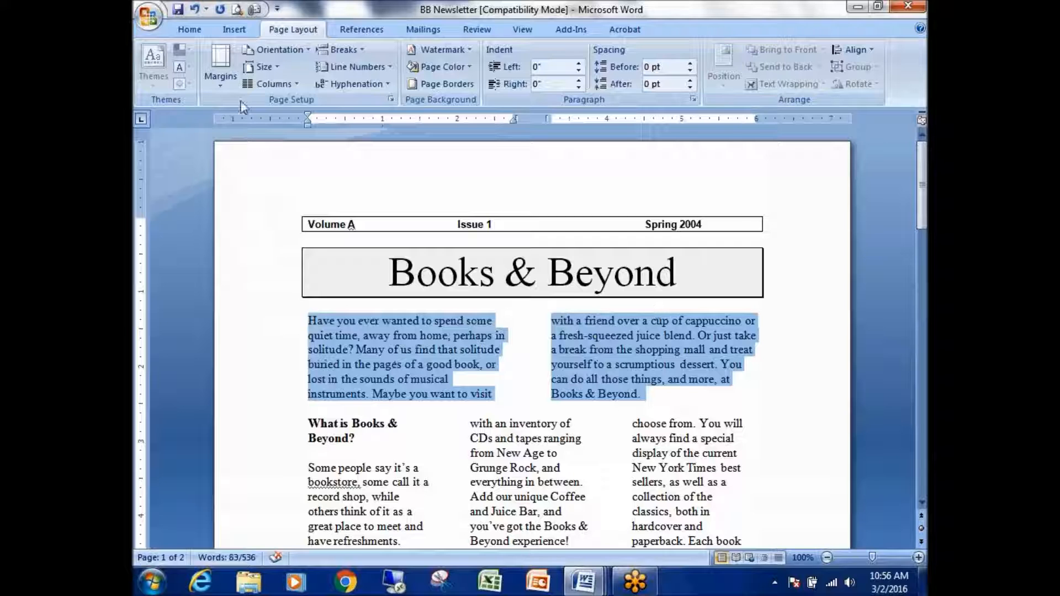
left_click(271, 84)
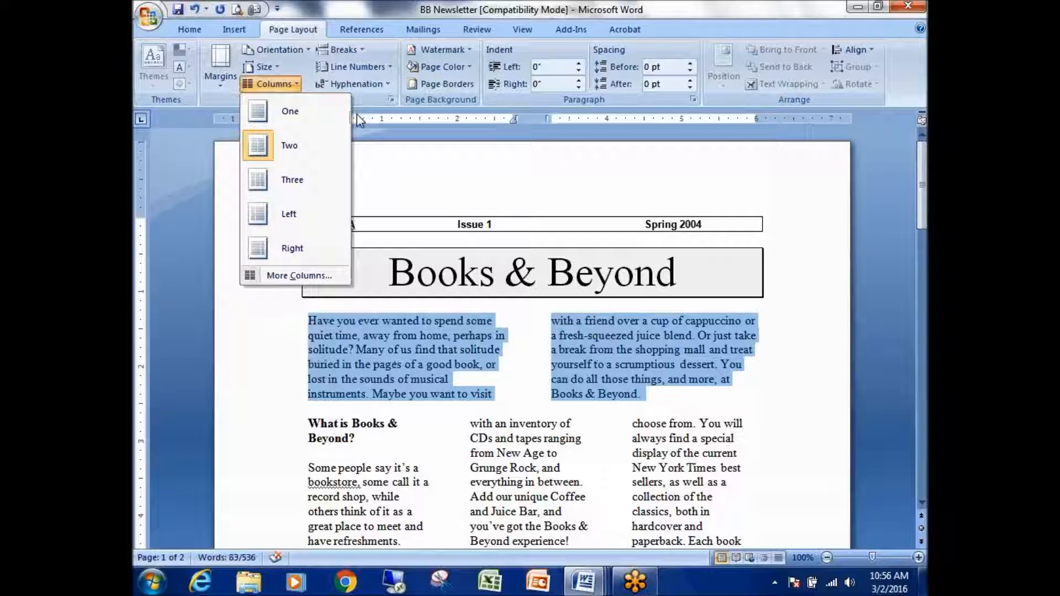
left_click(283, 111)
scroll(639, 369, "down", 2)
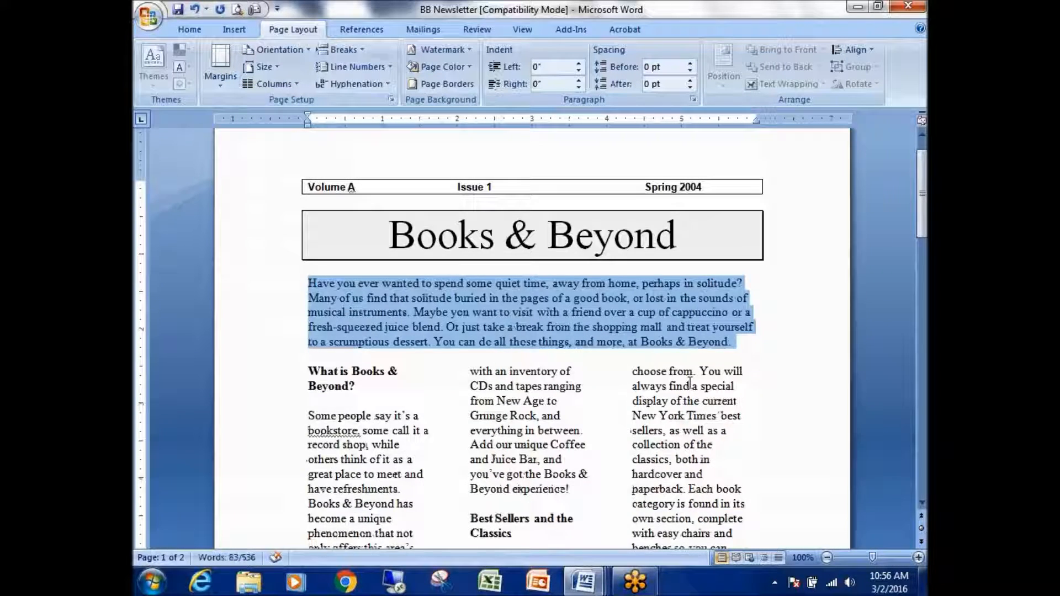
- Place the cursor in the columns of the three-column articles and look over the newsletter down to the non-fiction bestsellers table
left_click(647, 378)
scroll(598, 356, "down", 2)
scroll(598, 355, "down", 3)
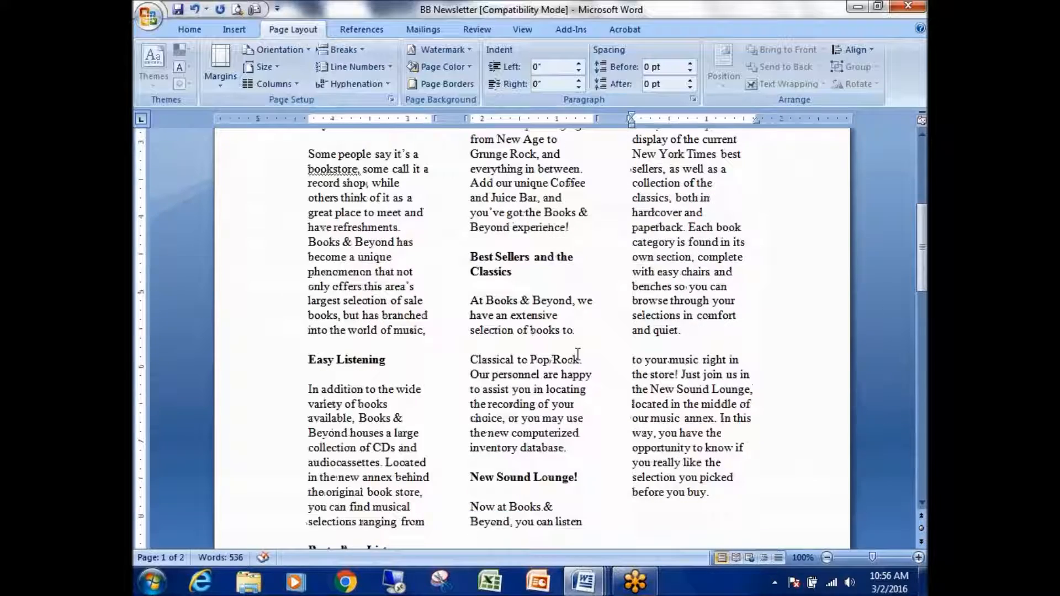
left_click(479, 315)
left_click(412, 301)
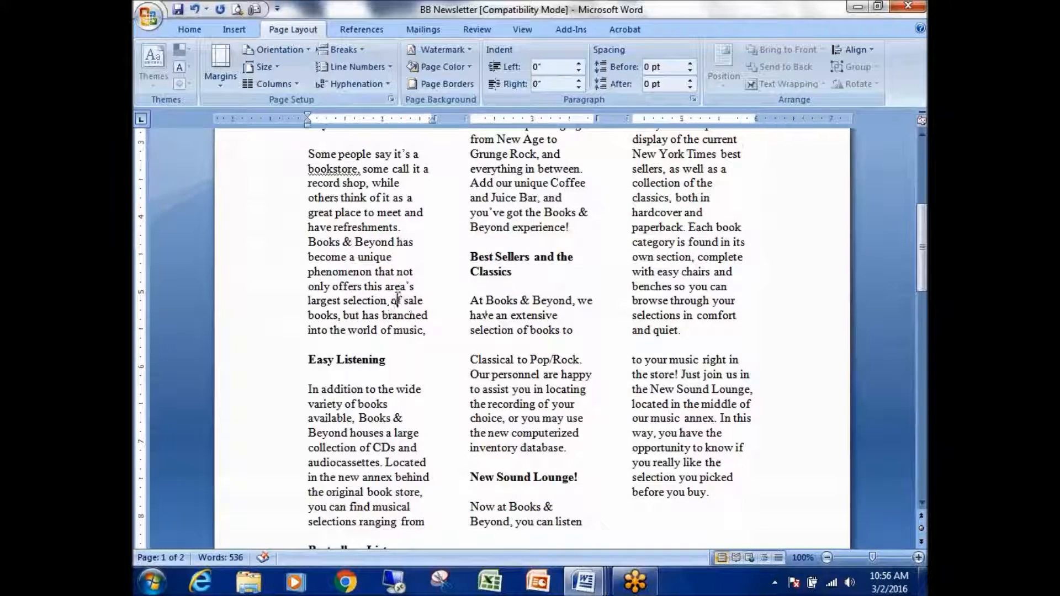
scroll(504, 375, "down", 6)
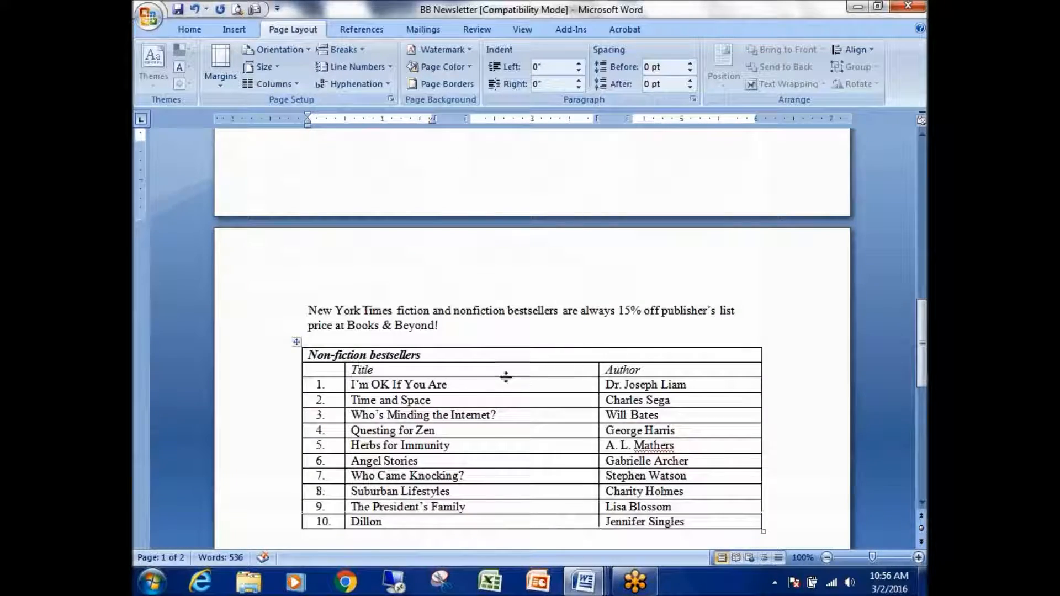
scroll(503, 375, "up", 20)
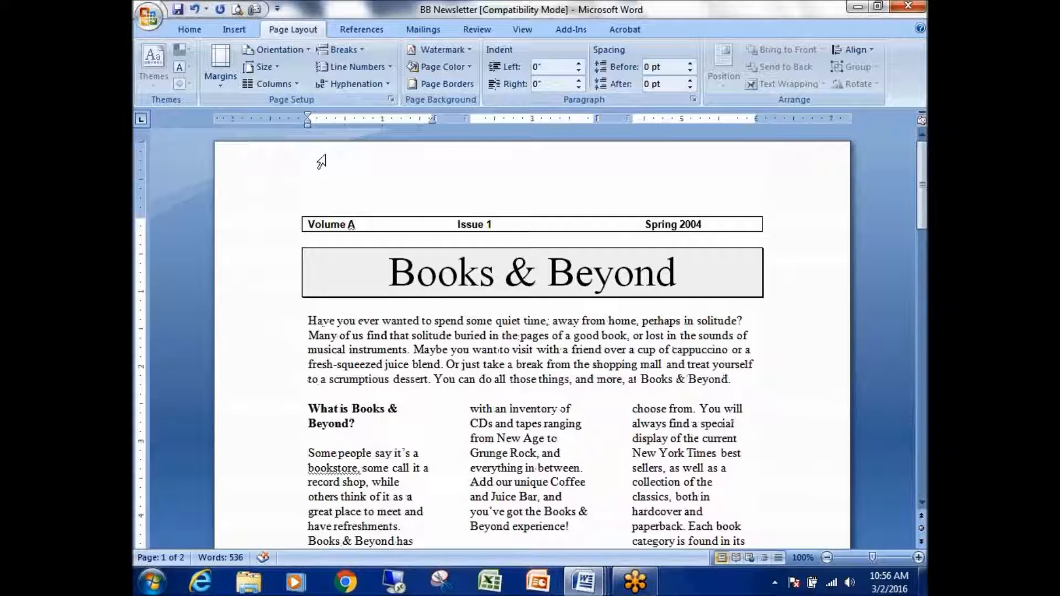
left_click(300, 84)
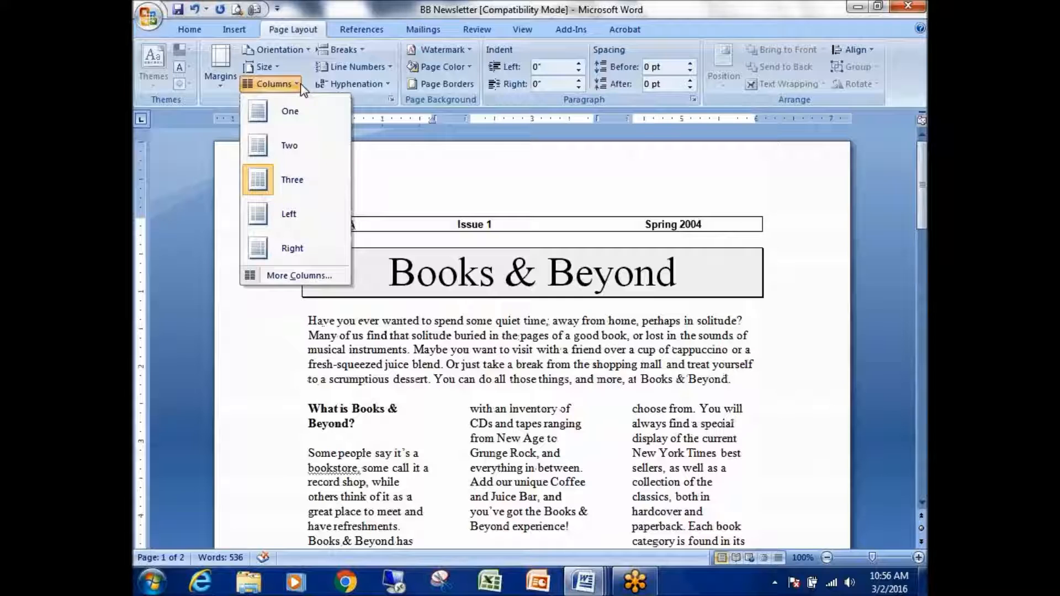
left_click(546, 338)
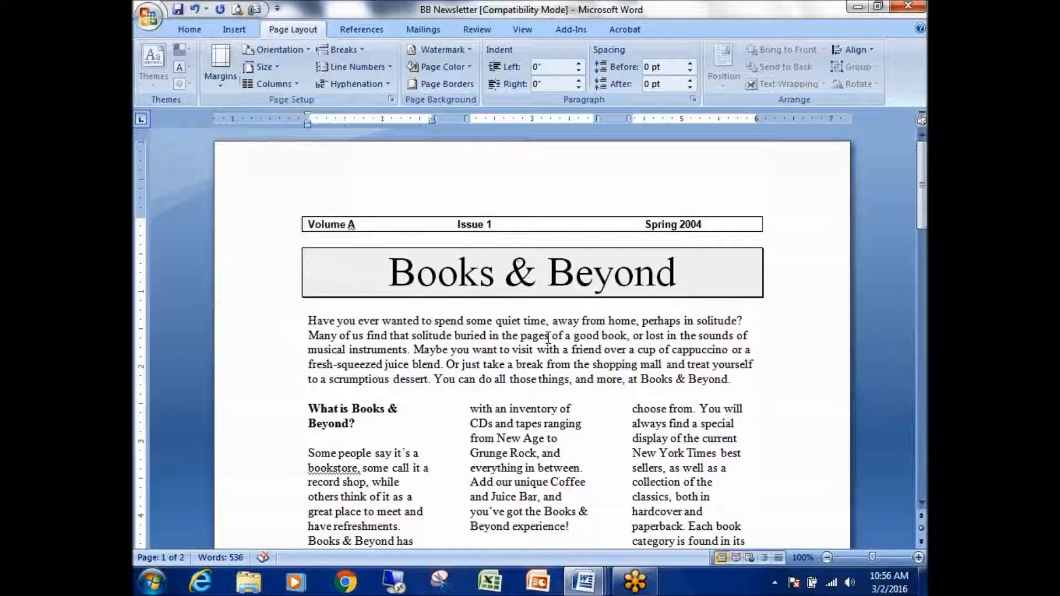
scroll(544, 367, "down", 20)
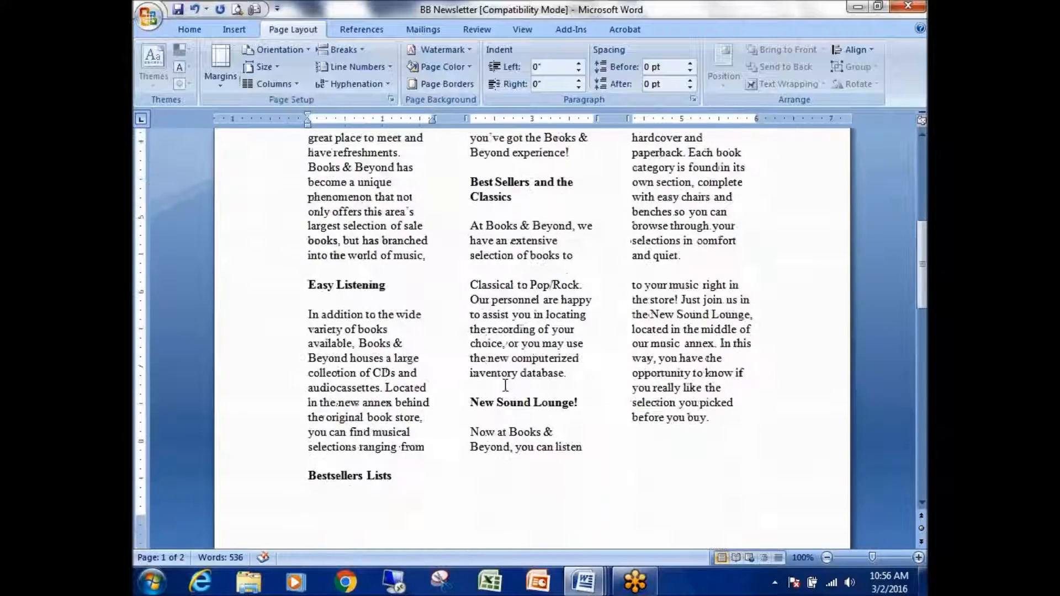
- Lay out the introductory paragraph below the Books & Beyond title in two columns
scroll(517, 315, "up", 20)
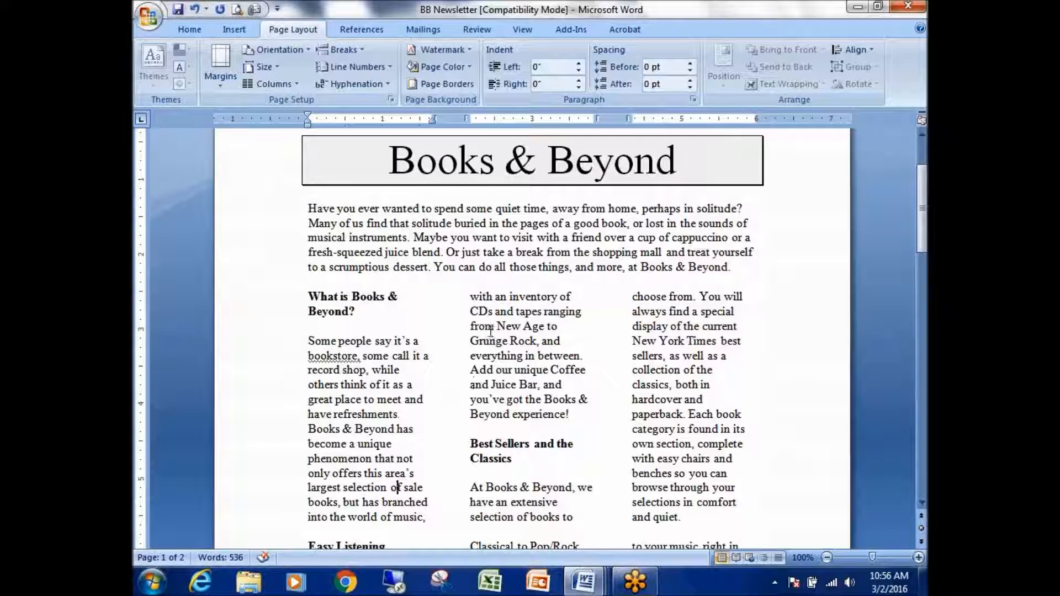
left_click_drag(310, 209, 792, 274)
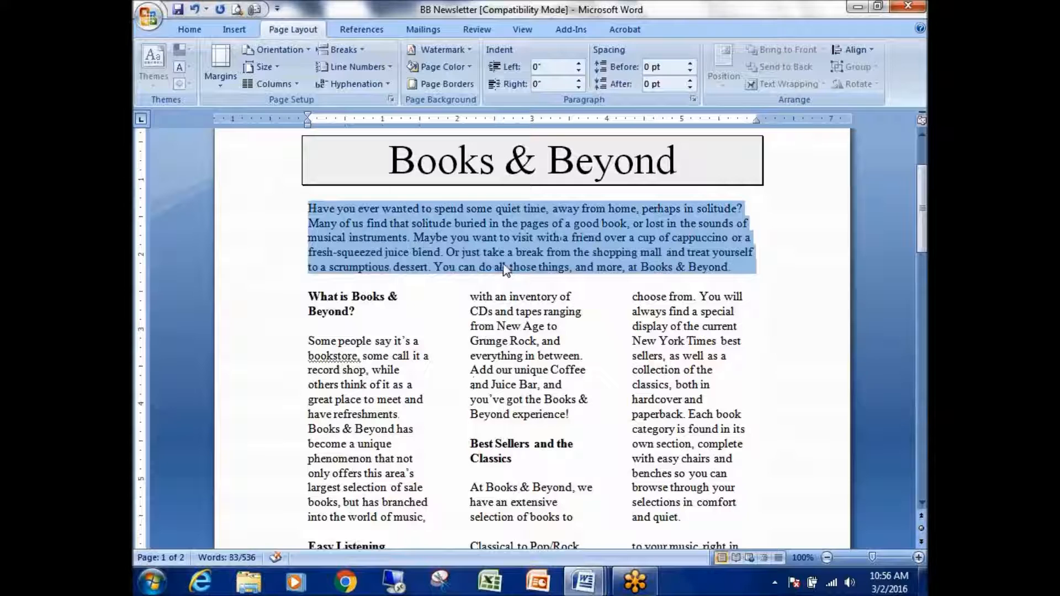
left_click(273, 84)
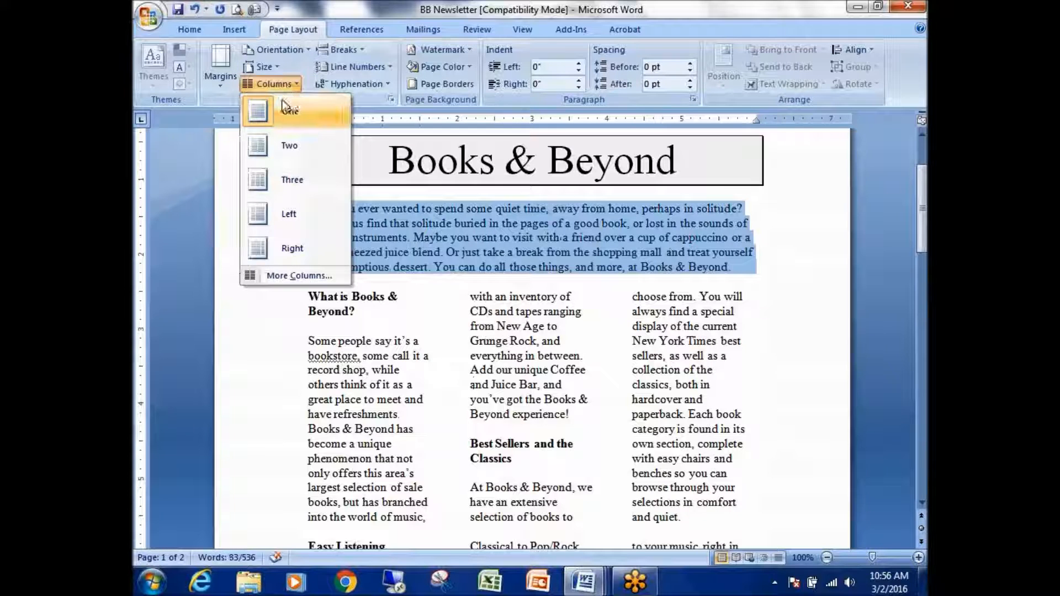
left_click(270, 154)
left_click(621, 238)
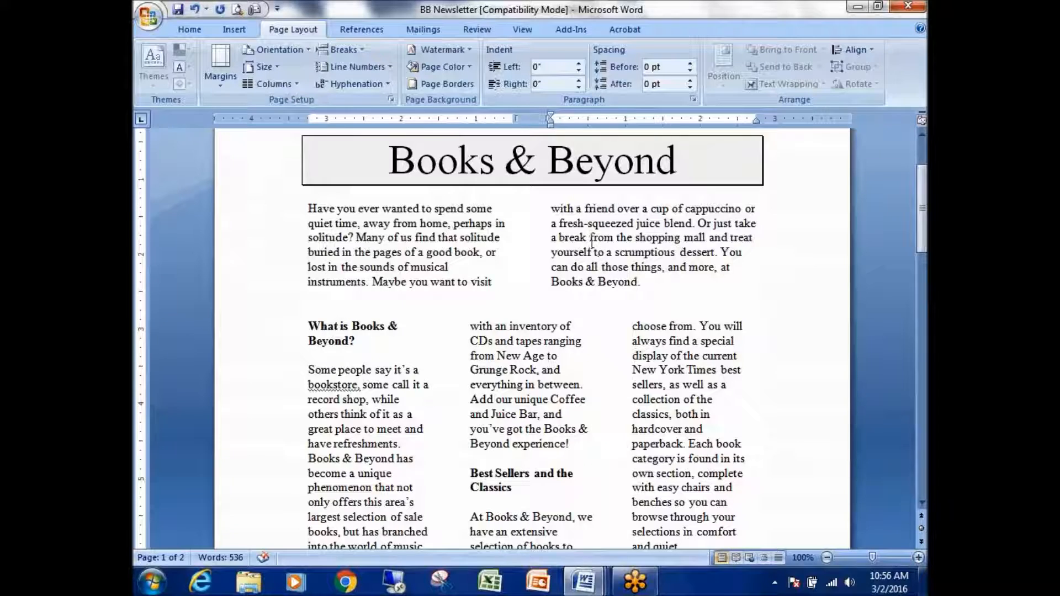
- Look over the newsletter's column sections from the two-column introduction down to the bestsellers tables and back to the first page
scroll(575, 241, "down", 2)
scroll(575, 241, "down", 6)
scroll(574, 241, "up", 7)
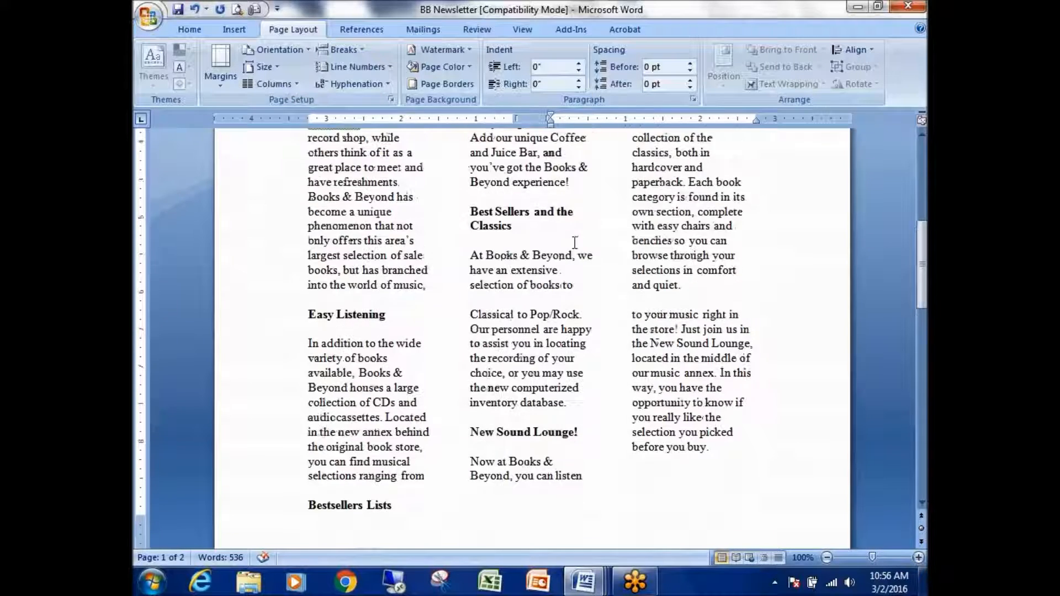
left_click(408, 345)
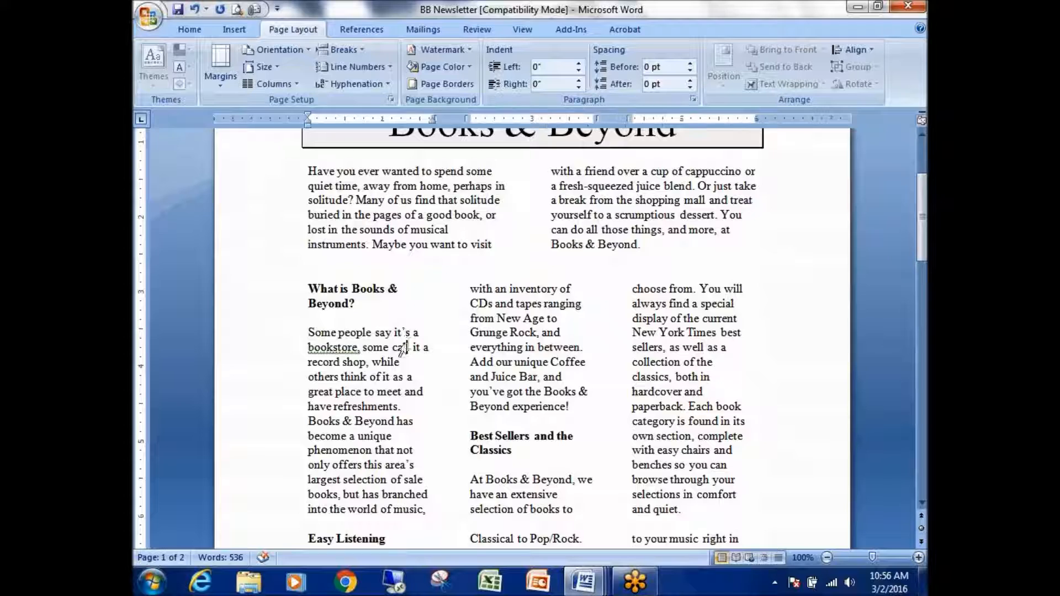
scroll(408, 345, "down", 8)
scroll(509, 371, "down", 2)
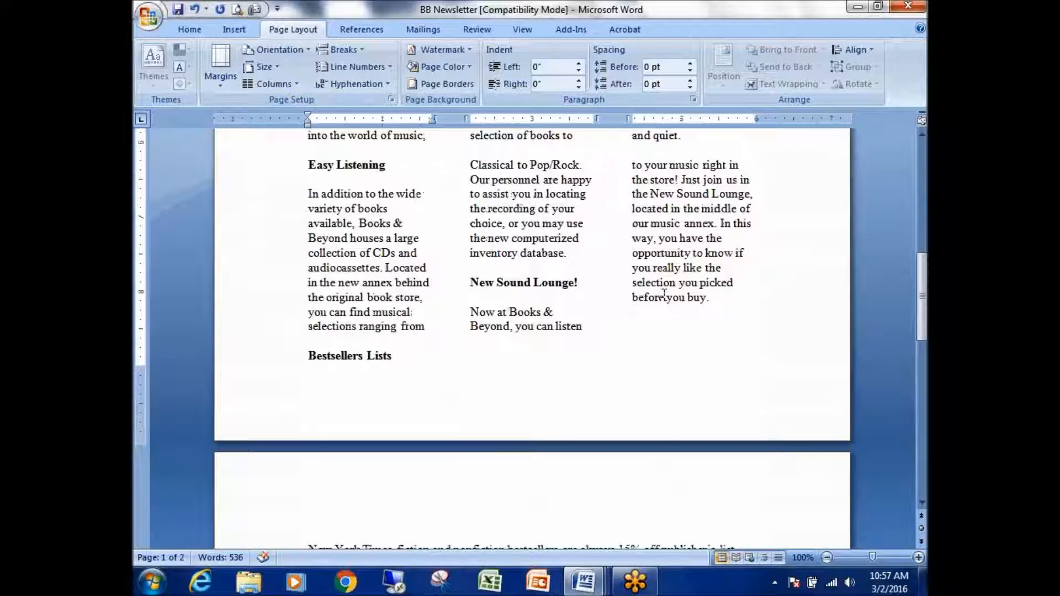
scroll(569, 308, "up", 8)
scroll(562, 305, "down", 19)
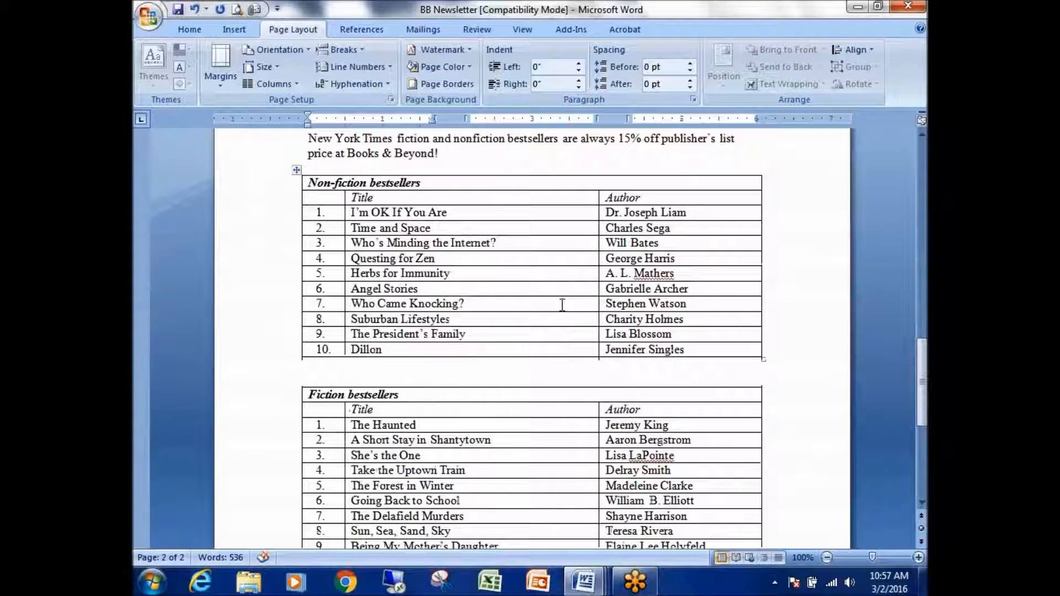
scroll(566, 306, "up", 7)
left_click_drag(922, 298, 922, 138)
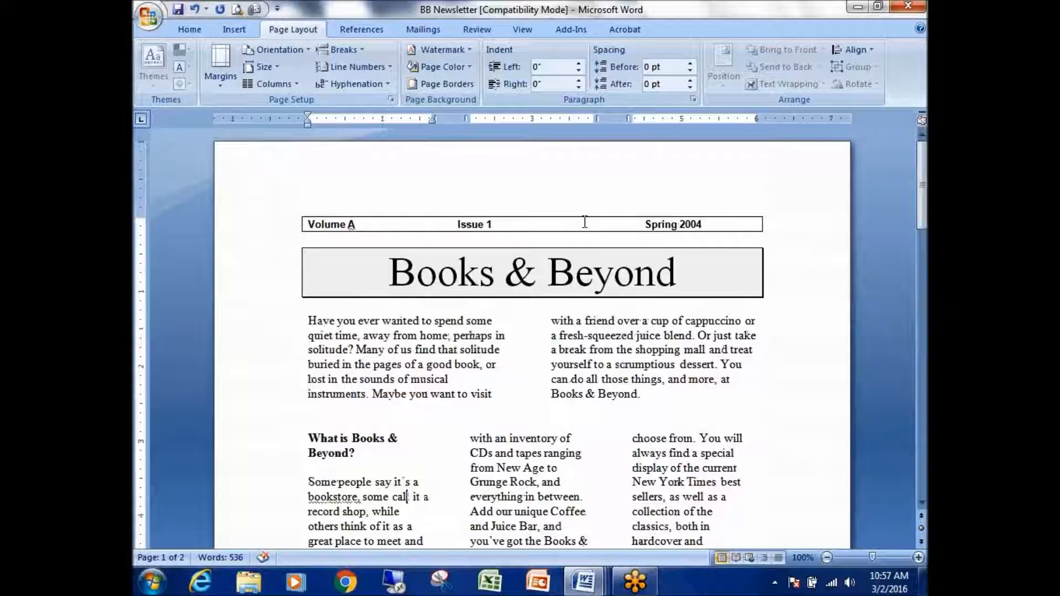
left_click(296, 86)
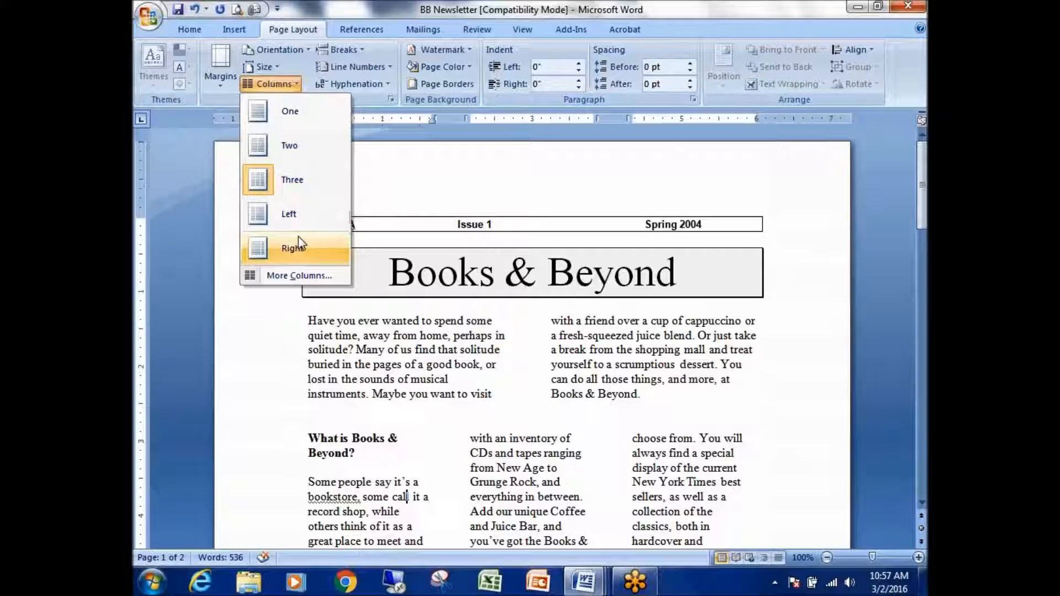
left_click(238, 34)
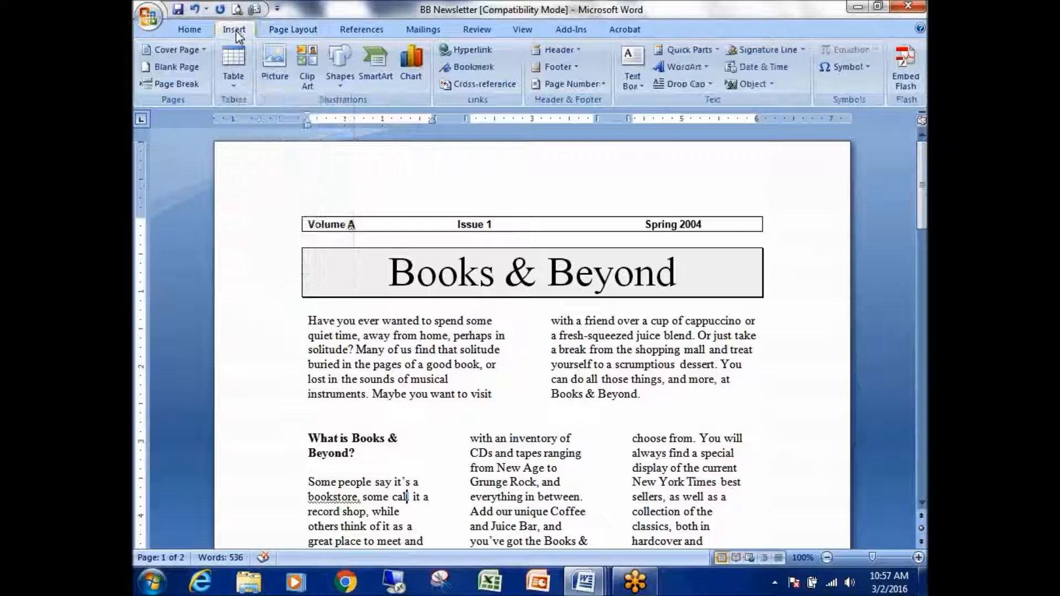
left_click(199, 31)
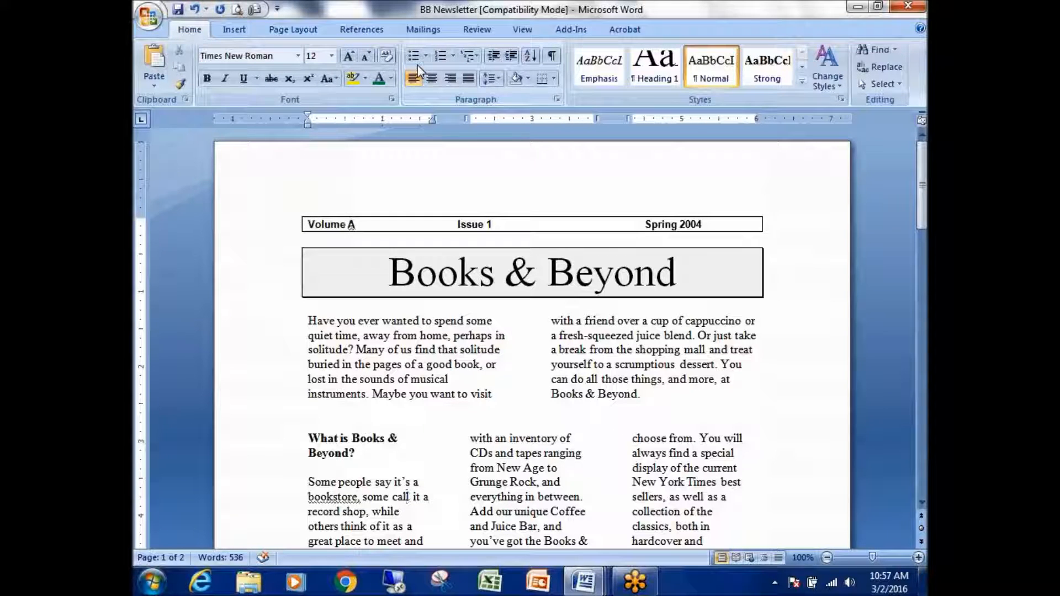
left_click(238, 31)
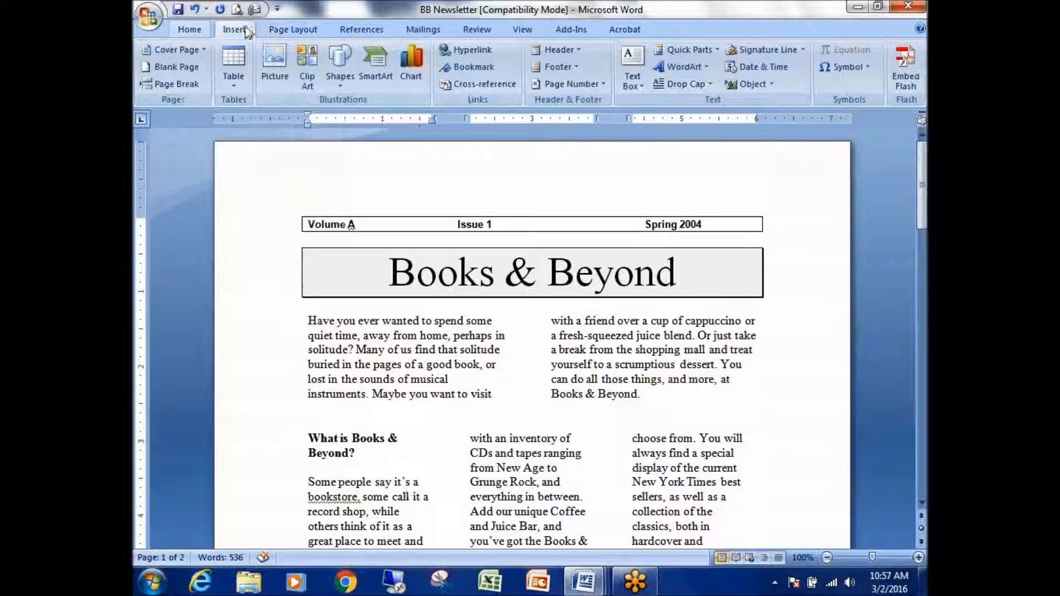
left_click(293, 33)
left_click(360, 31)
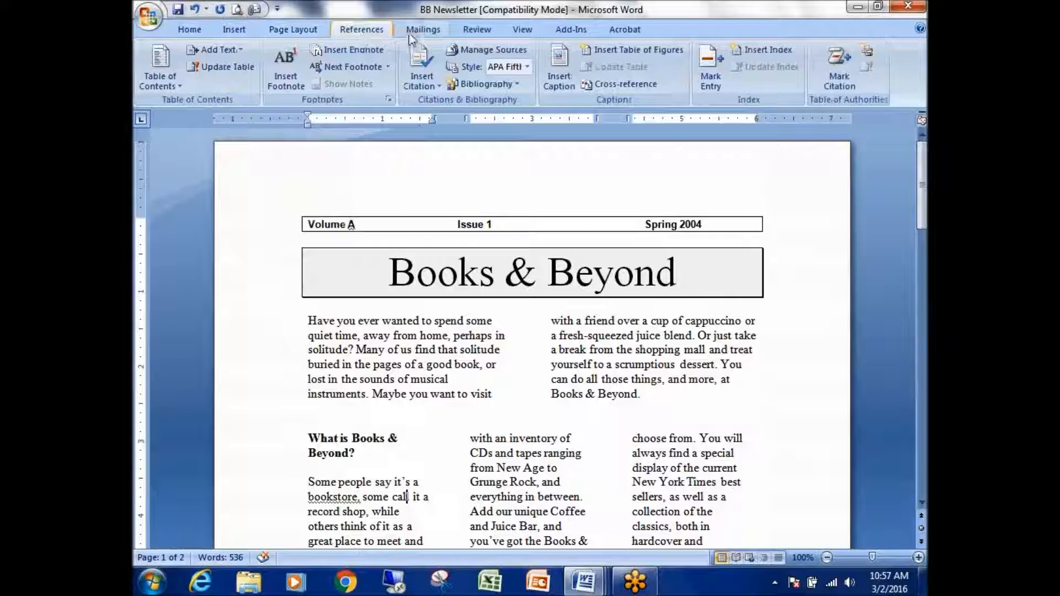
left_click(422, 32)
left_click(372, 33)
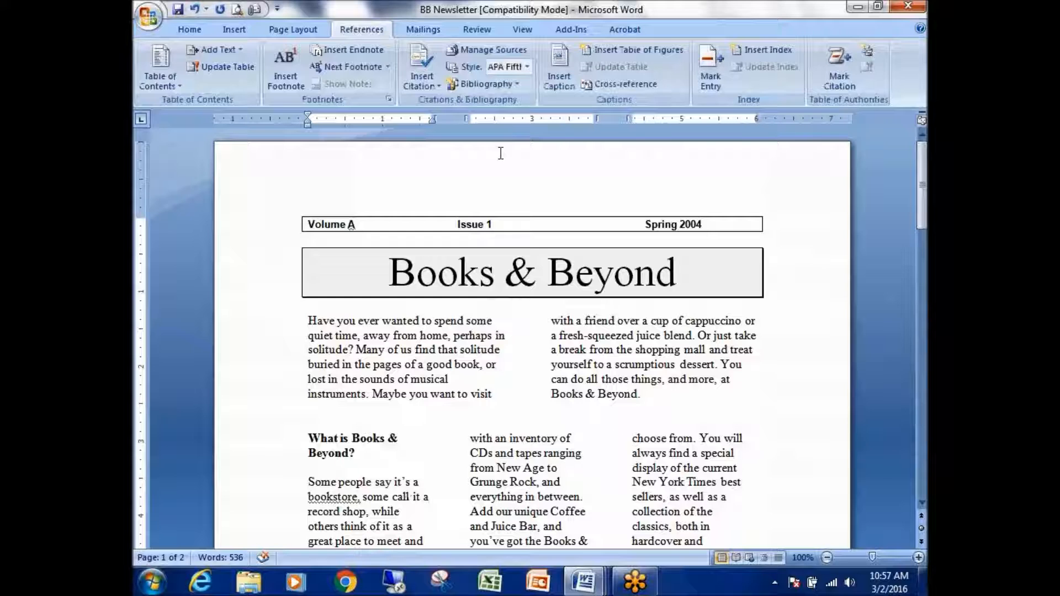
left_click(423, 29)
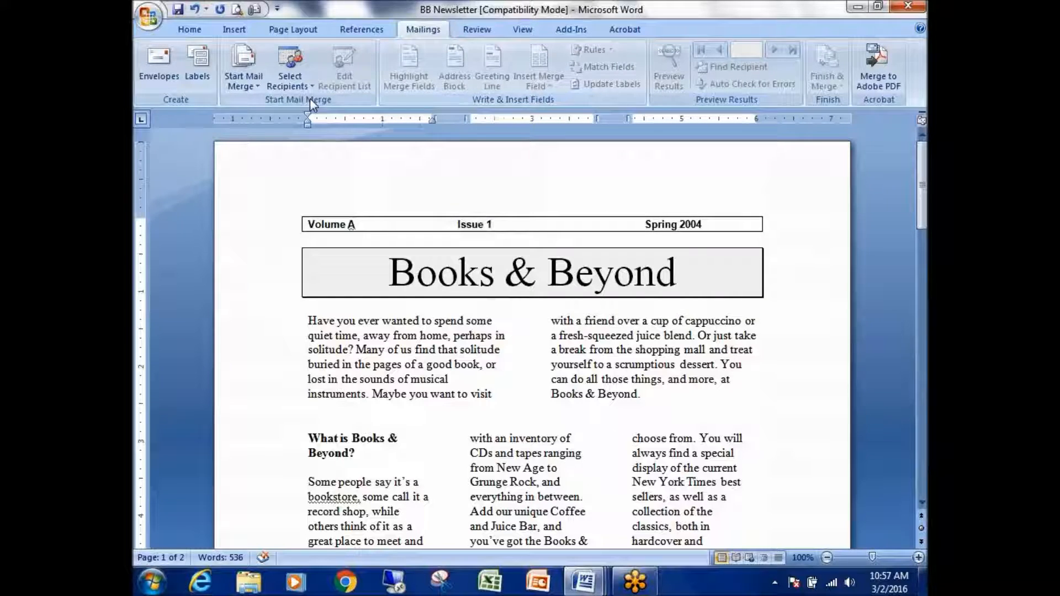
left_click(296, 31)
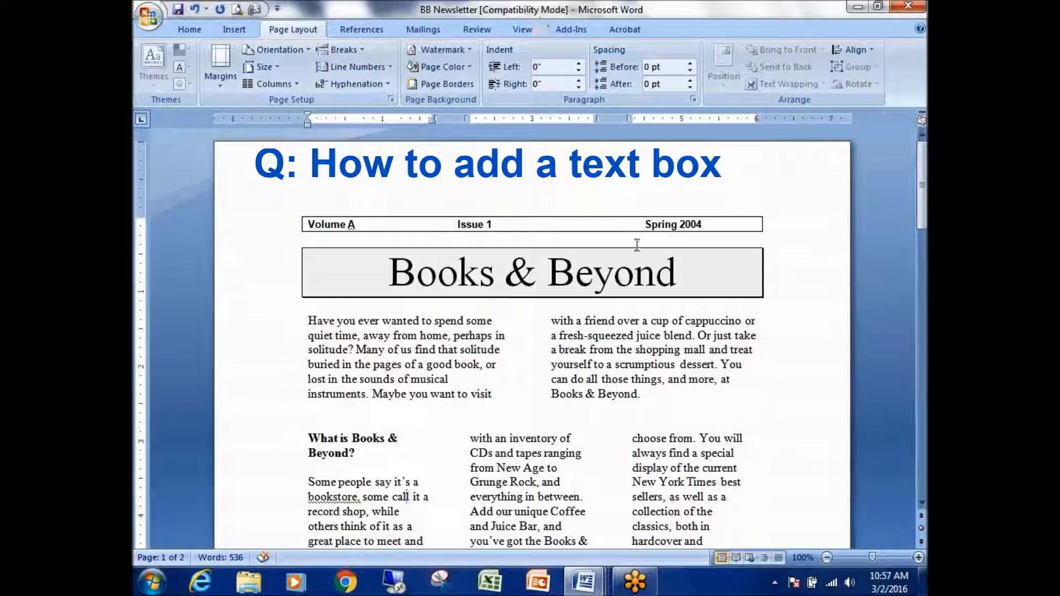
left_click(760, 350)
- Create a new blank document
left_click(148, 16)
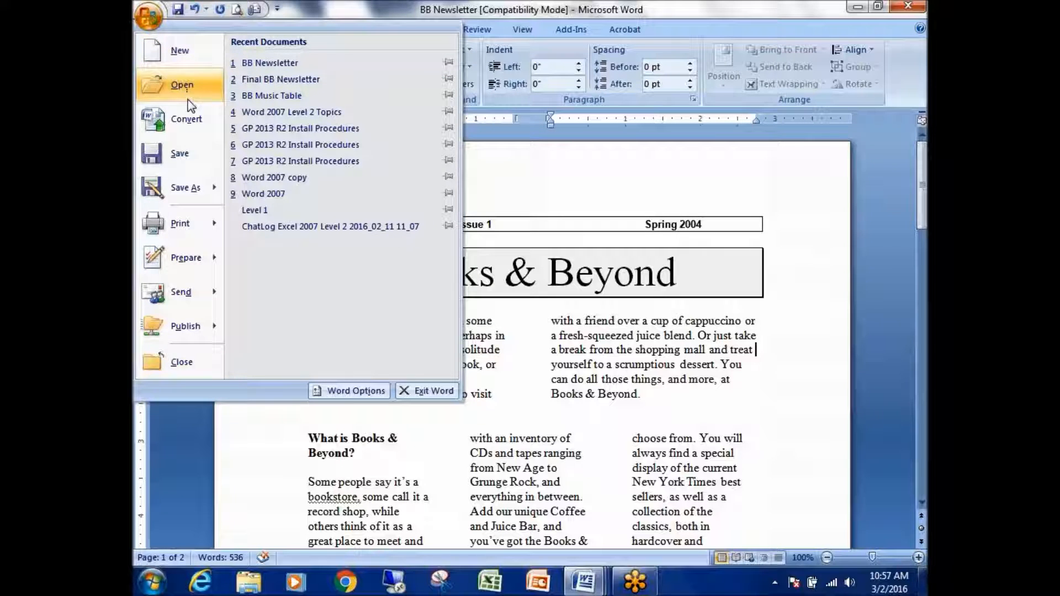
left_click(178, 51)
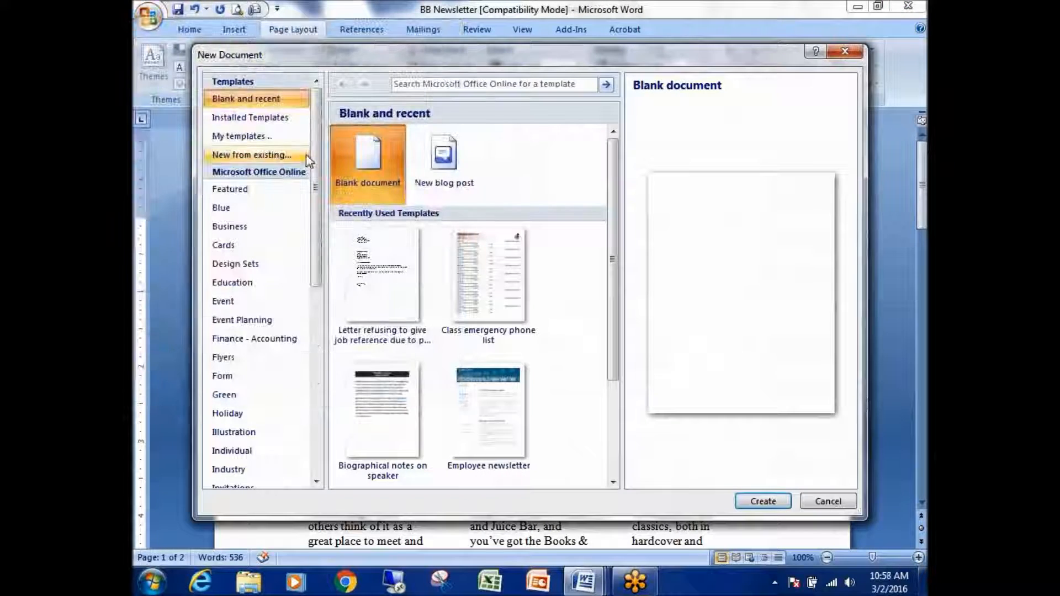
double_click(366, 155)
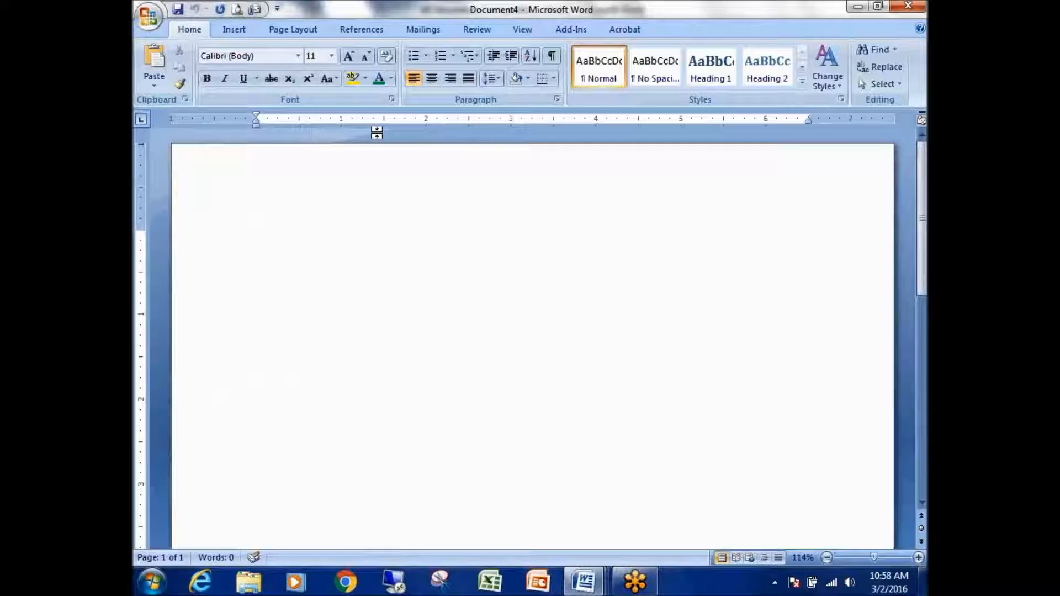
- Insert a built-in Simple Text Box into the blank document
left_click(234, 30)
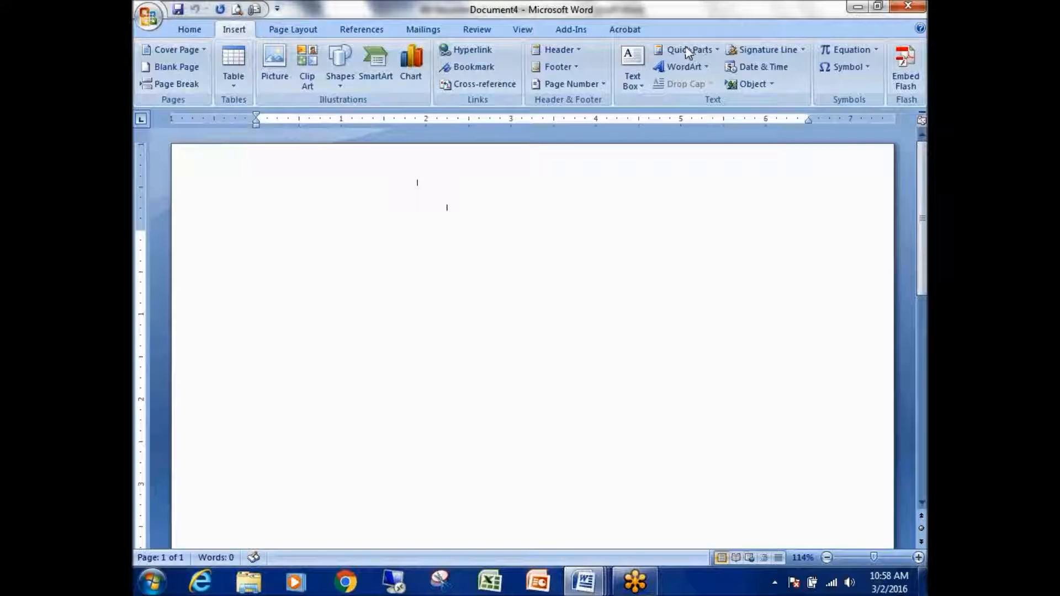
left_click_drag(254, 23, 250, 27)
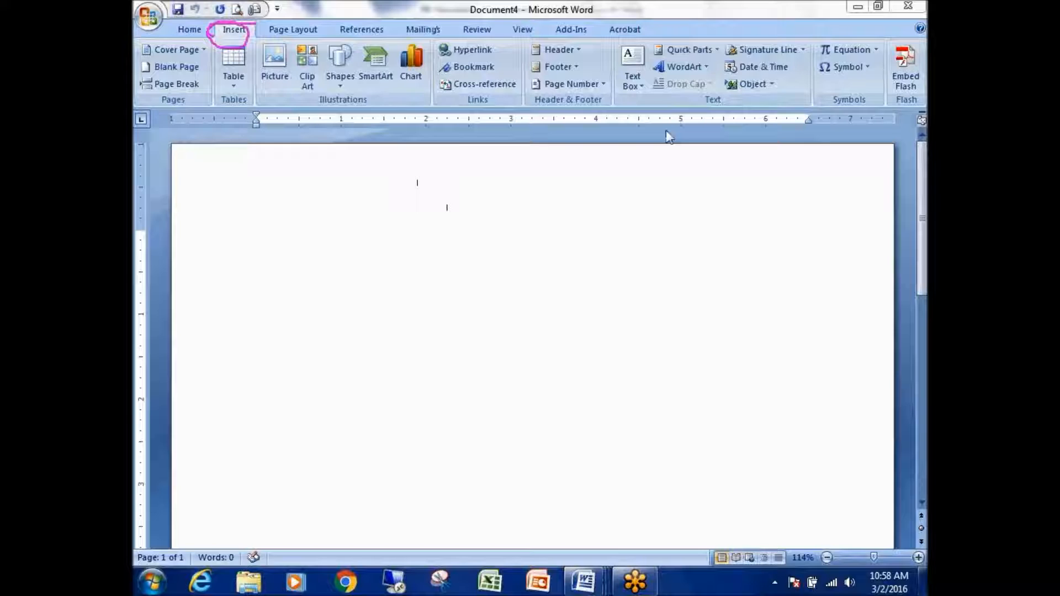
mouse_move(636, 40)
left_mouse_down()
mouse_move(663, 105)
mouse_move(628, 47)
left_mouse_up()
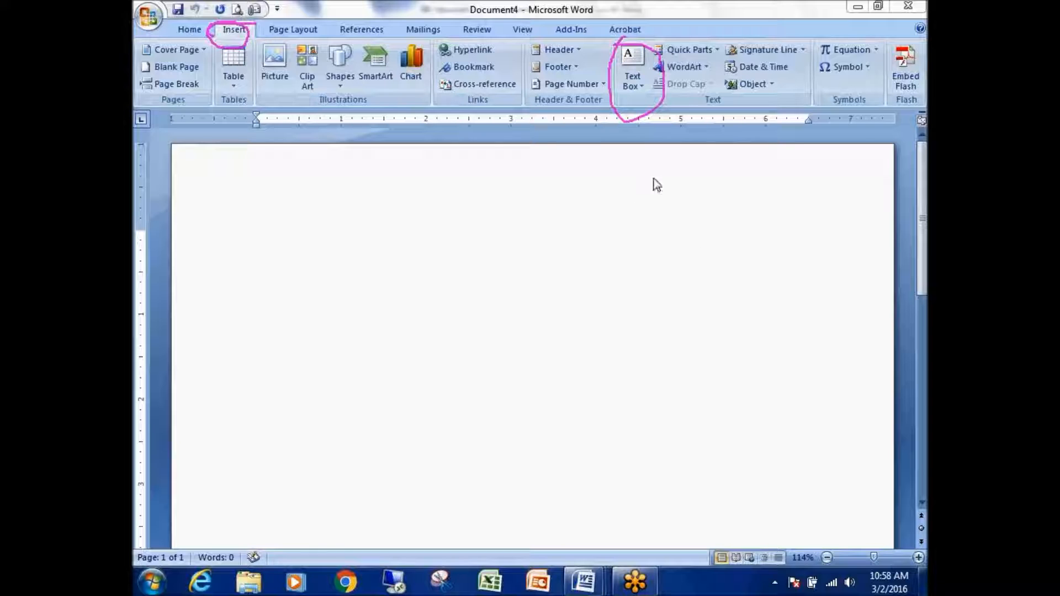
left_click(635, 88)
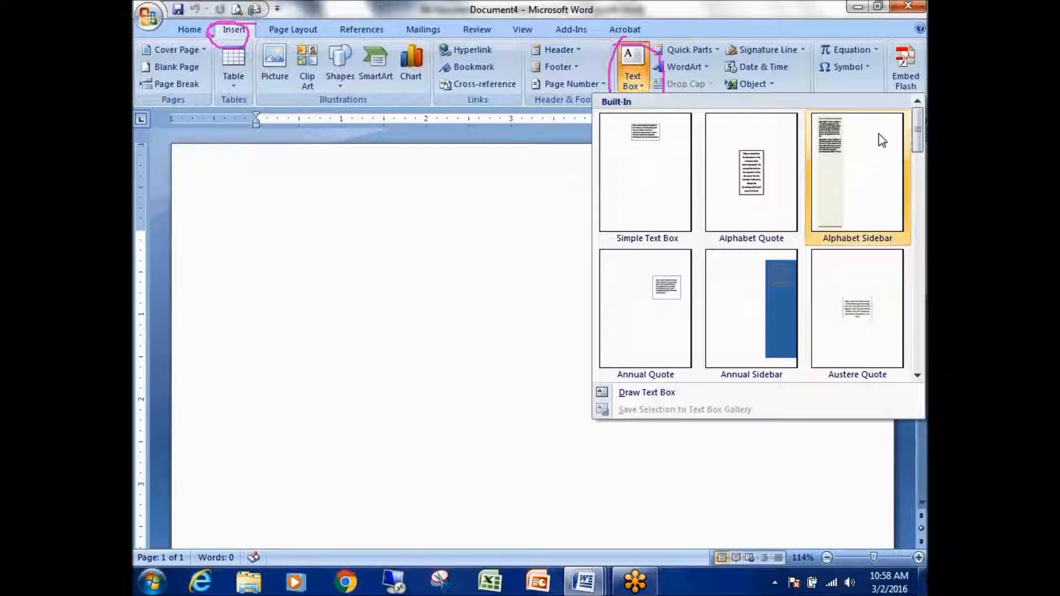
left_click(670, 166)
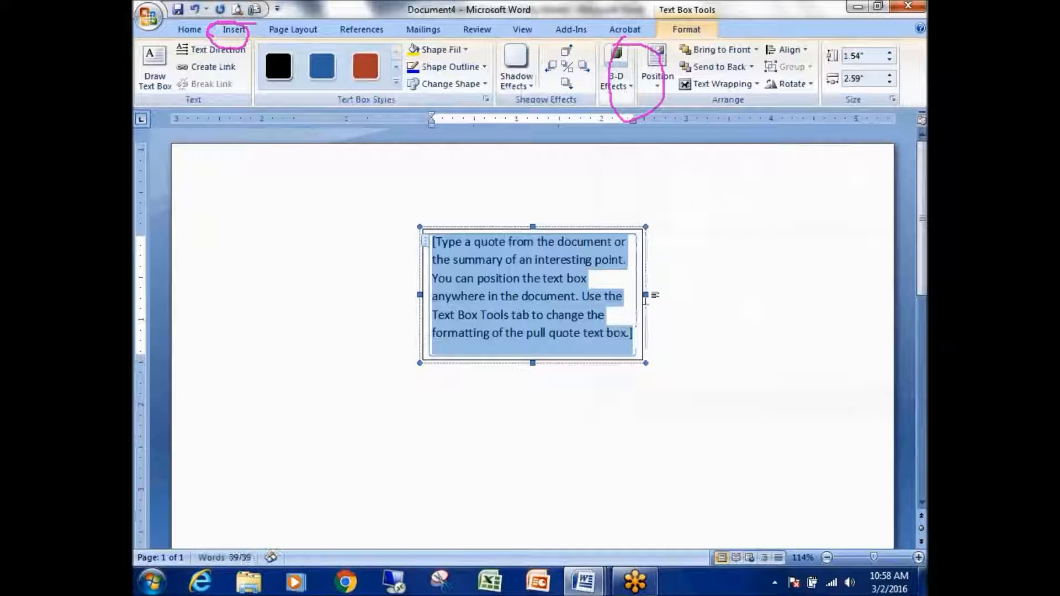
- Move the simple text box to the upper right area of the page and deselect it
left_click_drag(582, 226, 665, 353)
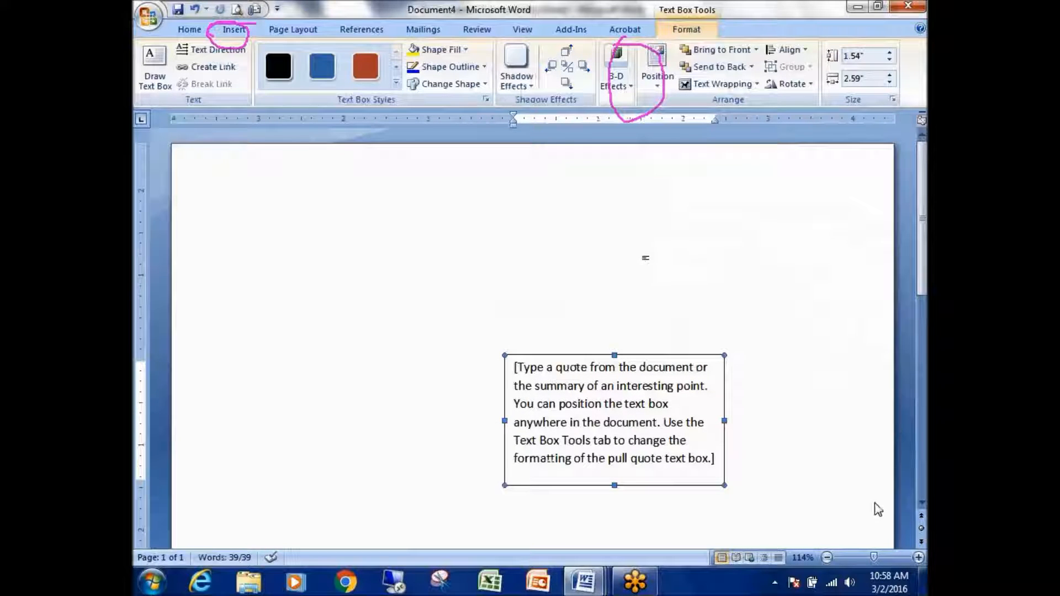
left_click(849, 514)
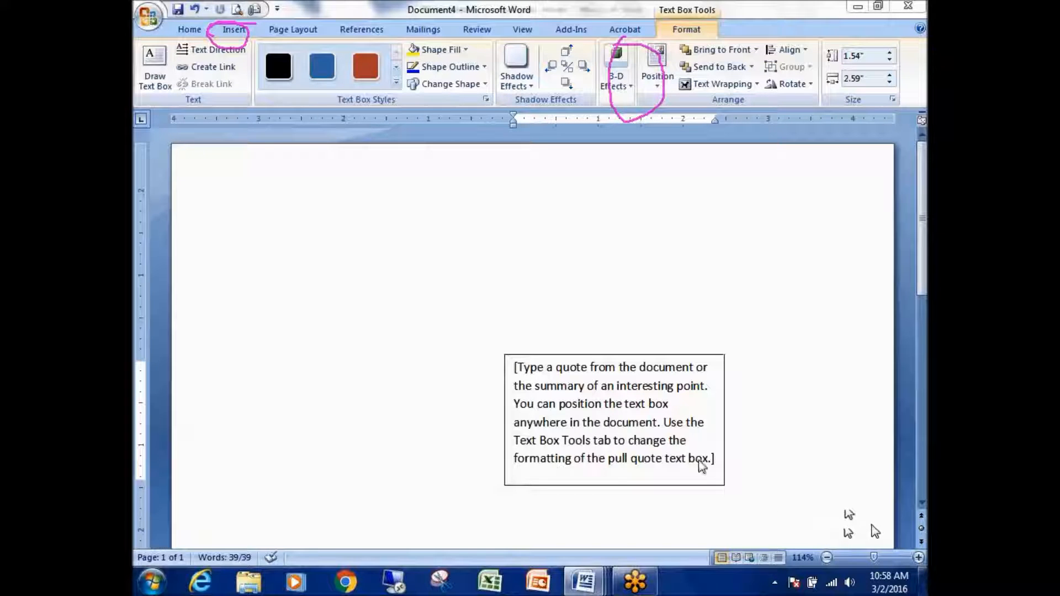
left_click(649, 355)
left_click_drag(650, 355, 735, 245)
left_click(471, 344)
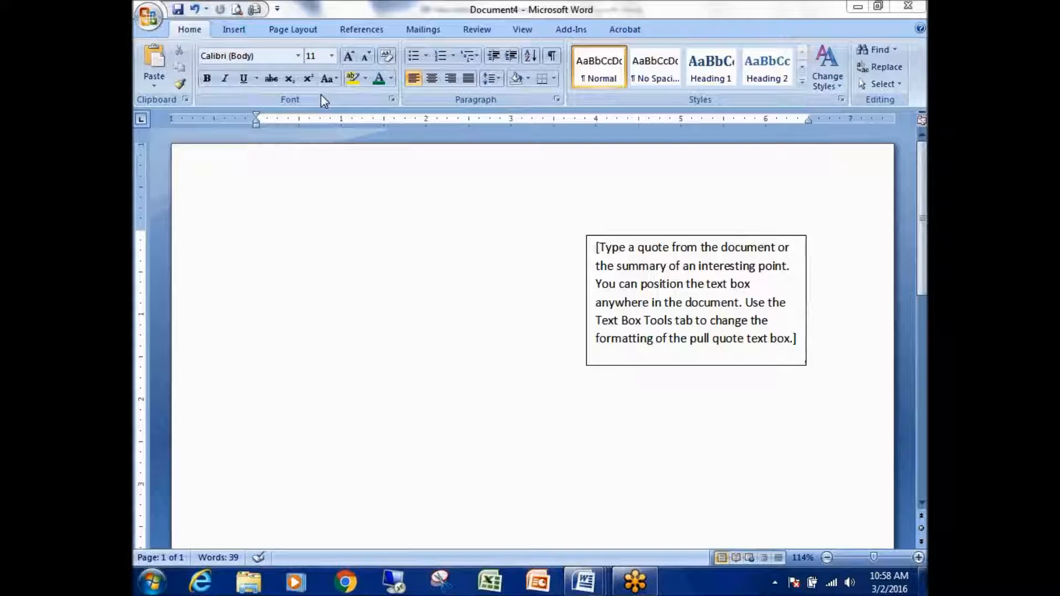
- Insert an Annual Quote text box and move it to the left side of the page, lower than the simple text box
left_click(234, 30)
left_click(632, 67)
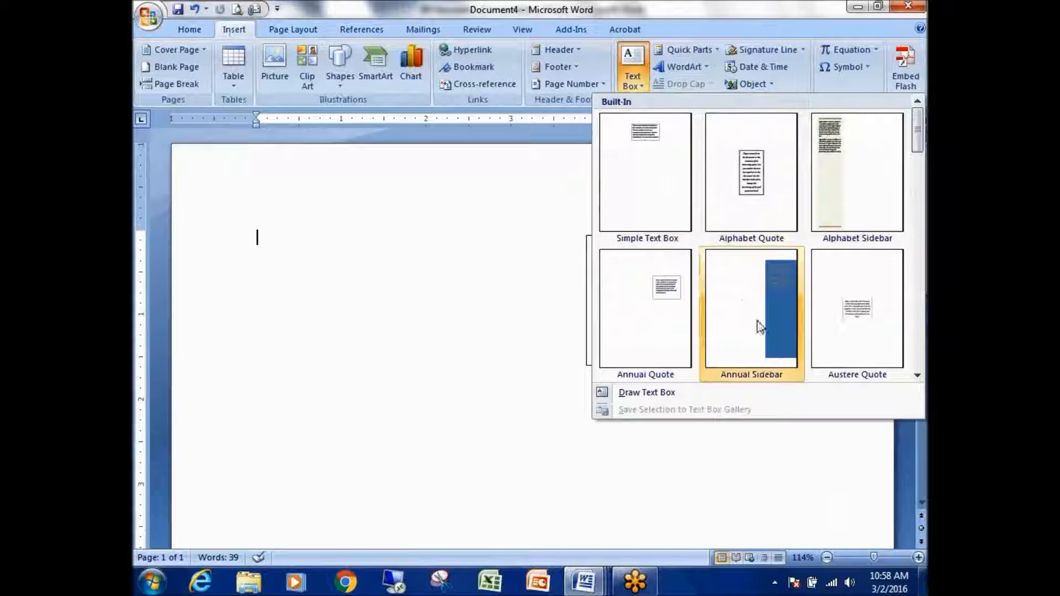
left_click(647, 283)
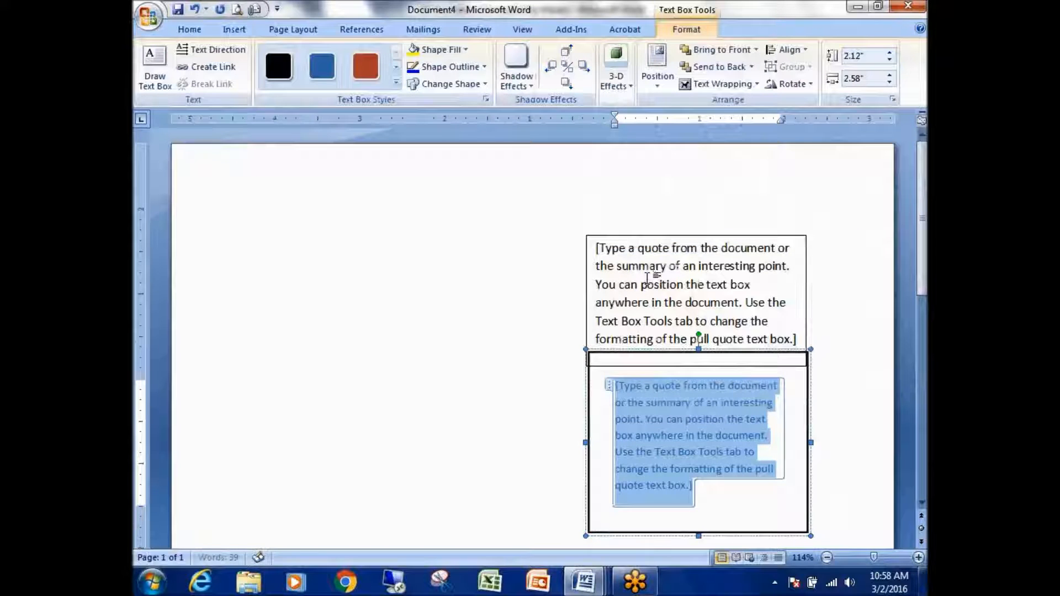
left_click_drag(748, 359, 443, 341)
left_click(425, 263)
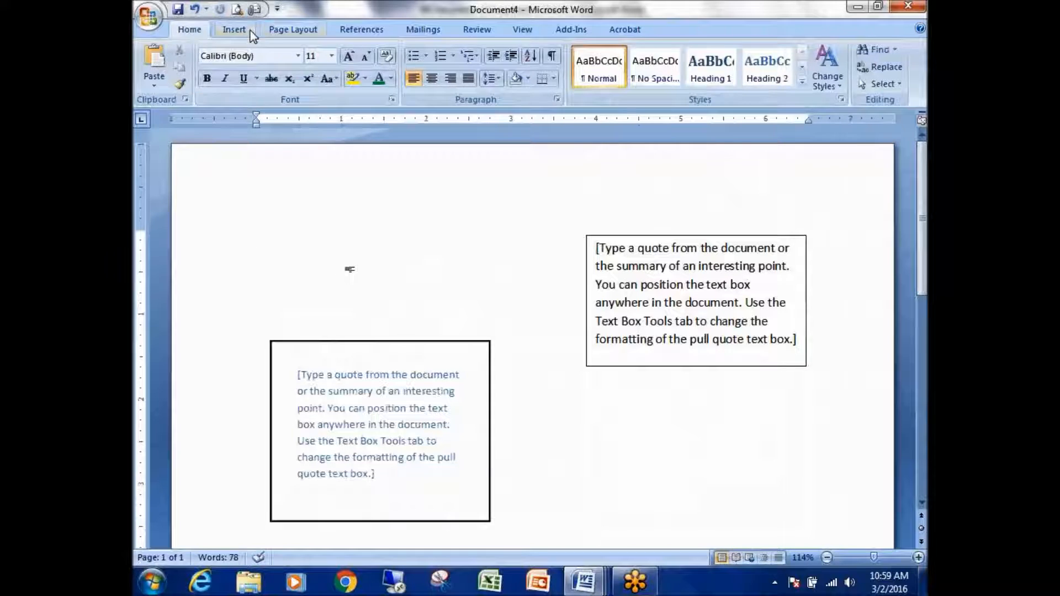
- Search clip art for "snow", insert the Snow Day school bus picture and shrink it to about 1.45" by 1.45"
left_click(234, 30)
left_click(307, 77)
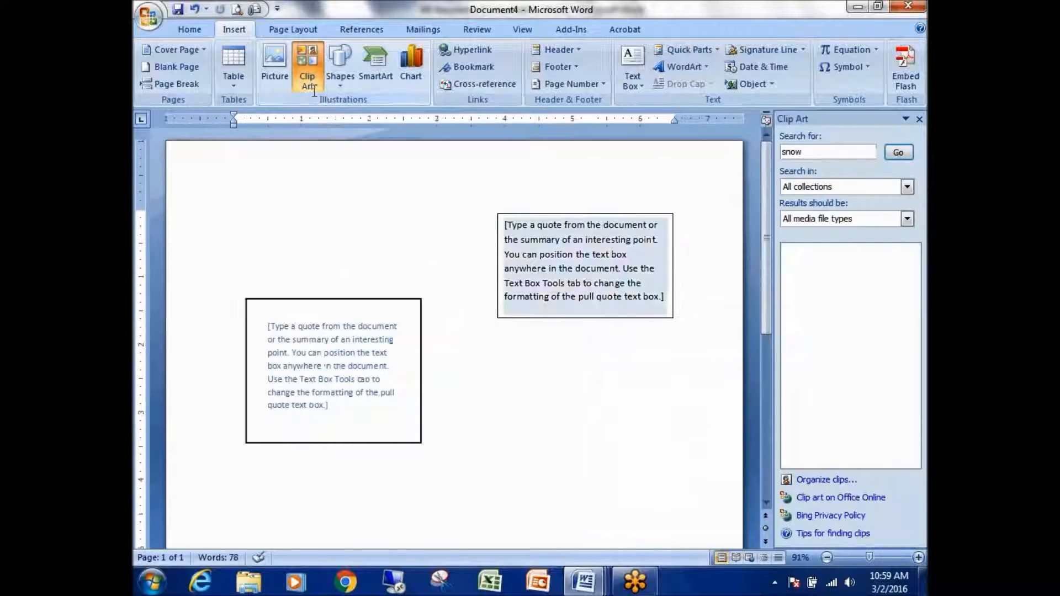
left_click(899, 153)
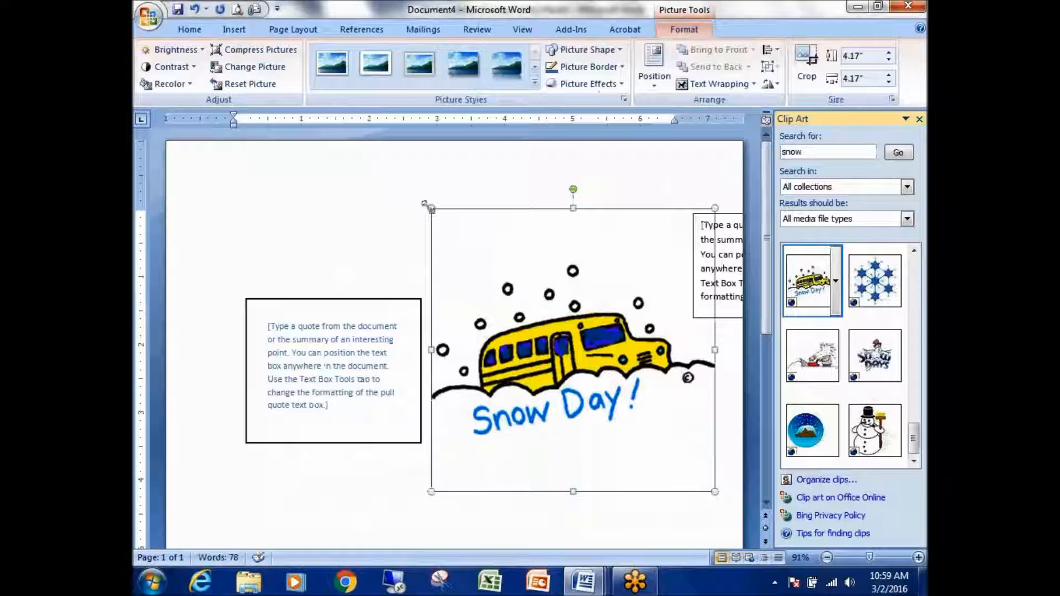
left_click_drag(432, 209, 617, 366)
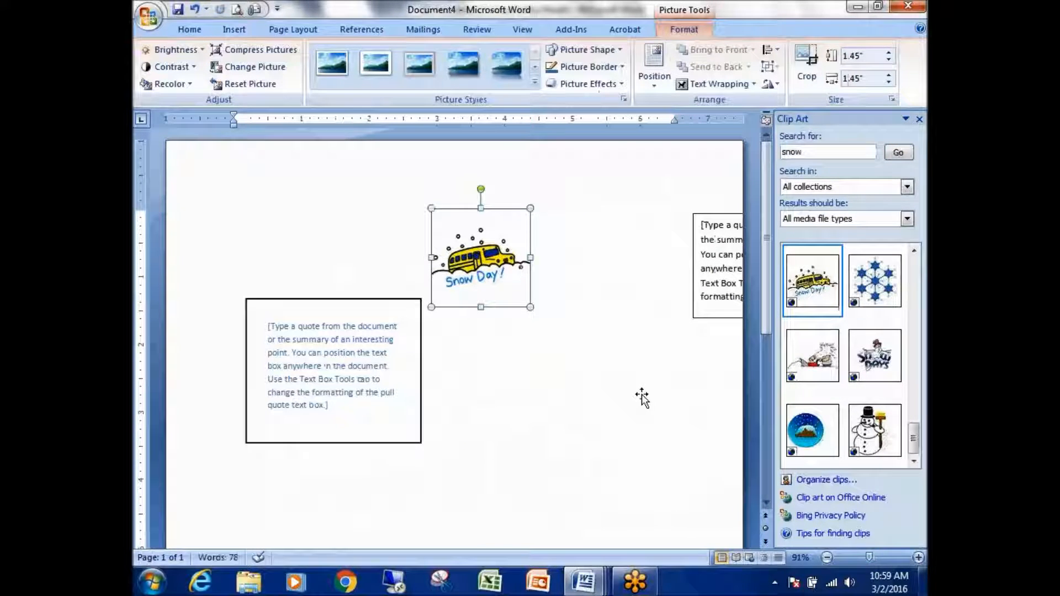